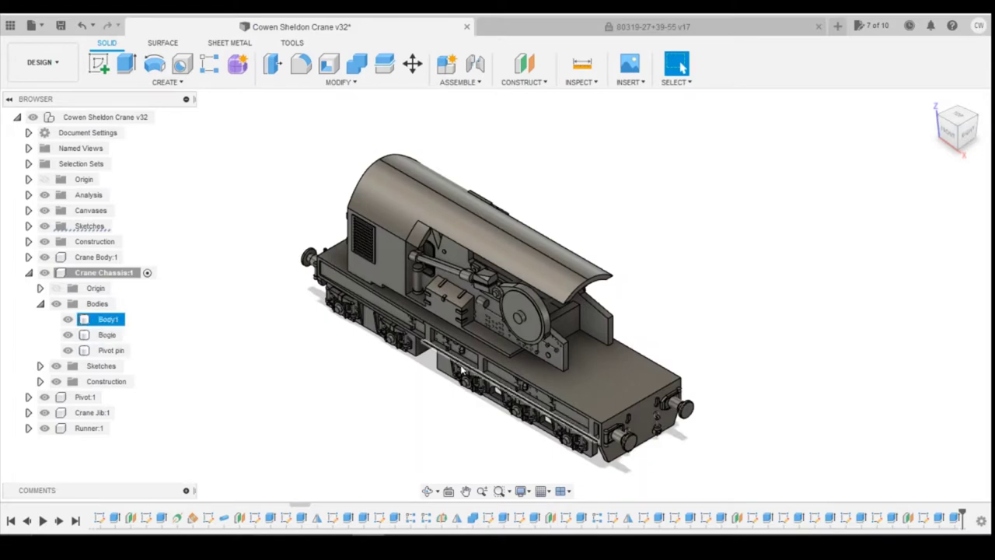
pyautogui.scroll(-4, 517, 314)
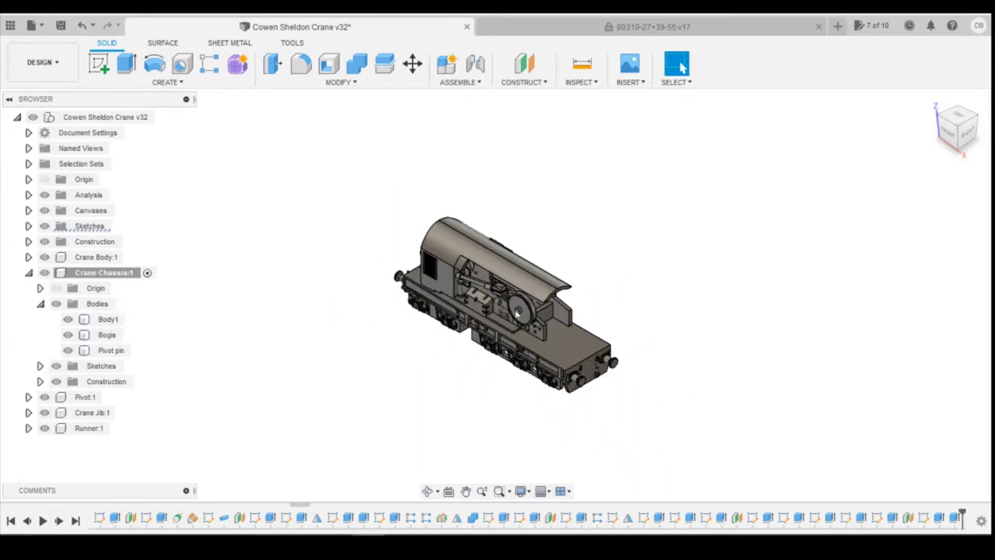
pyautogui.scroll(2, 513, 326)
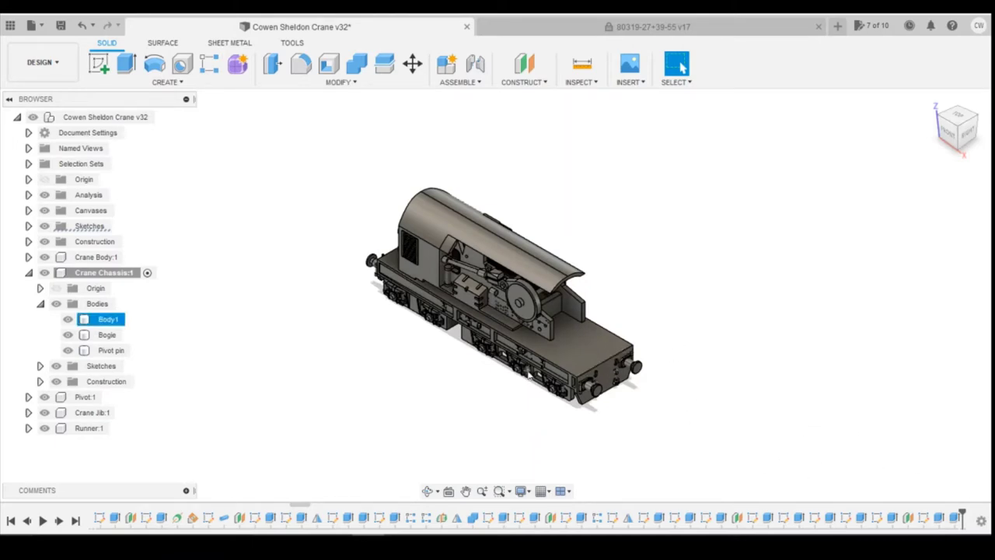
pyautogui.click(480, 344)
pyautogui.click(483, 346)
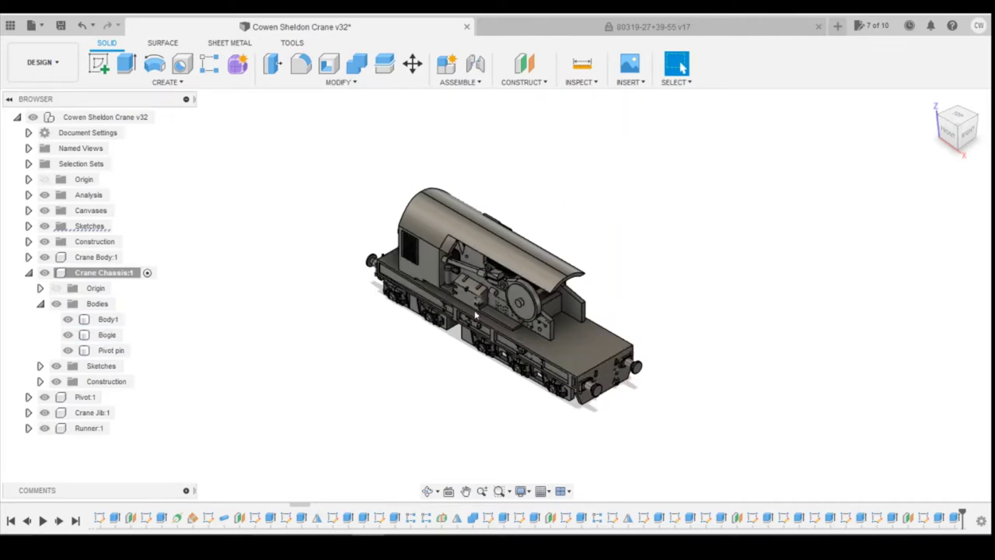
pyautogui.click(584, 420)
pyautogui.click(482, 343)
pyautogui.click(589, 410)
pyautogui.click(470, 334)
pyautogui.press('Escape')
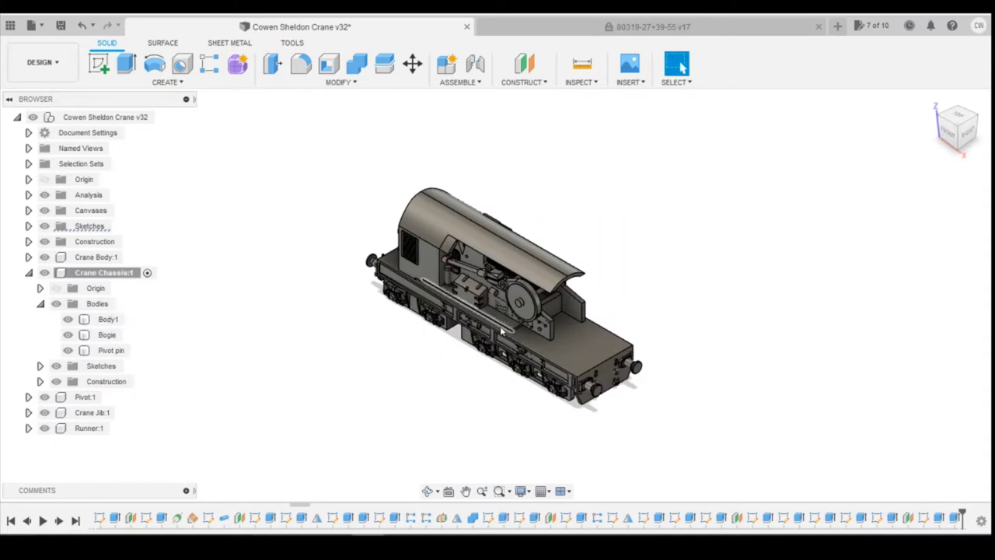
pyautogui.click(480, 301)
pyautogui.press('Escape')
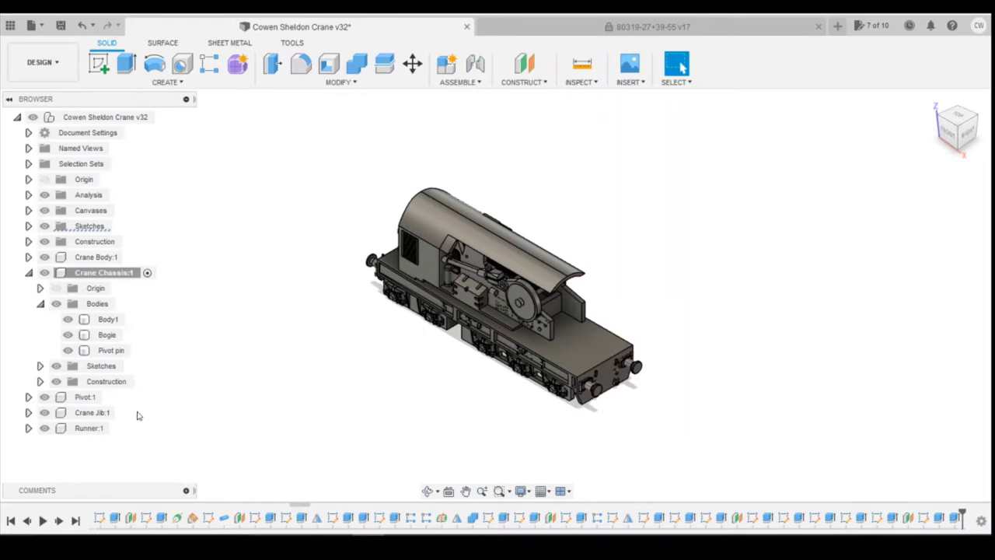
# Activate the Runner component and show the Cowans Sheldon 30T Steam crane (1) canvas in the front view
pyautogui.click(113, 429)
pyautogui.click(116, 428)
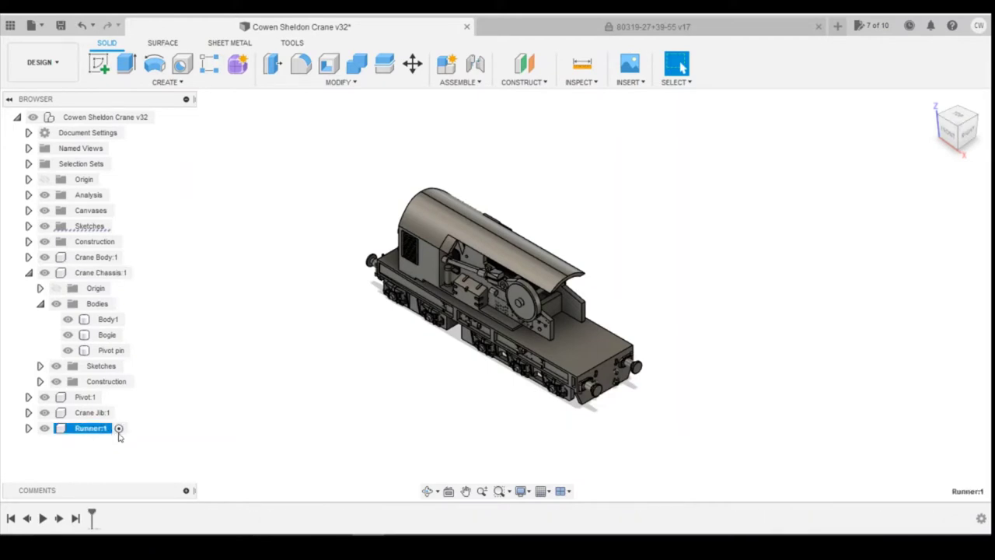
pyautogui.click(947, 134)
pyautogui.scroll(-3, 452, 333)
pyautogui.scroll(2, 697, 335)
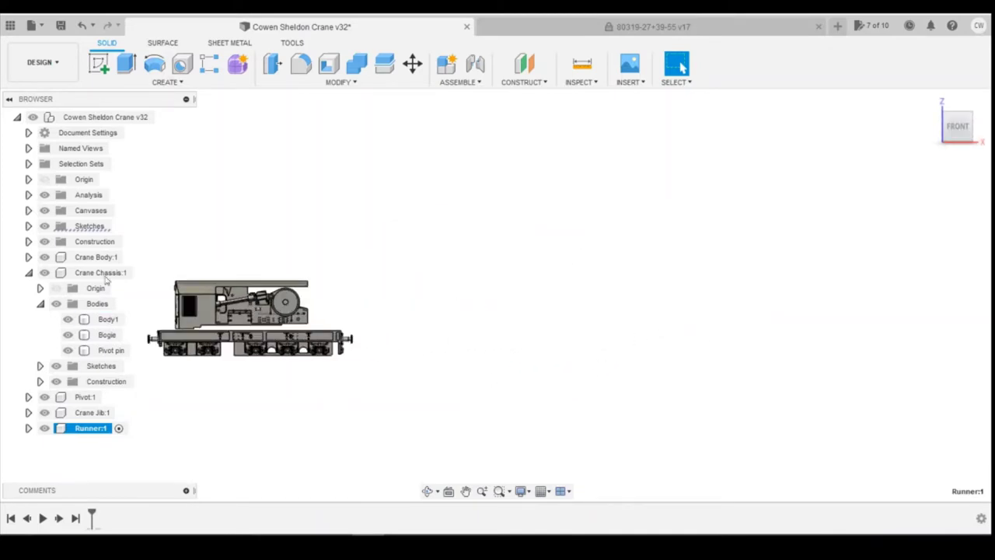
pyautogui.click(35, 213)
pyautogui.click(29, 210)
pyautogui.click(60, 226)
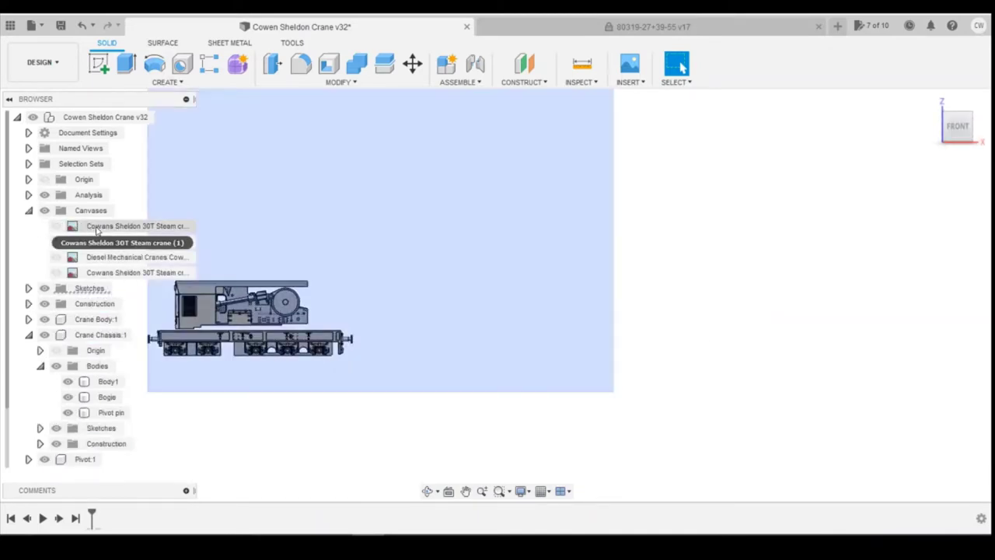
pyautogui.click(57, 226)
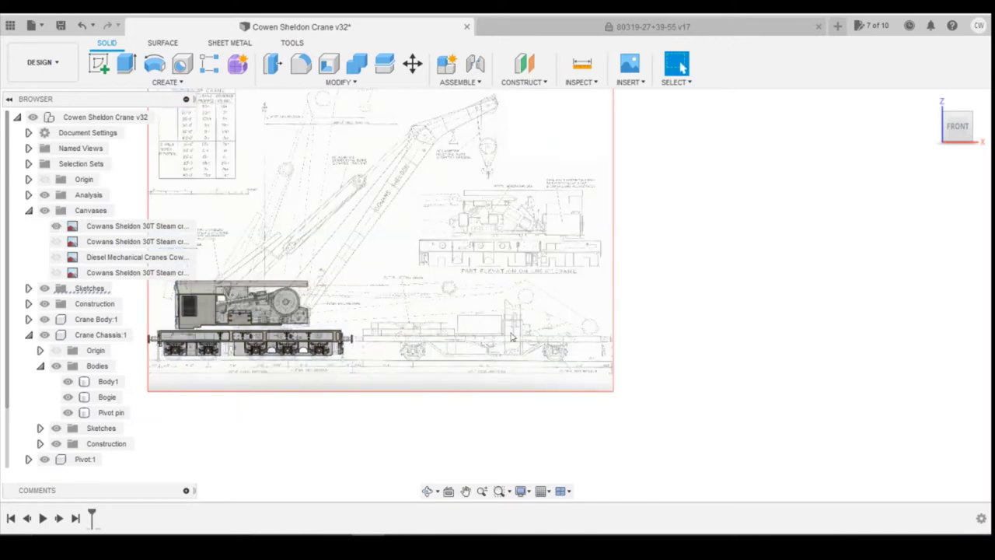
# Examine the match wagon's side elevation on the drawing and how its buffers line up with the crane chassis
pyautogui.scroll(5, 330, 310)
pyautogui.scroll(3, 330, 310)
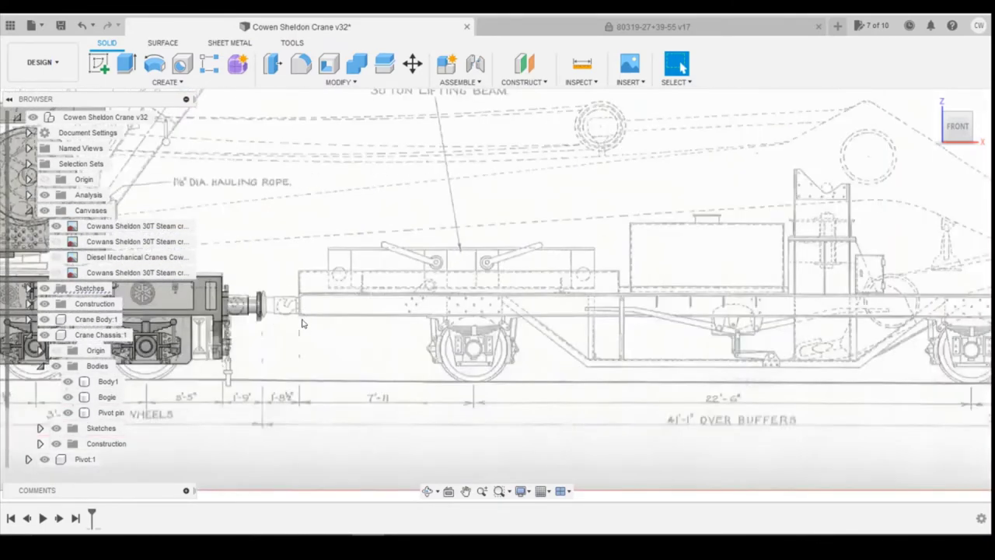
pyautogui.scroll(-2, 445, 331)
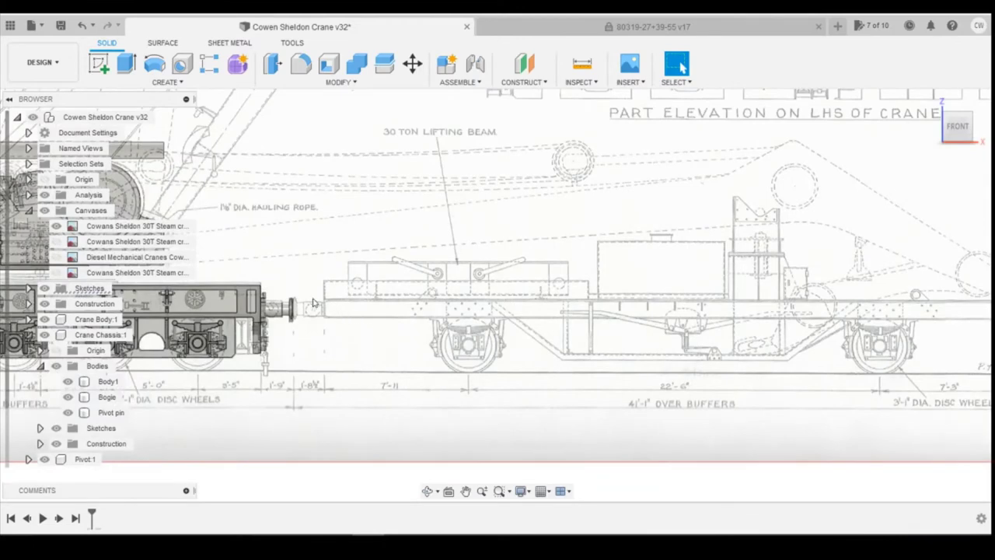
pyautogui.scroll(5, 341, 316)
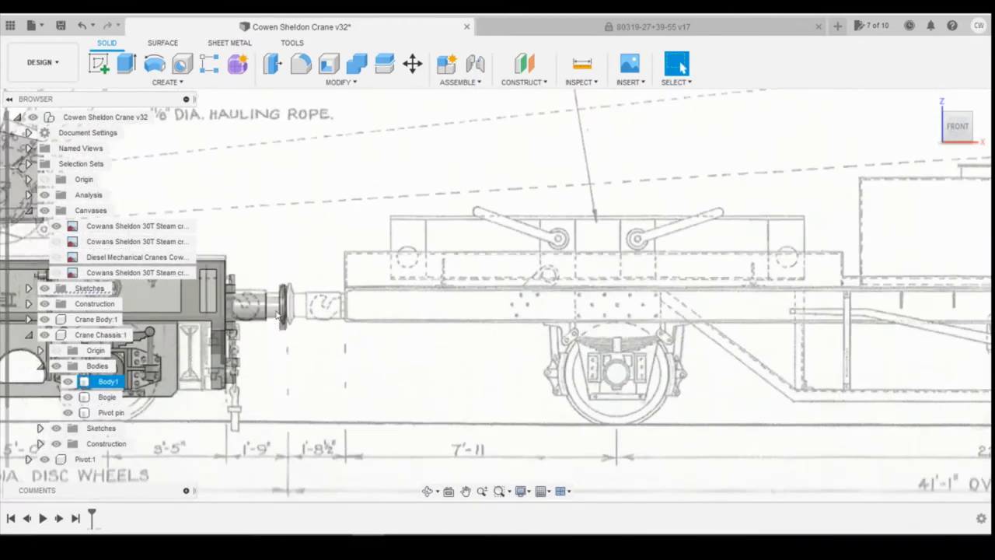
pyautogui.scroll(-4, 353, 315)
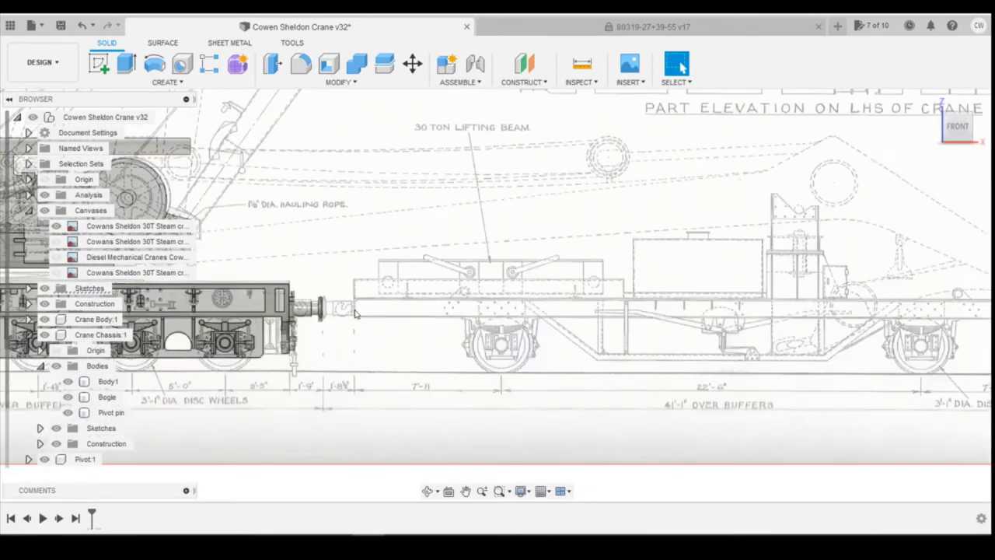
pyautogui.scroll(-2, 722, 304)
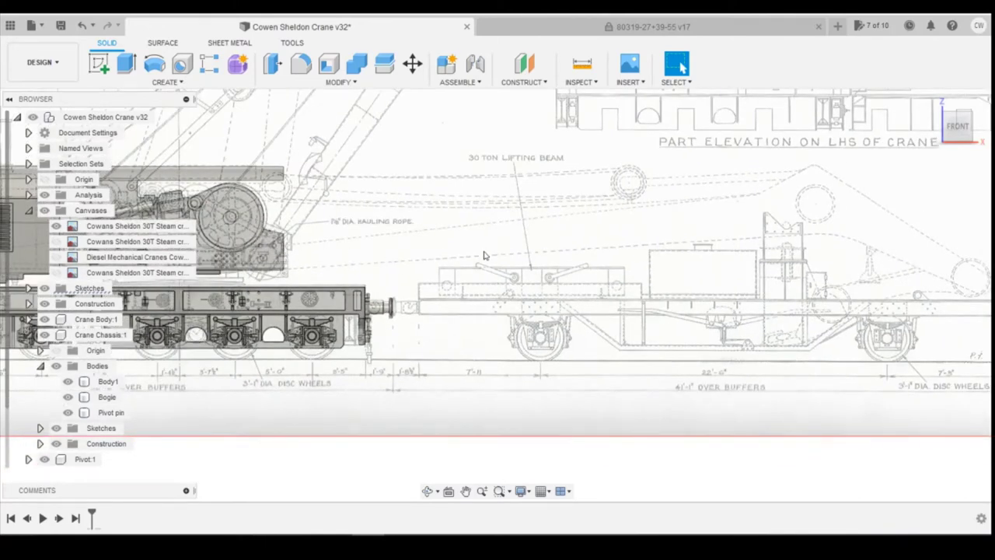
pyautogui.click(390, 311)
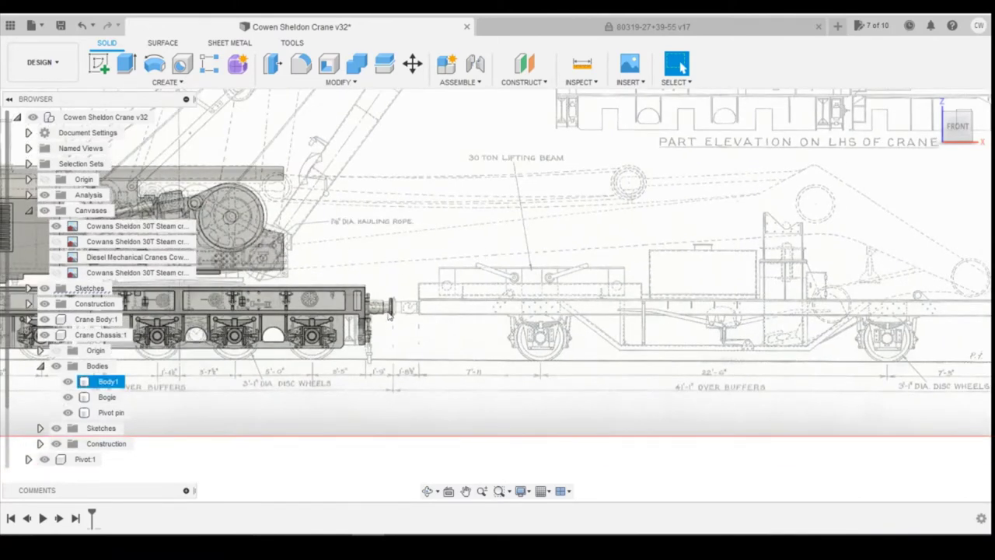
pyautogui.click(397, 313)
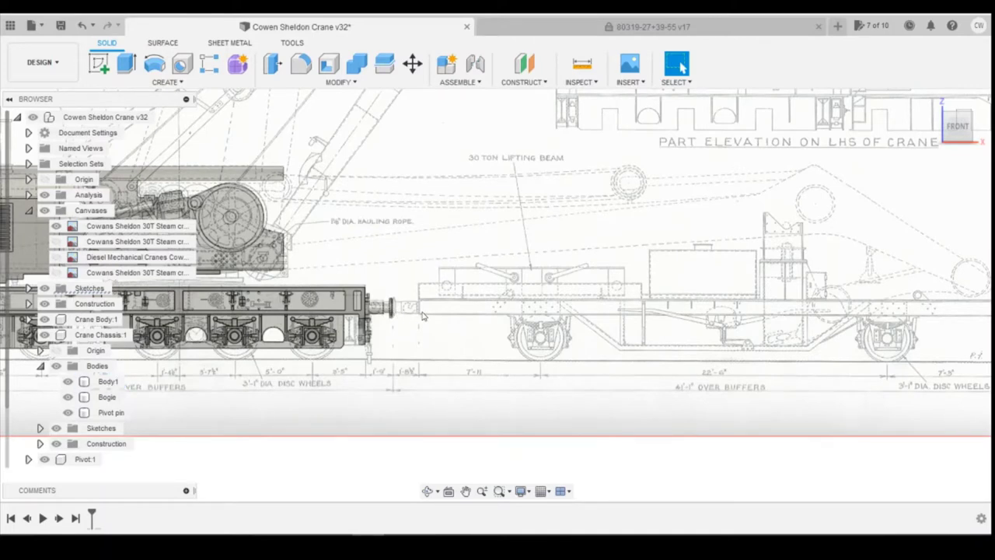
pyautogui.click(373, 327)
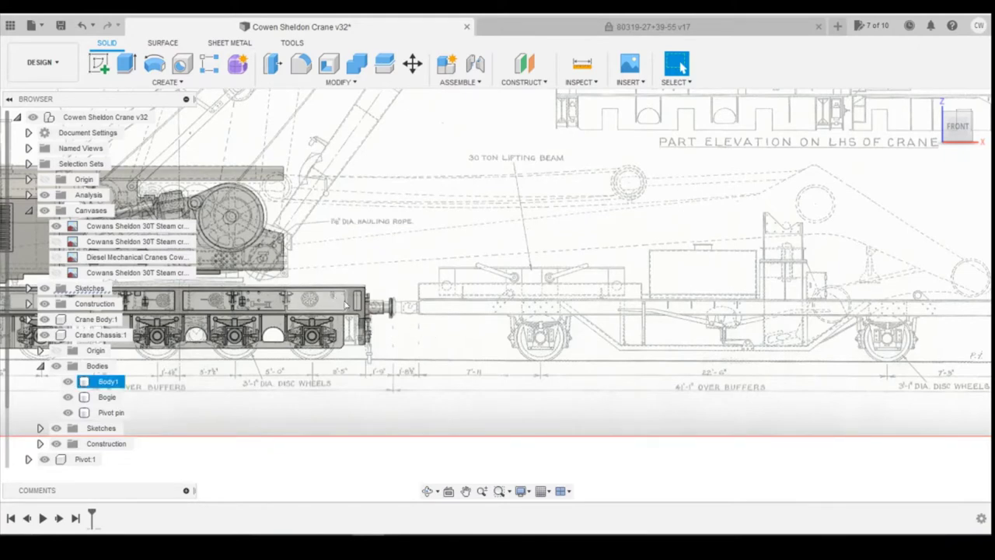
pyautogui.click(449, 316)
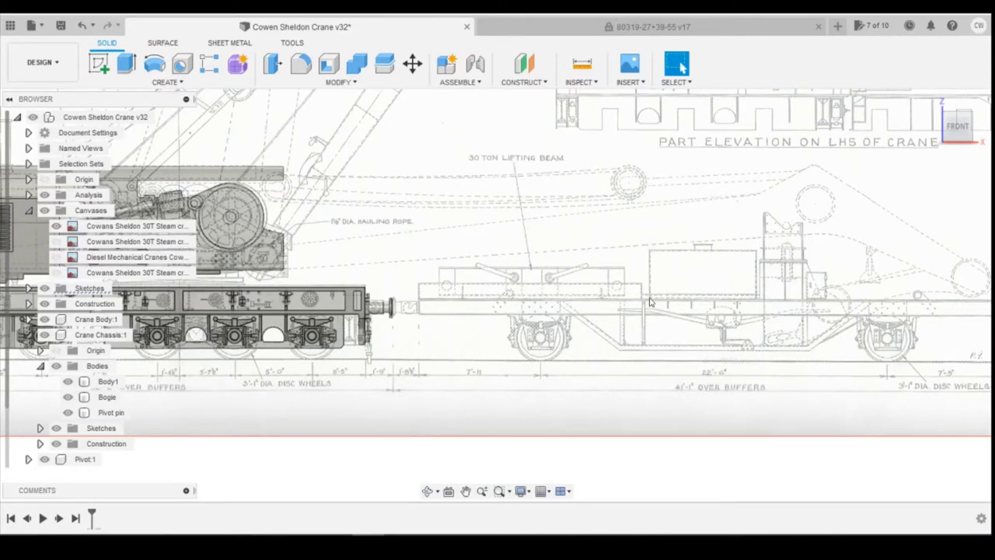
pyautogui.scroll(-1, 627, 298)
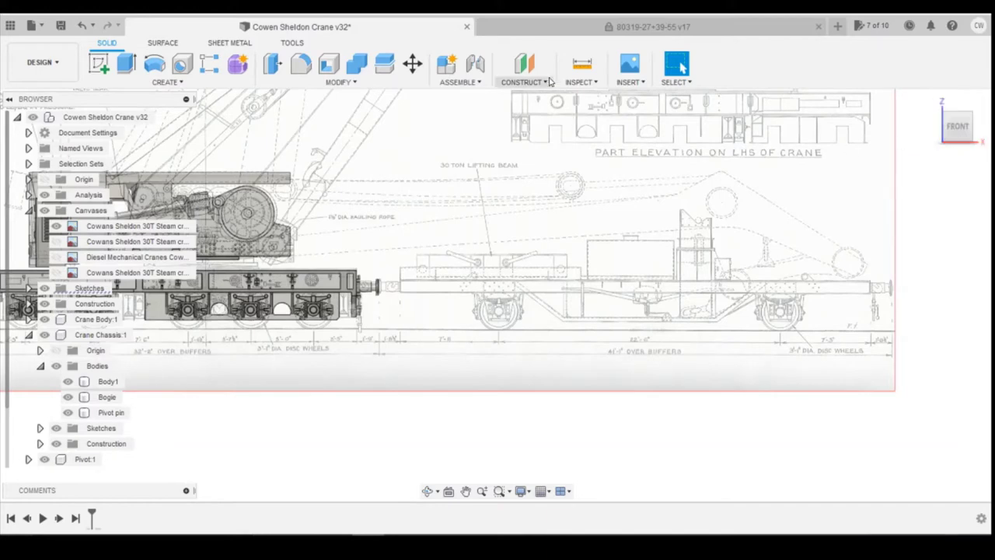
# Show the plan-view canvas and create a construction plane offset 5 mm outward from the crane chassis's front side face
pyautogui.scroll(2, 350, 282)
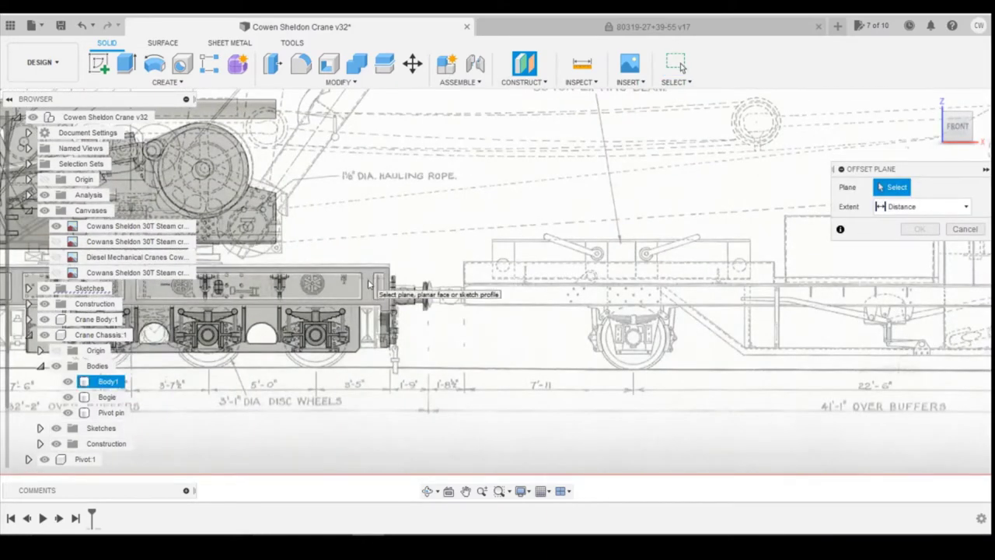
pyautogui.click(368, 281)
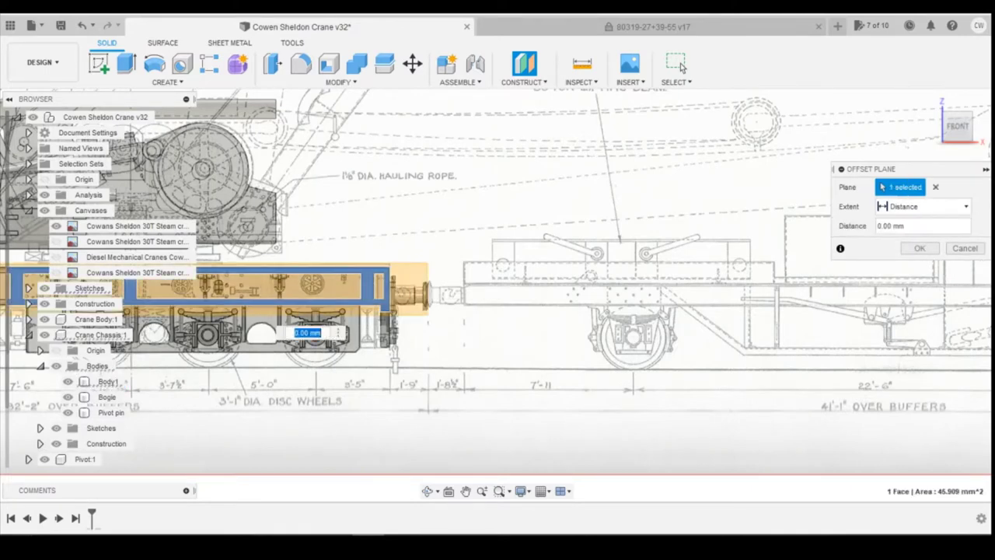
pyautogui.click(961, 117)
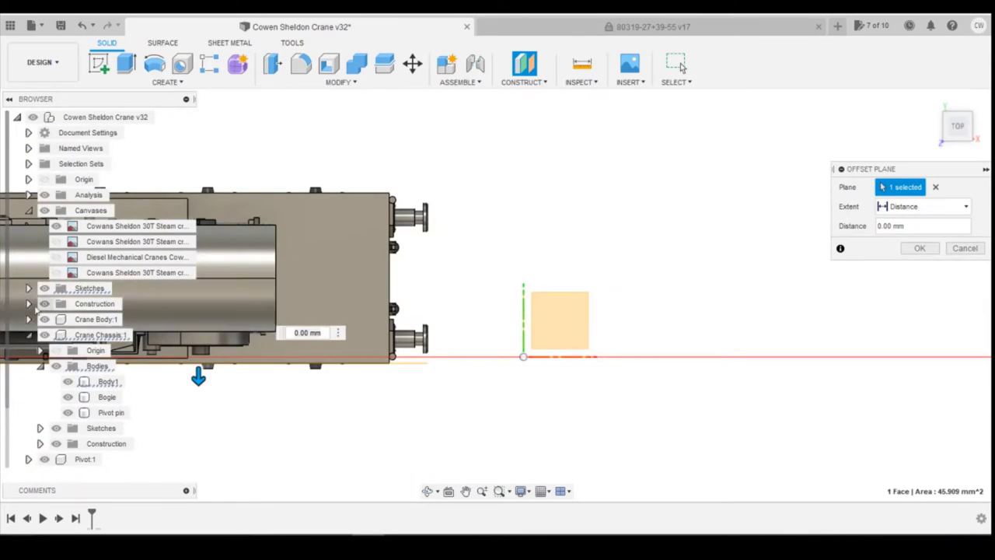
pyautogui.click(58, 272)
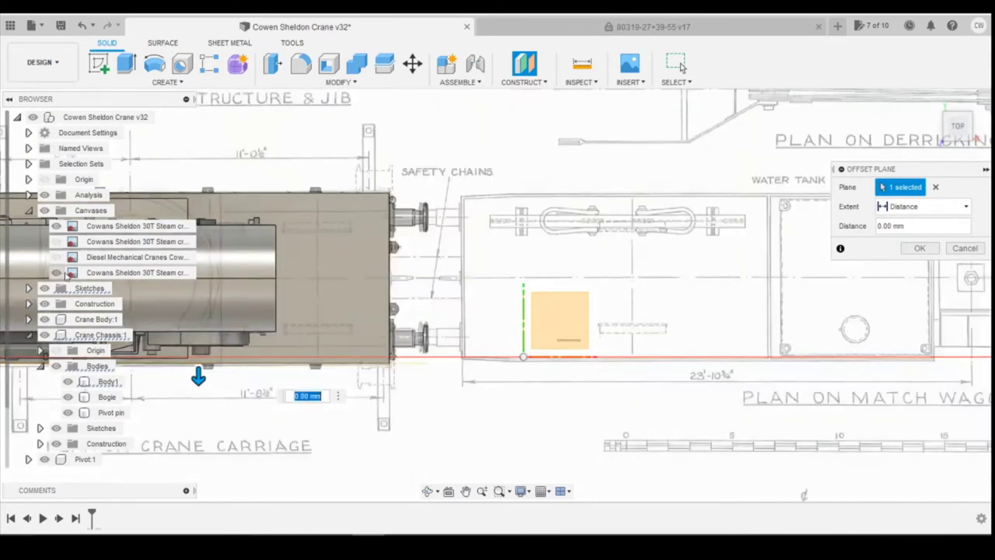
pyautogui.scroll(2, 645, 289)
pyautogui.scroll(-3, 433, 264)
pyautogui.scroll(2, 392, 369)
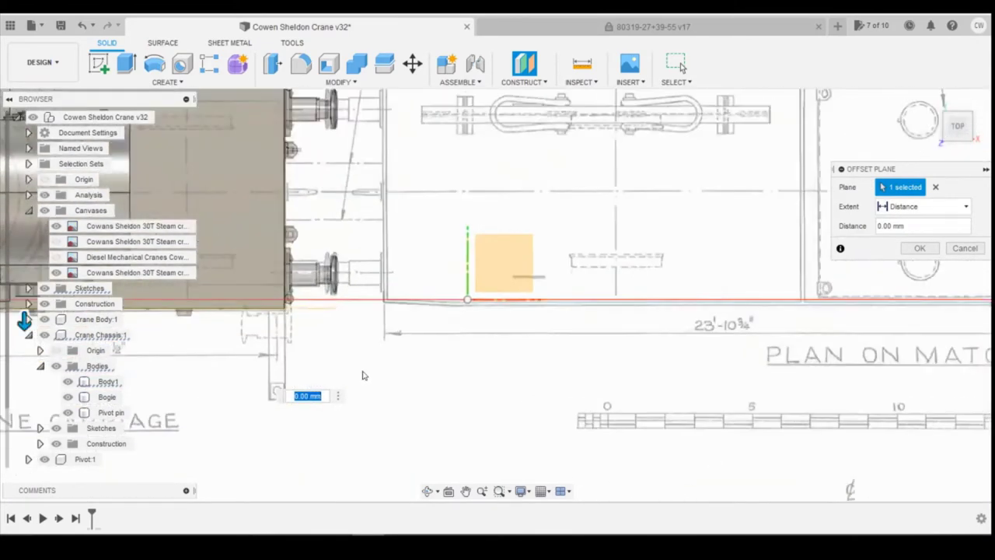
pyautogui.scroll(-2, 571, 321)
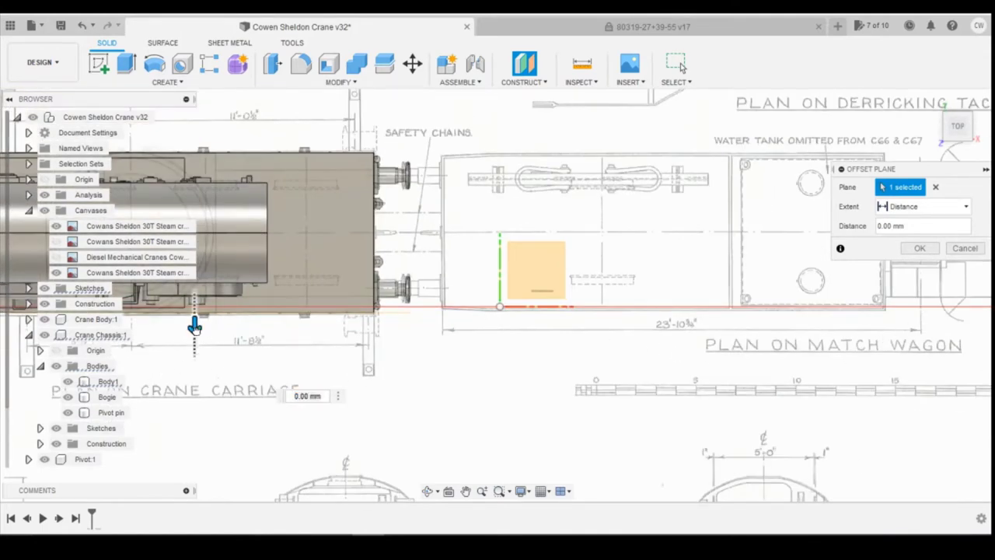
pyautogui.moveTo(195, 326); pyautogui.dragTo(201, 320)
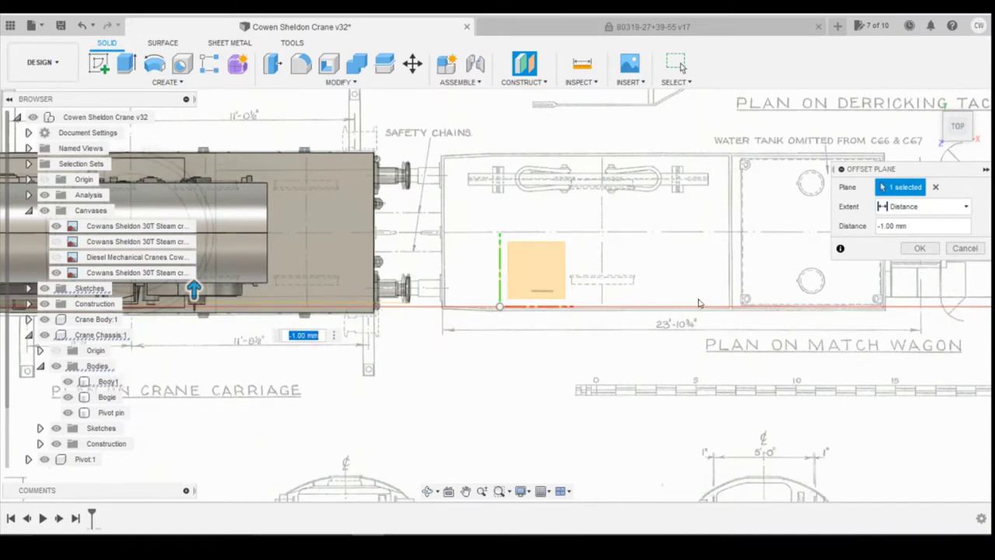
pyautogui.moveTo(194, 293); pyautogui.dragTo(193, 367)
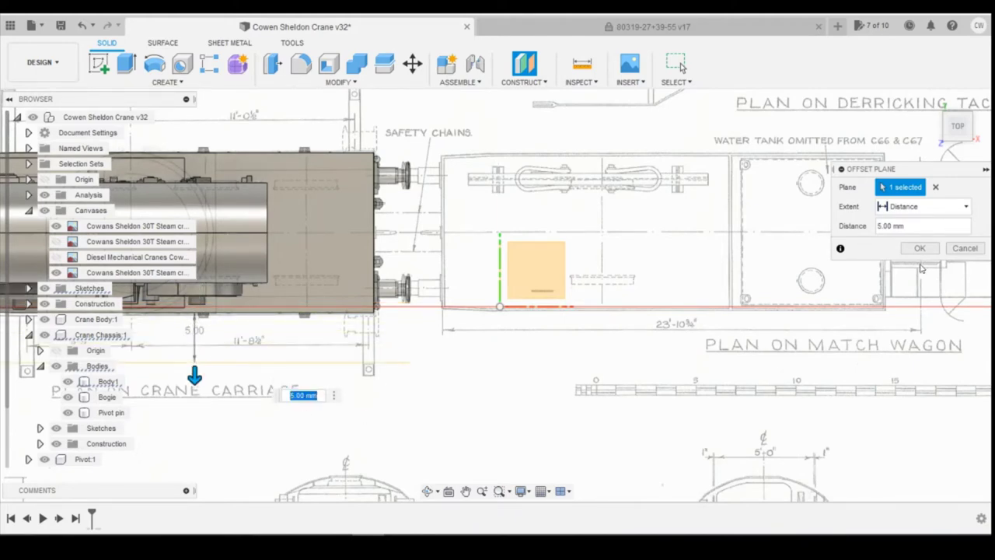
pyautogui.click(919, 249)
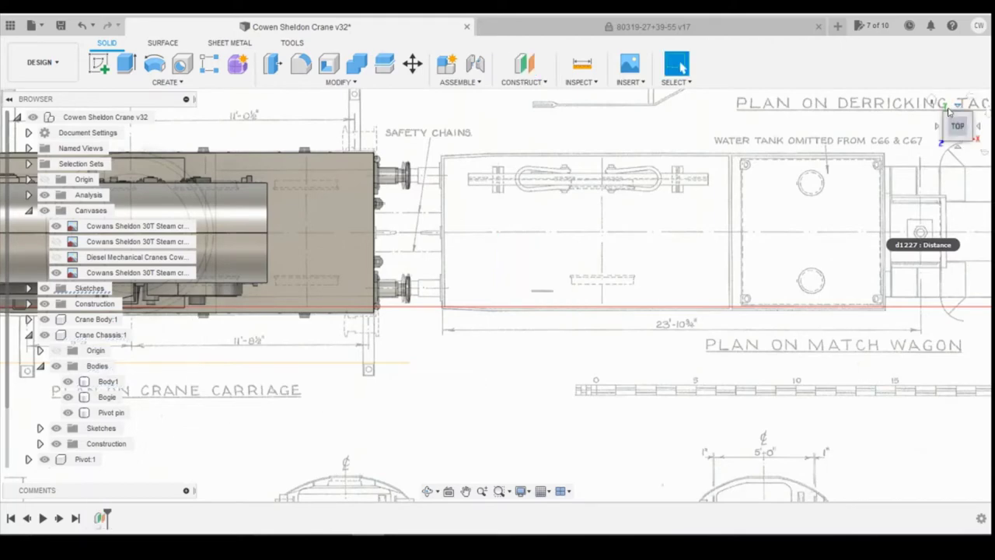
# Start a sketch in the Runner component on the plane offset from the chassis side, facing the match wagon elevation
pyautogui.click(958, 130)
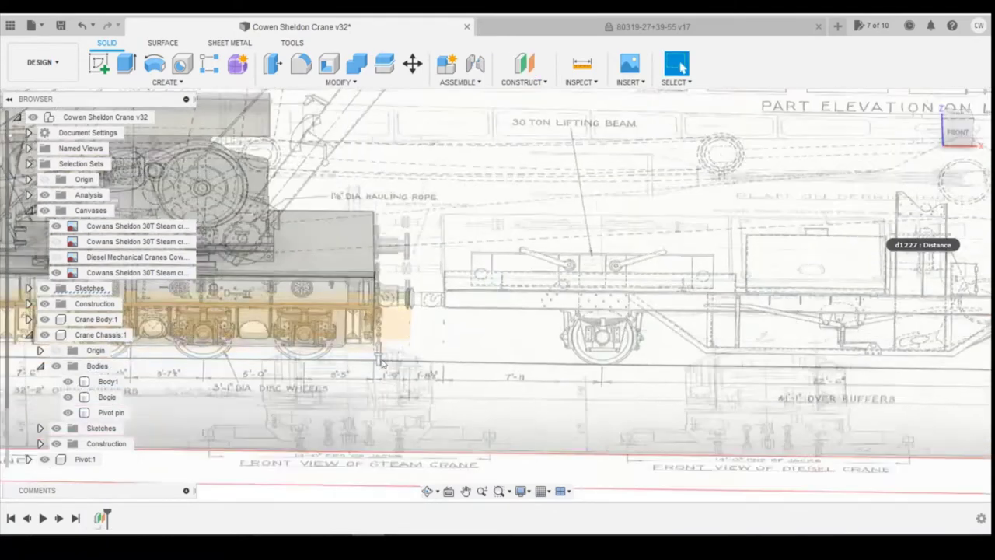
pyautogui.scroll(-2, 87, 410)
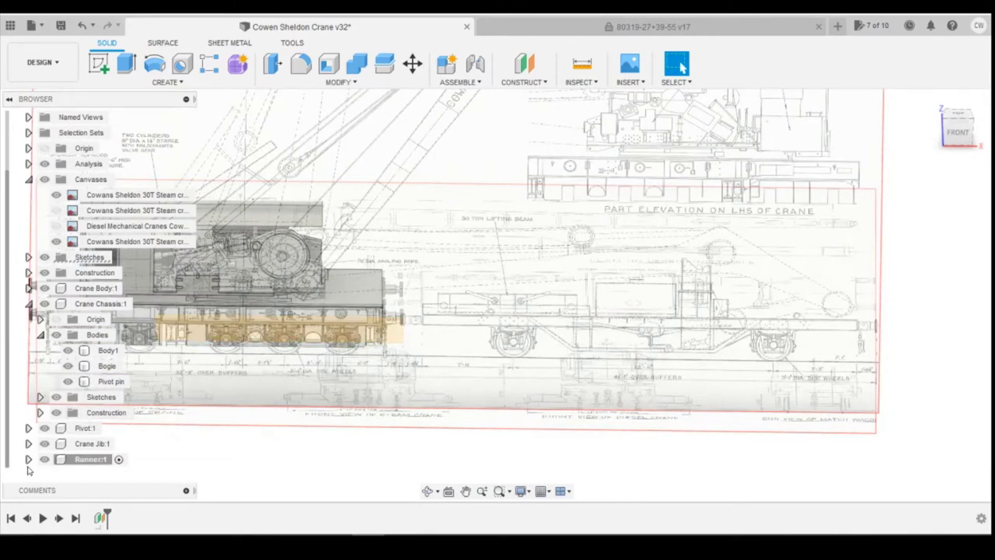
pyautogui.click(28, 459)
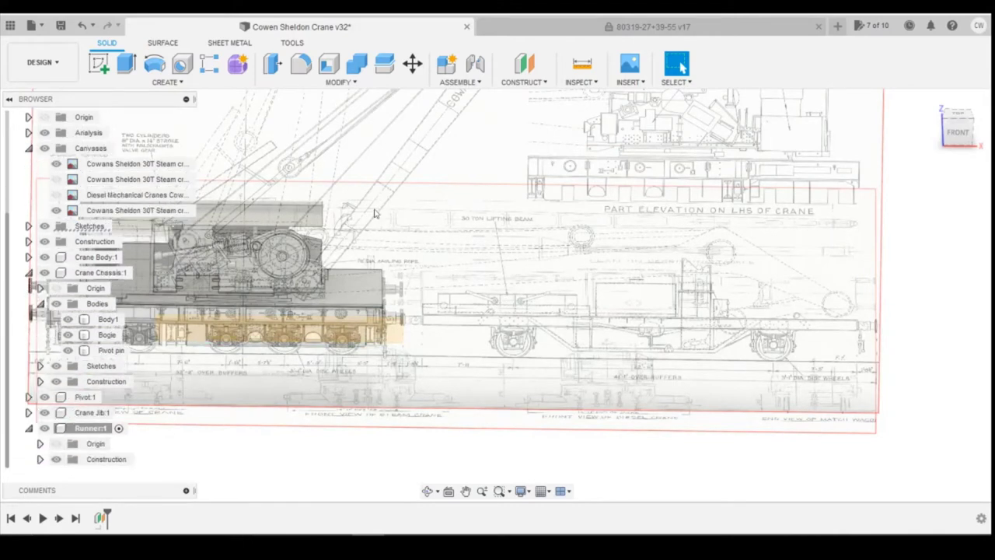
pyautogui.click(98, 63)
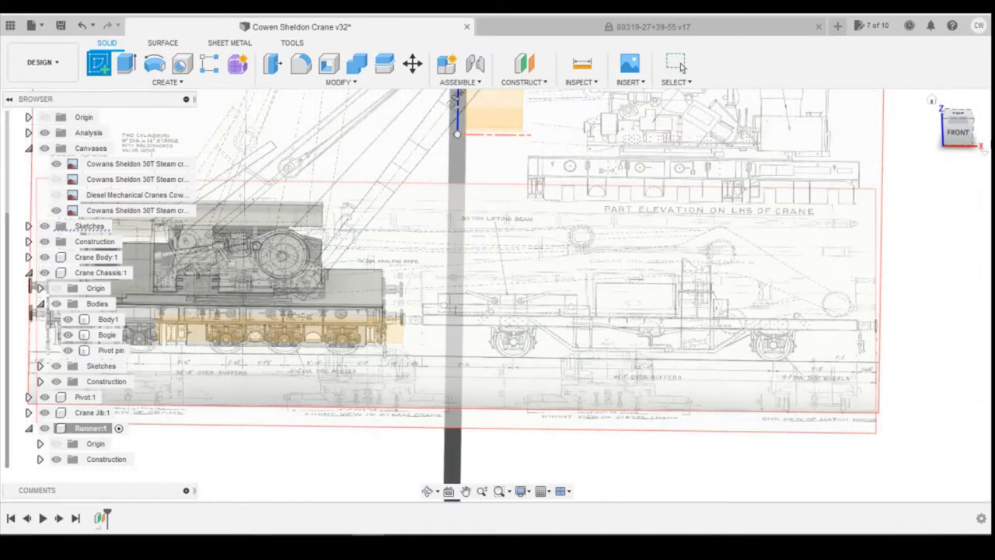
pyautogui.click(302, 317)
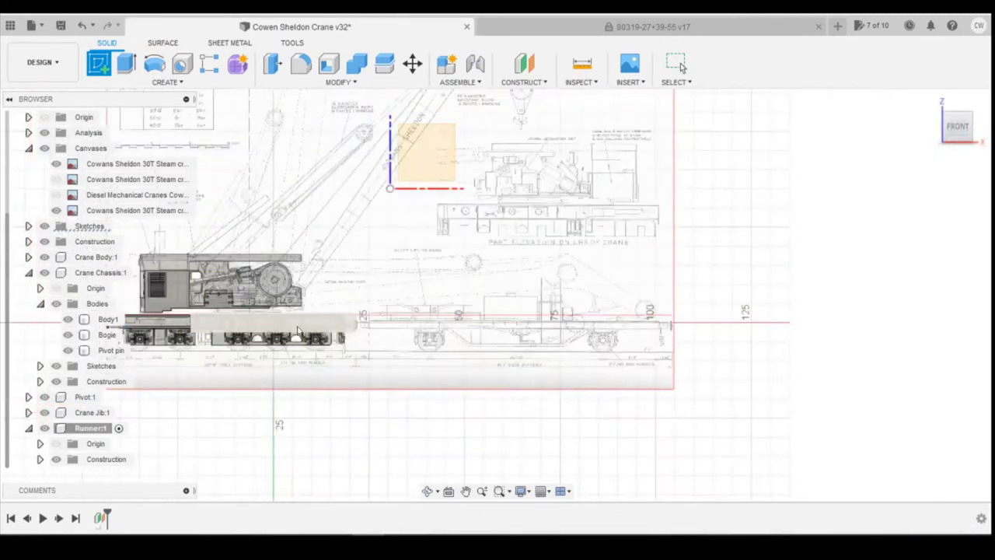
pyautogui.click(297, 330)
pyautogui.scroll(4, 676, 327)
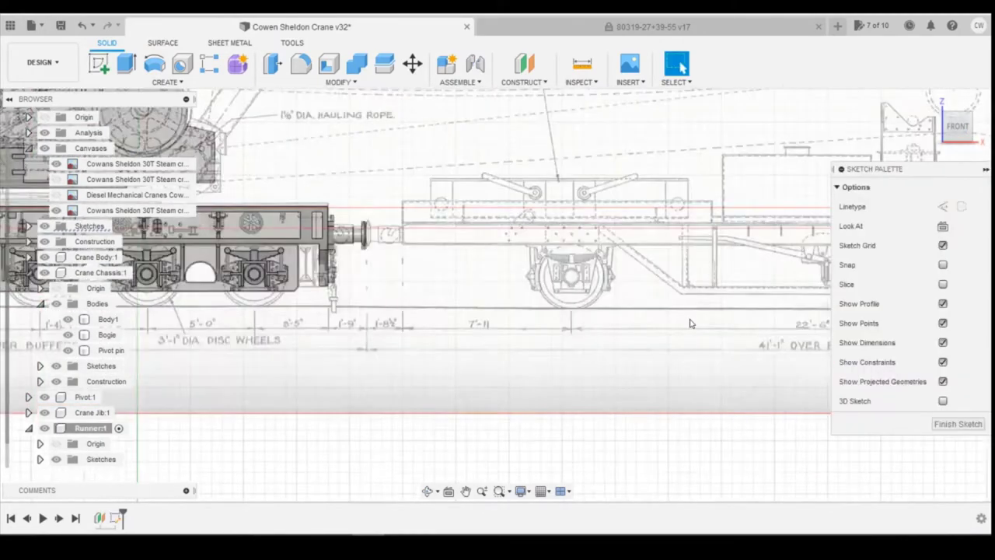
pyautogui.scroll(3, 368, 332)
pyautogui.scroll(-2, 471, 343)
pyautogui.scroll(4, 54, 305)
pyautogui.scroll(-3, 420, 311)
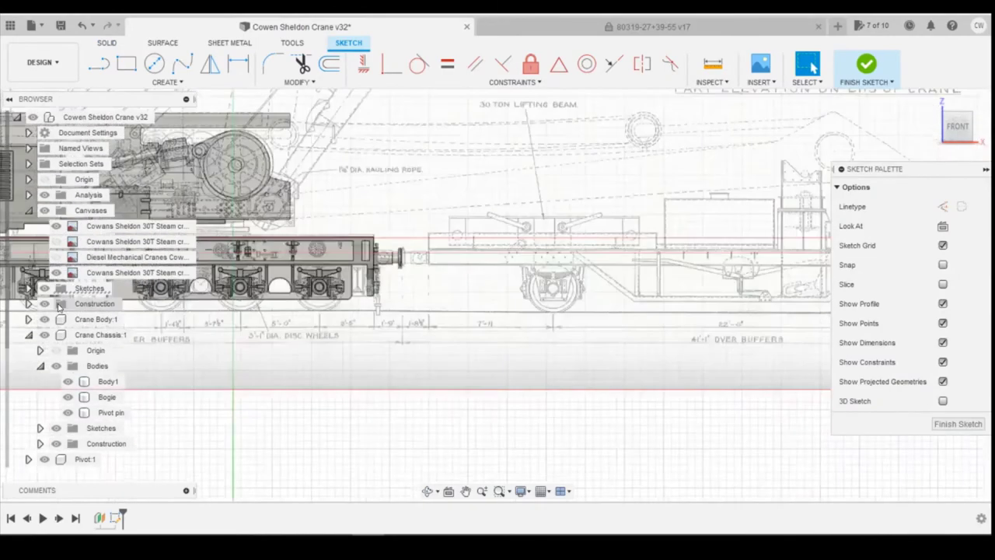
# Sketch a rectangle about 76 mm long and 2.3 mm high over the match wagon's side frame, spanning from headstock to headstock
pyautogui.scroll(-3, 505, 305)
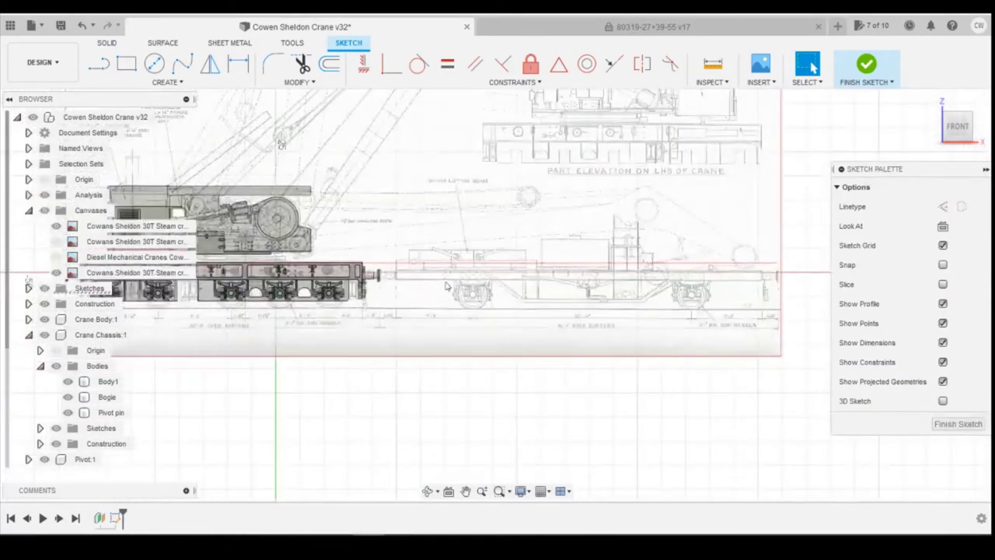
pyautogui.click(125, 63)
pyautogui.scroll(4, 409, 288)
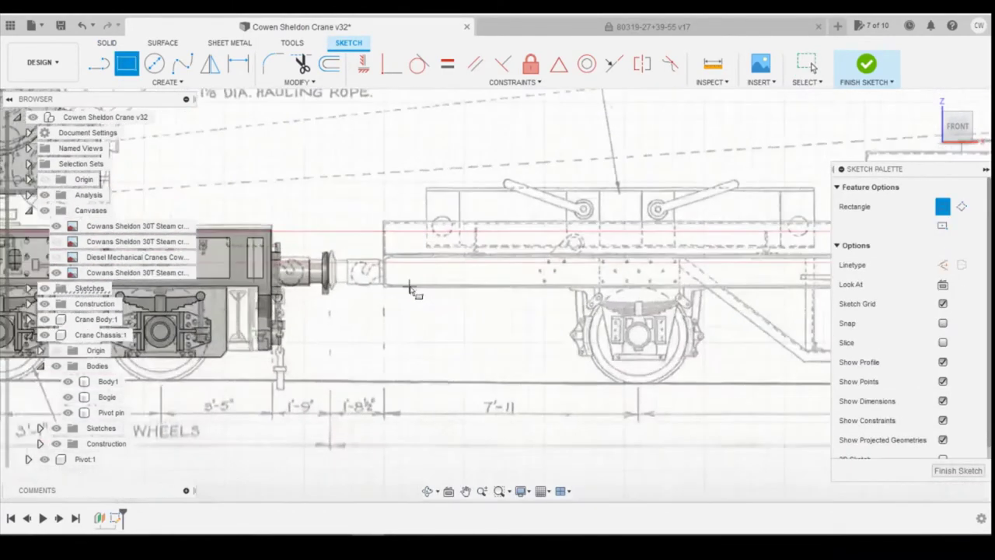
pyautogui.scroll(3, 410, 288)
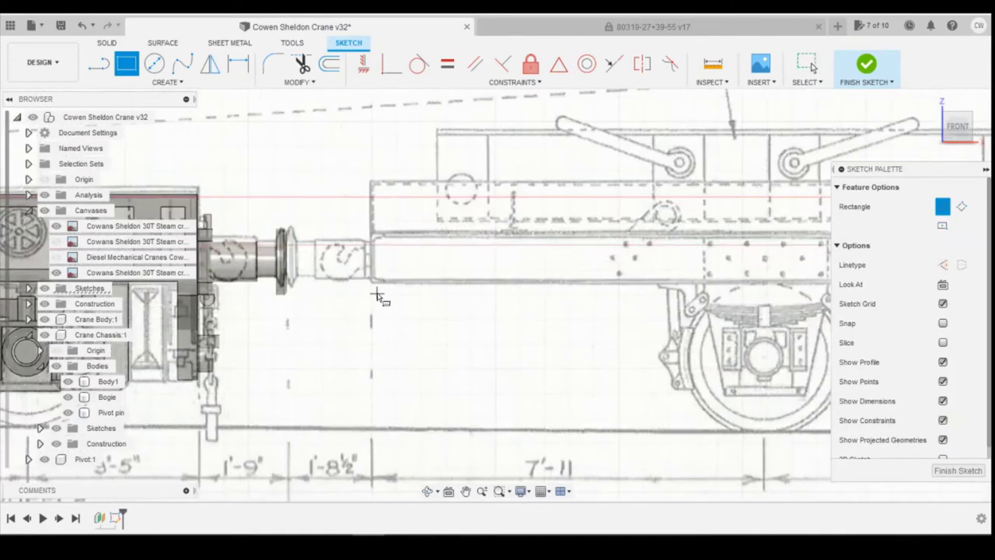
pyautogui.click(371, 236)
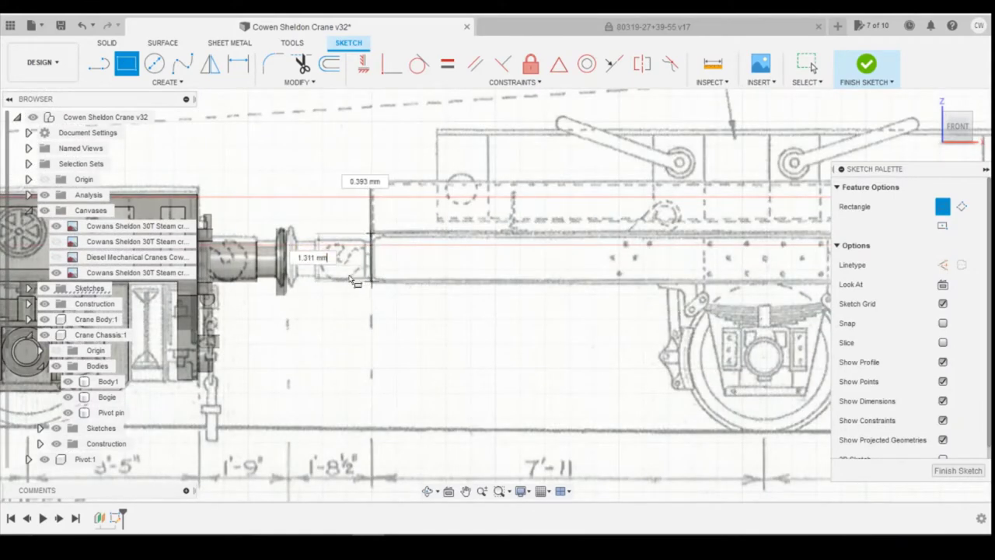
pyautogui.scroll(-5, 354, 282)
pyautogui.scroll(5, 774, 289)
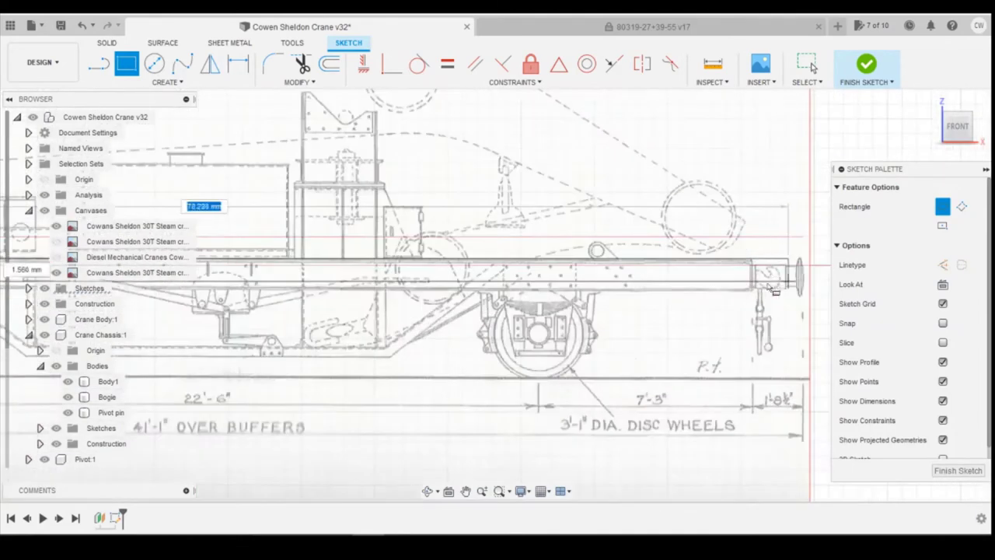
pyautogui.scroll(3, 773, 289)
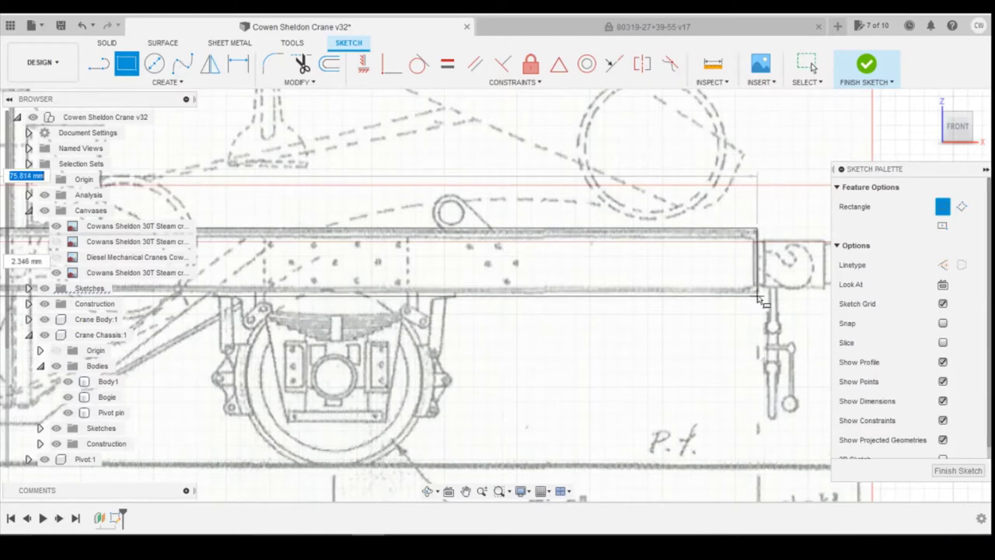
pyautogui.click(758, 297)
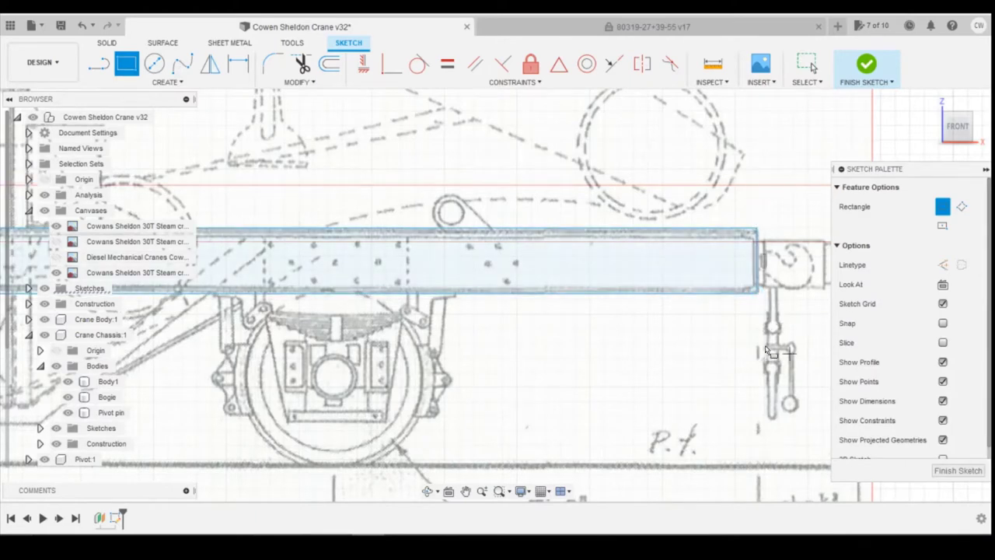
# Dimension the side-frame rectangle to 75.8 mm long and 2.25 mm high
pyautogui.scroll(-2, 769, 351)
pyautogui.press('d')
pyautogui.click(633, 314)
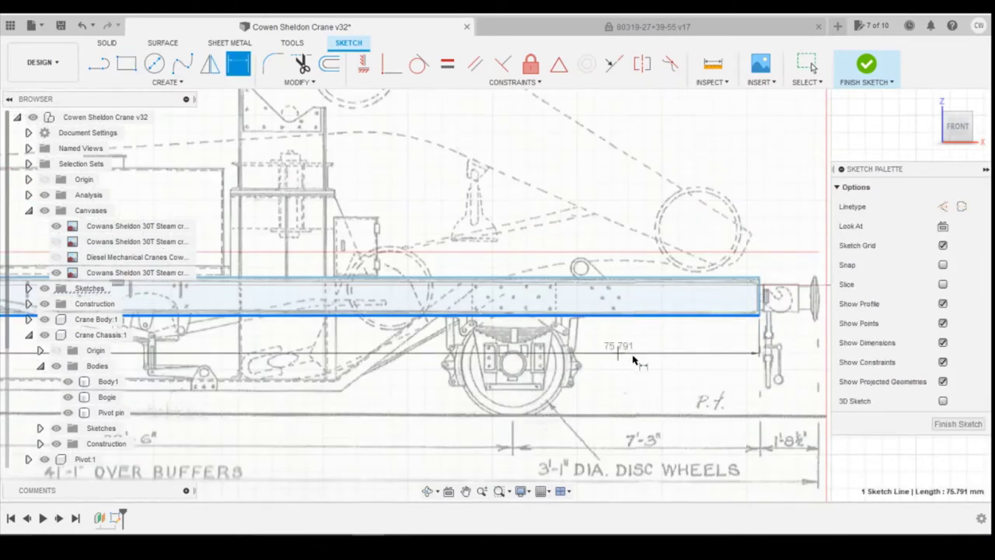
pyautogui.click(634, 363)
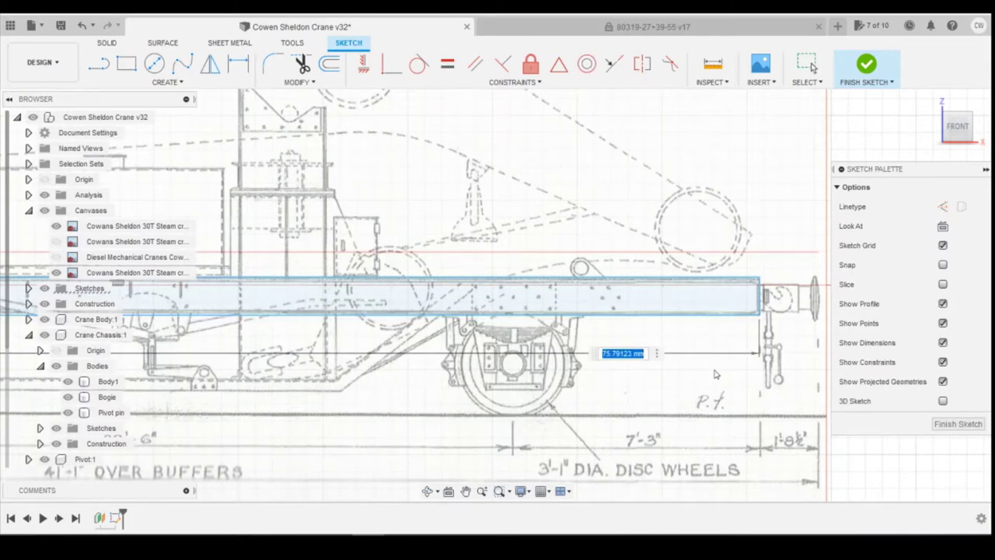
pyautogui.write('75.8')
pyautogui.press('Return')
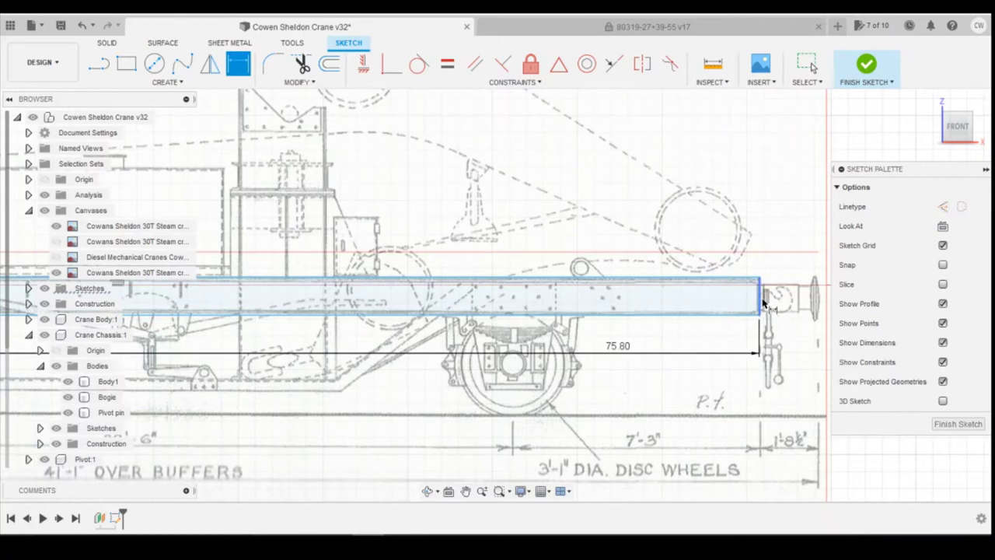
pyautogui.click(785, 303)
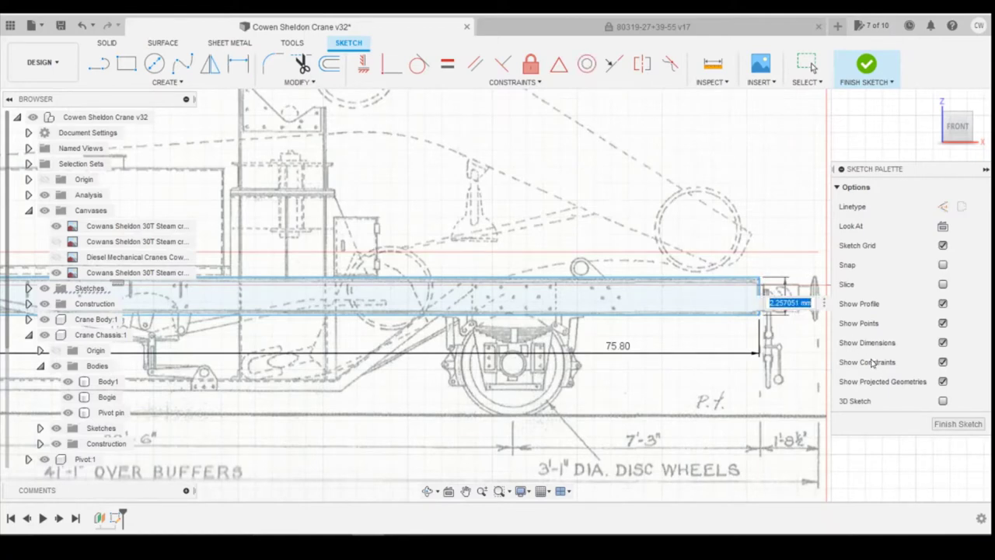
pyautogui.press('Return')
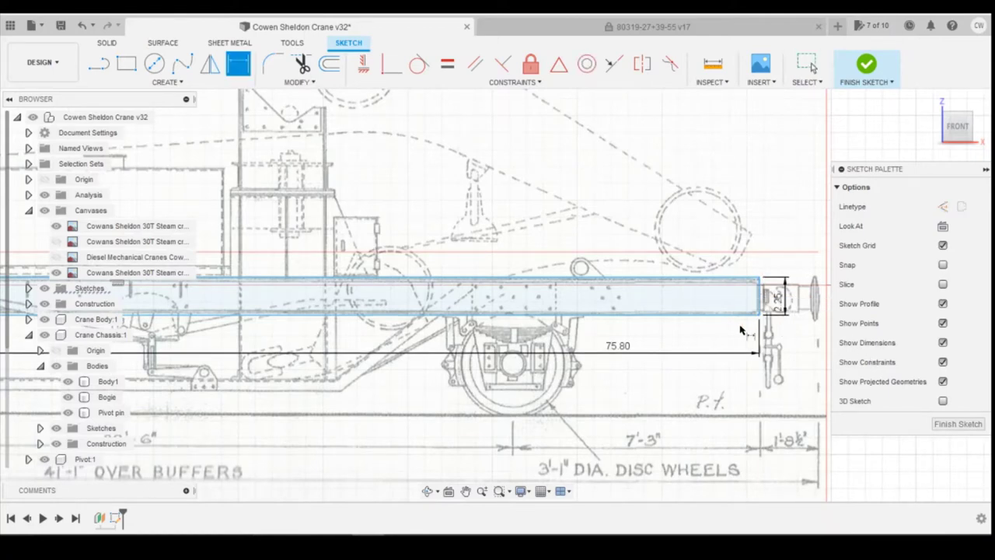
# Apply a Fix constraint to the lower edge of the side-frame rectangle
pyautogui.scroll(-3, 735, 342)
pyautogui.scroll(-2, 734, 335)
pyautogui.scroll(1, 593, 340)
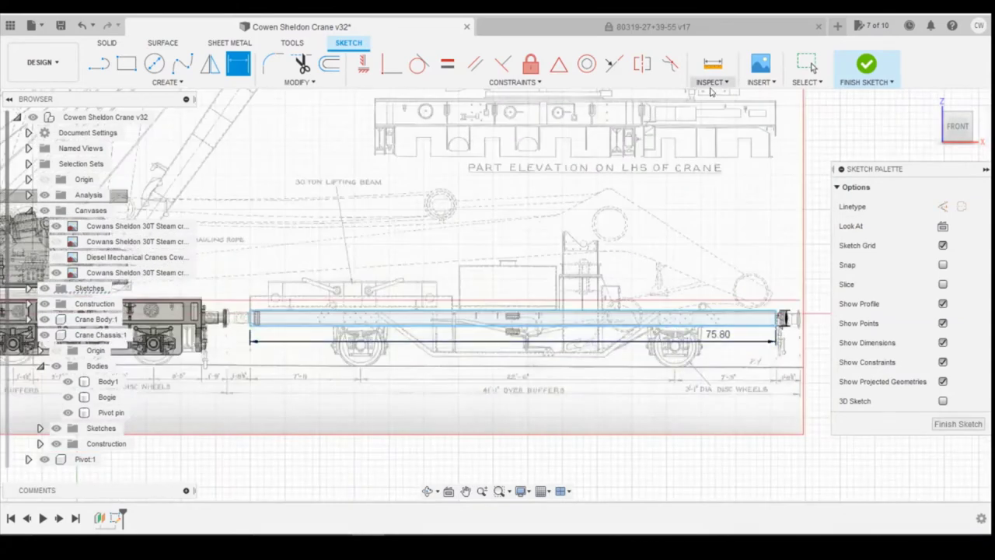
pyautogui.click(530, 64)
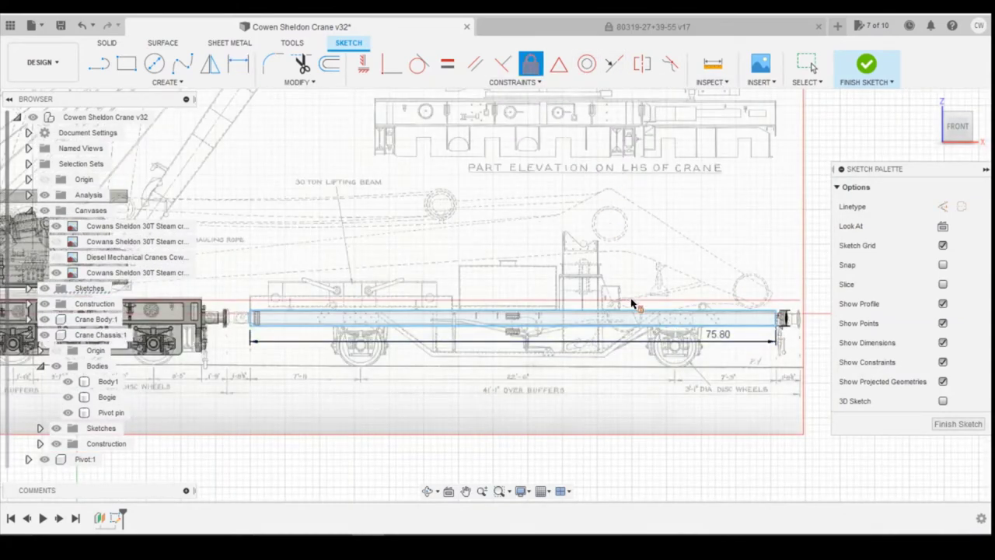
pyautogui.click(634, 329)
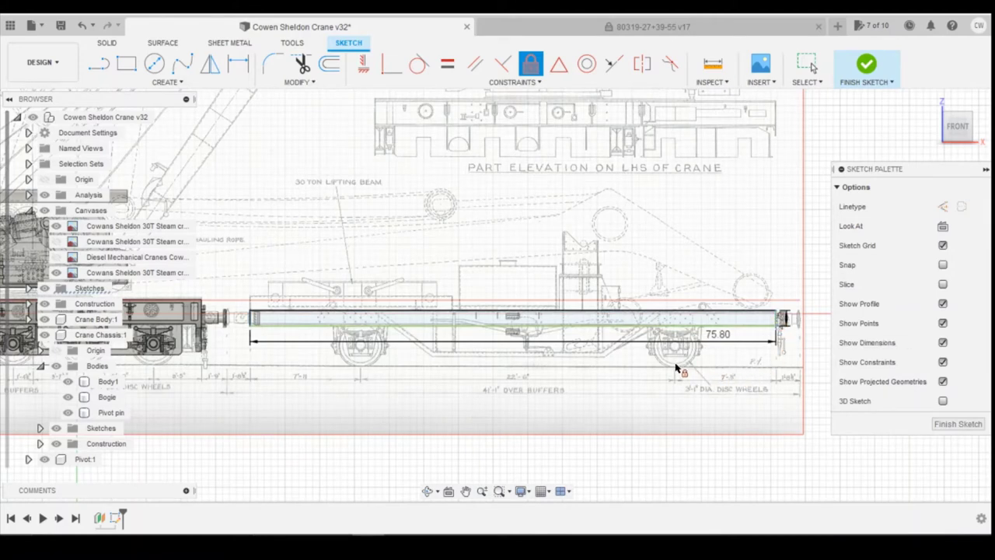
pyautogui.scroll(2, 475, 362)
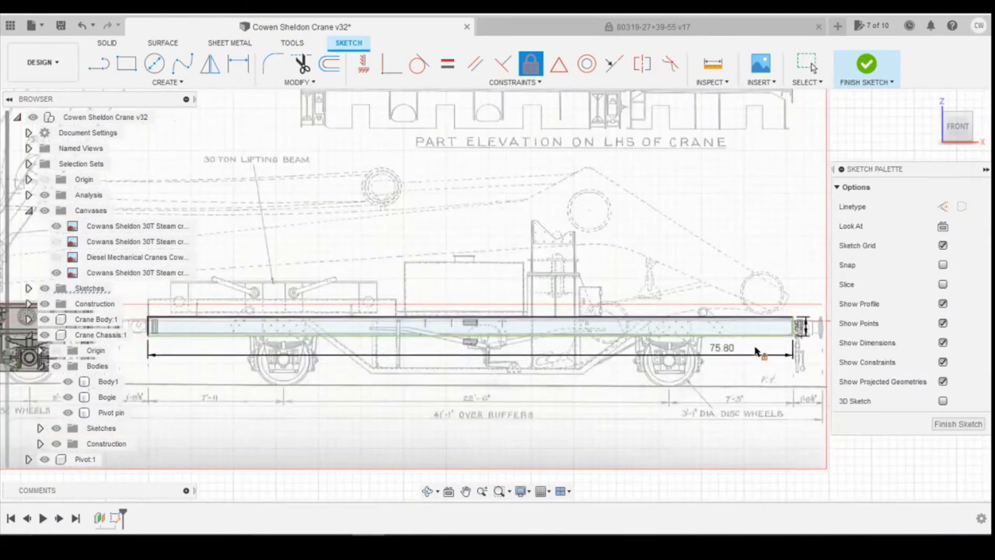
pyautogui.press('Escape')
# Extrude the side-frame profile -8 mm toward the wagon's centre as a new body
pyautogui.scroll(-2, 731, 334)
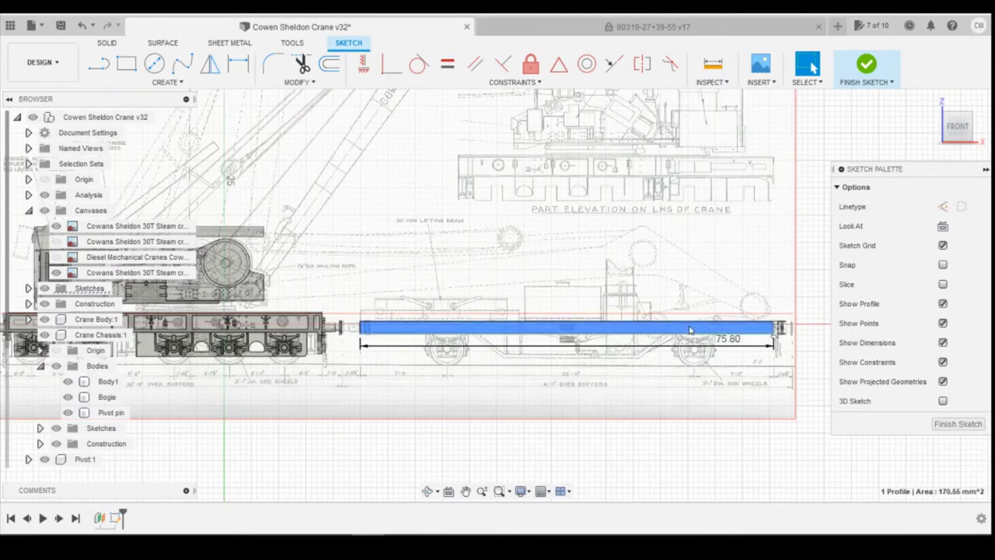
pyautogui.rightClick(689, 330)
pyautogui.click(687, 289)
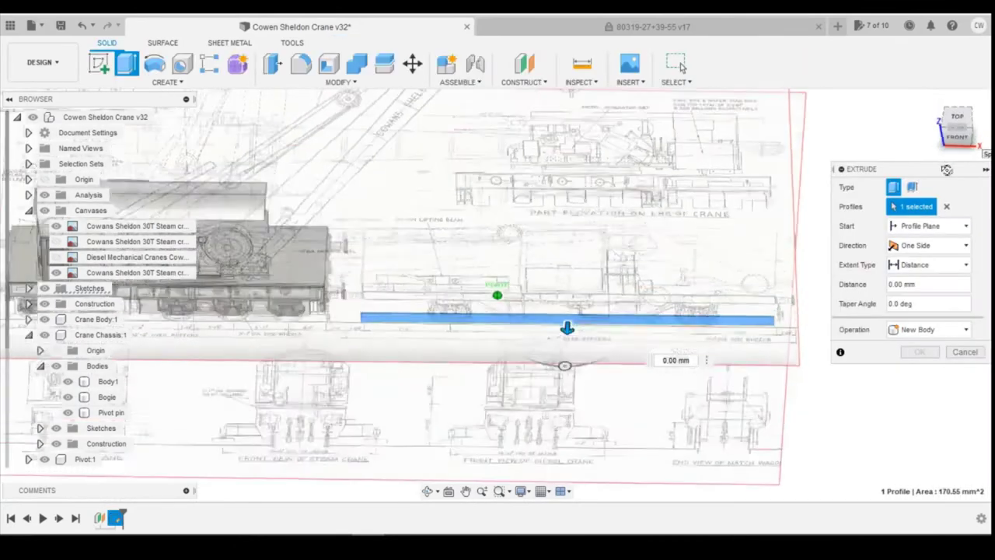
pyautogui.moveTo(567, 314); pyautogui.dragTo(570, 244)
pyautogui.click(919, 352)
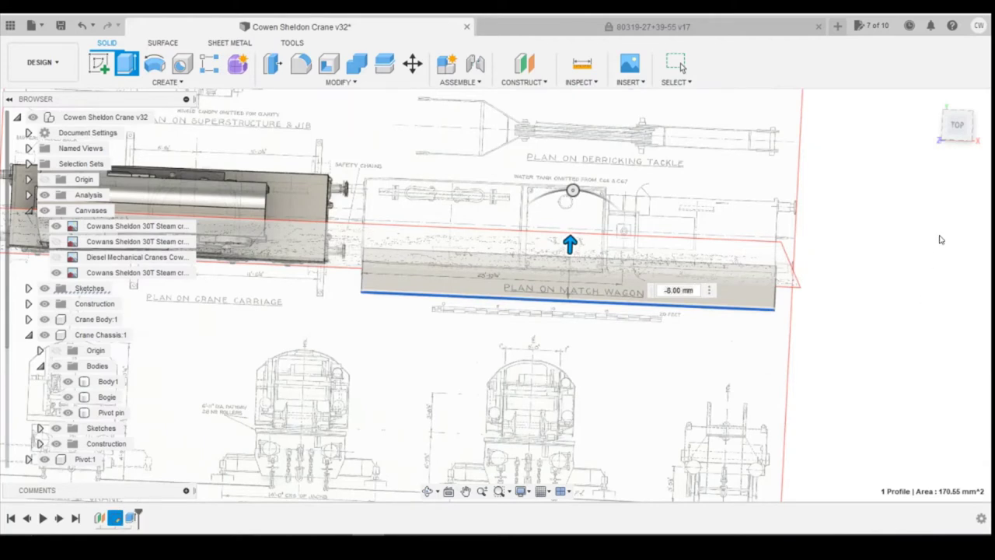
# Edit the construction plane's offset from the crane chassis side to -1 mm, judging it against the match wagon plan from above
pyautogui.scroll(-1, 66, 459)
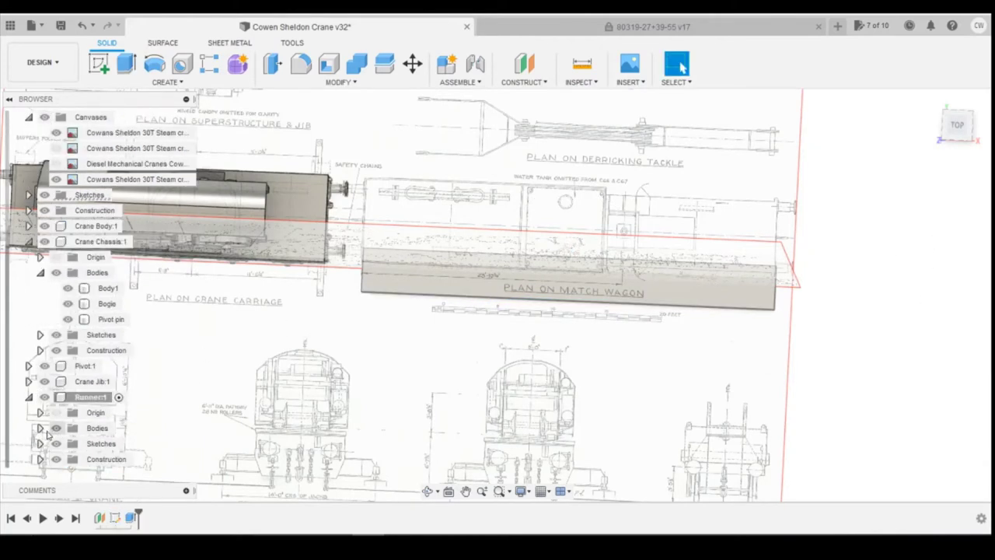
pyautogui.click(41, 427)
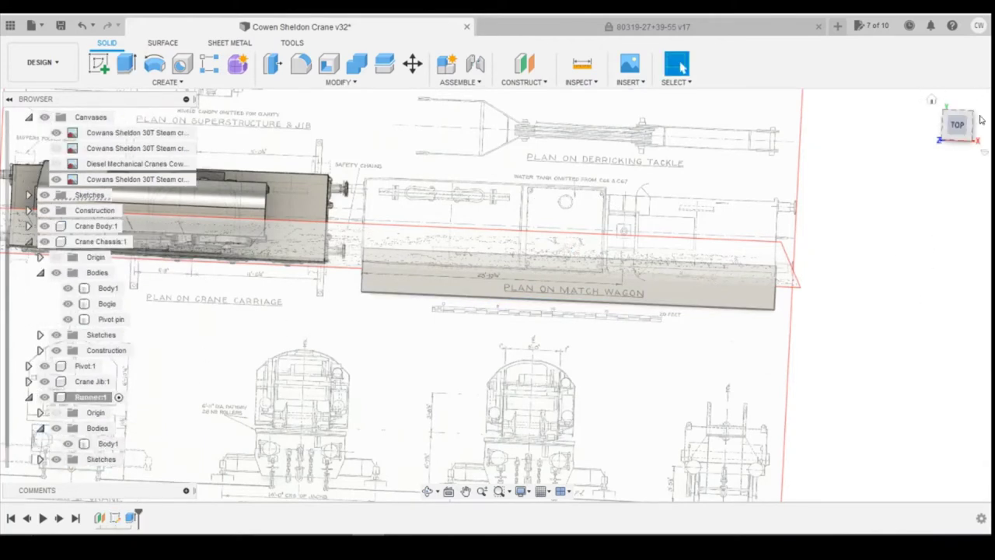
pyautogui.scroll(-1, 109, 428)
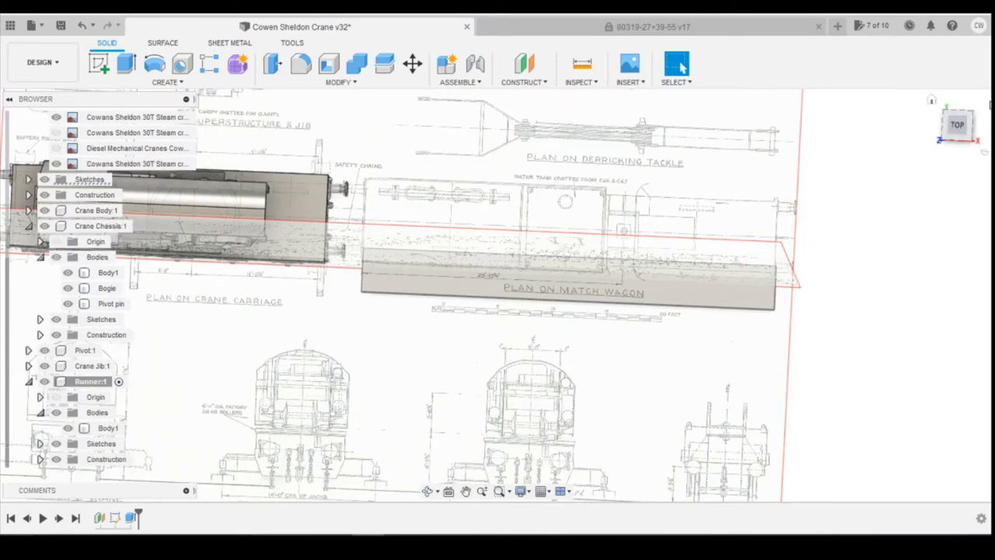
pyautogui.click(960, 124)
pyautogui.scroll(-2, 673, 233)
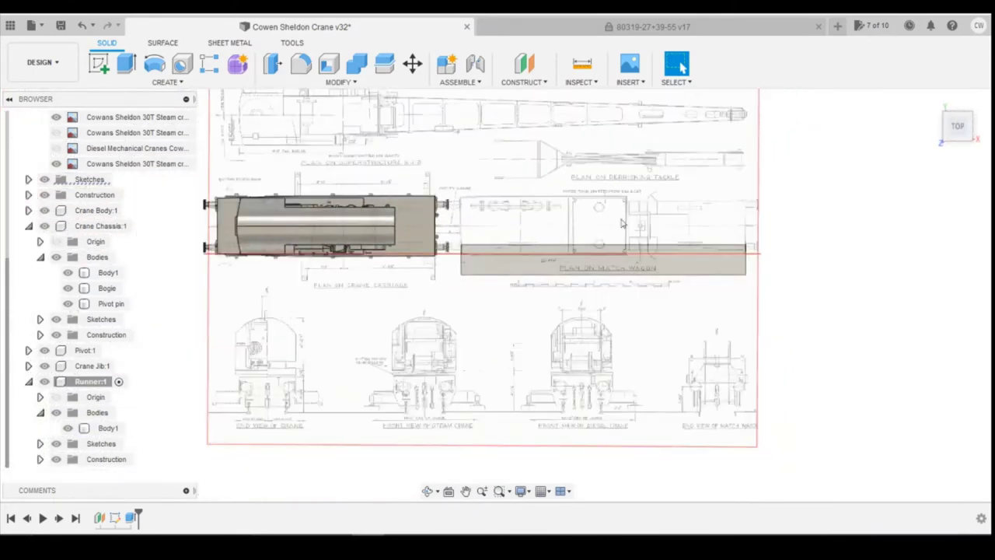
pyautogui.scroll(3, 713, 220)
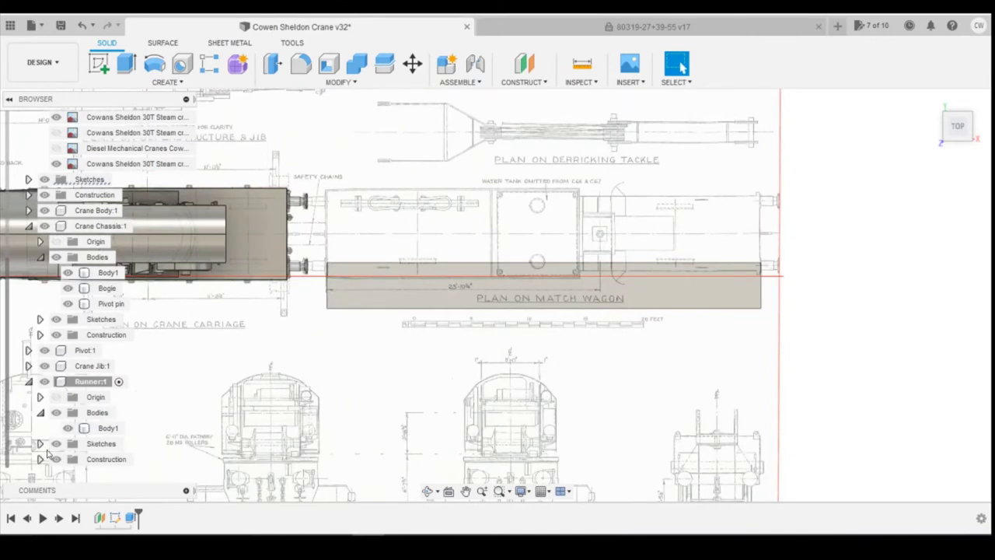
pyautogui.rightClick(100, 517)
pyautogui.click(140, 400)
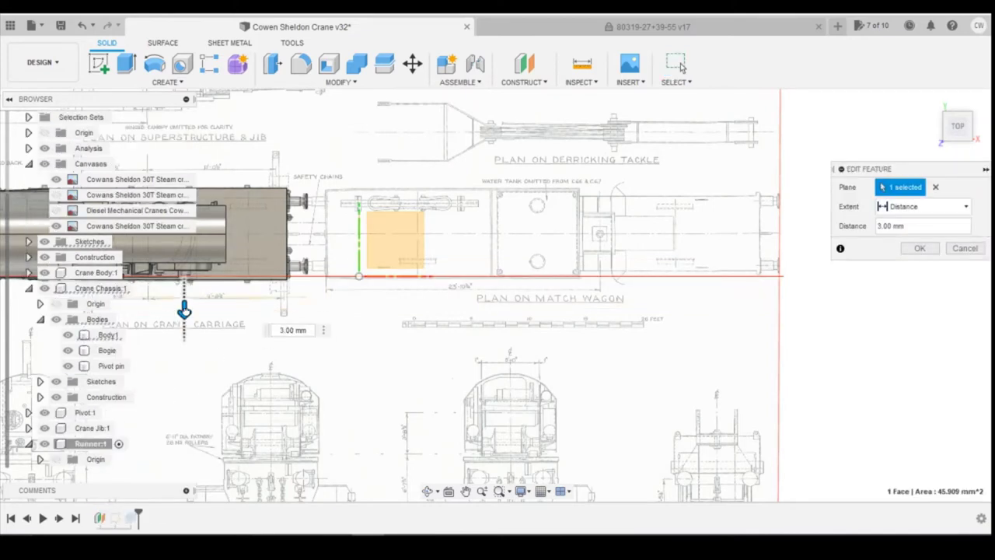
pyautogui.moveTo(184, 310); pyautogui.dragTo(184, 261)
pyautogui.click(920, 248)
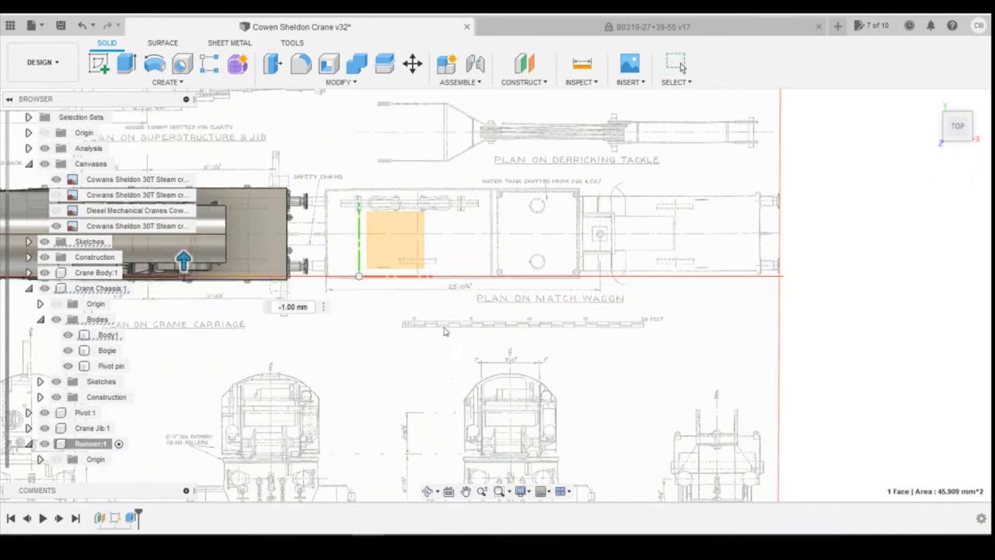
# Examine from above how the extruded body's long side and ends line up with the match wagon plan drawing
pyautogui.scroll(3, 731, 284)
pyautogui.scroll(-3, 815, 289)
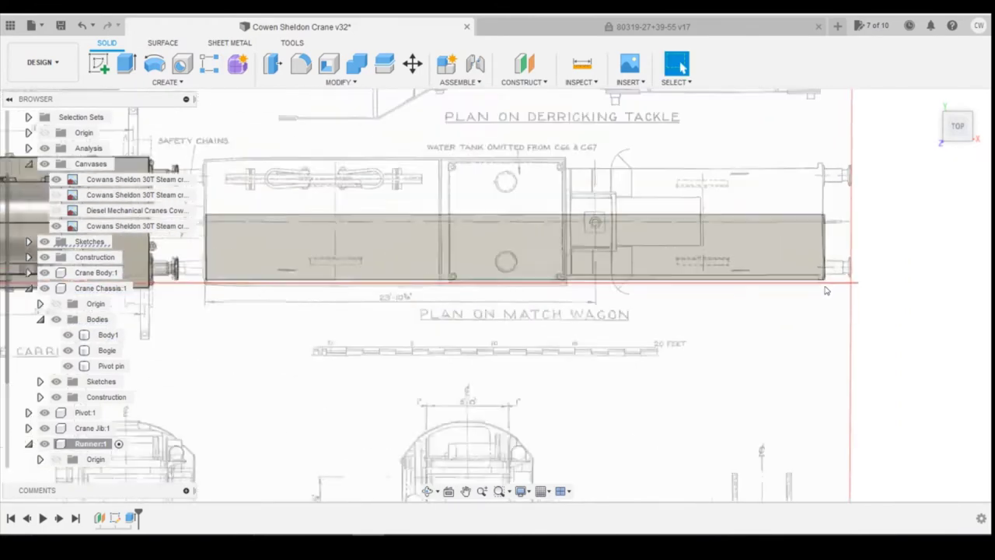
pyautogui.scroll(1, 318, 303)
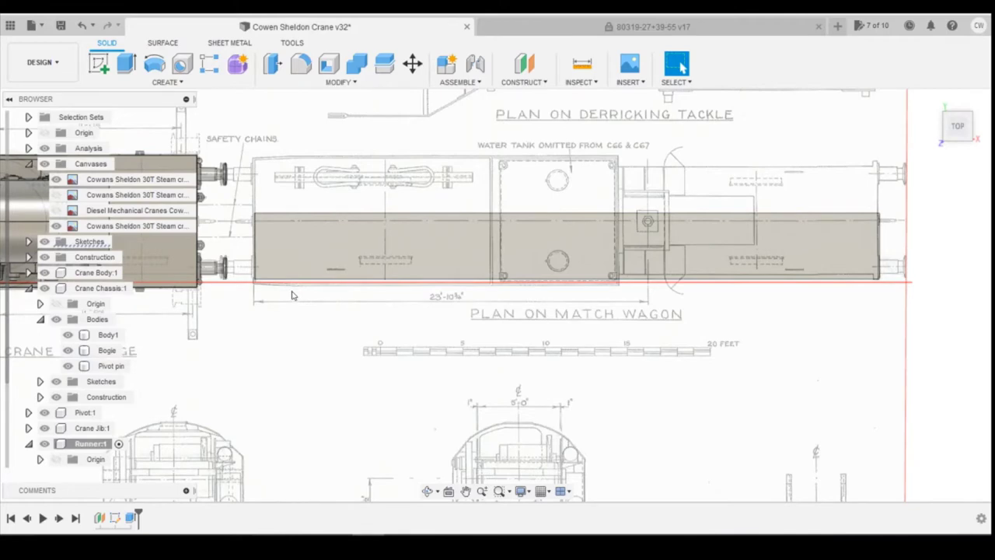
pyautogui.scroll(4, 634, 289)
pyautogui.scroll(-3, 645, 222)
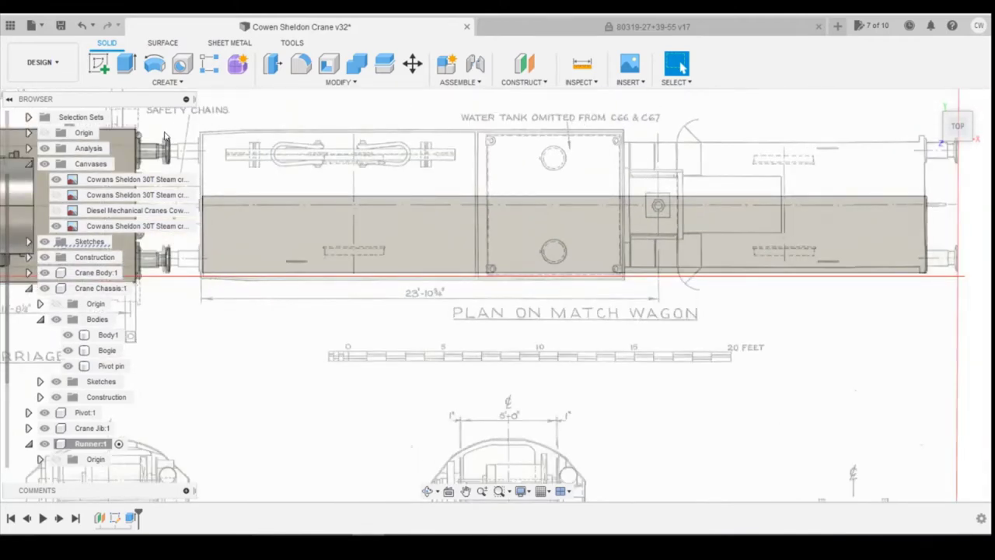
pyautogui.scroll(-3, 796, 225)
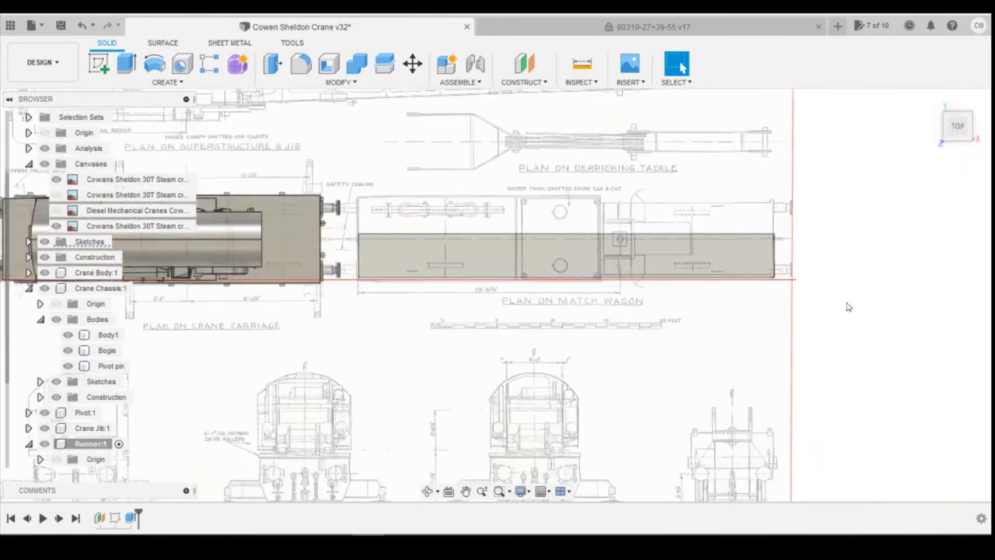
pyautogui.scroll(5, 618, 175)
pyautogui.scroll(-2, 677, 136)
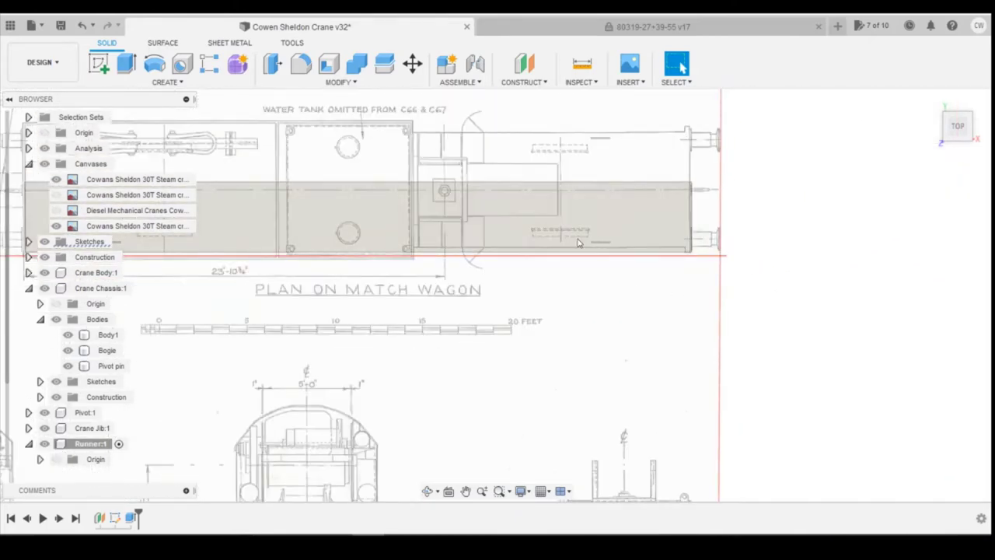
pyautogui.scroll(-2, 741, 283)
pyautogui.scroll(6, 684, 296)
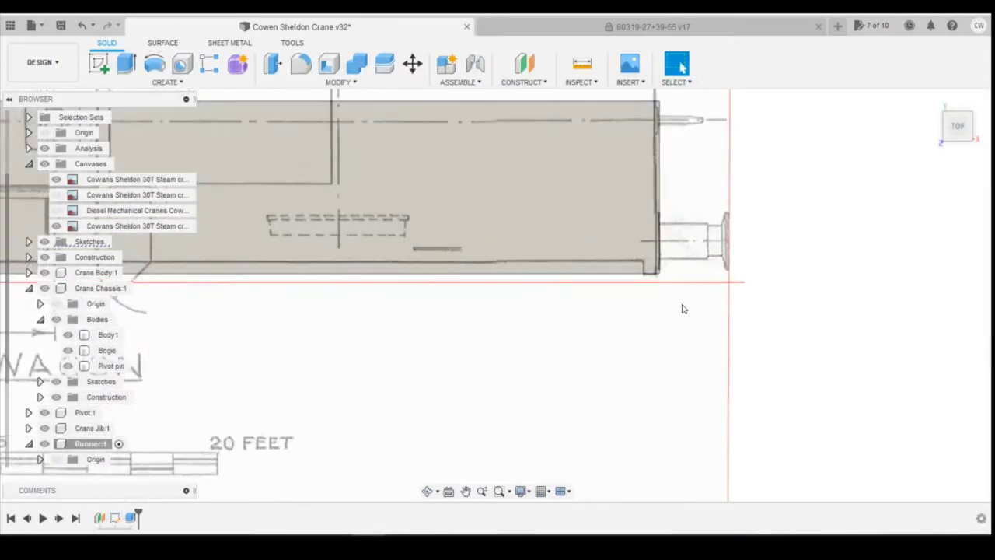
pyautogui.scroll(-3, 667, 282)
pyautogui.scroll(2, 701, 280)
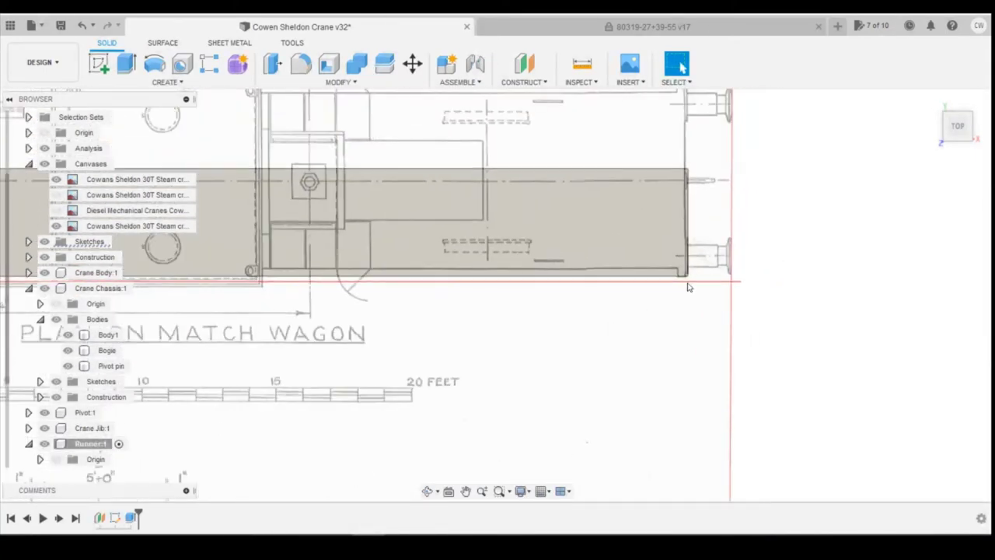
pyautogui.scroll(2, 687, 287)
pyautogui.scroll(-4, 740, 319)
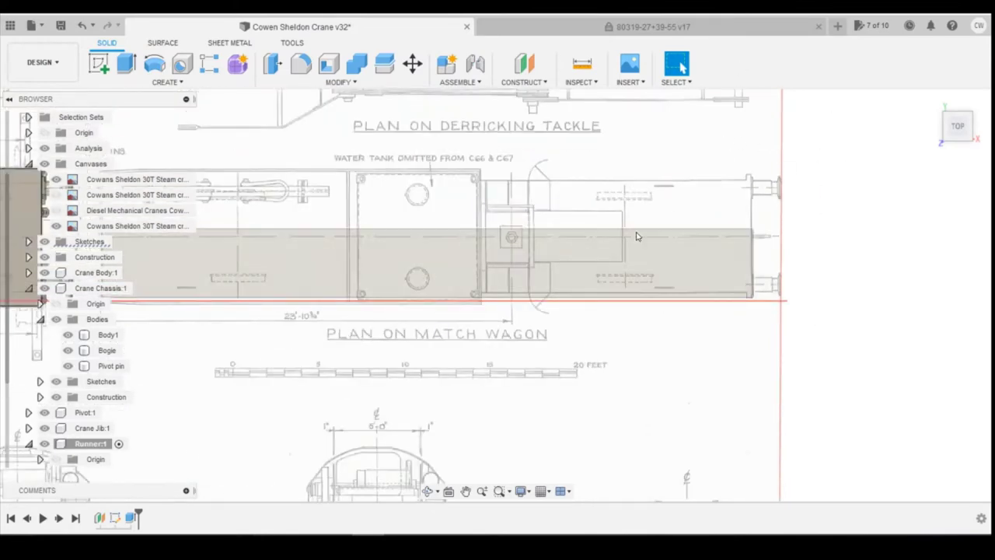
pyautogui.scroll(3, 778, 307)
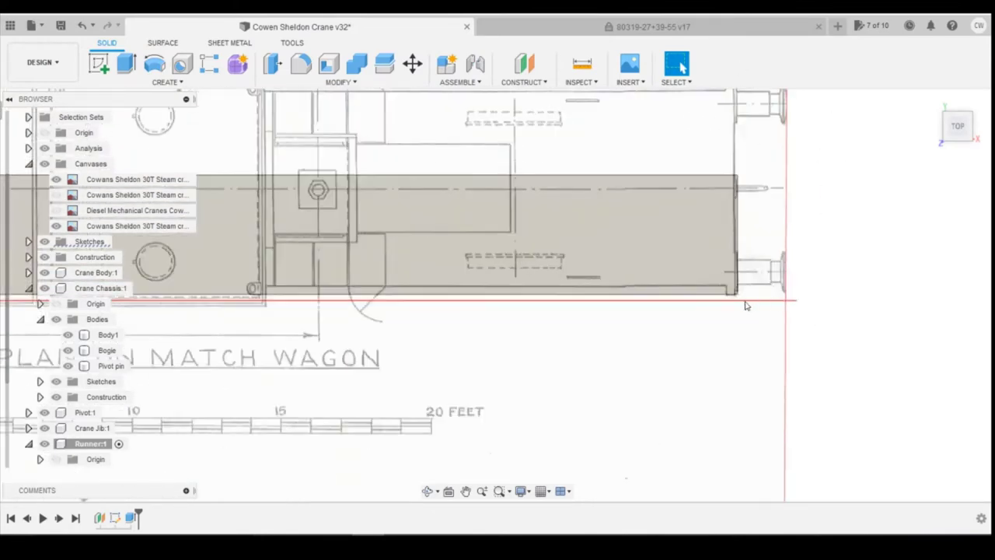
# Edit the match wagon frame extrusion and stretch its distance to -14 mm toward the far side of the plan drawing
pyautogui.scroll(-4, 839, 276)
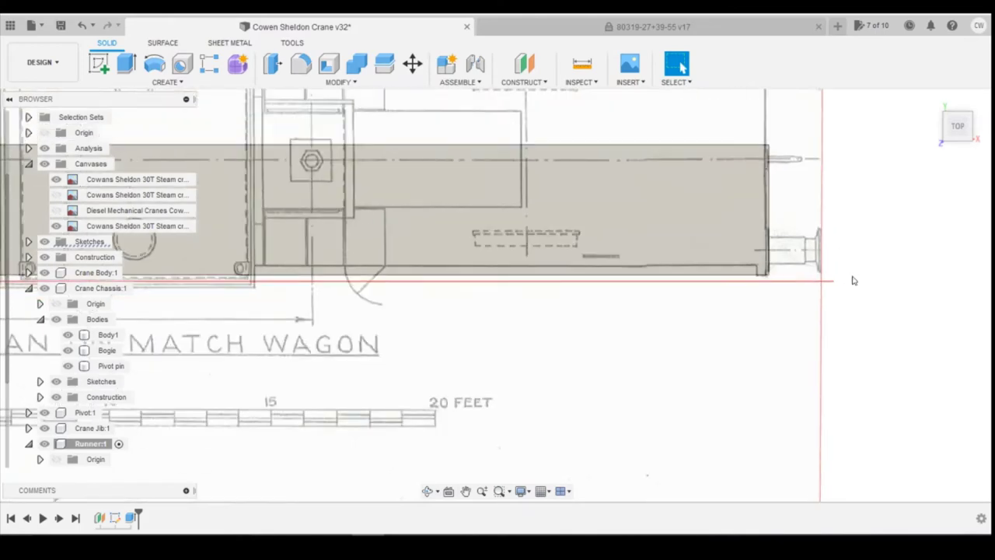
pyautogui.scroll(-2, 760, 272)
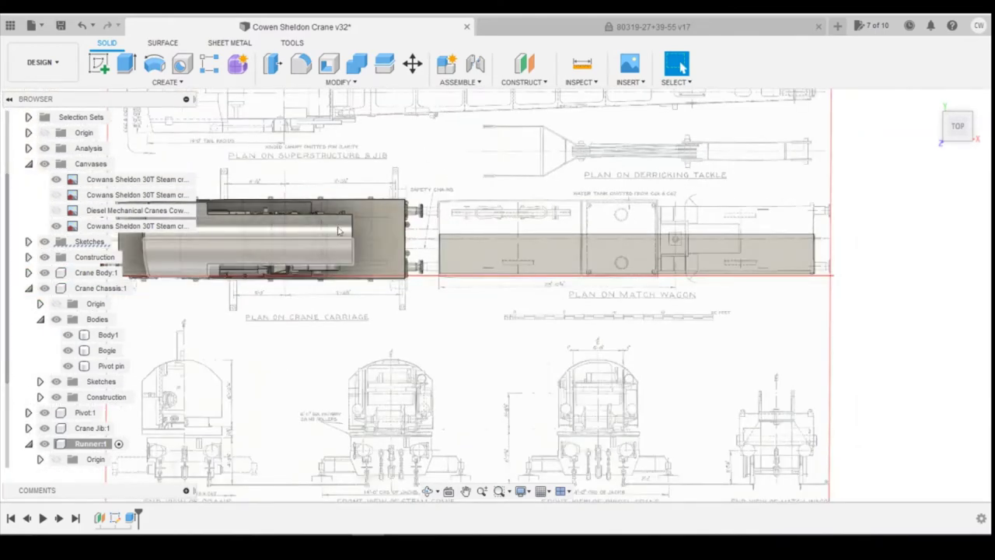
pyautogui.scroll(3, 746, 253)
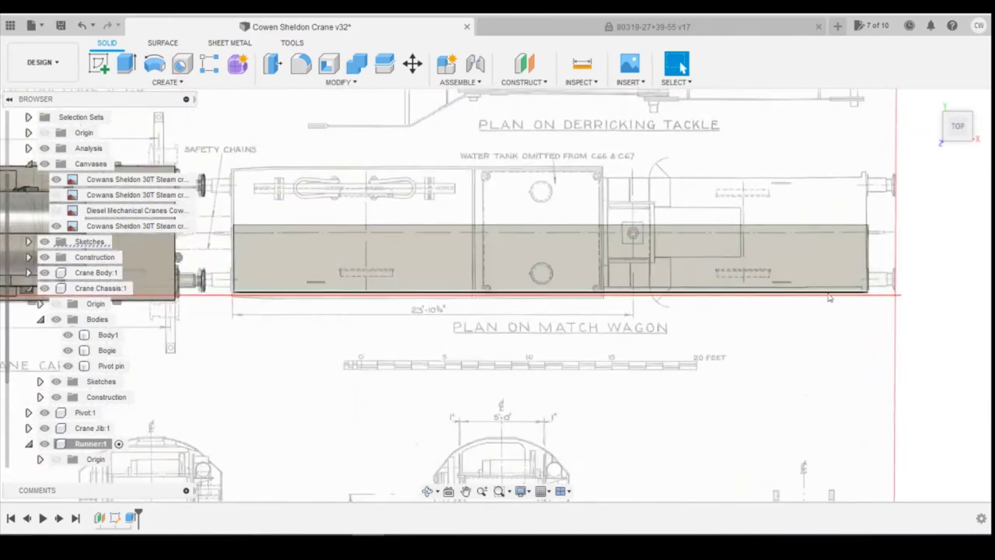
pyautogui.scroll(6, 855, 294)
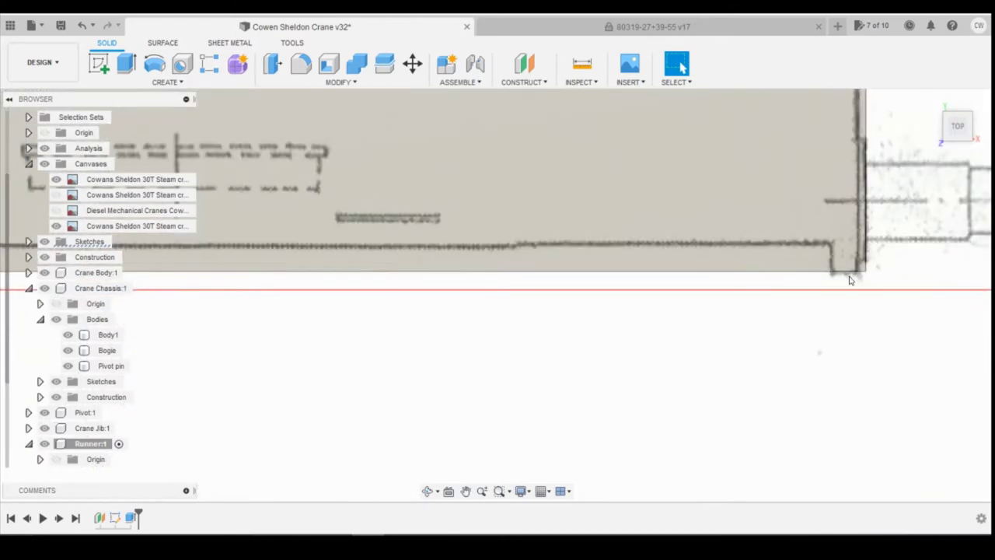
pyautogui.scroll(-5, 761, 315)
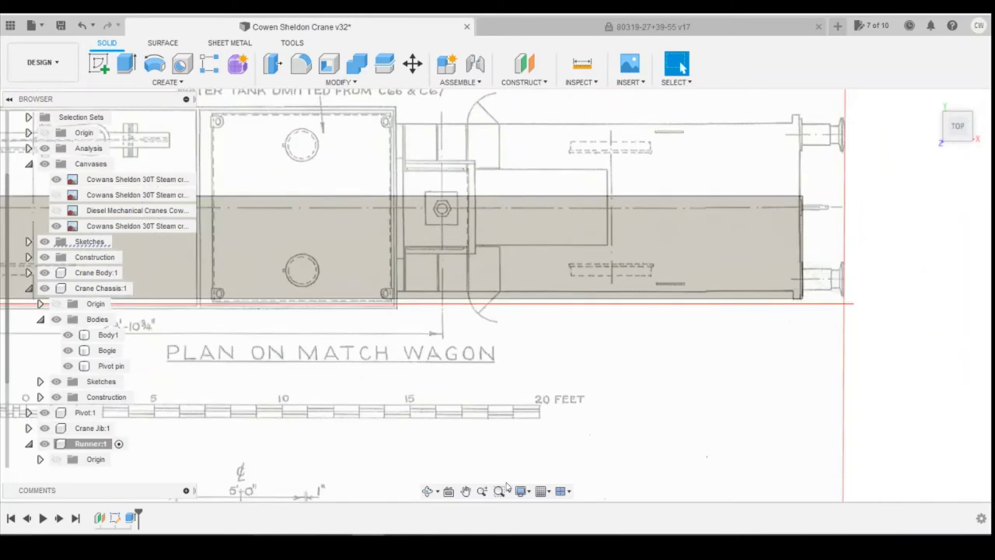
pyautogui.click(129, 518)
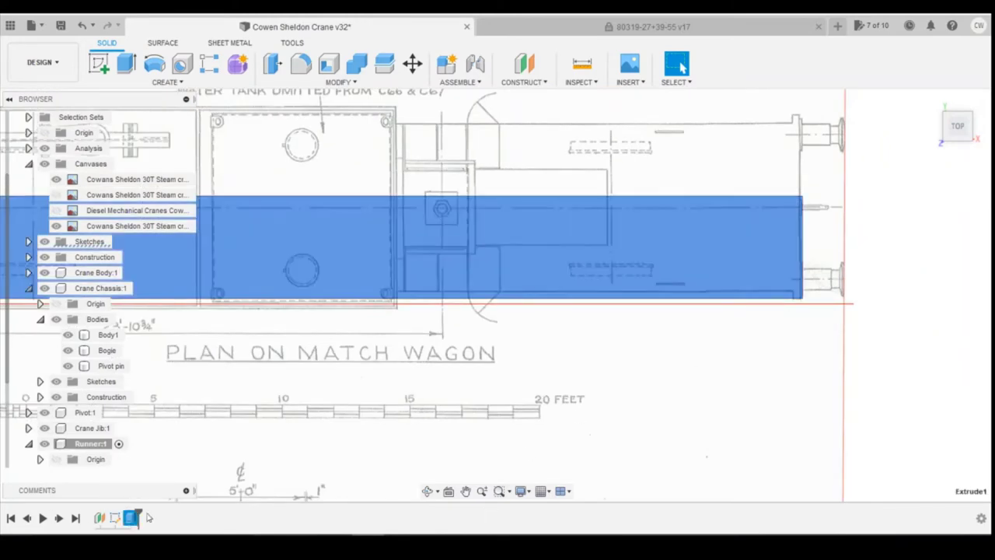
pyautogui.rightClick(129, 517)
pyautogui.click(176, 429)
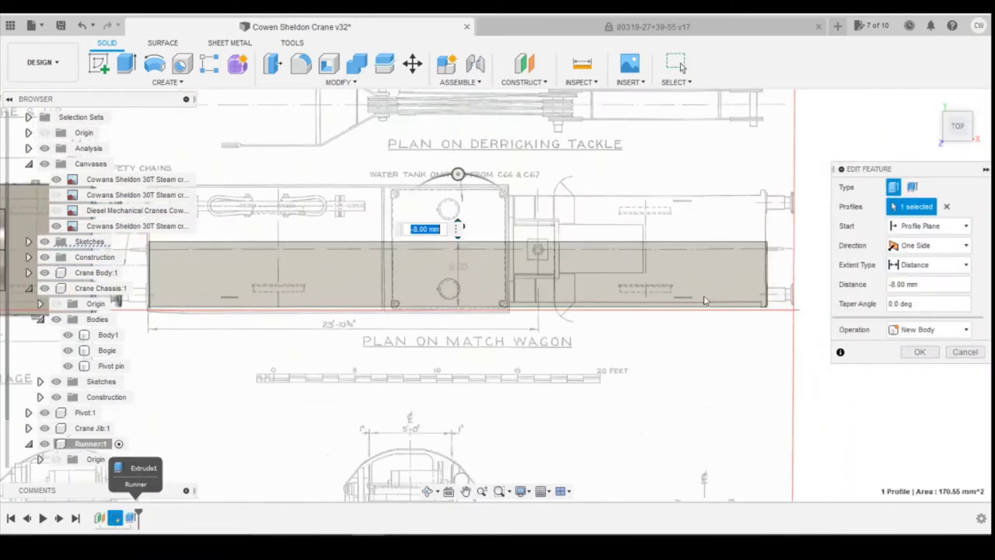
pyautogui.scroll(-2, 649, 272)
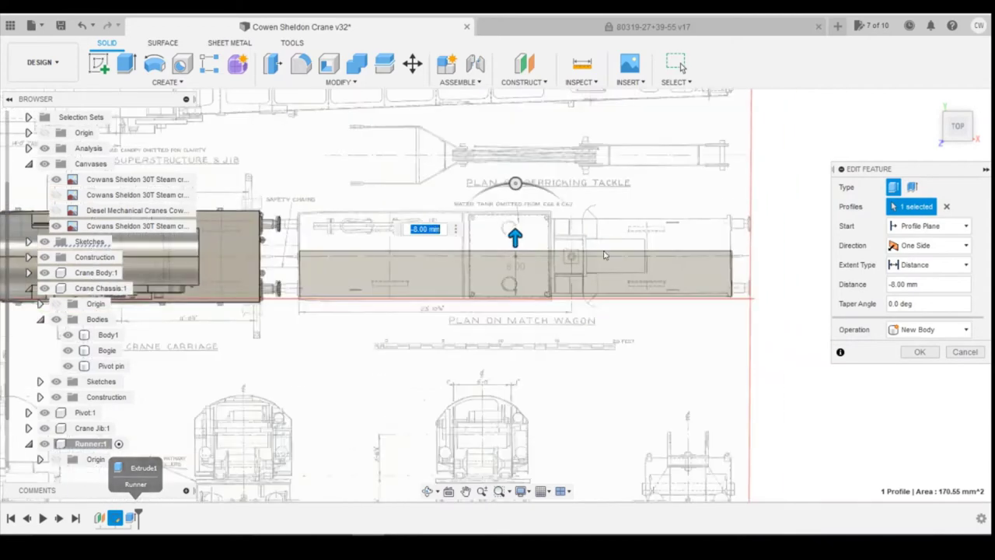
pyautogui.moveTo(515, 237); pyautogui.dragTo(526, 209)
pyautogui.scroll(4, 729, 220)
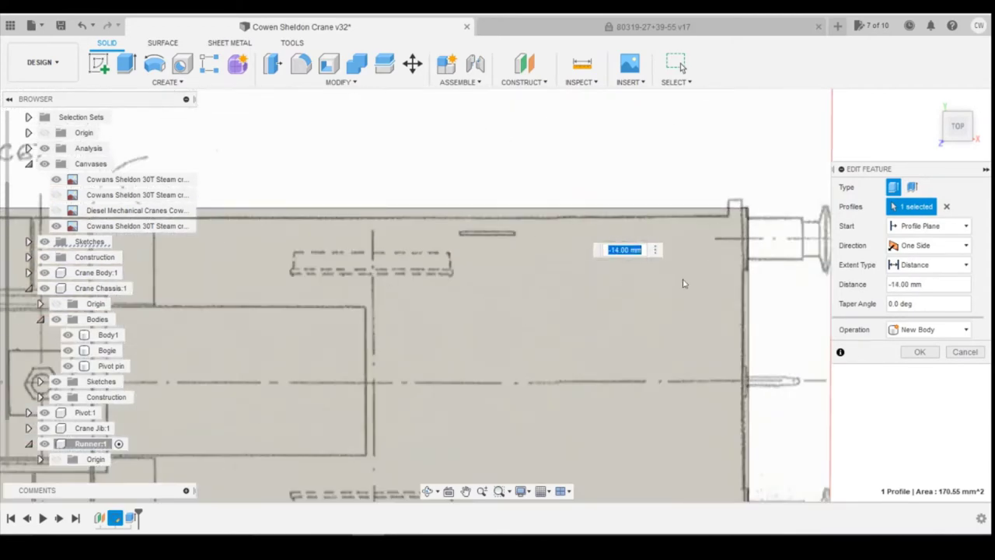
pyautogui.scroll(-1, 684, 283)
pyautogui.scroll(2, 628, 250)
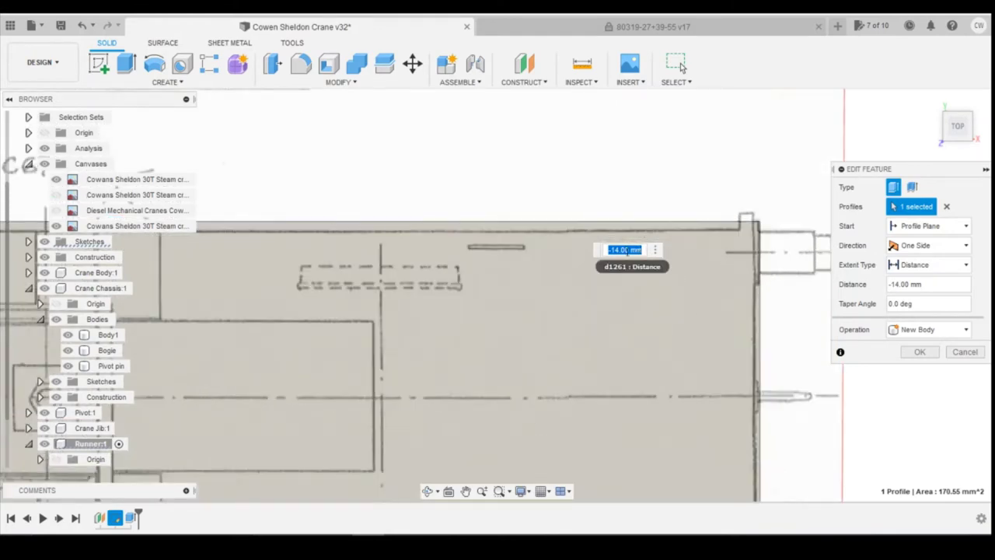
# Refine the frame extrusion's distance to -14.25 mm so it matches the match wagon's width on the plan
pyautogui.write('-14.1')
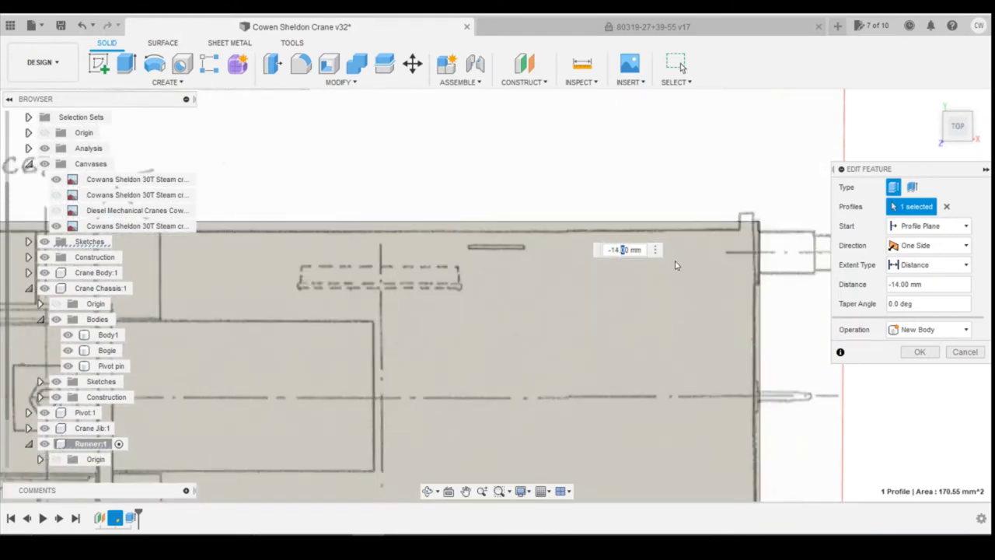
pyautogui.press('Return')
pyautogui.scroll(-3, 777, 289)
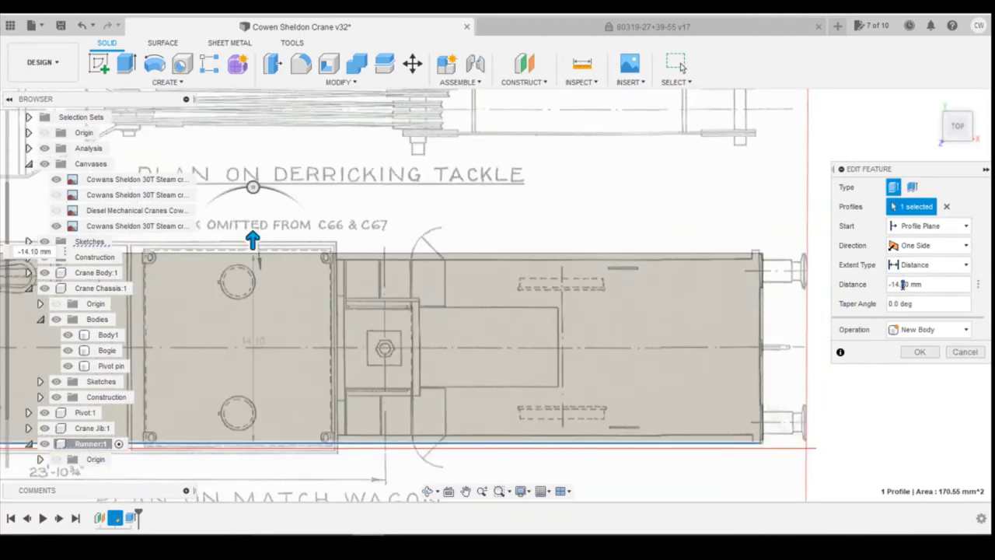
pyautogui.press('Up')
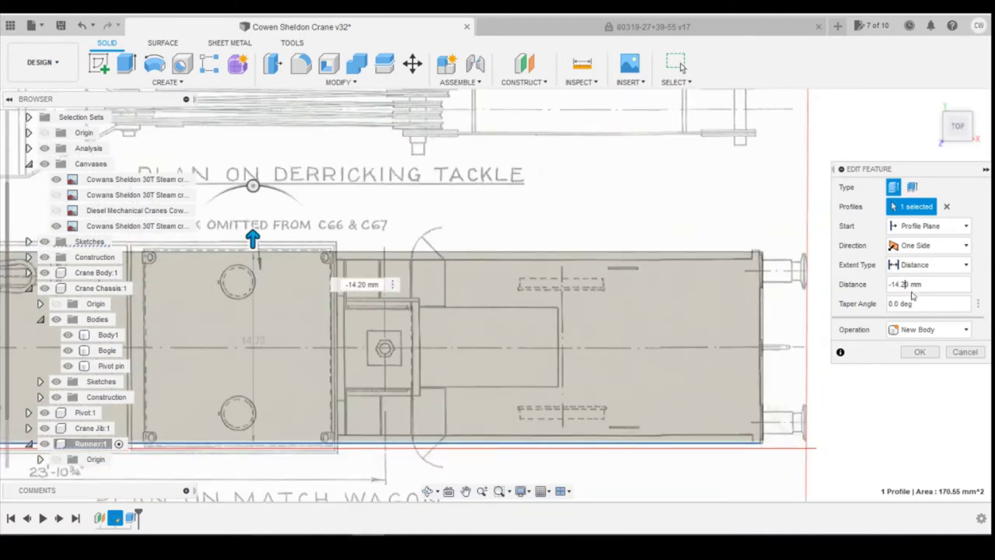
pyautogui.write('5')
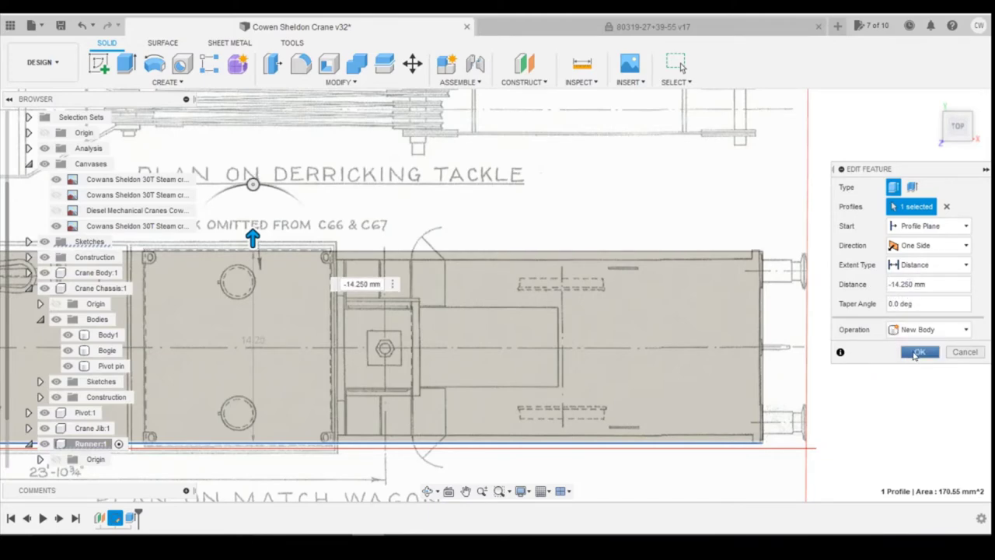
pyautogui.click(917, 352)
# Check the frame body against the match wagon plan and front elevation, and consult the reference photos in the Photos app
pyautogui.scroll(-3, 821, 345)
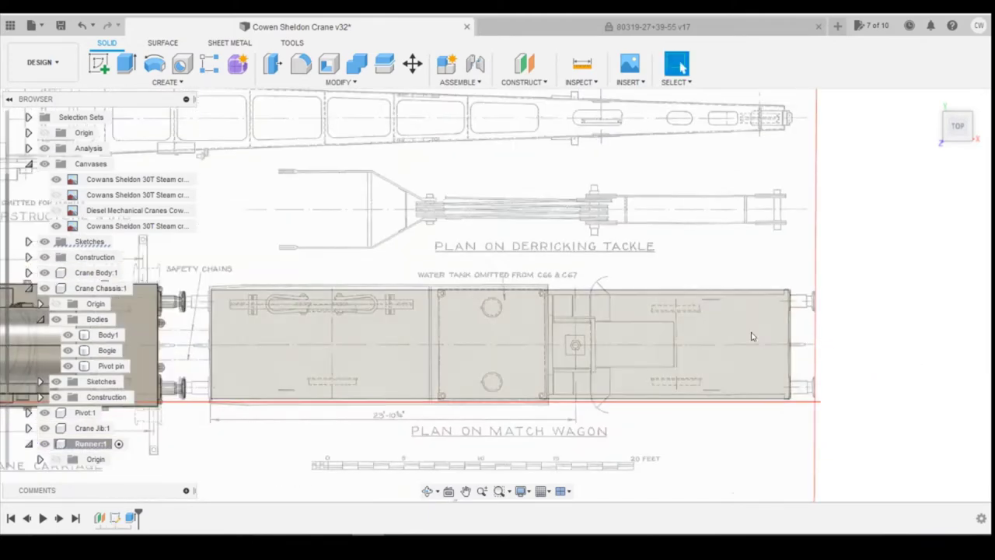
pyautogui.scroll(3, 751, 334)
pyautogui.scroll(-3, 890, 333)
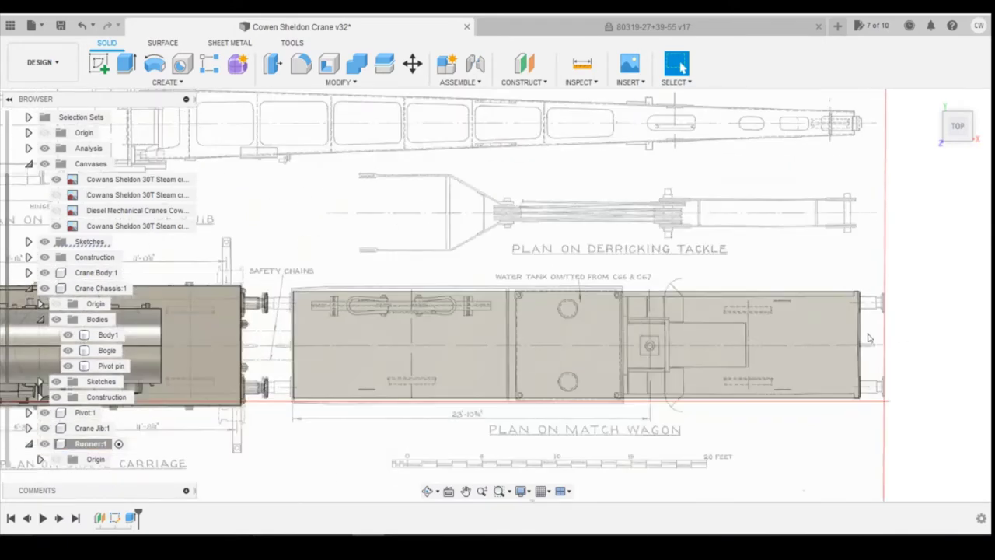
pyautogui.scroll(-2, 869, 338)
pyautogui.click(958, 141)
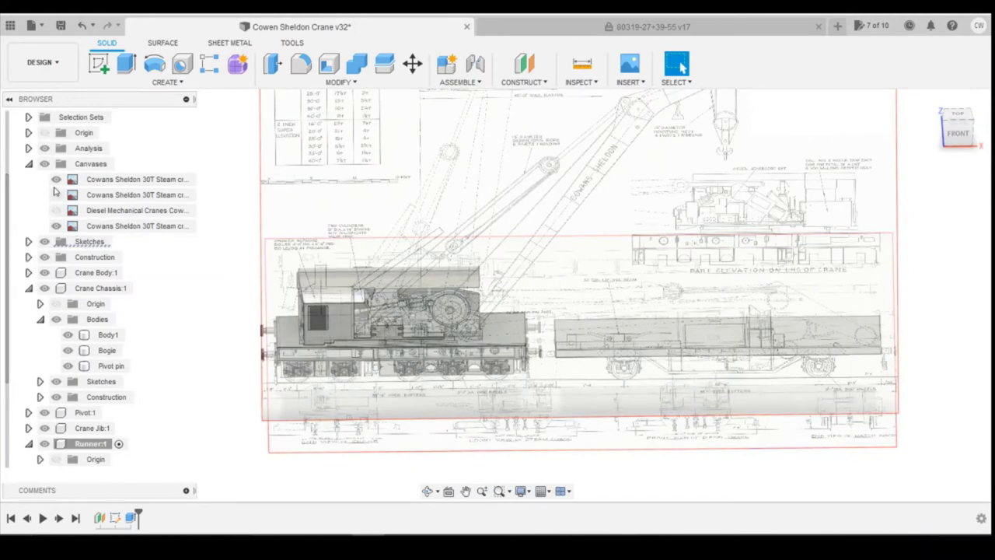
pyautogui.click(957, 128)
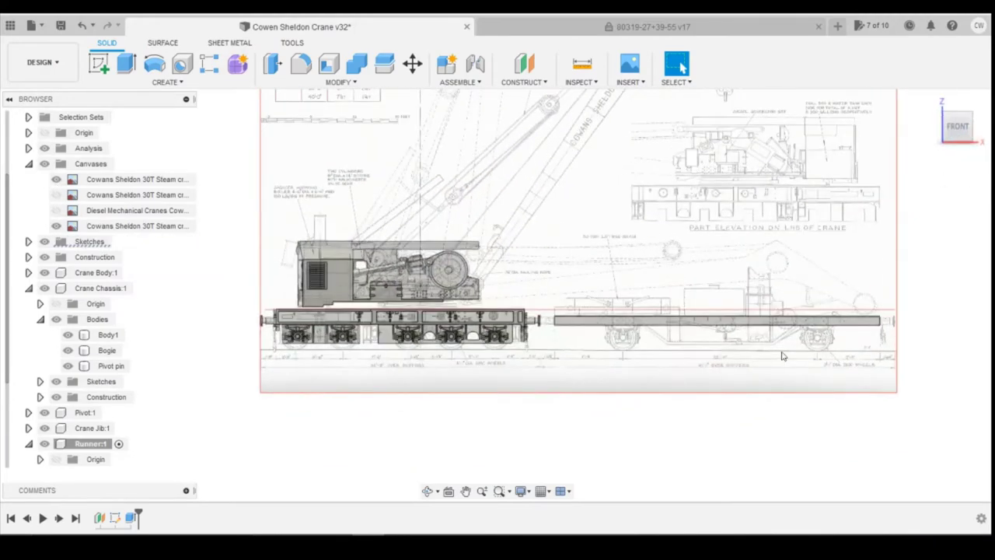
pyautogui.scroll(3, 783, 356)
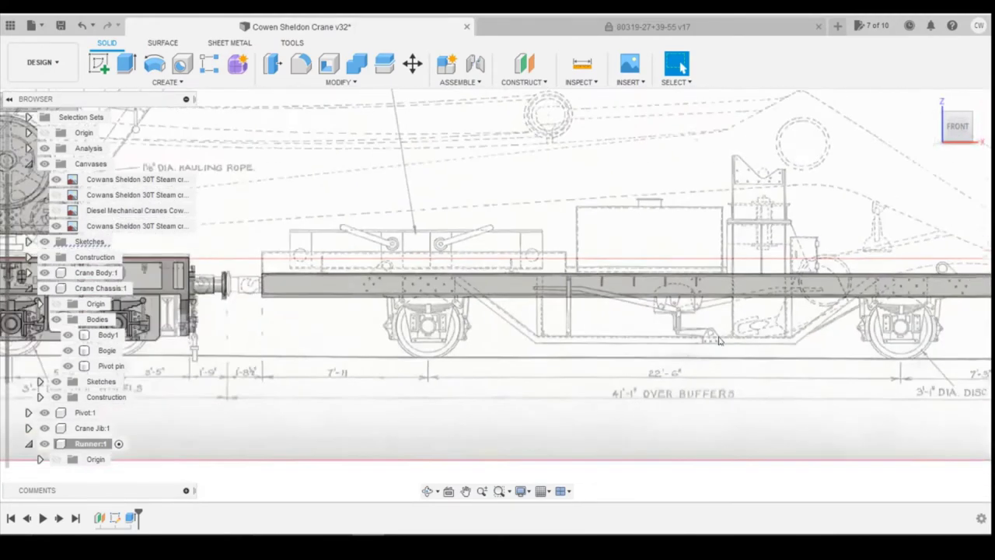
pyautogui.moveTo(468, 507)
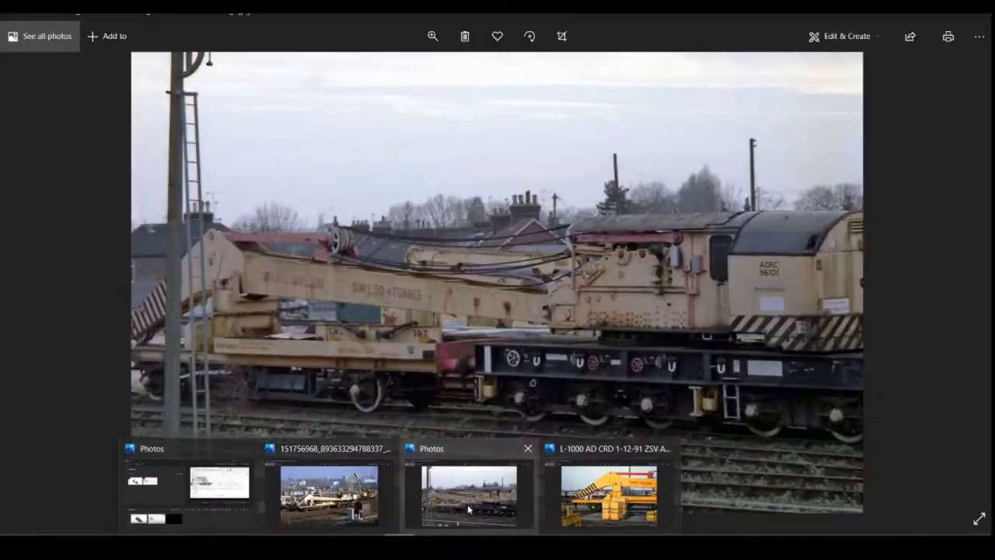
pyautogui.click(363, 510)
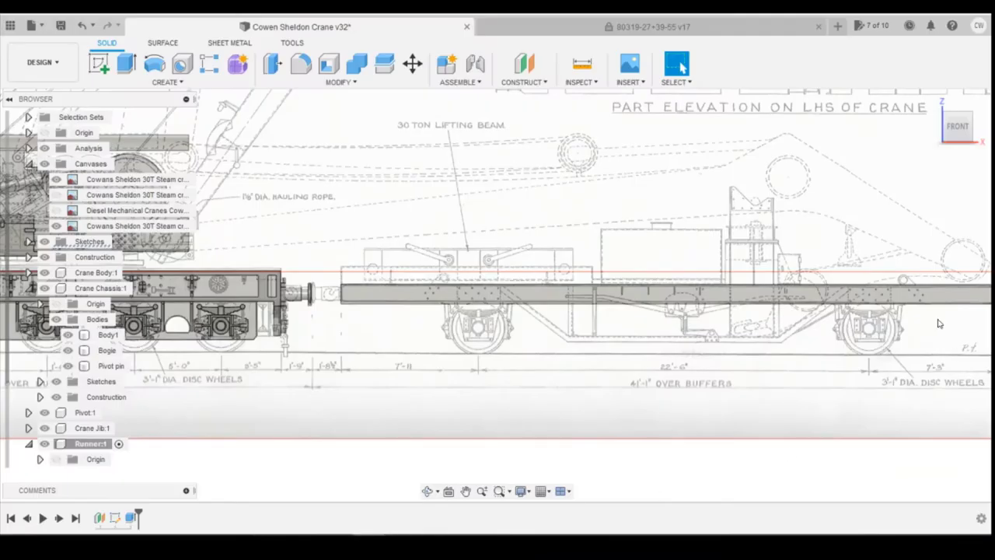
pyautogui.scroll(-3, 552, 340)
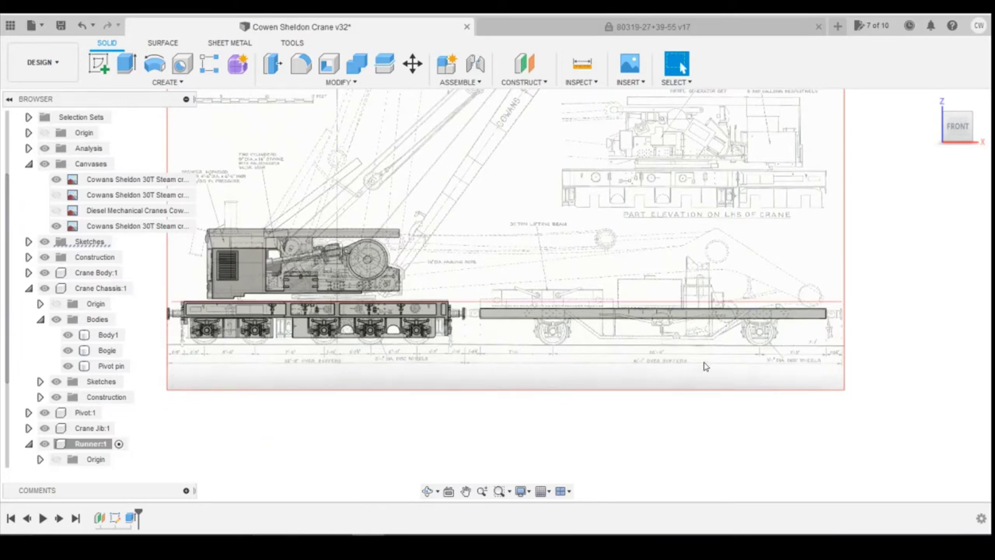
# Hide the visible Cowans Sheldon 30T Steam crane reference canvases
pyautogui.moveTo(958, 127); pyautogui.dragTo(935, 169)
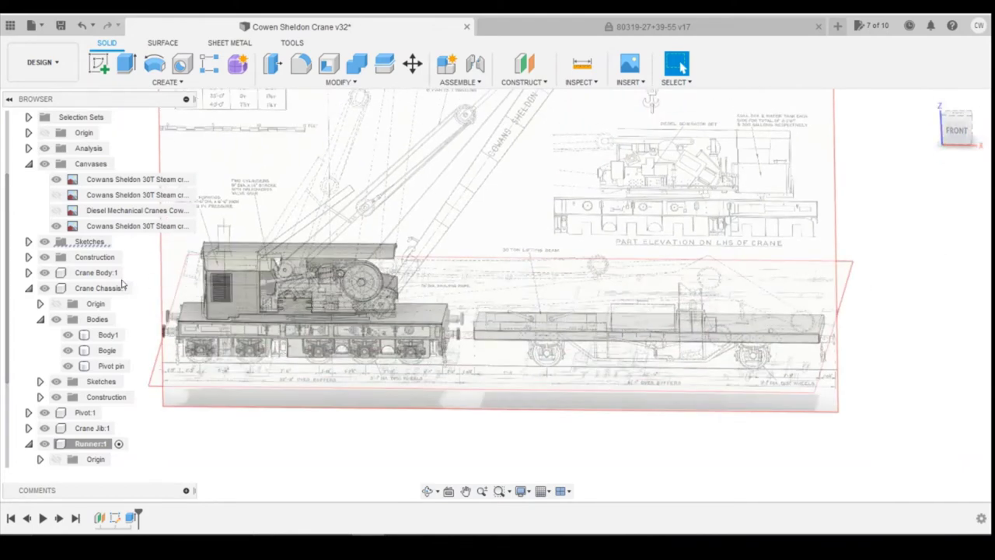
pyautogui.click(57, 226)
pyautogui.click(56, 194)
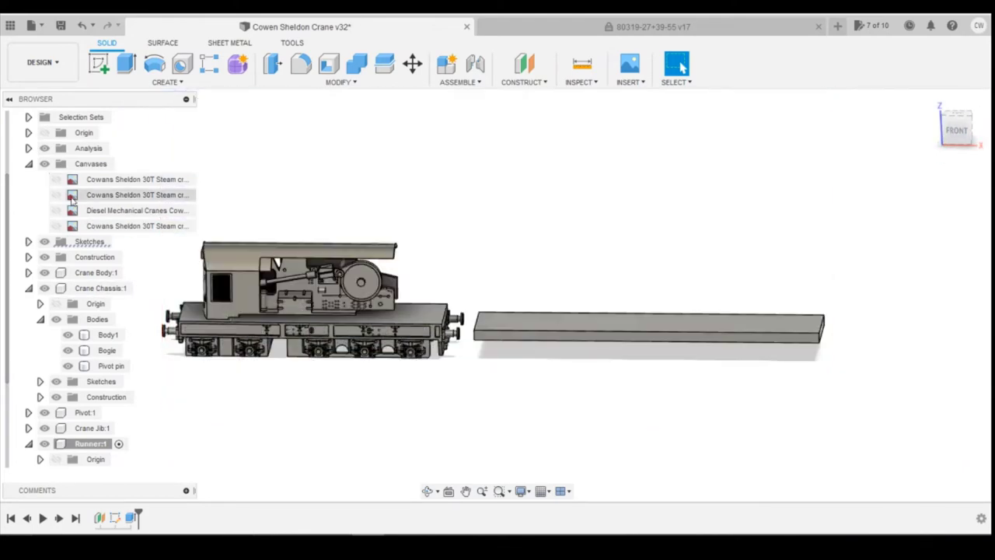
# Create a midplane between the two long side faces of the match wagon frame body
pyautogui.click(548, 82)
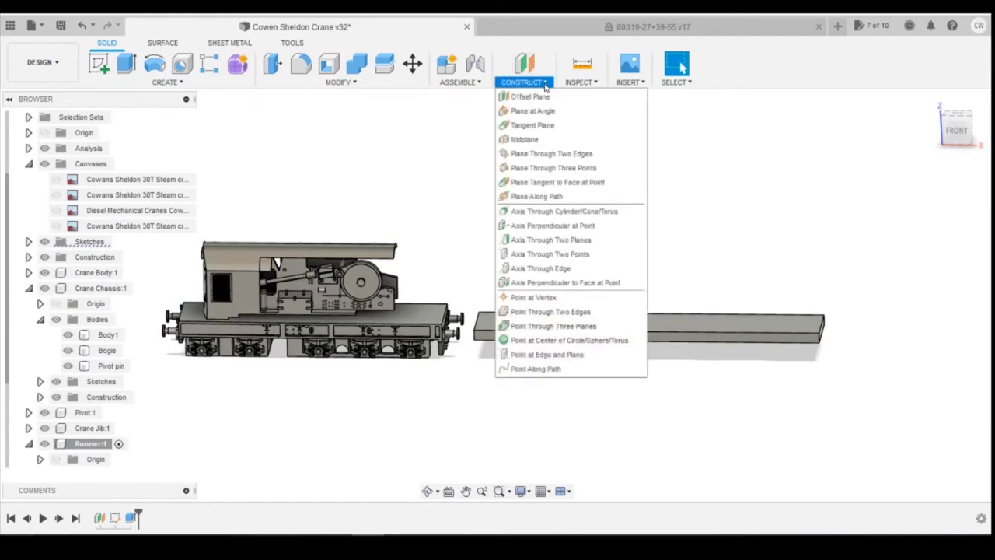
pyautogui.click(165, 82)
pyautogui.click(523, 82)
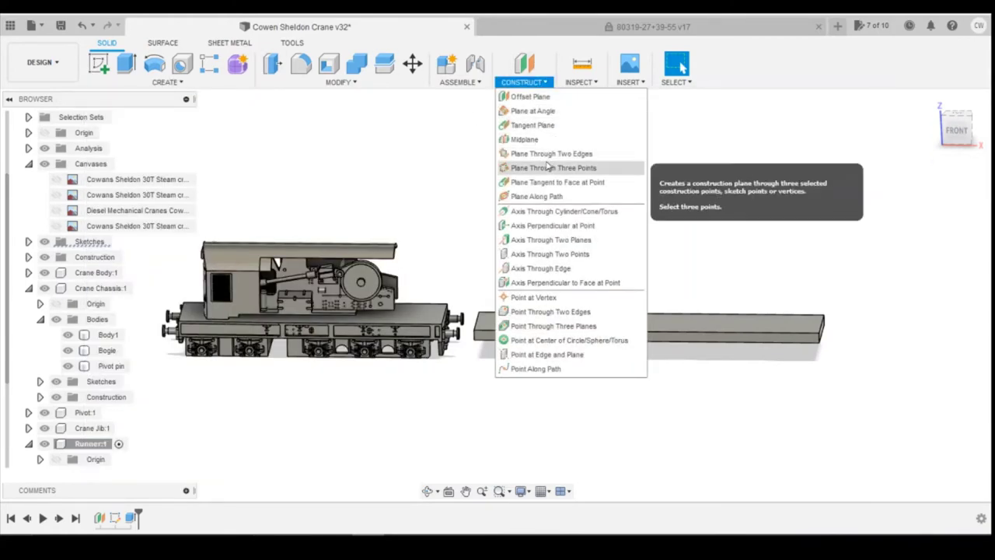
pyautogui.click(544, 139)
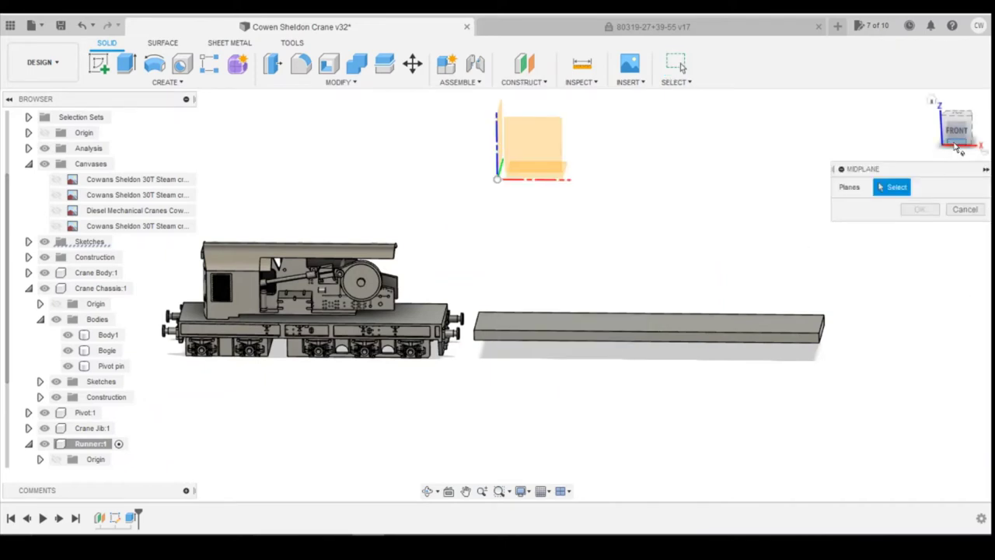
pyautogui.click(735, 339)
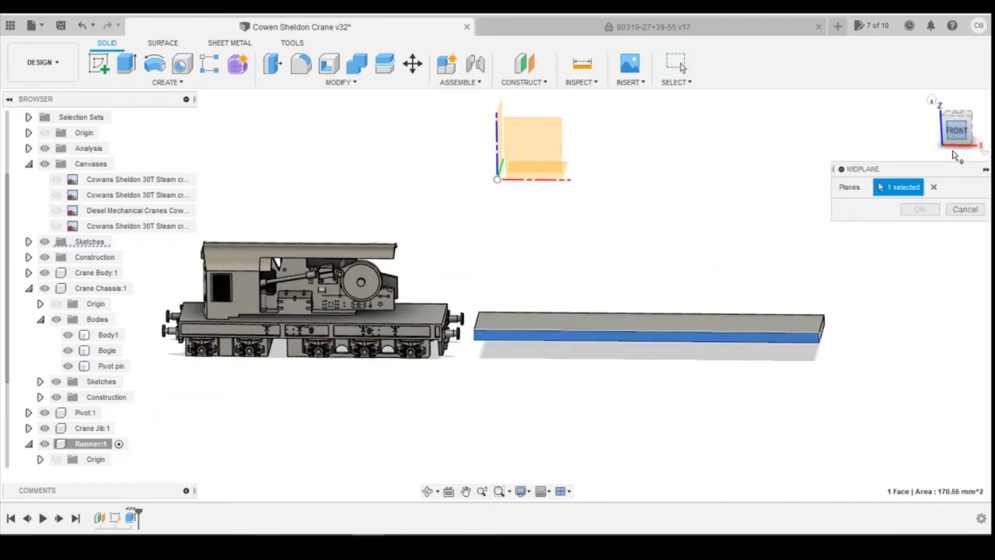
pyautogui.click(956, 145)
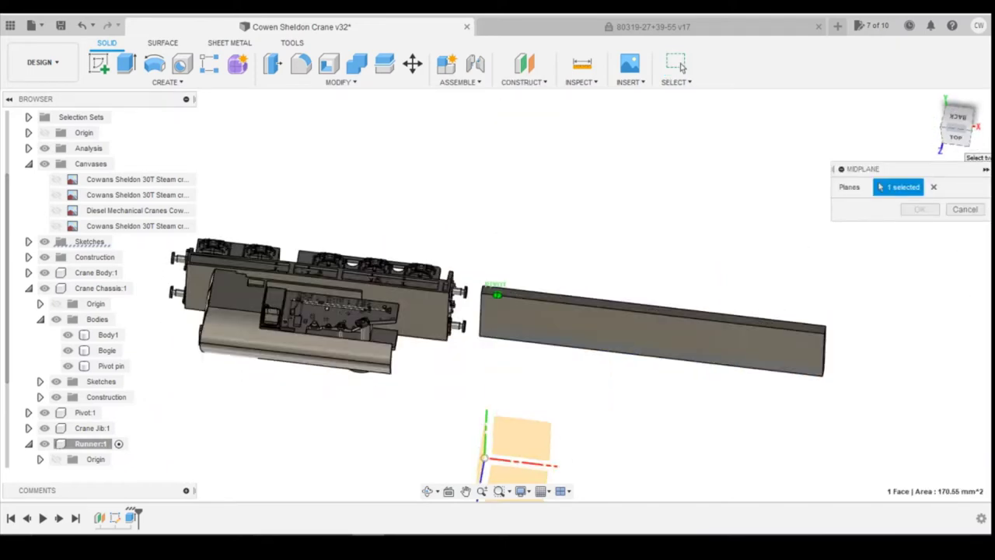
pyautogui.click(754, 328)
pyautogui.click(919, 211)
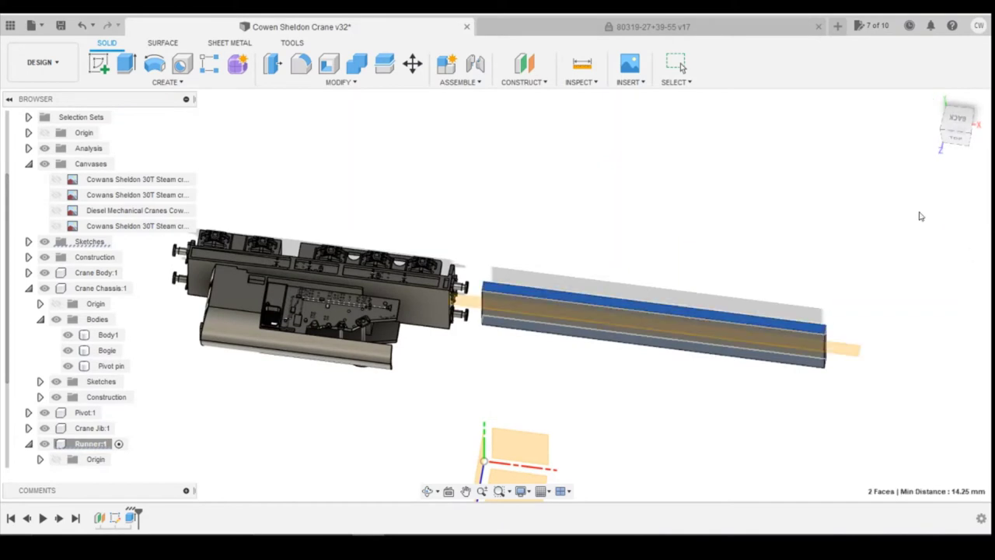
# Create a second midplane between the two end faces of the frame body and return to the home view
pyautogui.click(958, 142)
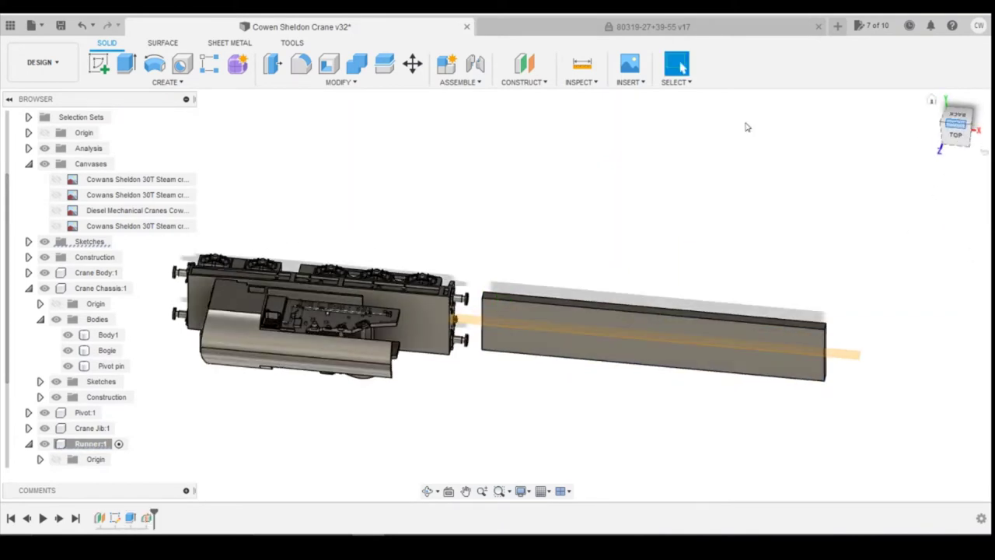
pyautogui.click(525, 82)
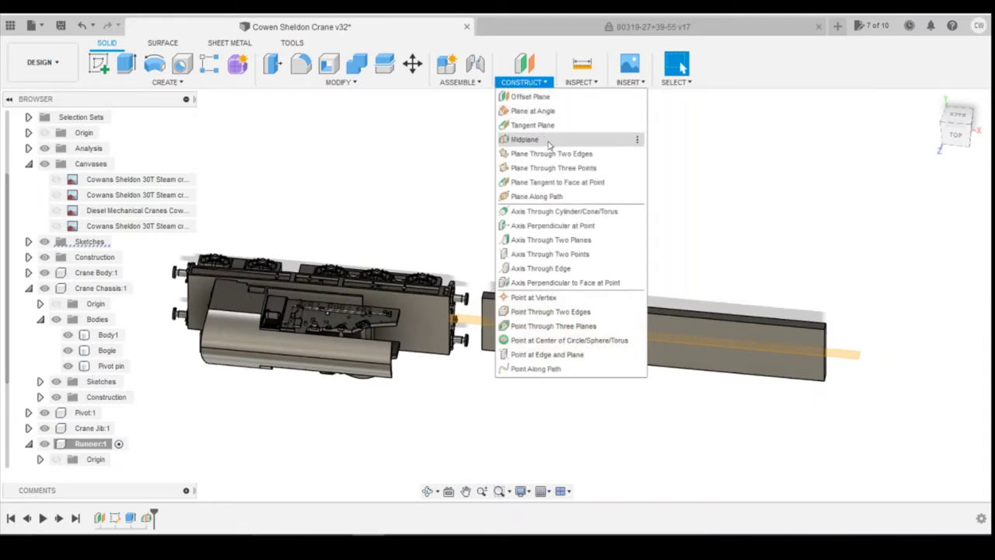
pyautogui.click(523, 139)
pyautogui.click(947, 146)
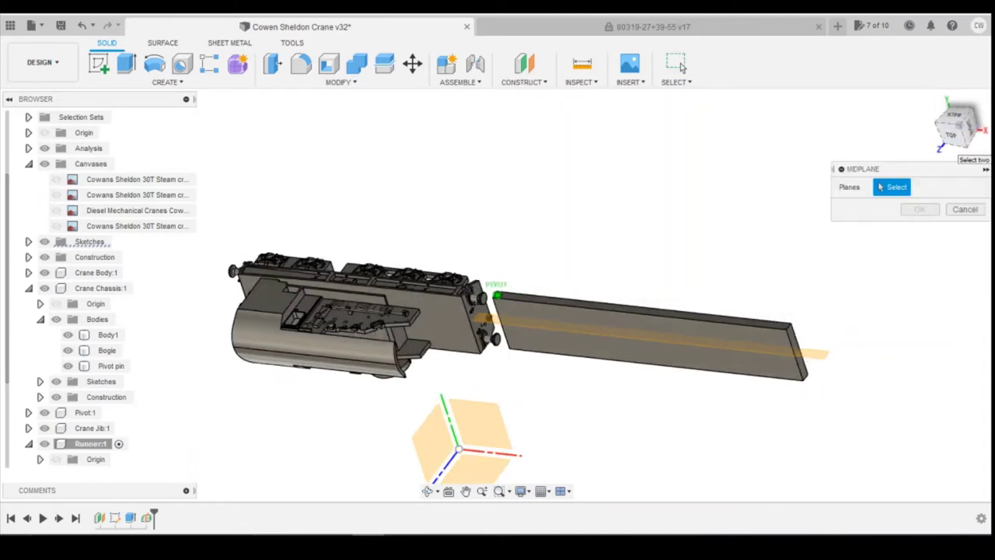
pyautogui.click(801, 341)
pyautogui.moveTo(955, 141)
pyautogui.mouseDown()
pyautogui.moveTo(871, 129)
pyautogui.moveTo(956, 150)
pyautogui.moveTo(942, 134)
pyautogui.mouseUp()
pyautogui.click(474, 298)
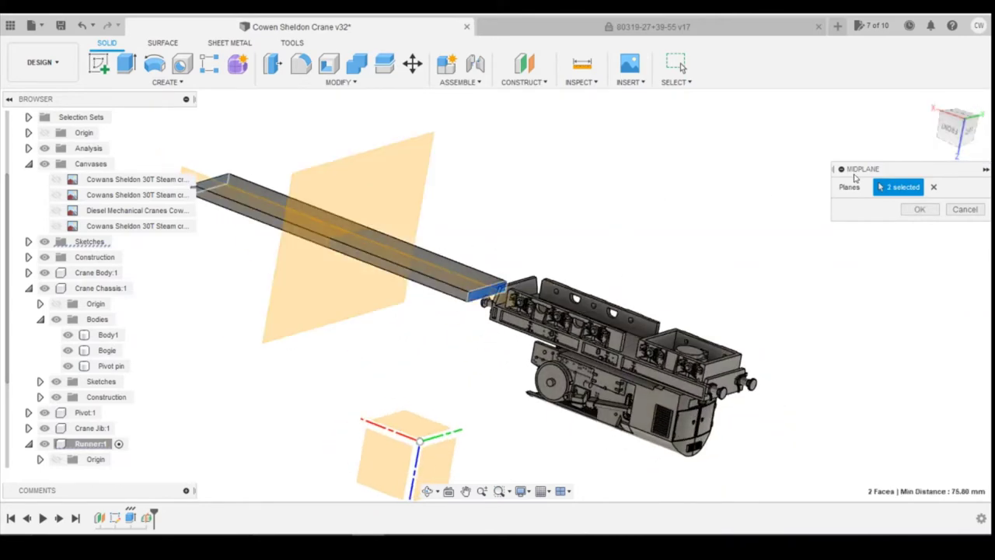
pyautogui.click(919, 209)
pyautogui.click(680, 63)
pyautogui.click(931, 102)
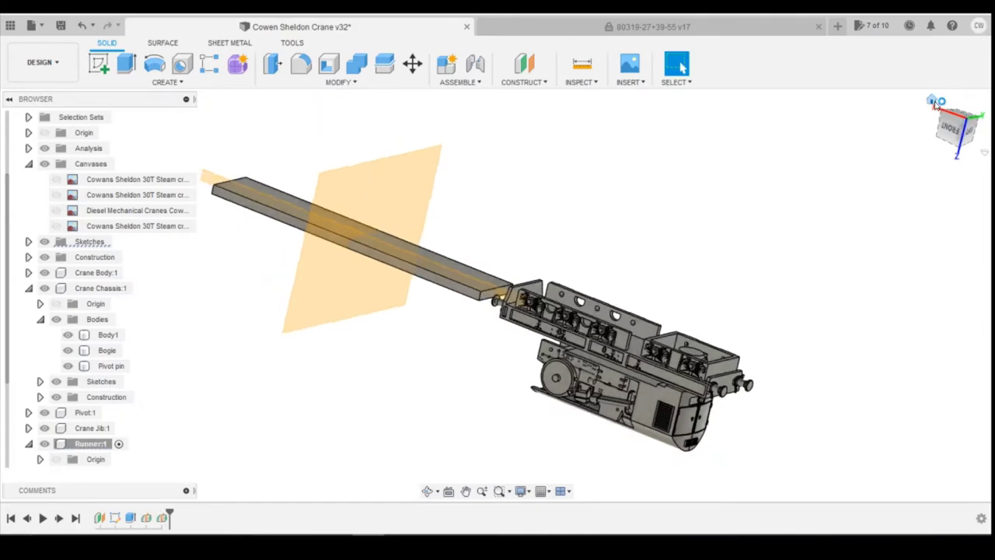
# Split the match wagon frame body with the crosswise midplane between its end faces
pyautogui.scroll(3, 604, 324)
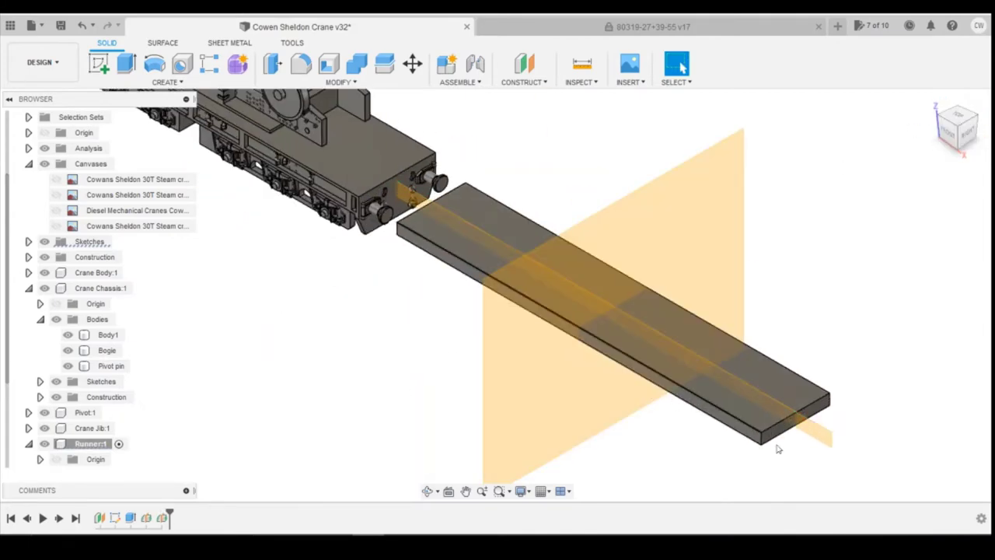
pyautogui.click(384, 63)
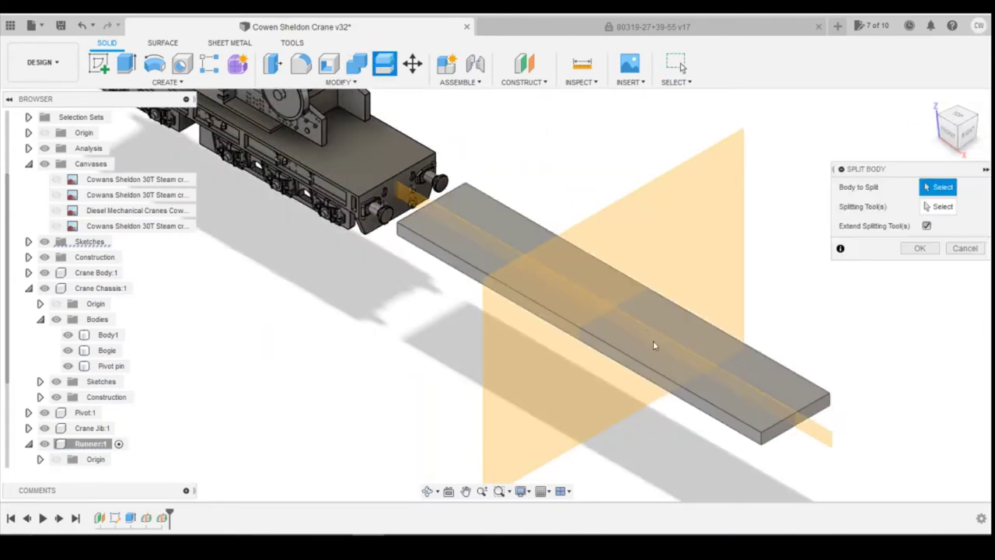
pyautogui.click(746, 407)
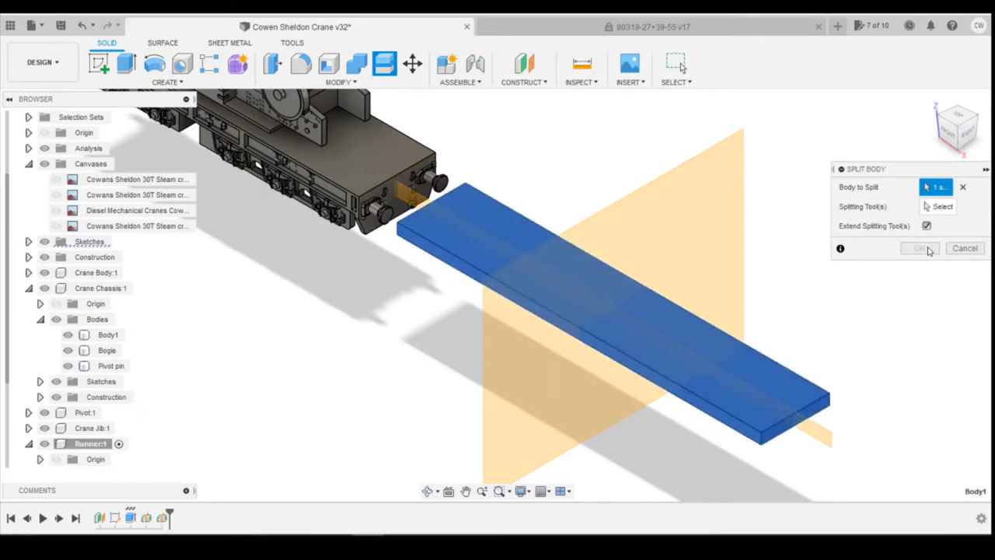
pyautogui.click(938, 207)
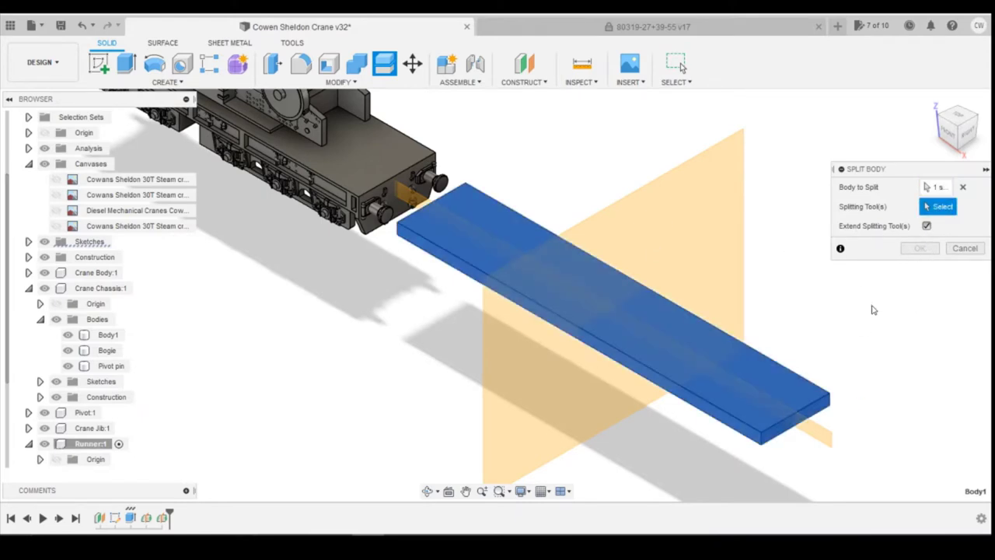
pyautogui.click(699, 228)
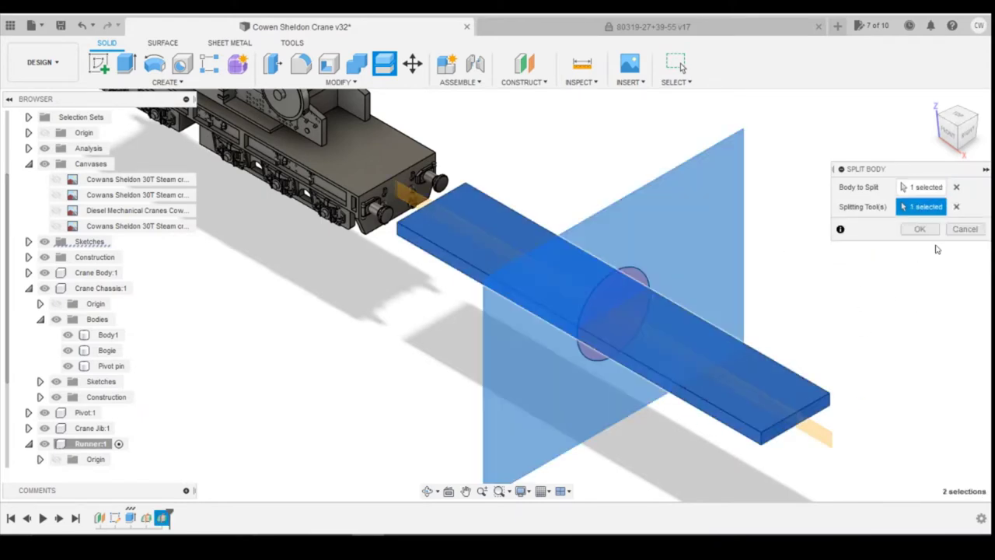
pyautogui.click(919, 229)
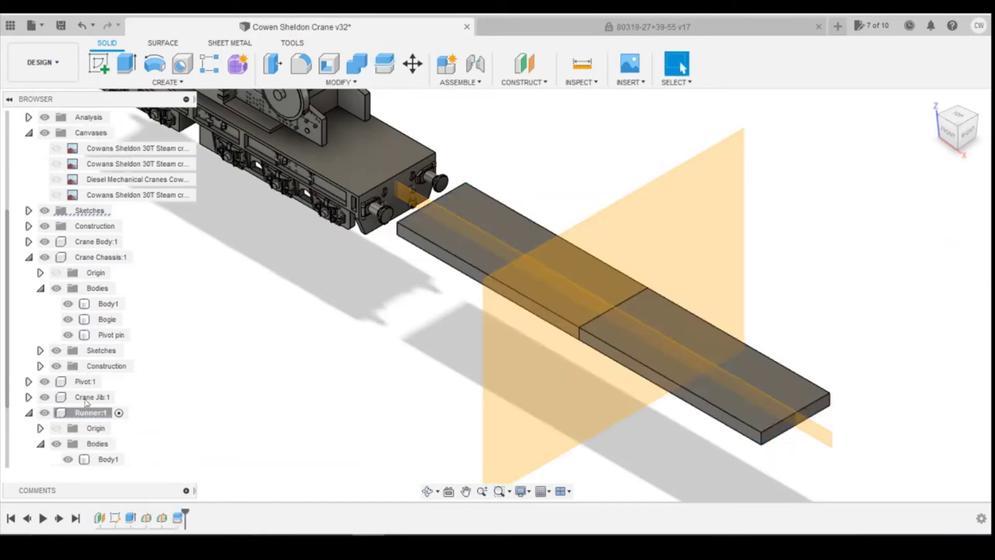
# Remove the half of the split frame farther from the crane (Body2) and hide the crosswise midplane, Plane3
pyautogui.scroll(-3, 86, 400)
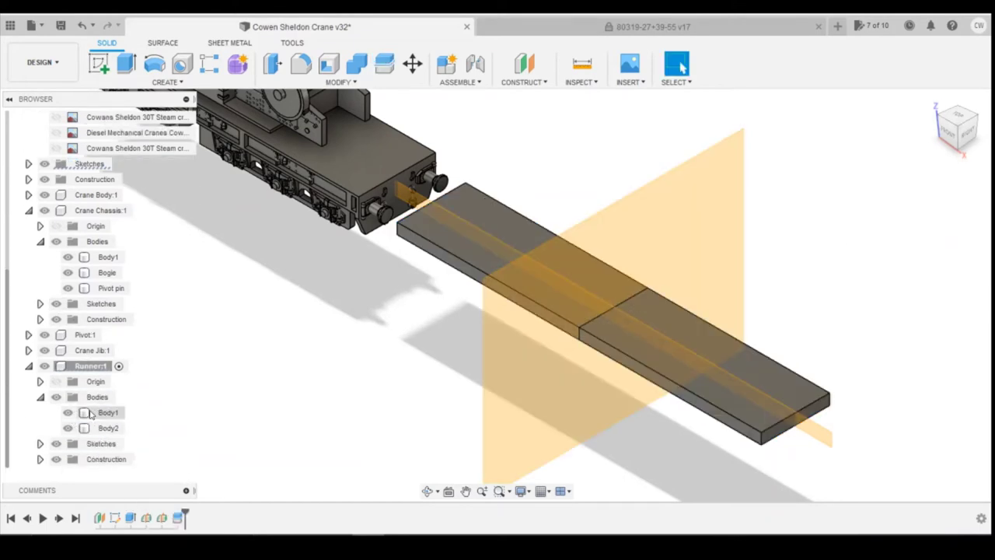
pyautogui.click(101, 427)
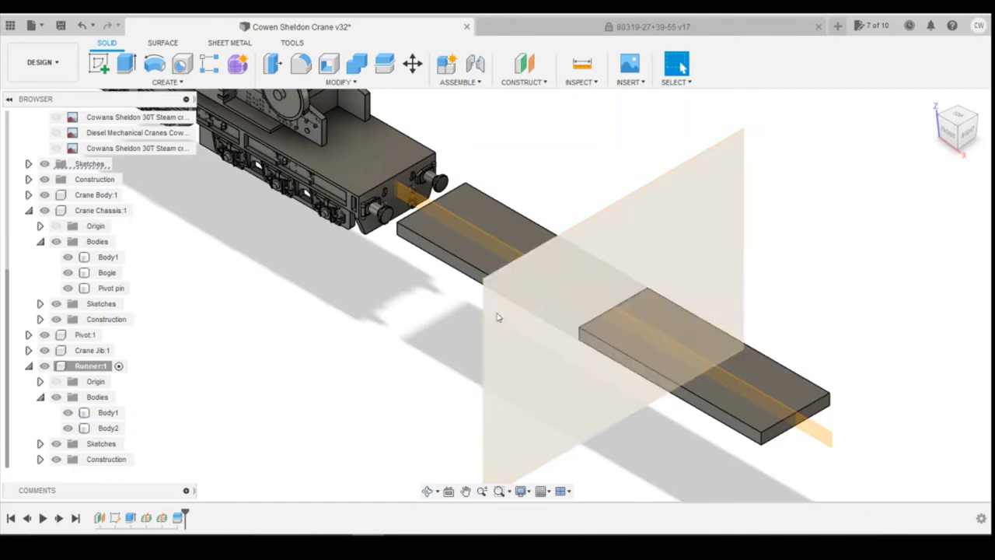
pyautogui.click(105, 429)
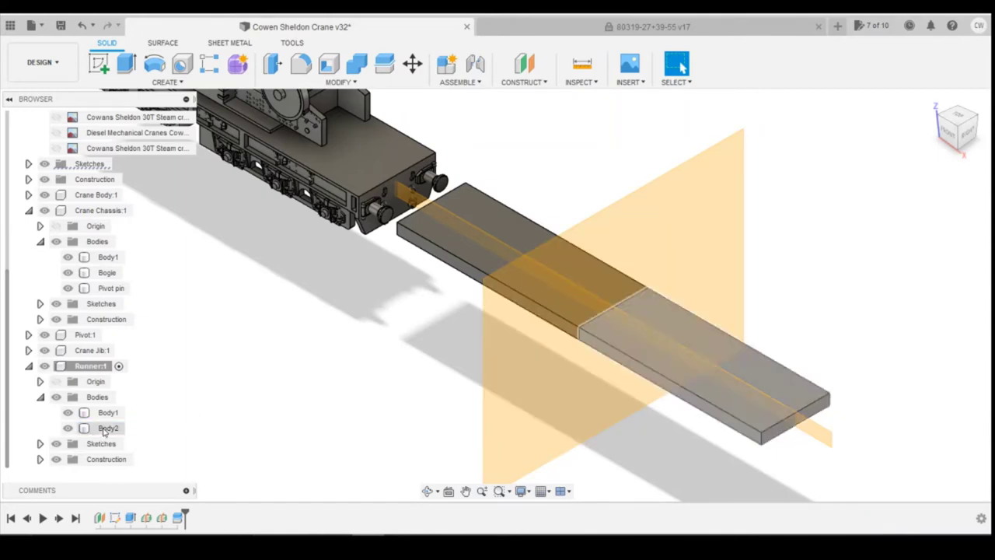
pyautogui.rightClick(104, 429)
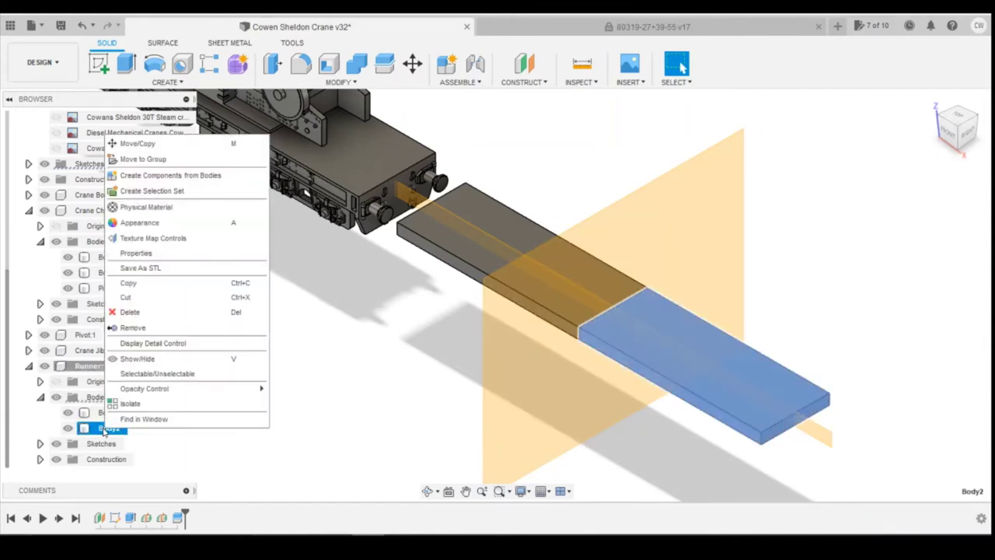
pyautogui.click(136, 328)
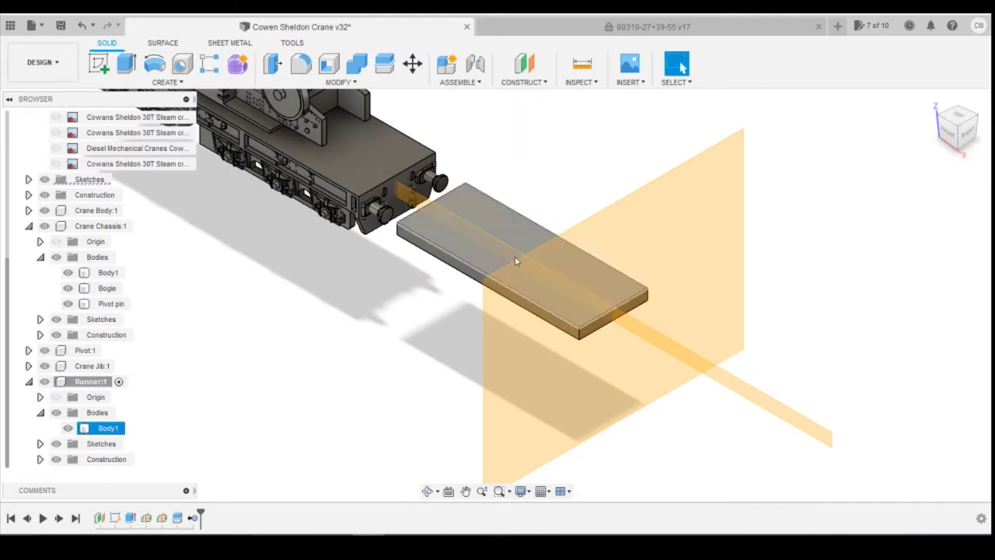
pyautogui.click(39, 460)
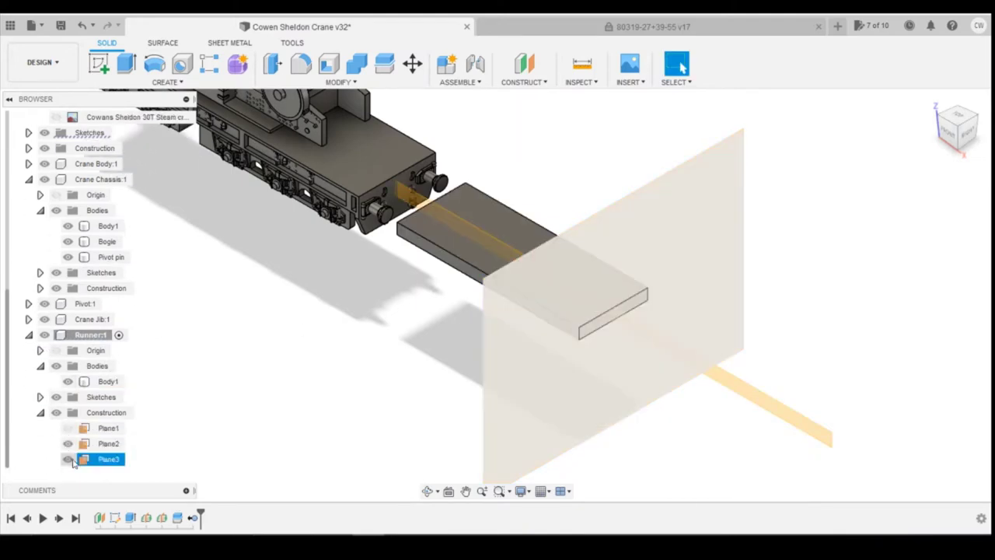
pyautogui.click(67, 458)
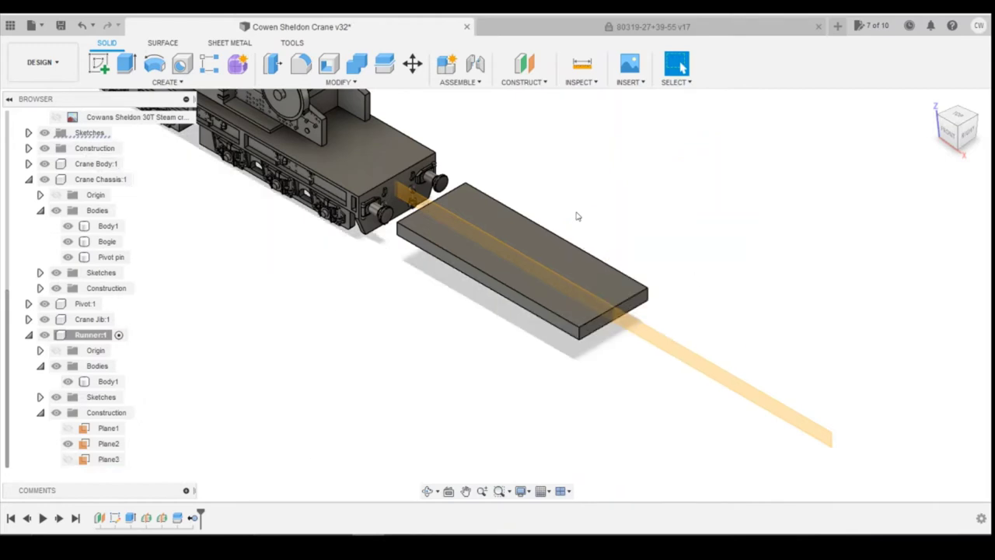
# Split the remaining frame half lengthwise with the midplane between its long side faces, Plane2
pyautogui.click(384, 63)
pyautogui.click(548, 244)
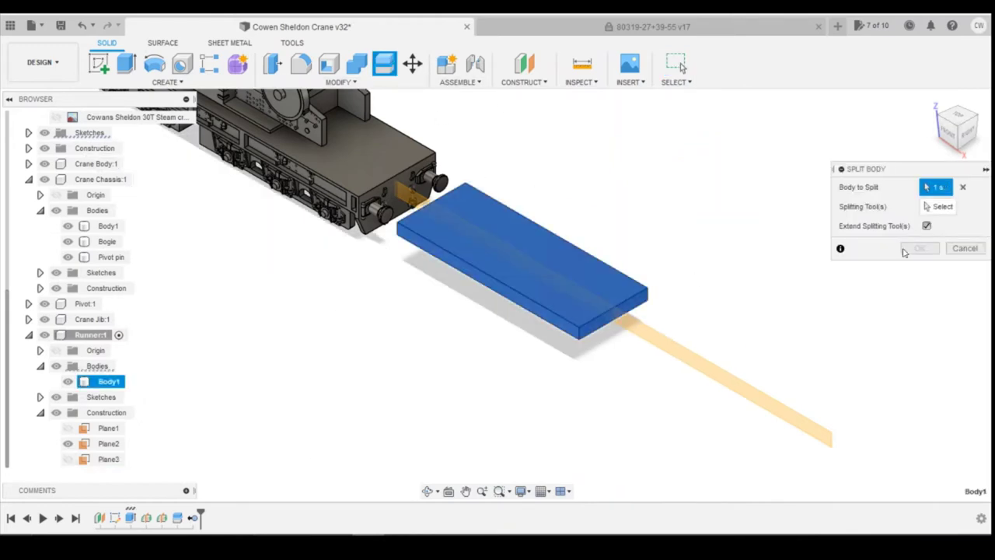
pyautogui.click(938, 206)
pyautogui.click(695, 362)
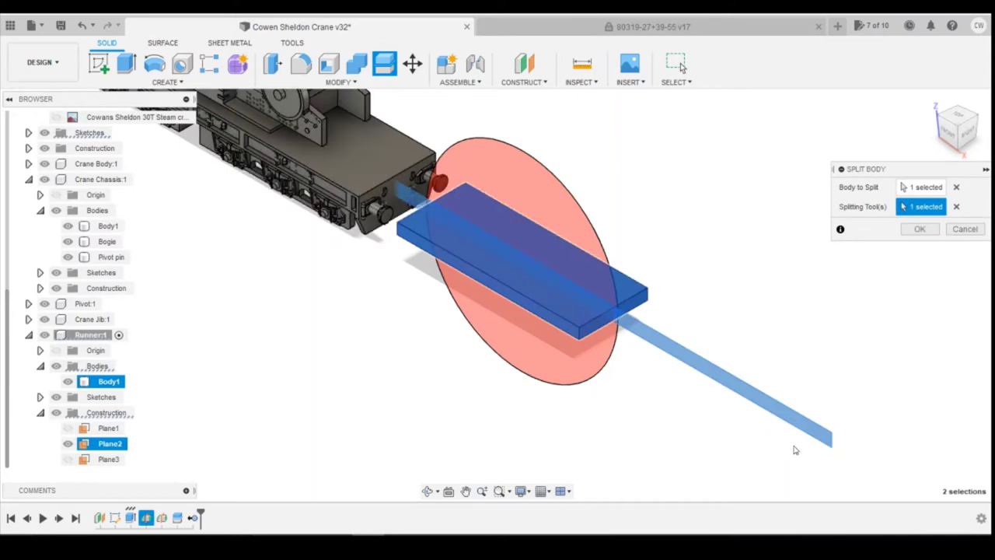
pyautogui.click(936, 229)
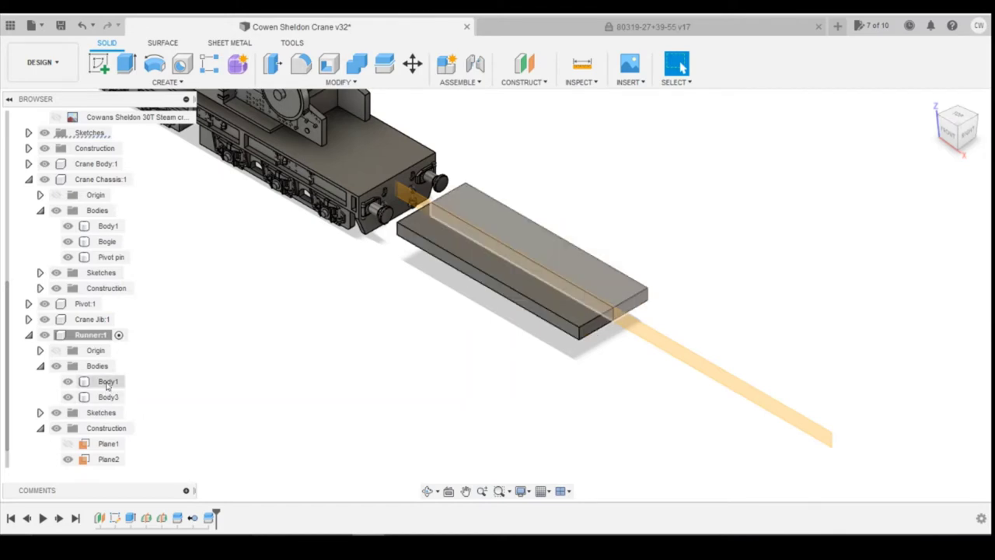
# Remove the rear lengthwise half of the frame (Body1) and hide the lengthwise midplane, keeping only the front quarter
pyautogui.rightClick(107, 382)
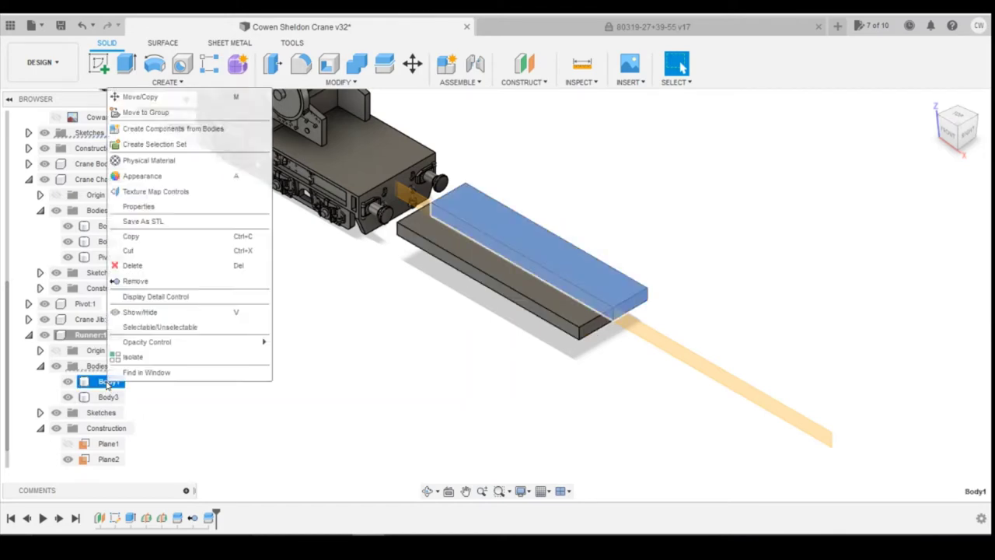
pyautogui.press('Delete')
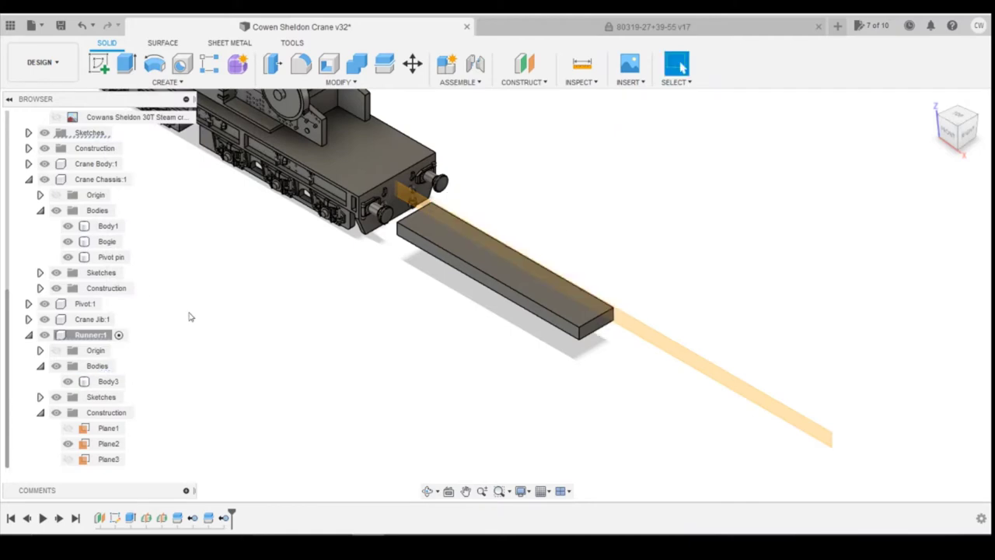
pyautogui.click(950, 134)
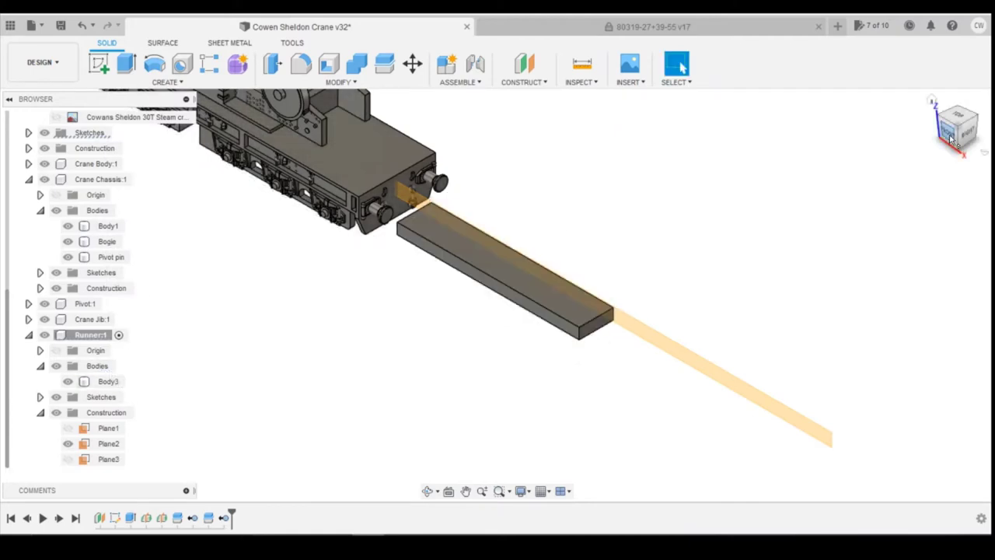
pyautogui.scroll(-1, 869, 224)
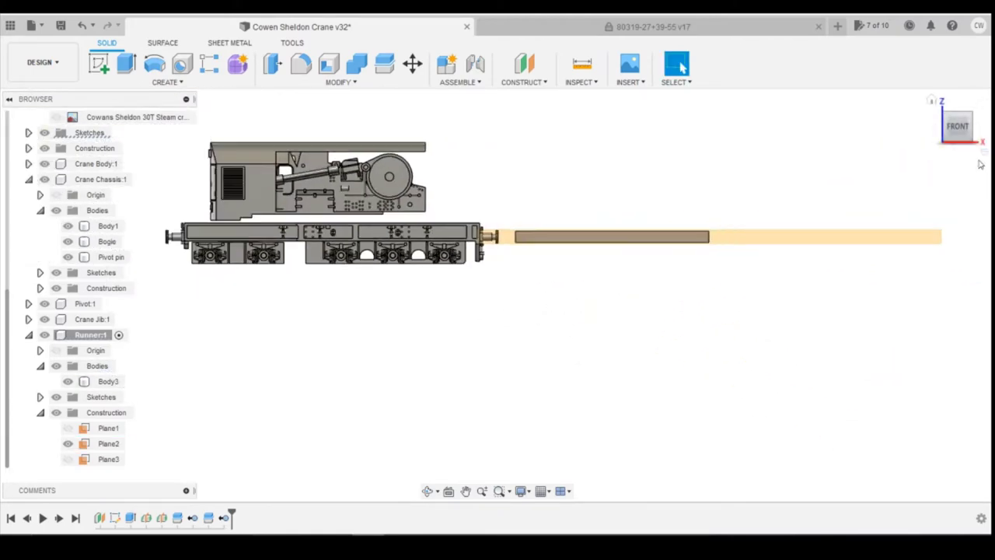
pyautogui.moveTo(956, 126)
pyautogui.mouseDown()
pyautogui.moveTo(935, 159)
pyautogui.moveTo(954, 129)
pyautogui.mouseUp()
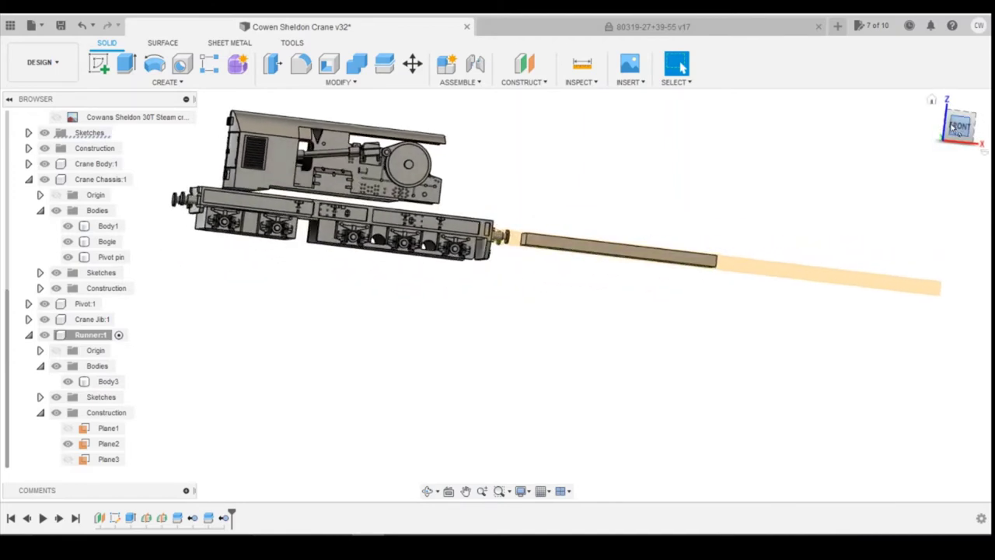
pyautogui.click(962, 128)
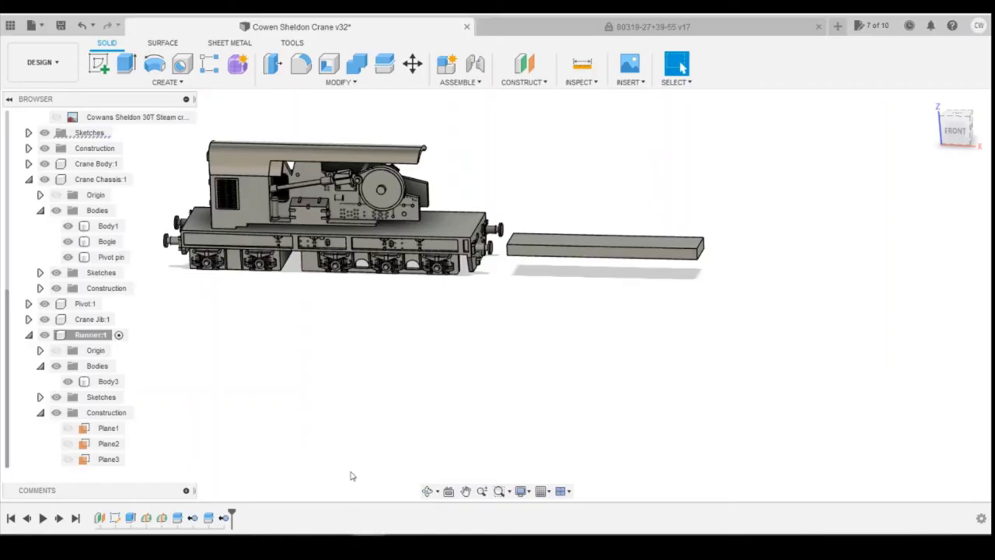
# Start a sketch on the long front side face of the remaining quarter frame body
pyautogui.click(622, 245)
pyautogui.scroll(3, 620, 277)
pyautogui.press('Escape')
pyautogui.click(99, 62)
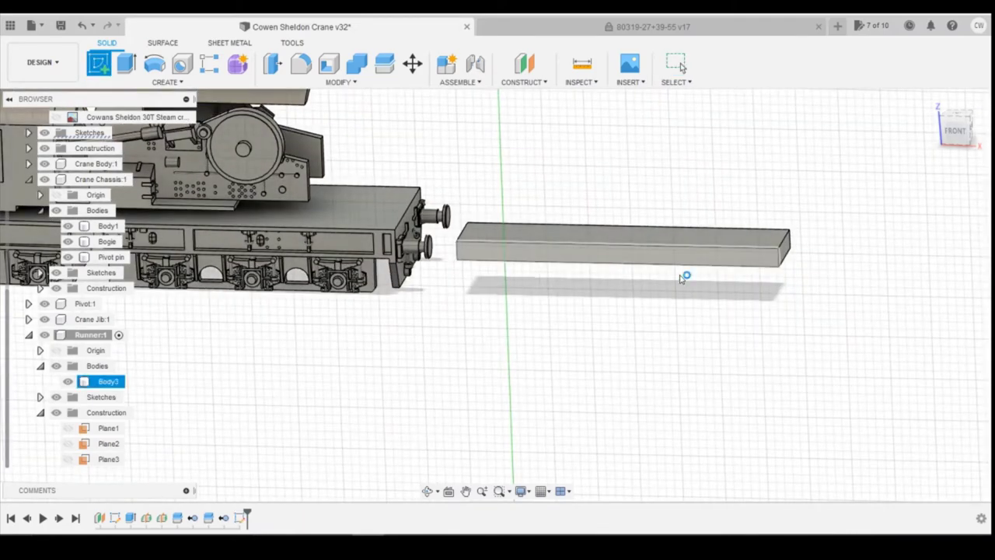
pyautogui.click(684, 274)
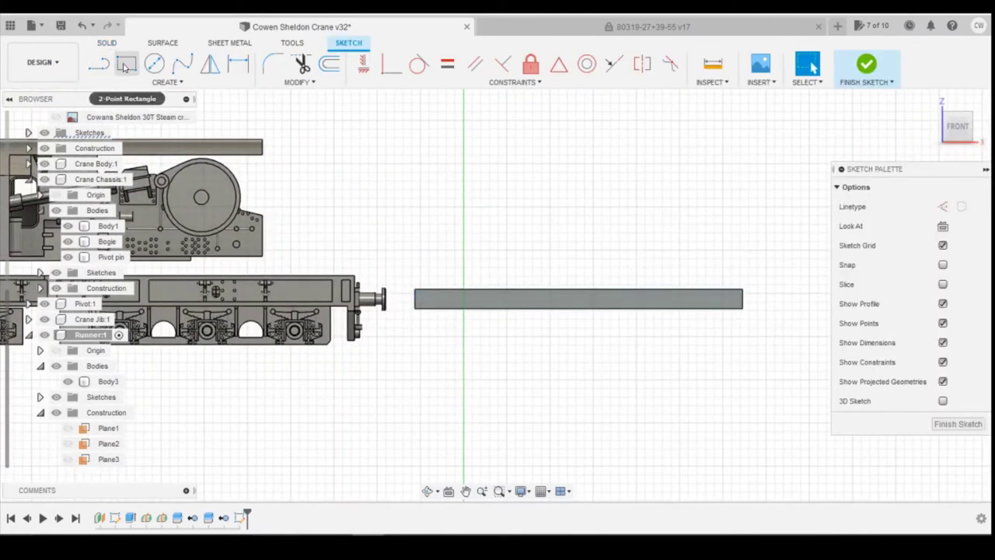
pyautogui.scroll(4, 446, 330)
pyautogui.scroll(-2, 309, 299)
pyautogui.scroll(-1, 309, 299)
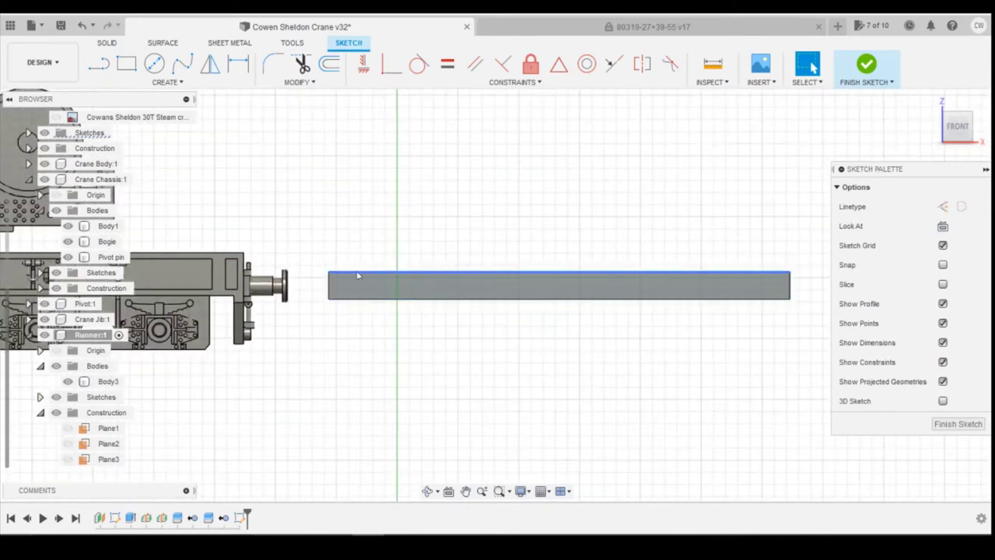
# Sketch a rectangle about 37.4 by 2.25 mm from the face's inner upper corner to its lower edge, just short of the crane end
pyautogui.press('r')
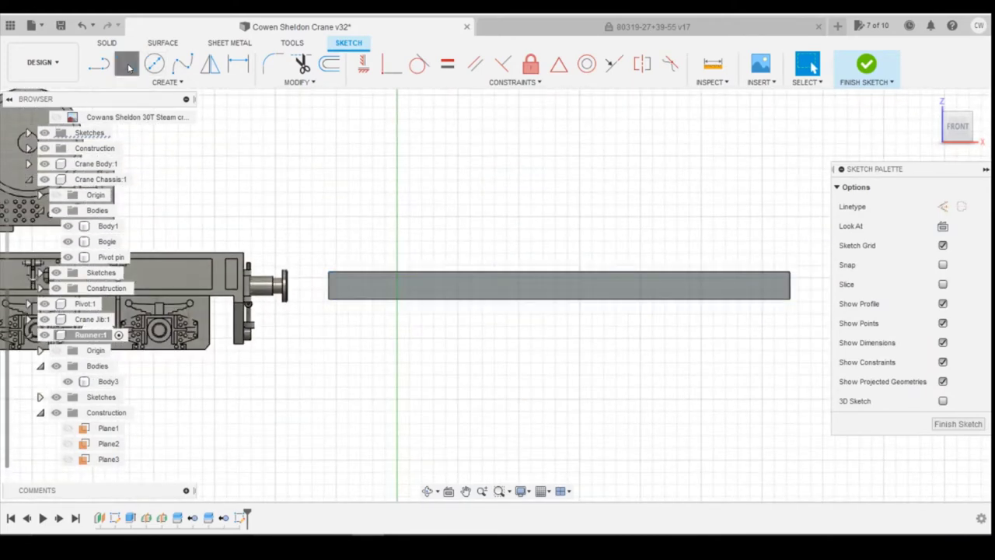
pyautogui.click(790, 272)
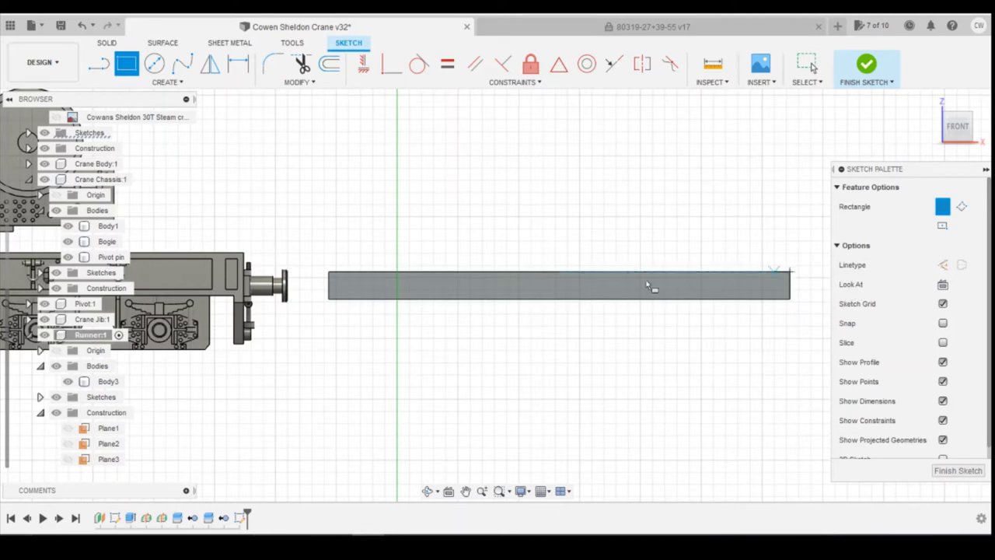
pyautogui.scroll(3, 335, 286)
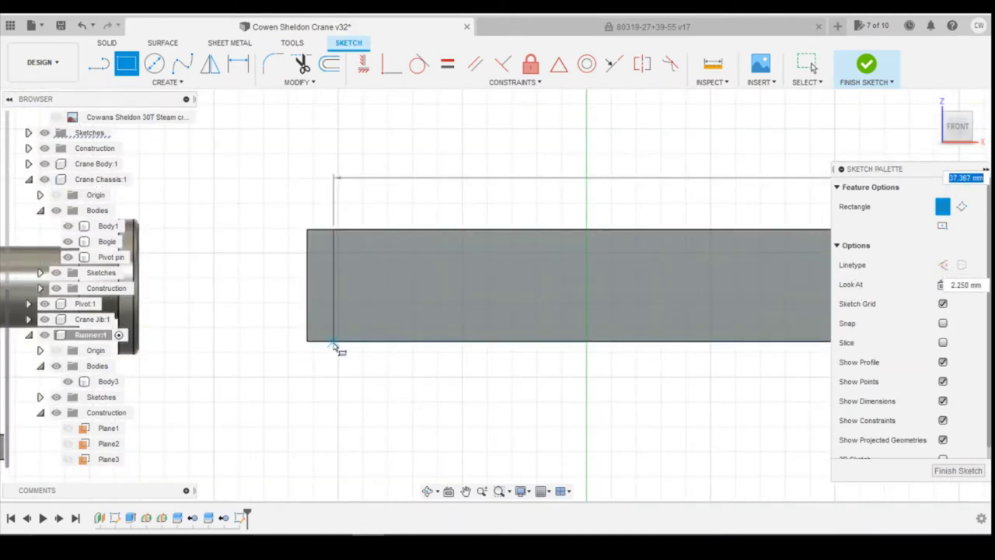
pyautogui.click(335, 348)
# Dimension the gap between the rectangle and the crane-side end of the frame as 0.5 mm
pyautogui.scroll(-2, 348, 330)
pyautogui.press('l')
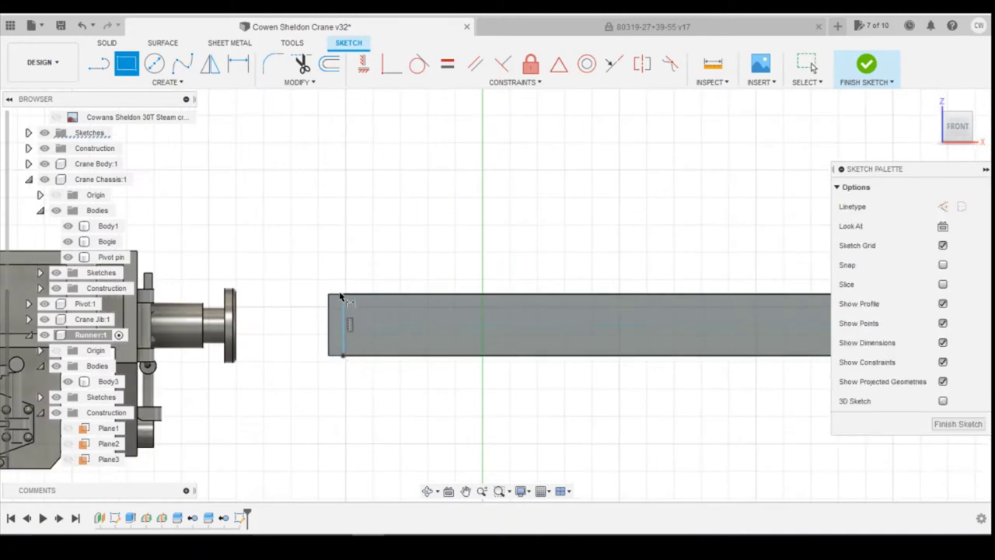
pyautogui.click(343, 294)
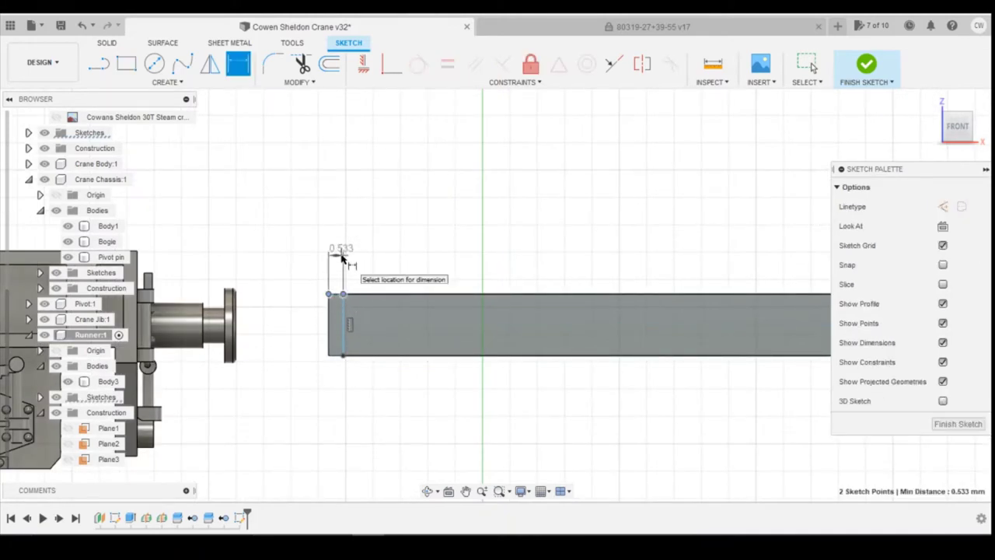
pyautogui.click(346, 253)
pyautogui.write('0.5')
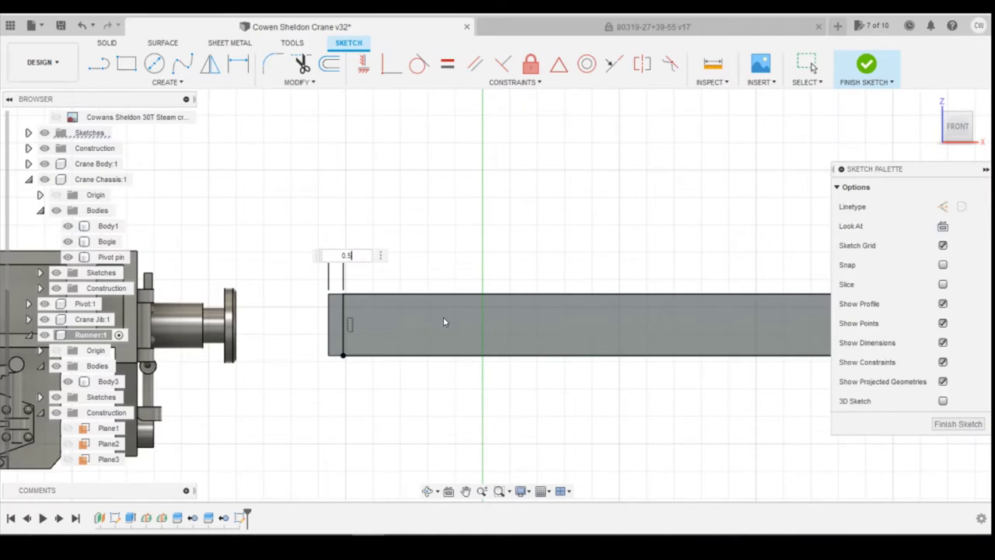
pyautogui.press('Return')
pyautogui.scroll(-2, 343, 374)
pyautogui.scroll(-2, 343, 373)
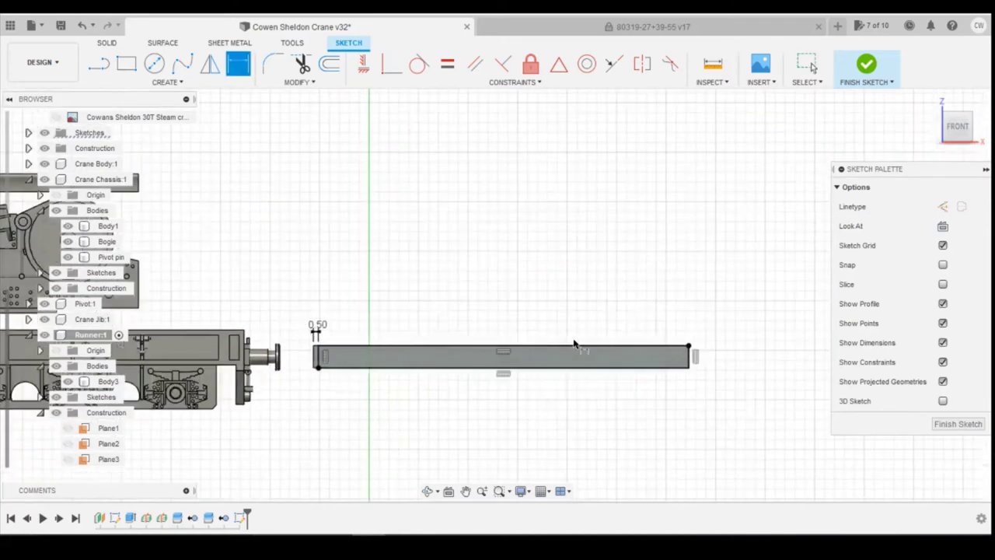
# Cut the sketched rectangle 0.5 mm into the long side of the frame
pyautogui.rightClick(653, 358)
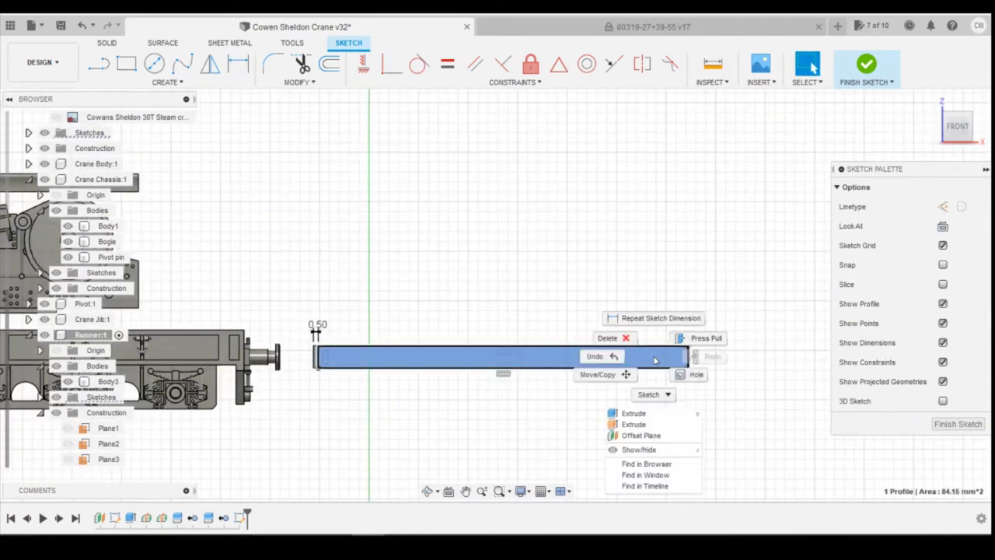
pyautogui.click(658, 413)
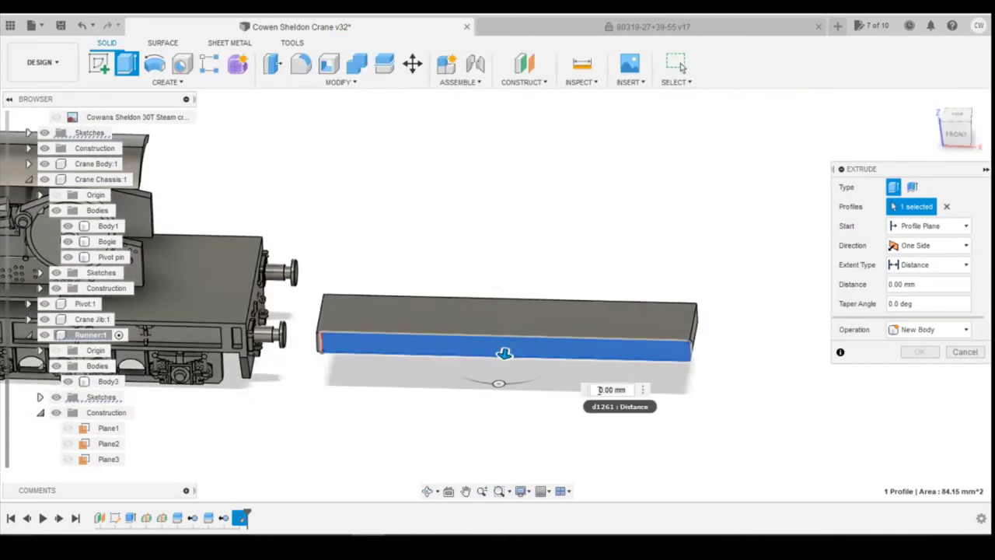
pyautogui.write('-0.5')
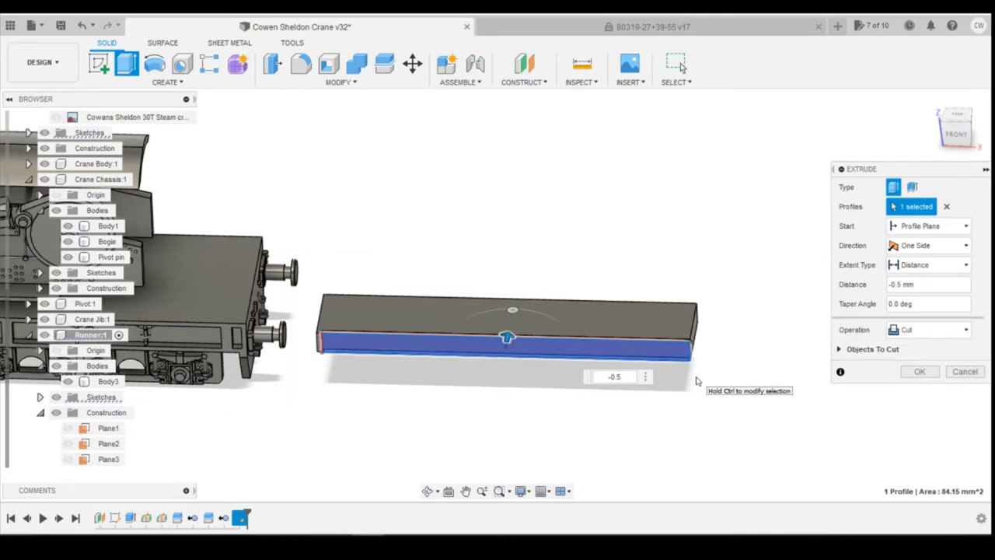
pyautogui.press('Return')
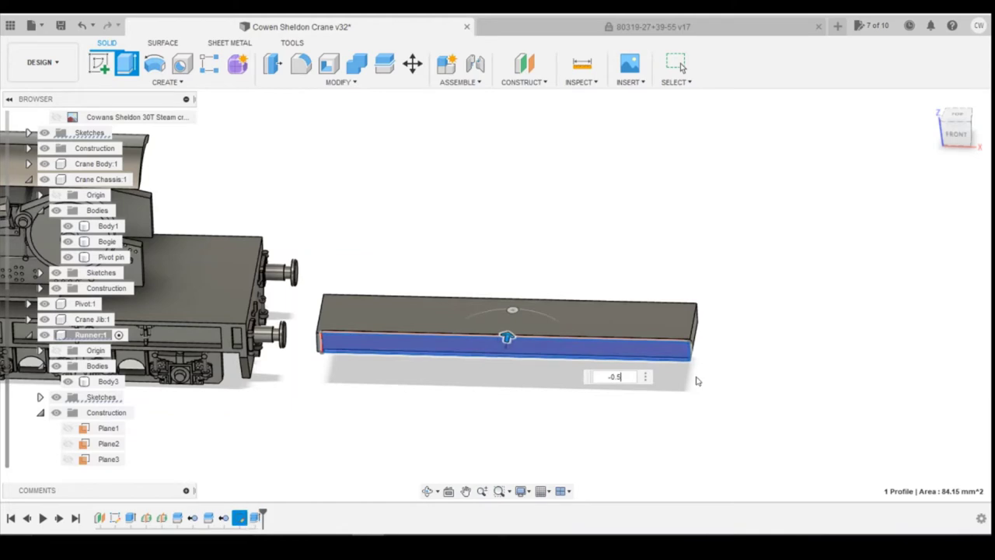
pyautogui.scroll(5, 370, 338)
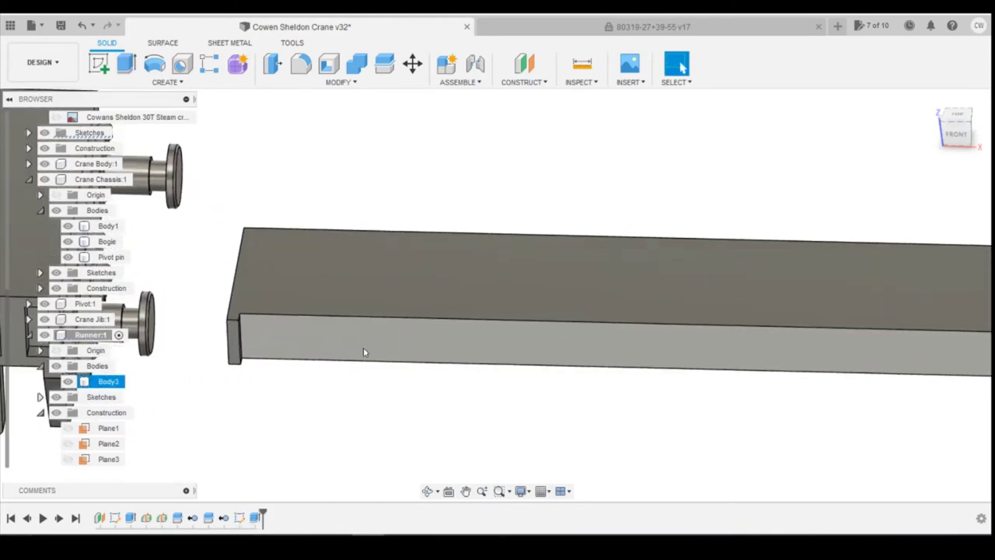
# Start a sketch on the recessed long side face of the frame
pyautogui.scroll(-4, 362, 347)
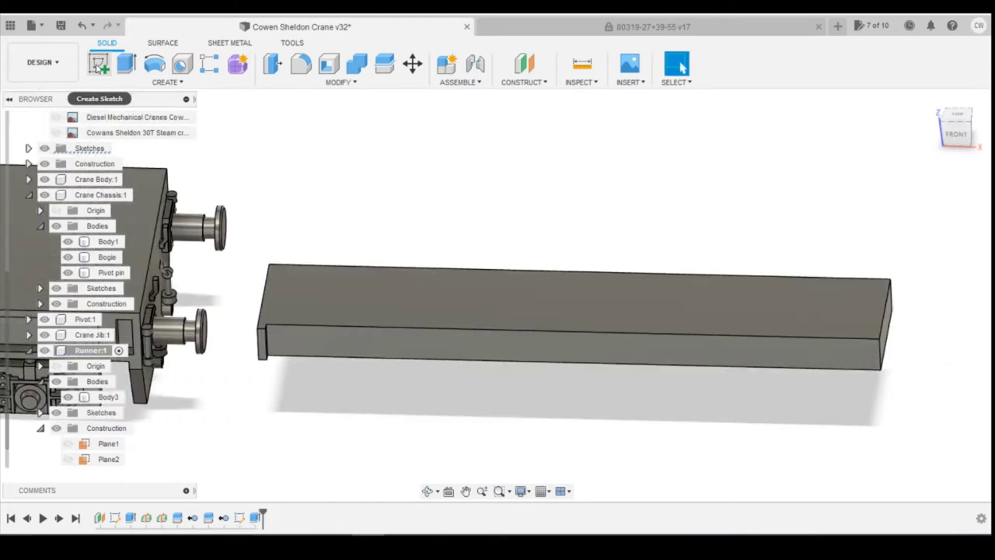
pyautogui.click(98, 66)
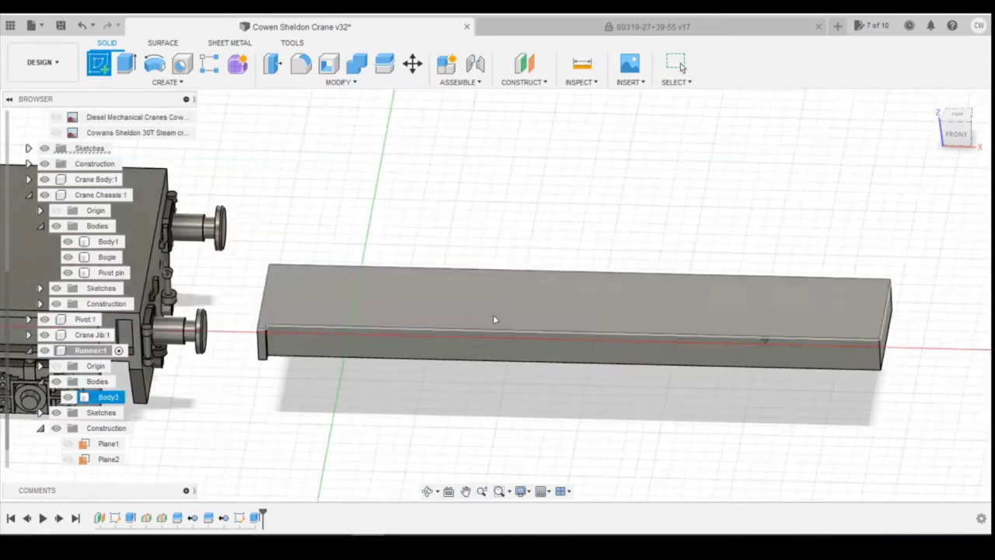
pyautogui.click(621, 359)
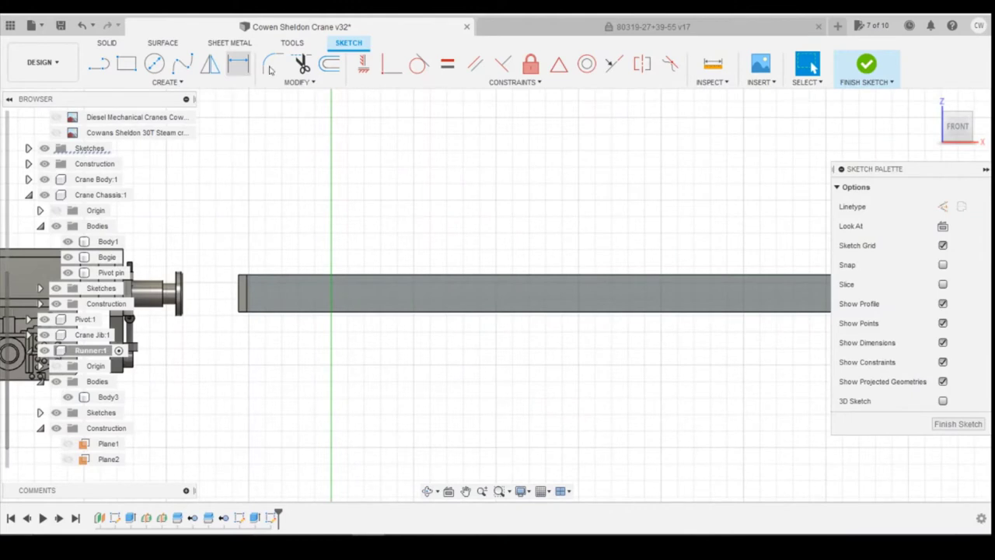
# Offset the face's upper, crane-end and lower edges 0.5 mm inward as individual curves, with chain selection off
pyautogui.click(329, 69)
pyautogui.scroll(-3, 330, 207)
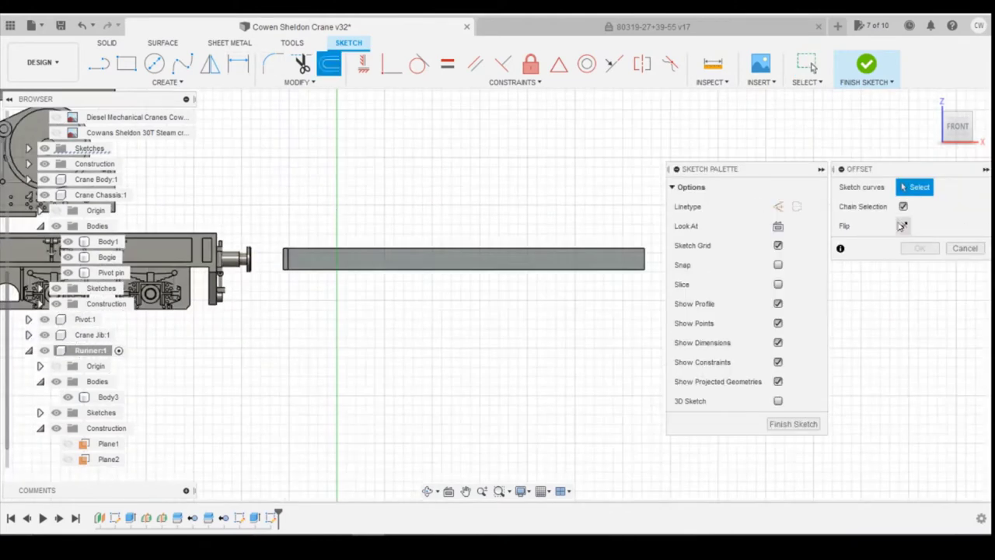
pyautogui.click(903, 206)
pyautogui.scroll(3, 415, 249)
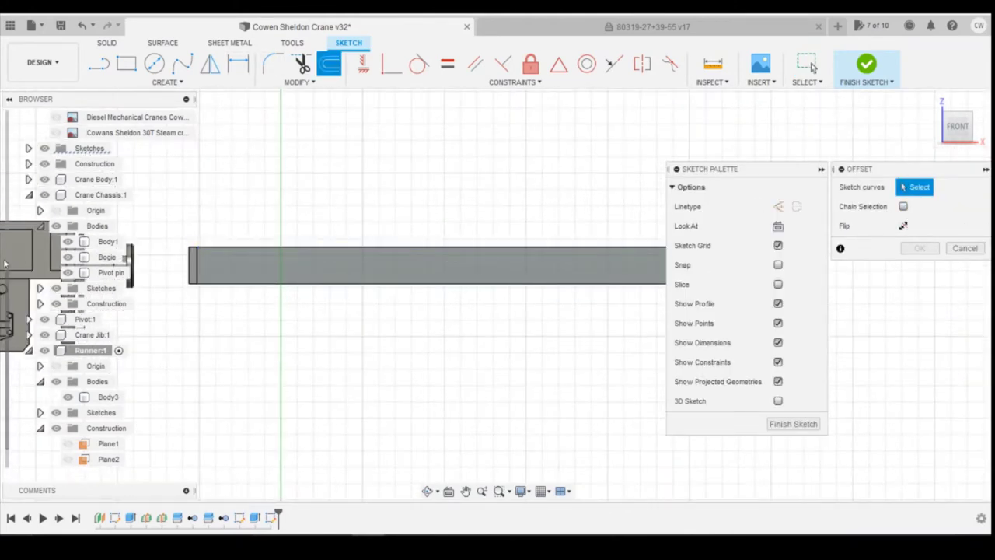
pyautogui.scroll(2, 4, 263)
pyautogui.click(258, 249)
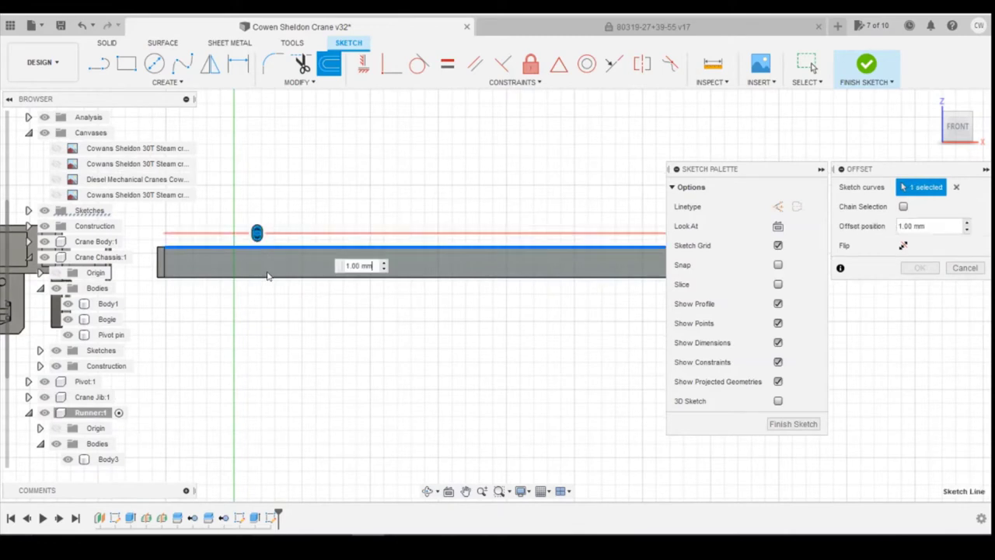
pyautogui.click(165, 262)
pyautogui.click(196, 276)
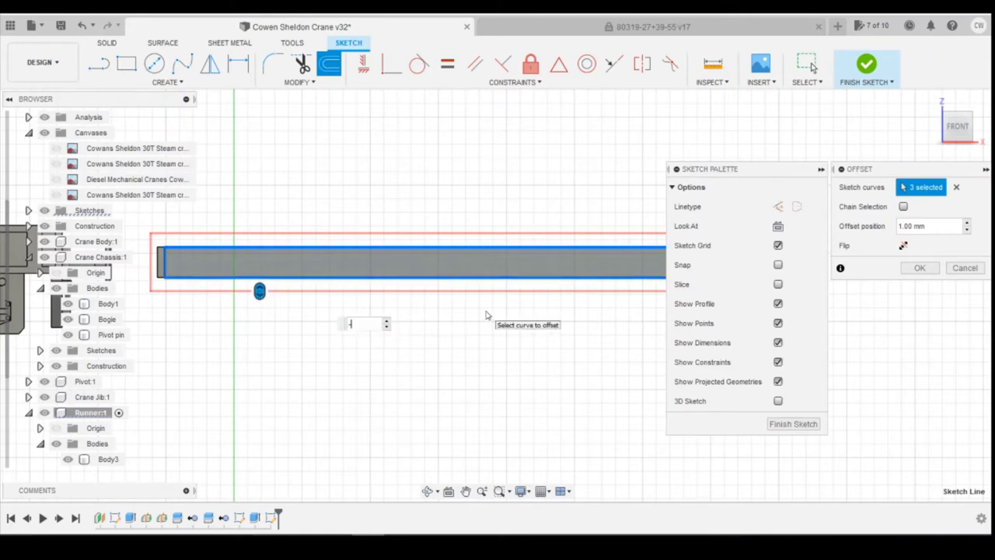
pyautogui.write('.5')
pyautogui.press('Return')
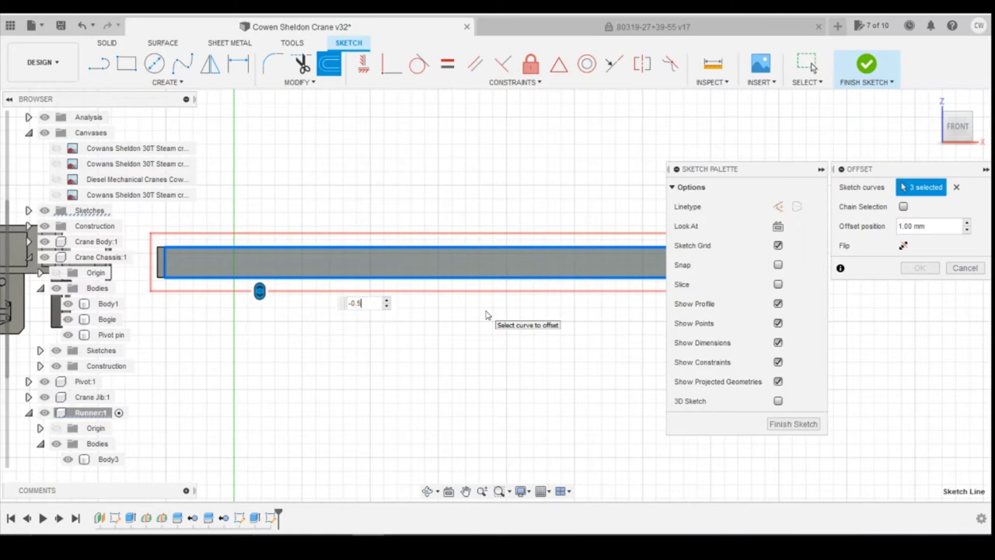
pyautogui.press('Return')
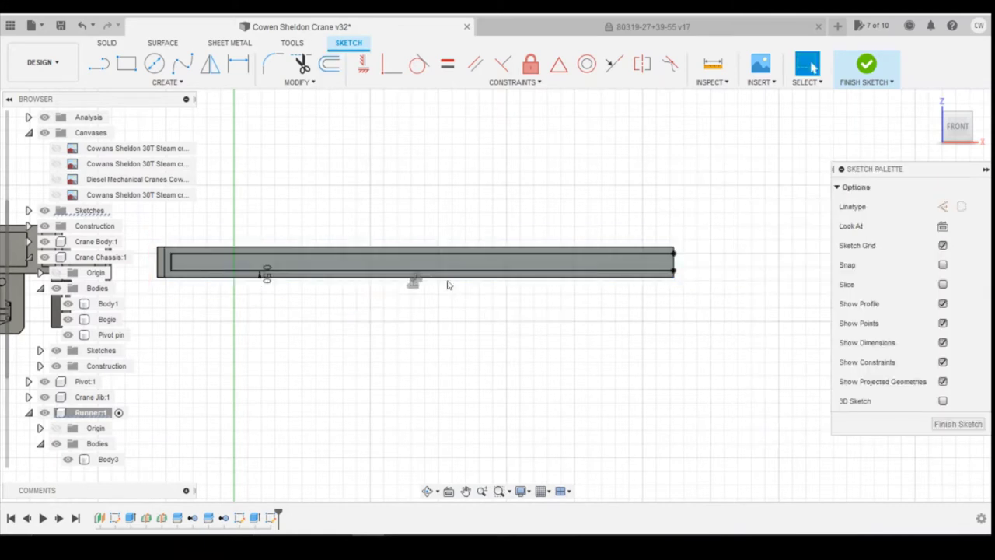
# Cut the inner offset profile 0.5 mm deep into the frame side to form a channel
pyautogui.click(471, 269)
pyautogui.rightClick(470, 269)
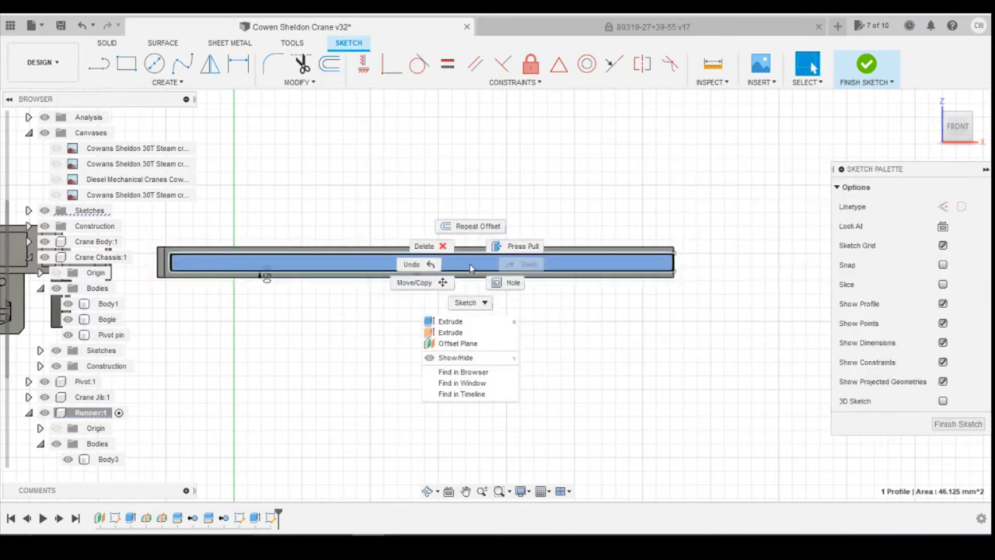
pyautogui.click(478, 322)
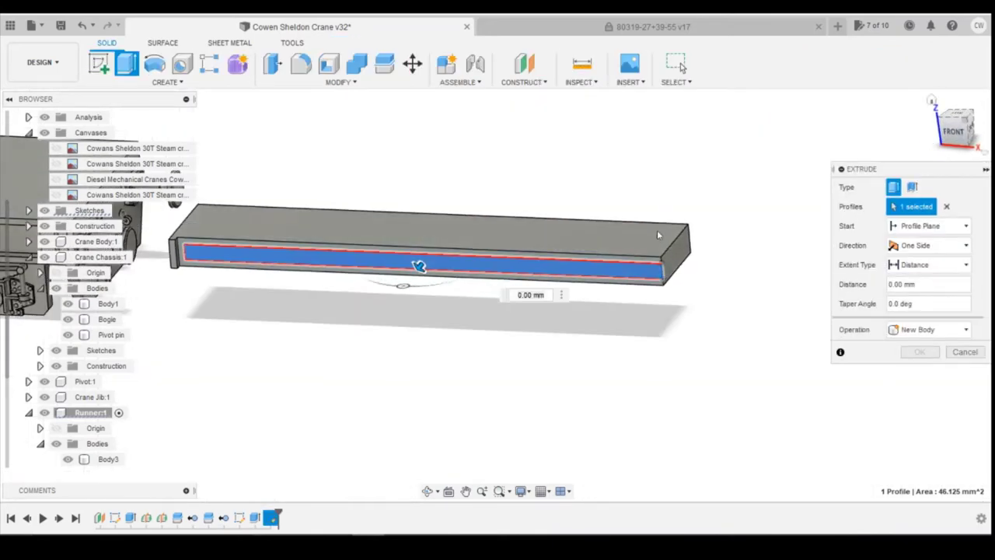
pyautogui.moveTo(420, 263); pyautogui.dragTo(425, 258)
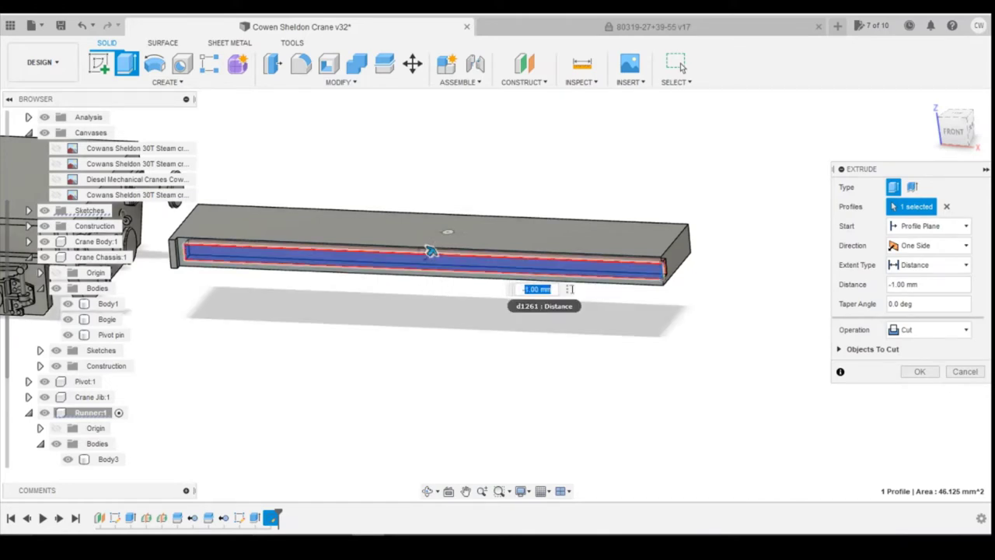
pyautogui.write('.5')
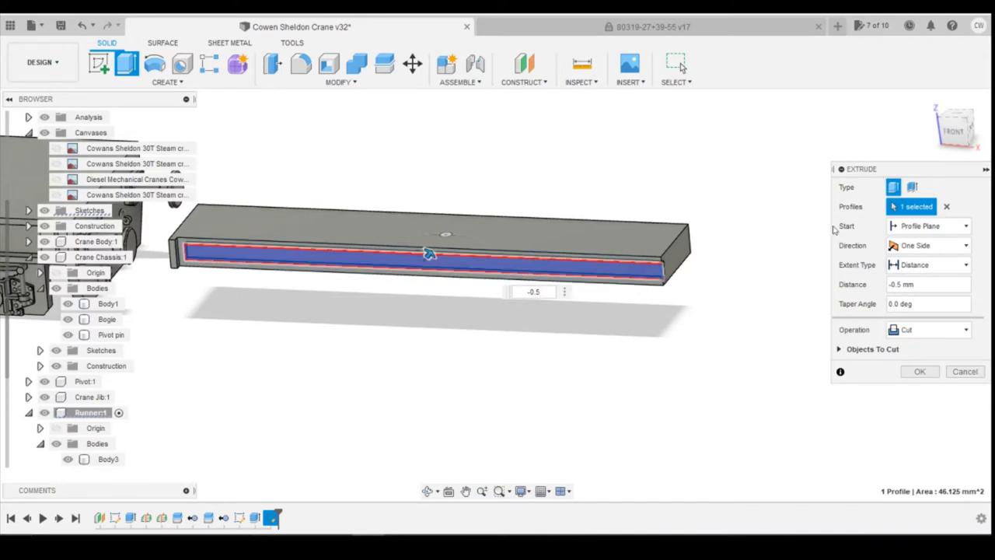
pyautogui.click(919, 371)
# Extrude the channel's crane-side end face as a cut up to the raised end plate, removing the web between them
pyautogui.scroll(3, 325, 342)
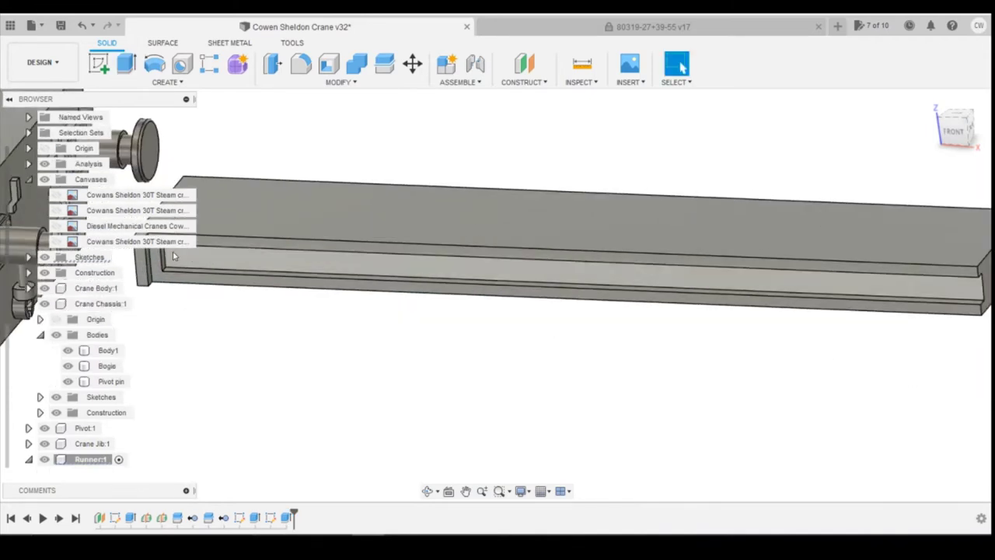
pyautogui.scroll(2, 209, 282)
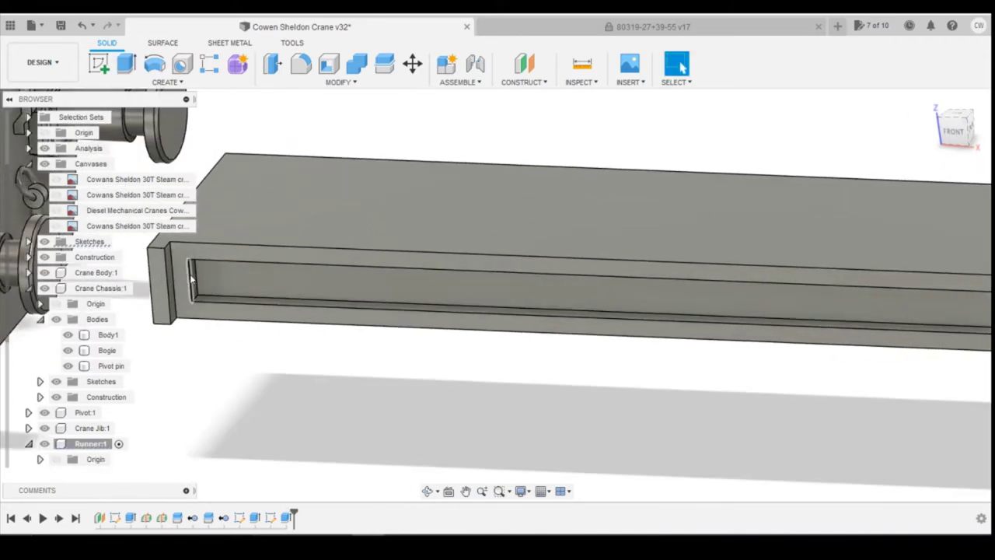
pyautogui.click(192, 276)
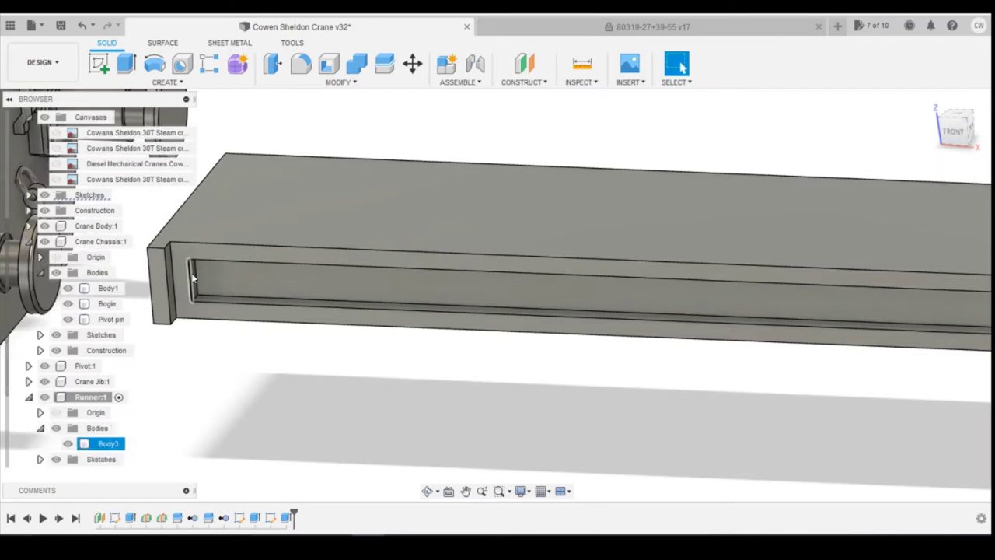
pyautogui.scroll(-2, 506, 348)
pyautogui.scroll(4, 327, 324)
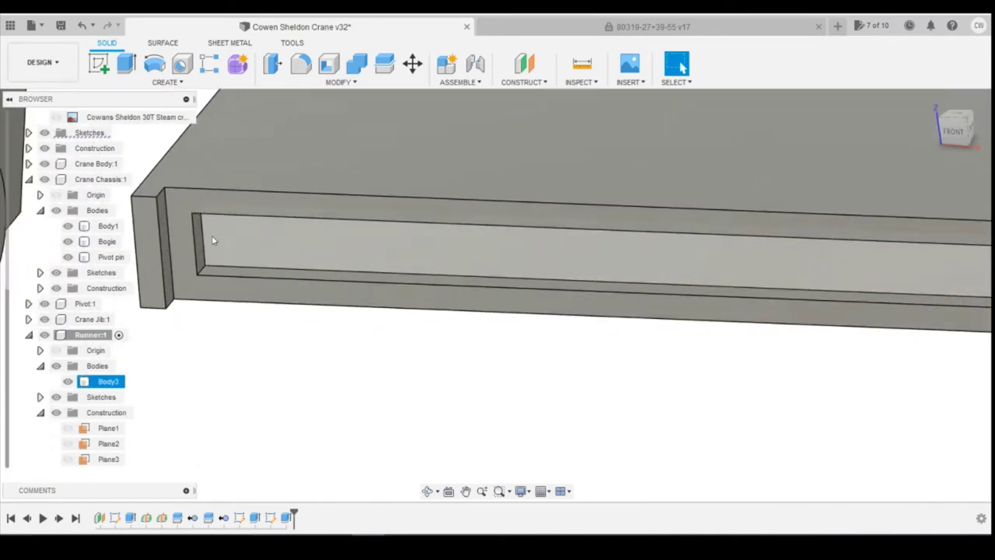
pyautogui.rightClick(199, 238)
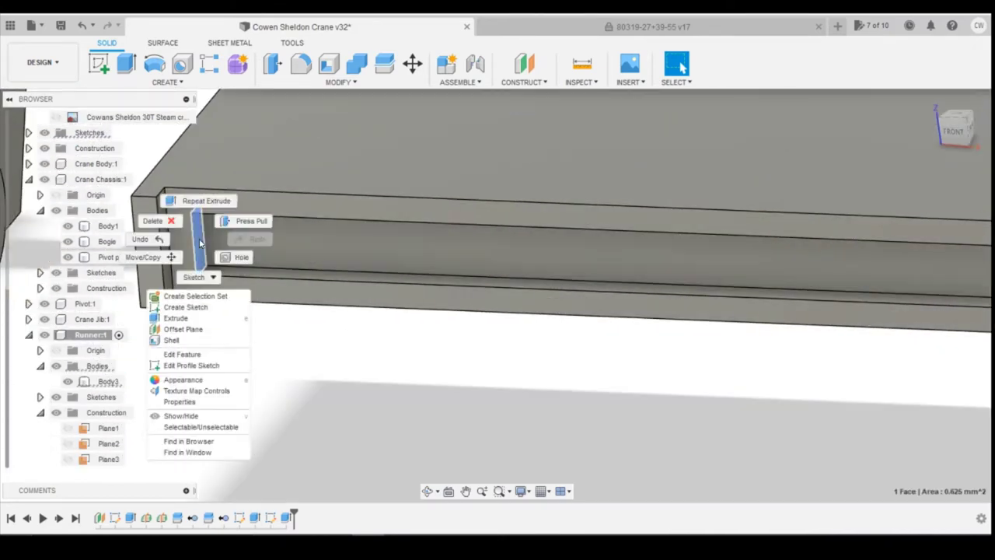
pyautogui.click(194, 317)
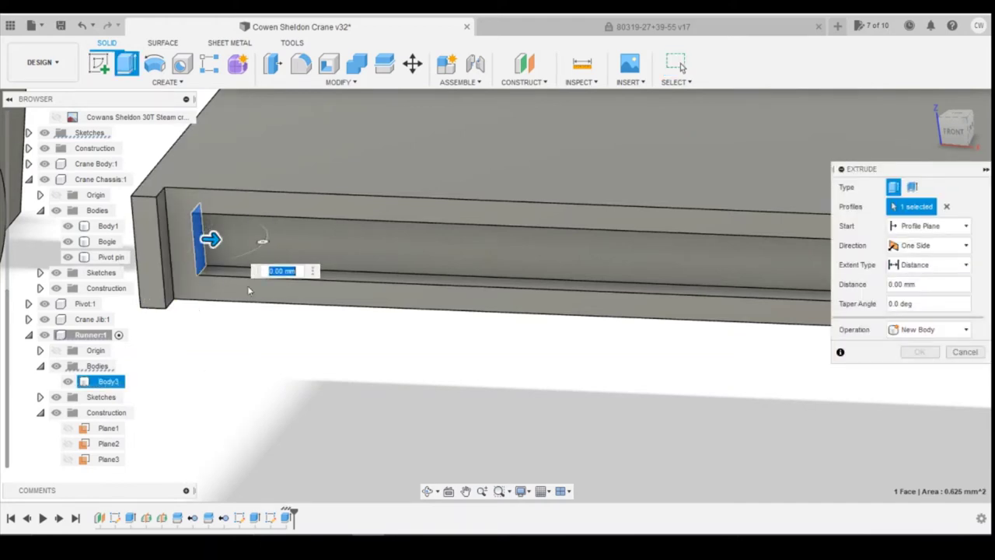
pyautogui.moveTo(211, 238); pyautogui.dragTo(160, 238)
pyautogui.click(918, 370)
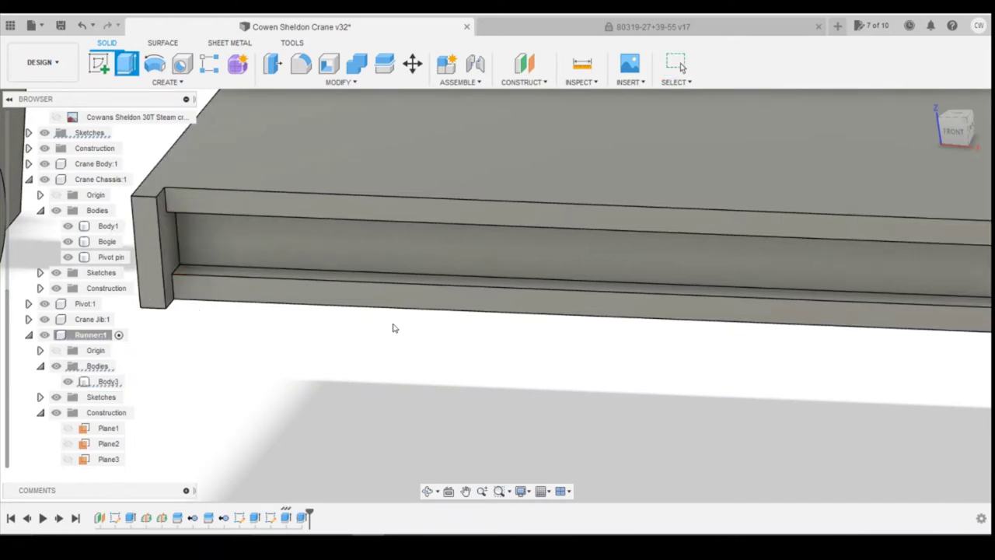
# Compare the frame's side and crane-side end with the wagon in the reference photo in Photos
pyautogui.scroll(-4, 395, 331)
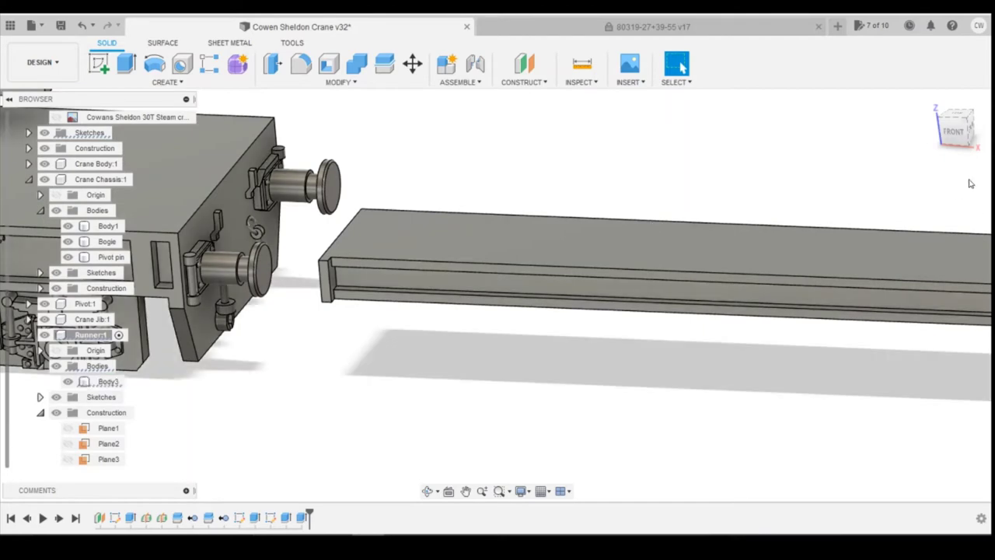
pyautogui.click(953, 132)
pyautogui.click(406, 402)
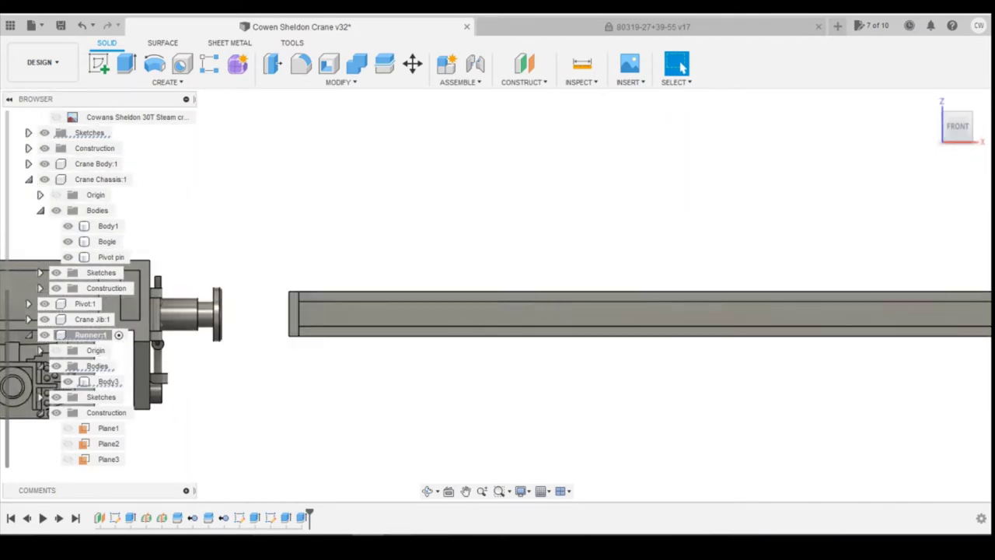
pyautogui.moveTo(401, 534)
pyautogui.click(609, 495)
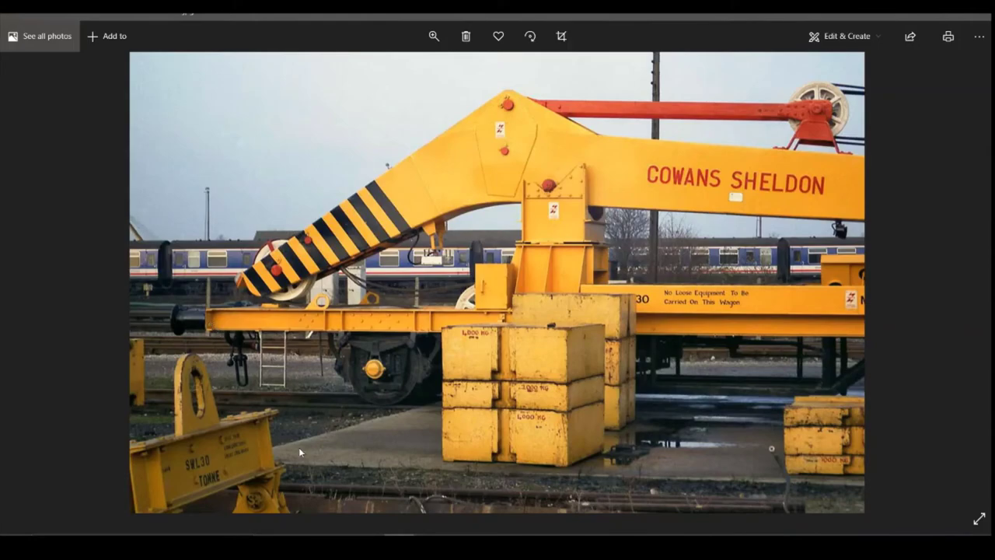
pyautogui.hotkey('alt', 'Tab')
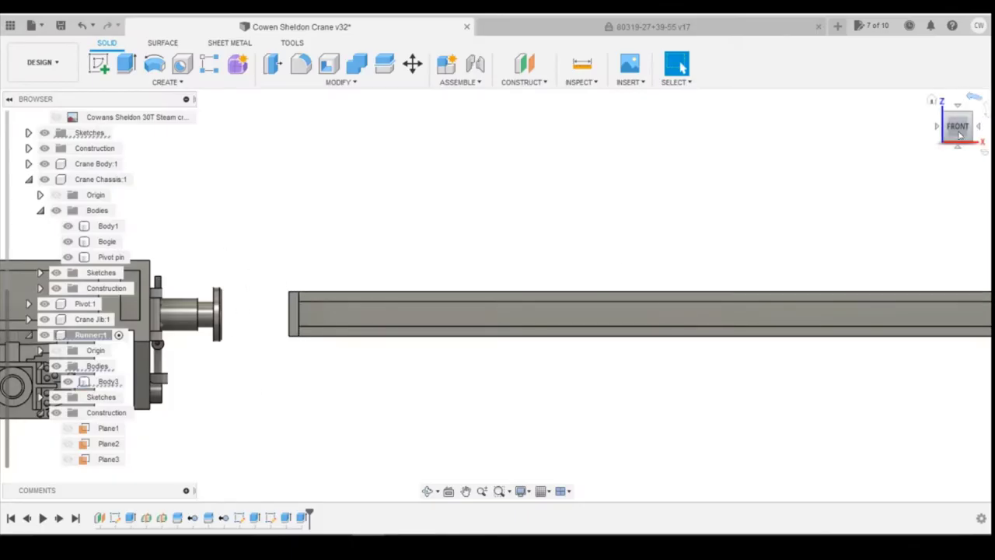
pyautogui.keyDown('shift'); pyautogui.moveTo(498, 293); pyautogui.dragTo(334, 289, button='middle'); pyautogui.keyUp('shift')
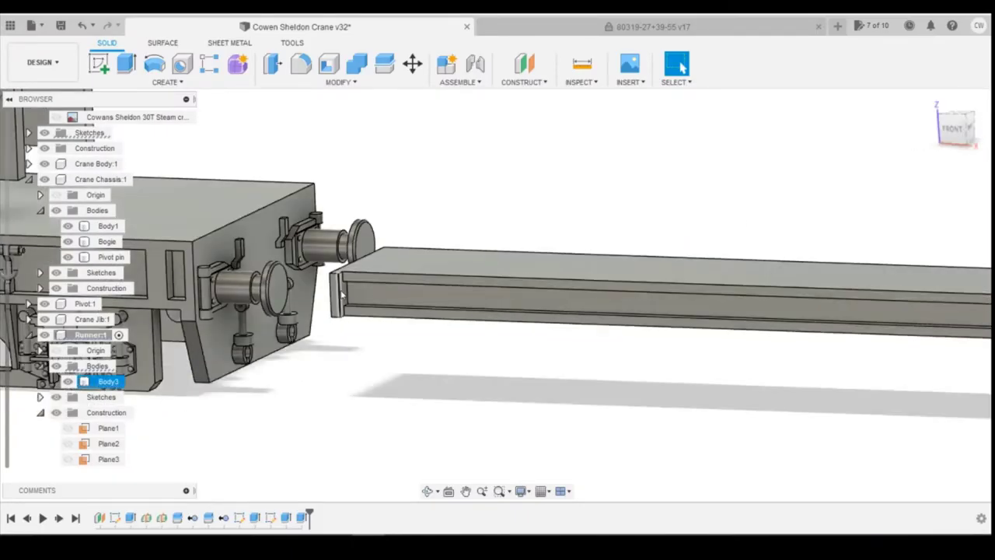
pyautogui.scroll(3, 339, 292)
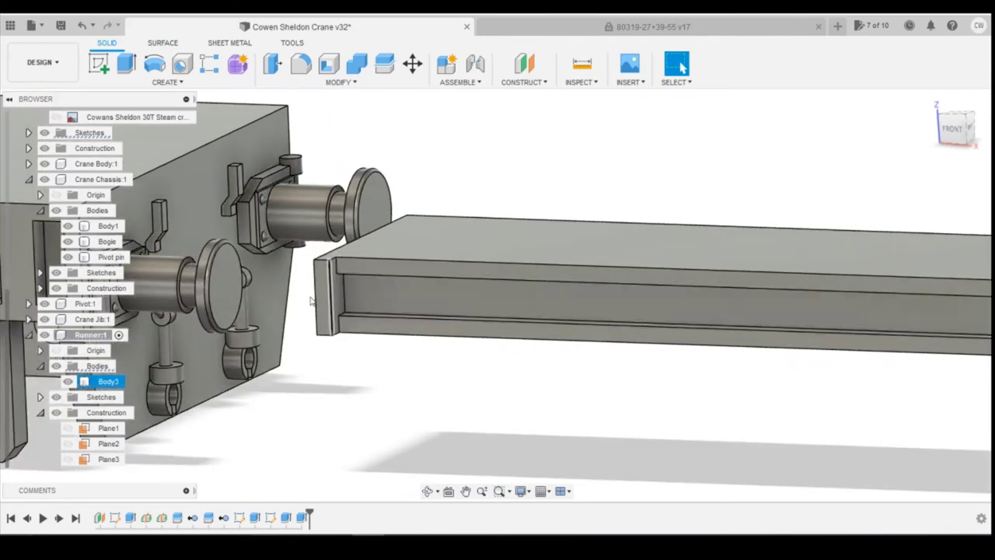
pyautogui.scroll(-3, 311, 302)
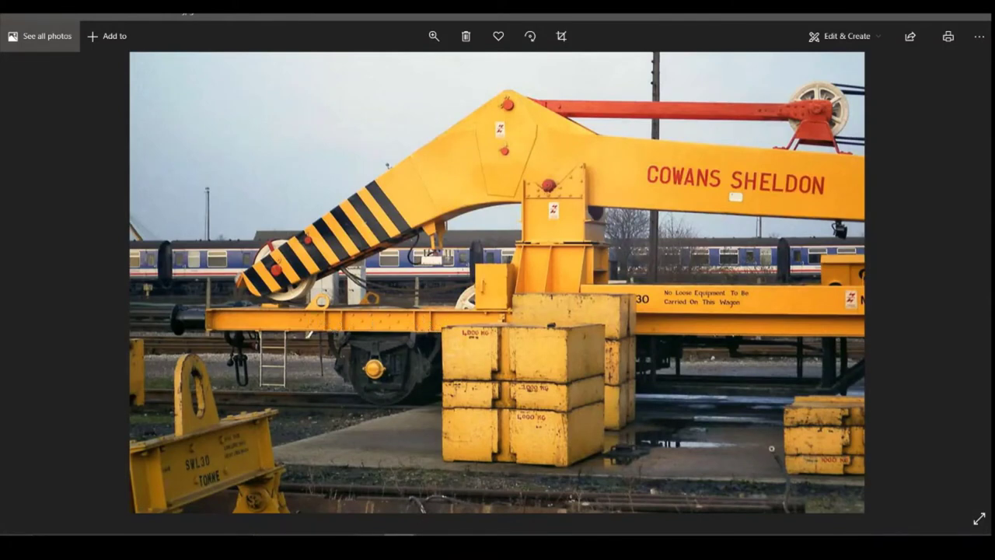
pyautogui.hotkey('alt', 'Tab')
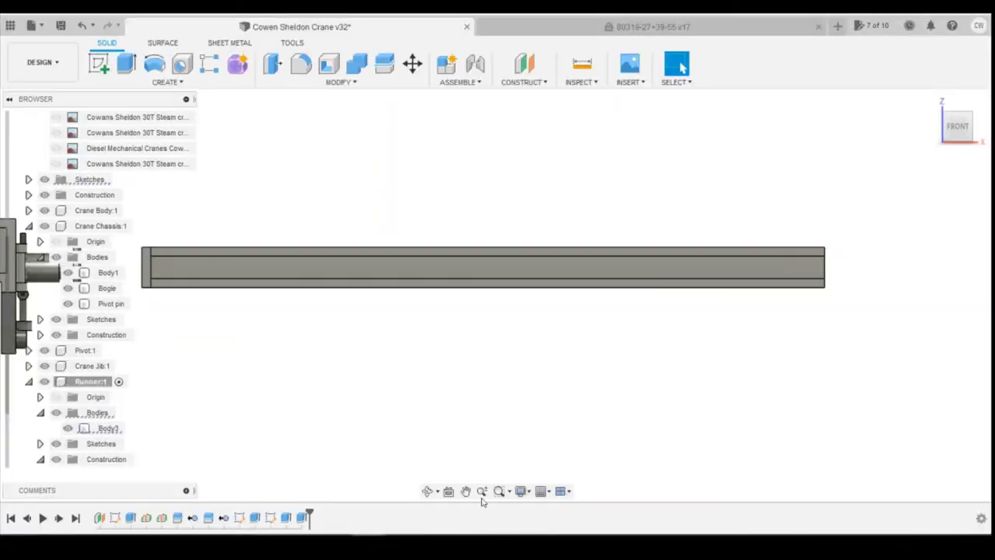
# Show the first Cowans Sheldon 30T Steam crane canvas over the frame, and switch to Photos to check the side details
pyautogui.click(56, 117)
pyautogui.click(500, 288)
pyautogui.scroll(2, 500, 287)
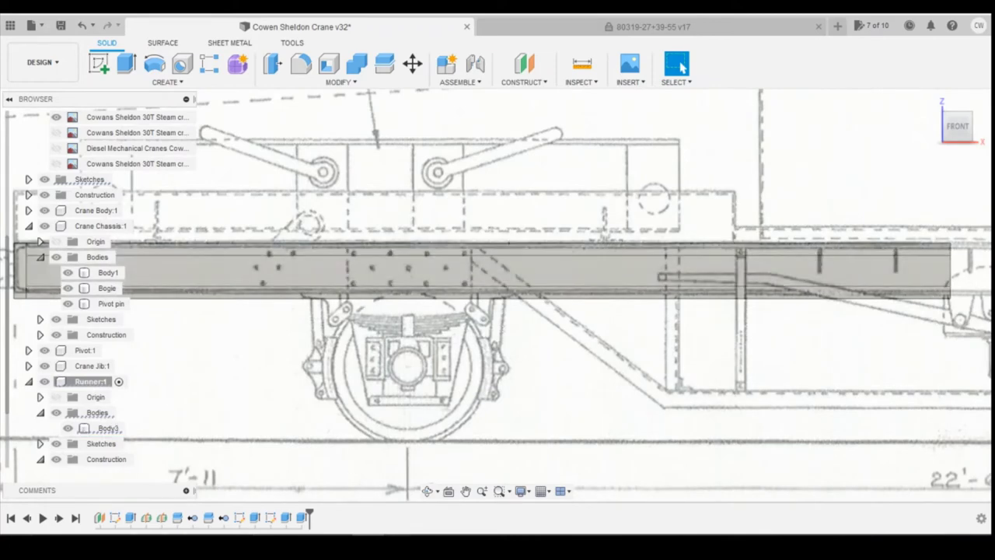
pyautogui.moveTo(399, 544)
pyautogui.click(609, 489)
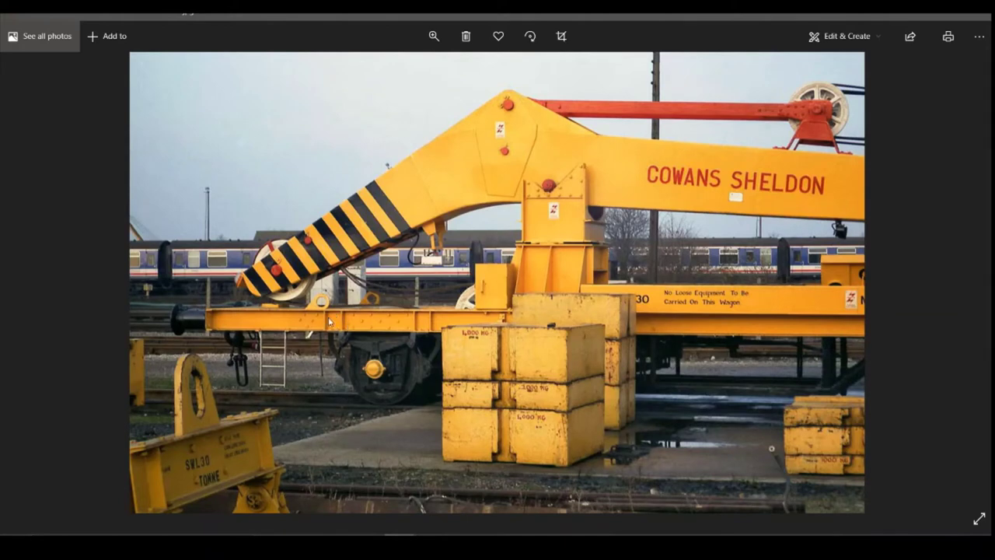
# Switch back to Fusion 360 and start a sketch on the recessed web face of the frame's side channel
pyautogui.moveTo(401, 544)
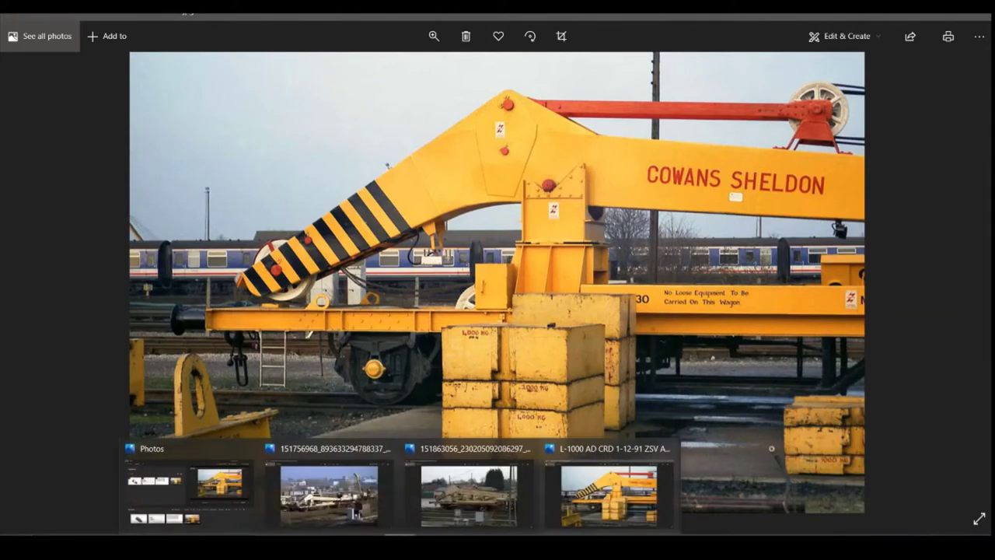
pyautogui.moveTo(362, 544)
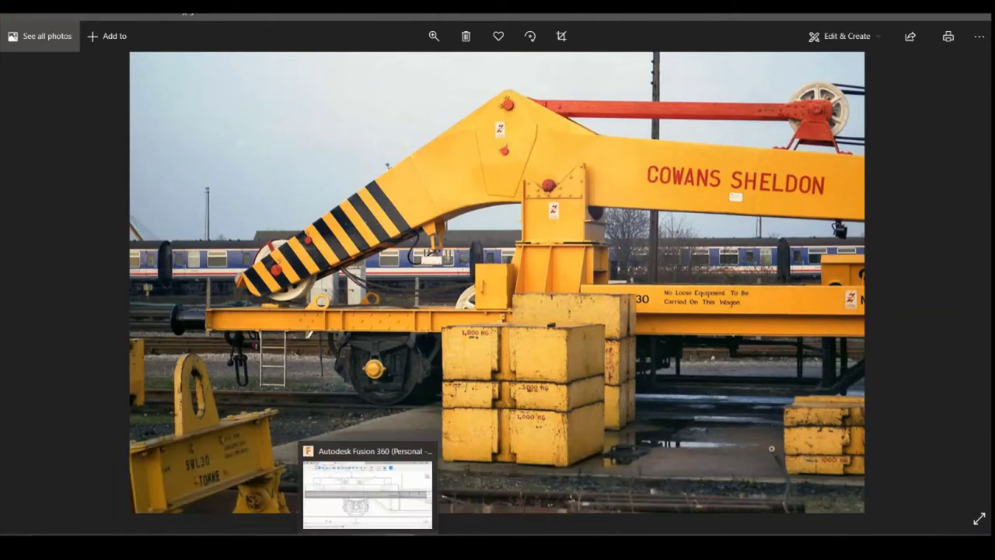
pyautogui.click(361, 494)
pyautogui.click(279, 281)
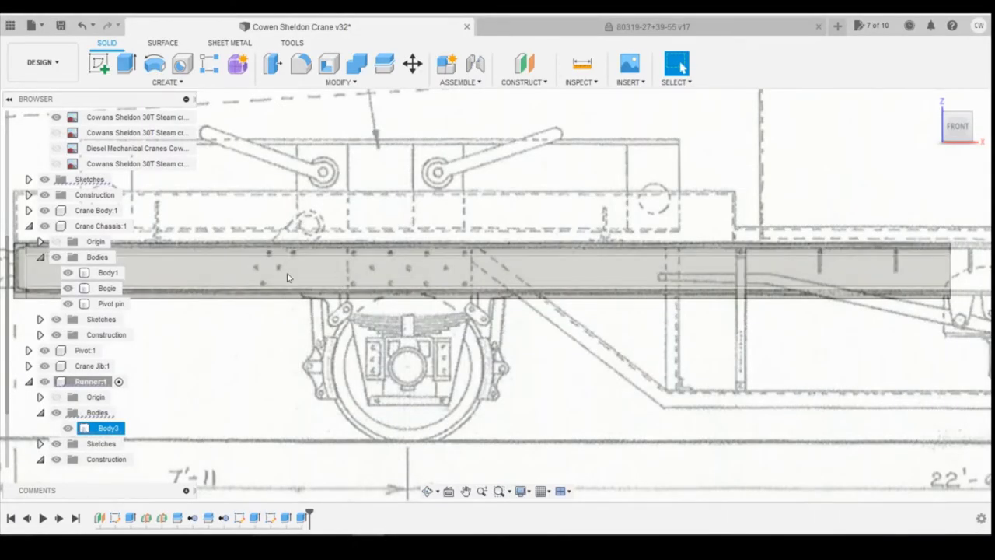
pyautogui.press('Escape')
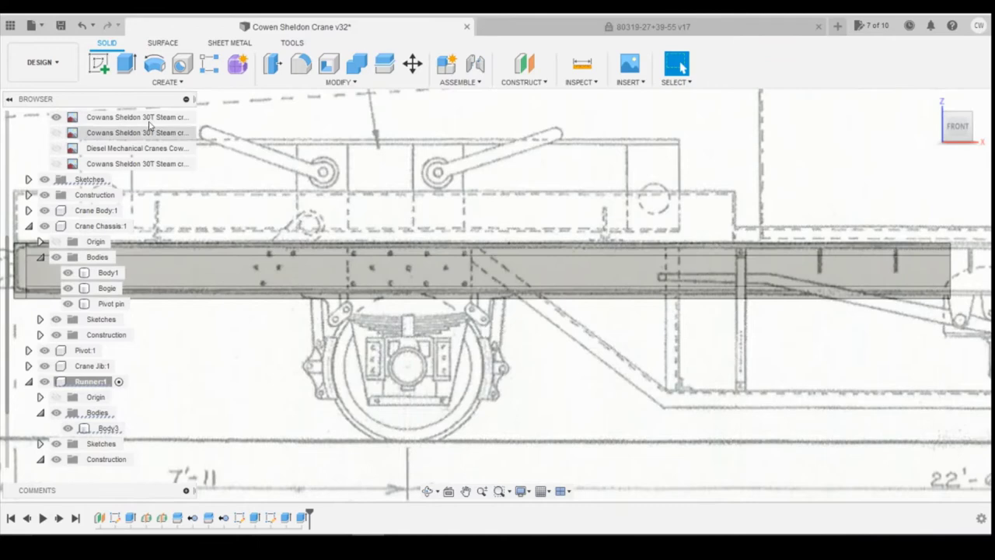
pyautogui.click(101, 70)
pyautogui.click(319, 280)
pyautogui.click(342, 278)
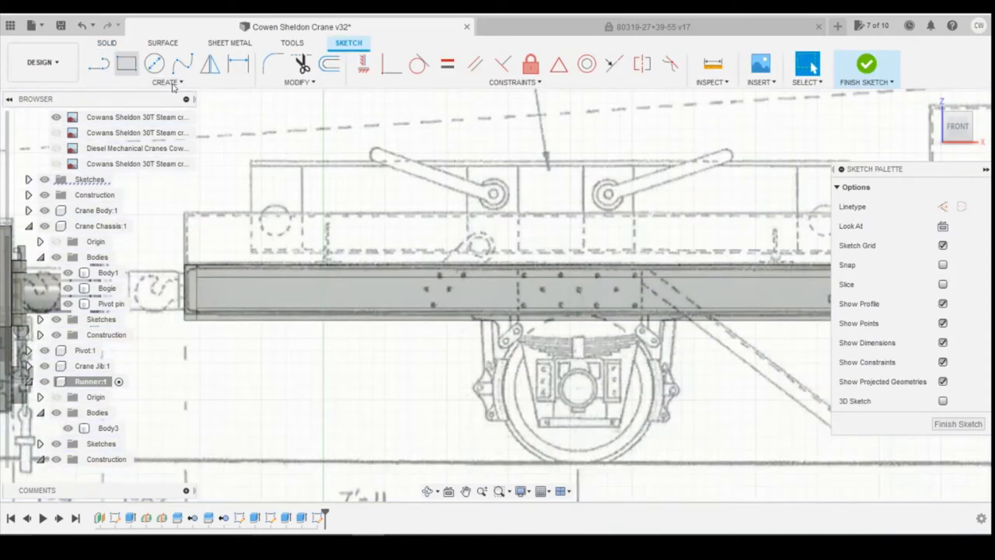
# Draw a 0.3 mm wide rectangle spanning the channel's full inner height, beside the dashed line above the wheel's spring hanger
pyautogui.press('r')
pyautogui.scroll(5, 532, 298)
pyautogui.click(471, 312)
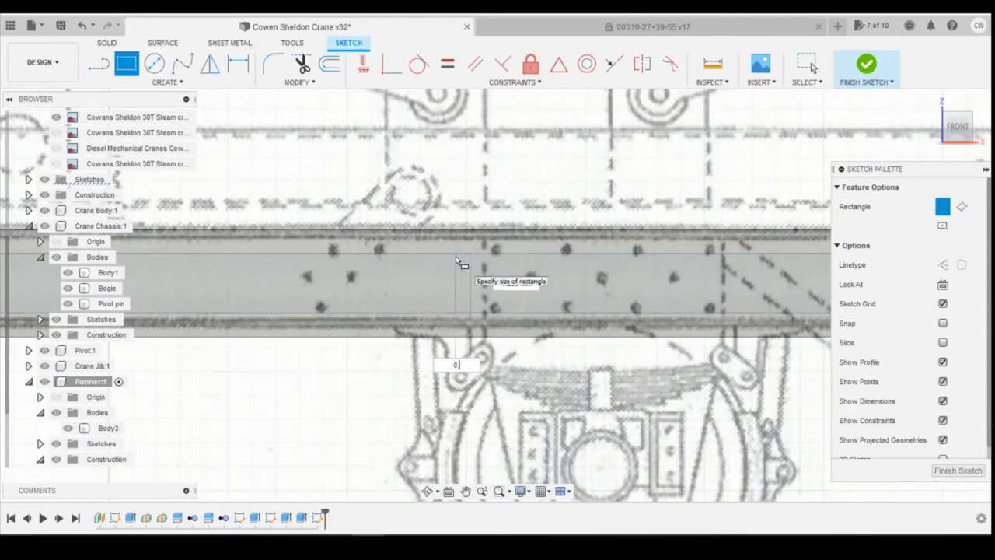
pyautogui.write('0.4')
pyautogui.press('BackSpace')
pyautogui.write('3')
pyautogui.press('Return')
pyautogui.press('Escape')
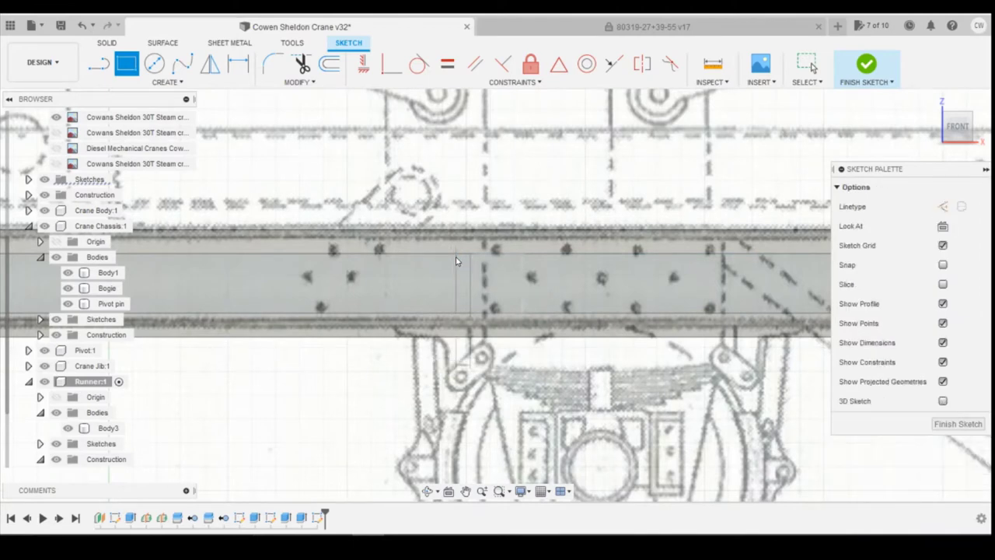
# Dimension the rectangle 12.4 mm from the crane-side end of the channel
pyautogui.scroll(-3, 529, 336)
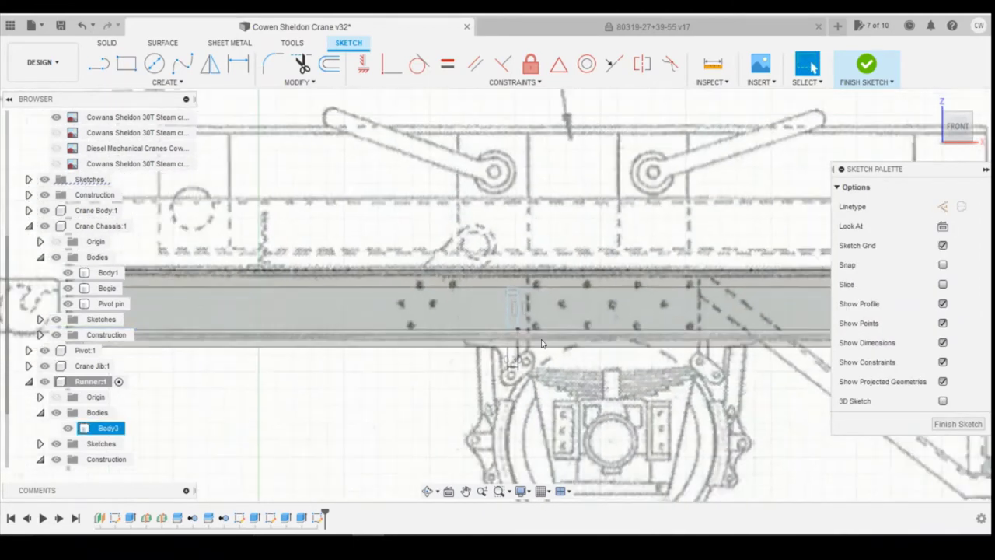
pyautogui.press('d')
pyautogui.scroll(-2, 610, 364)
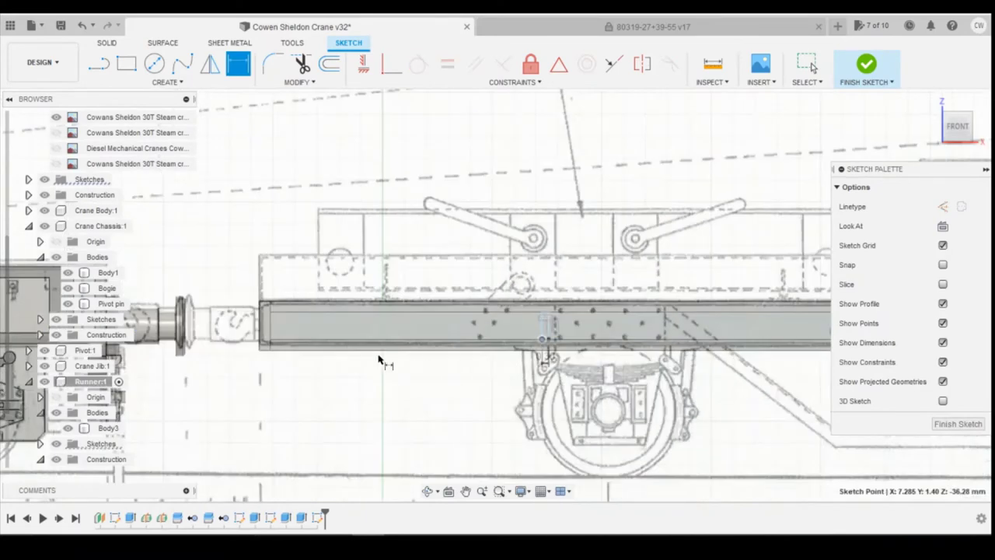
pyautogui.click(272, 346)
pyautogui.click(543, 340)
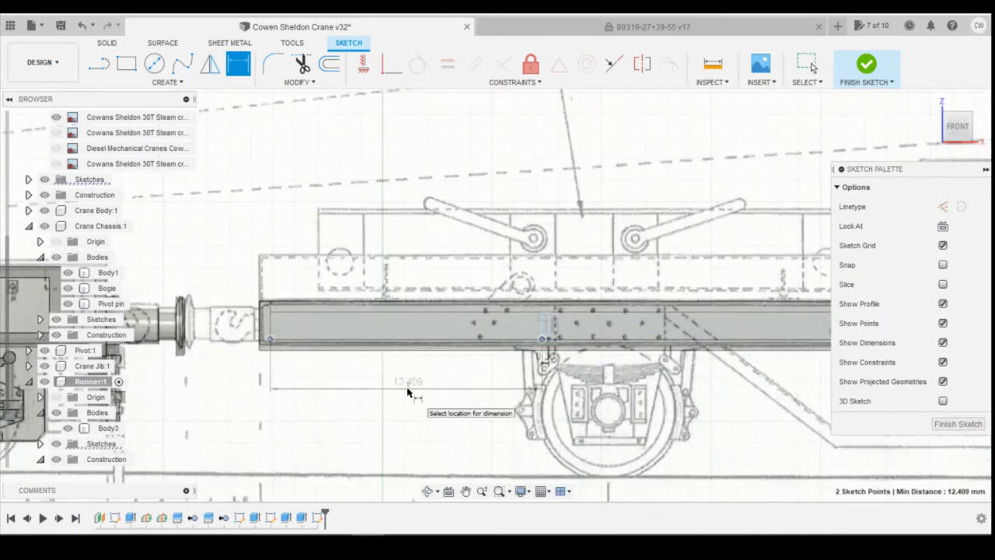
pyautogui.click(406, 382)
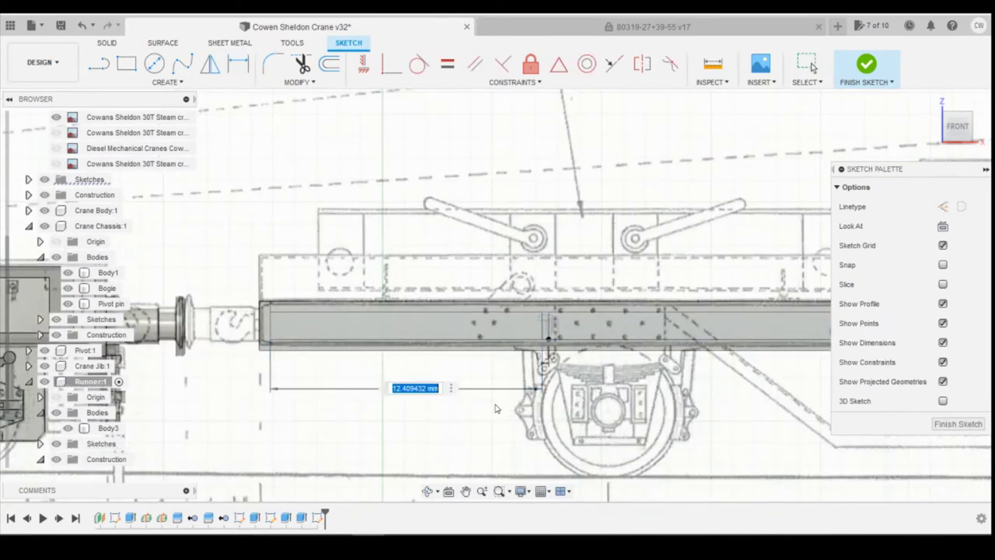
pyautogui.write('12.4')
pyautogui.press('Return')
pyautogui.scroll(5, 555, 363)
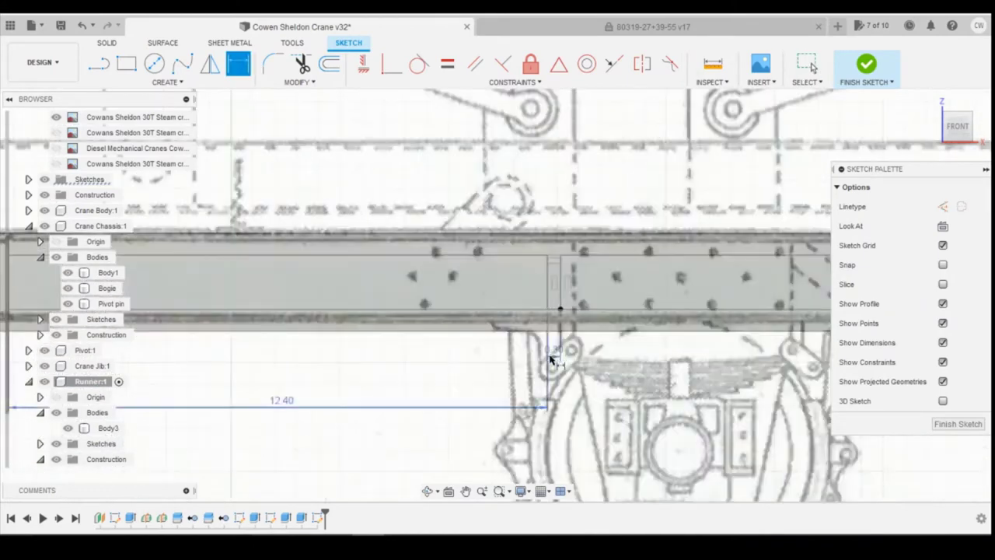
# Dimension the rectangle's height, and compare the frame's ribs with the wagon in the reference photo in Photos
pyautogui.click(557, 284)
pyautogui.click(648, 295)
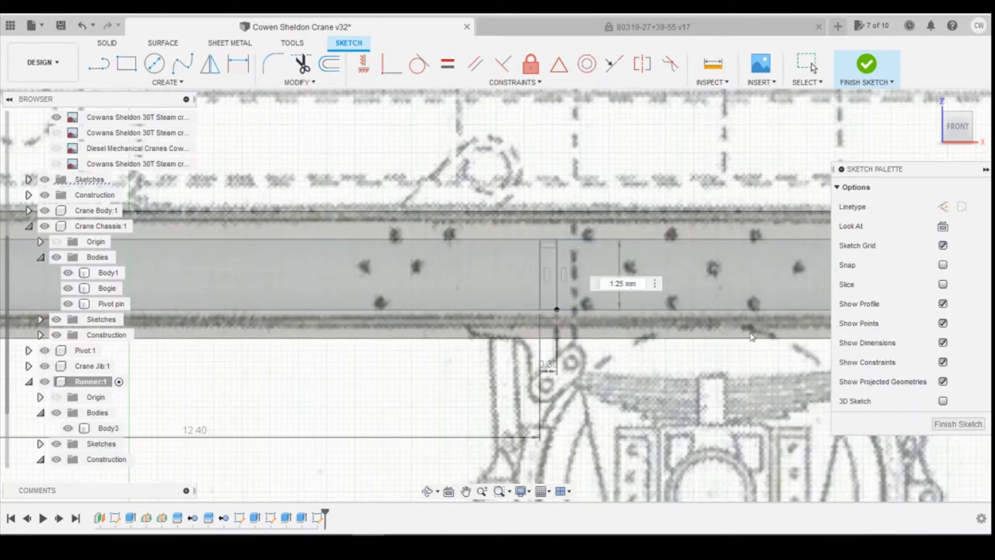
pyautogui.write('10')
pyautogui.press('Return')
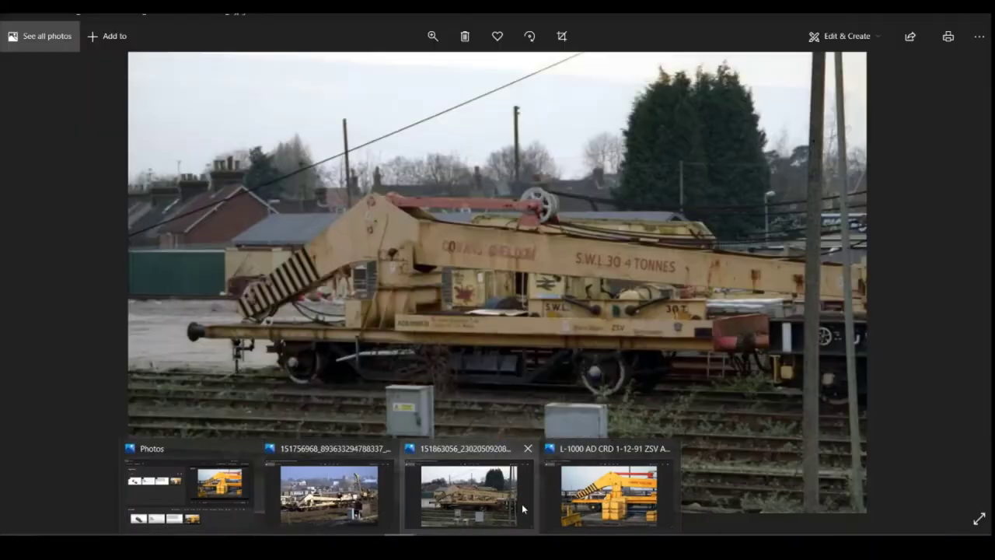
pyautogui.click(522, 504)
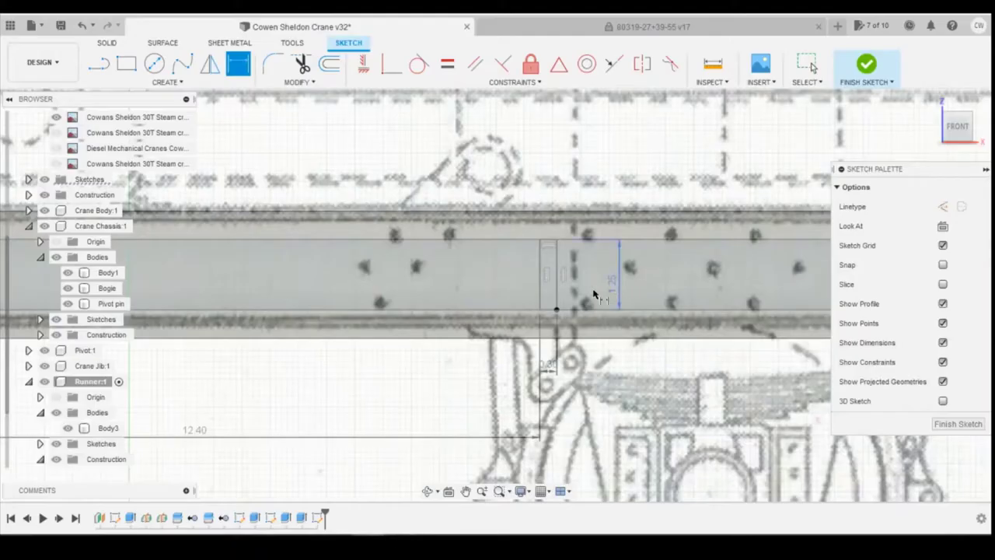
# Extrude the rectangle 0.5 mm as a join to form a rib in the channel, and hide the drawing canvas
pyautogui.rightClick(551, 301)
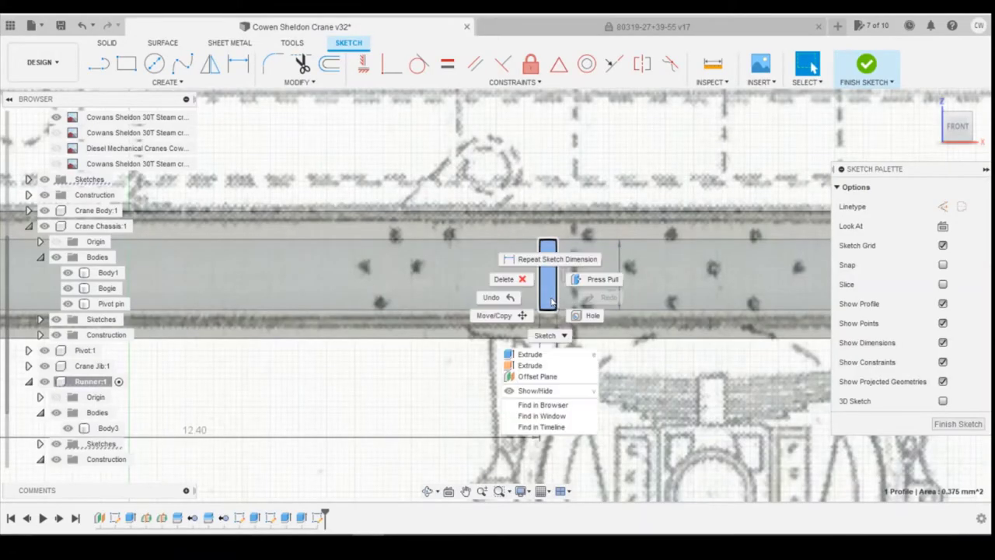
pyautogui.click(536, 351)
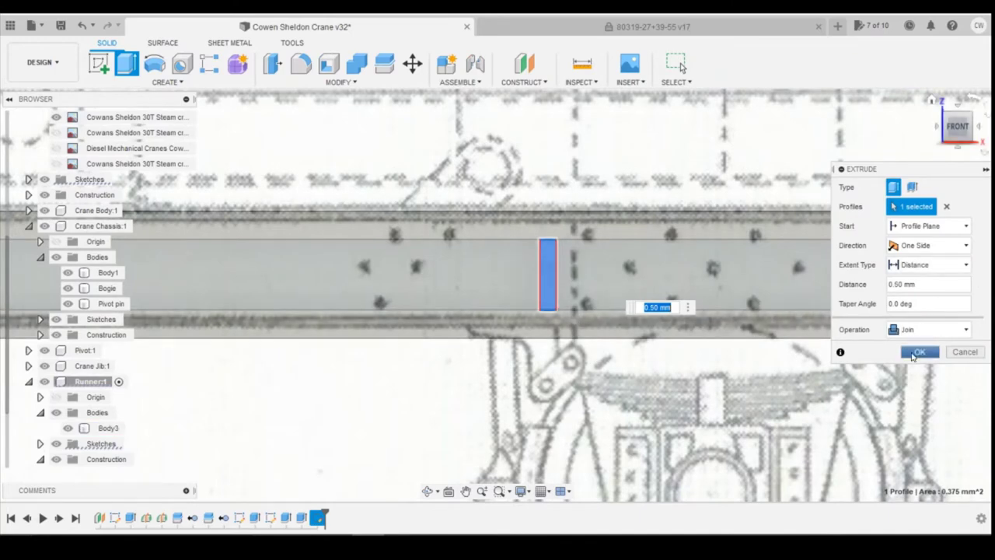
pyautogui.click(920, 351)
pyautogui.click(56, 117)
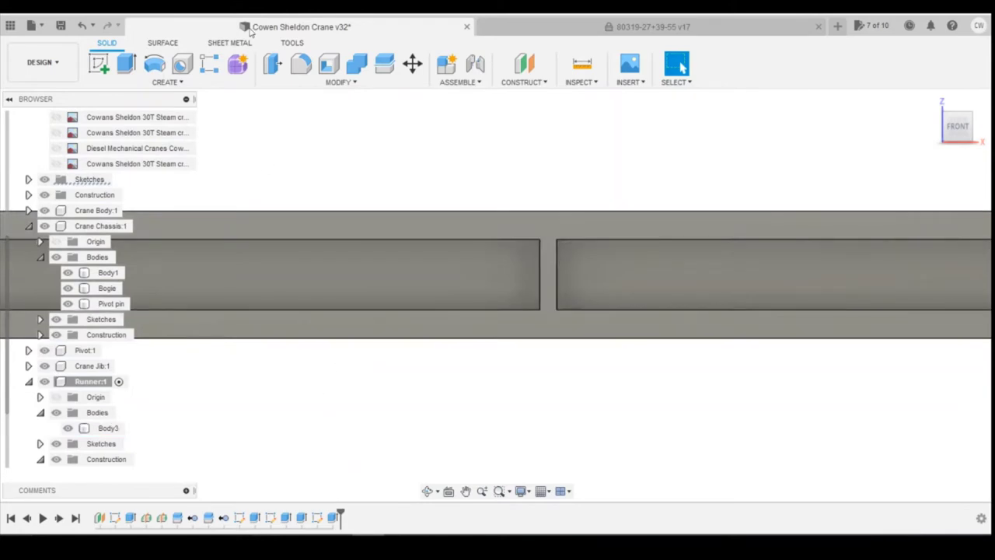
# Try a rectangular pattern of the rib's extrude feature over the shown drawing canvas, and switch the pattern type back to Faces
pyautogui.click(208, 67)
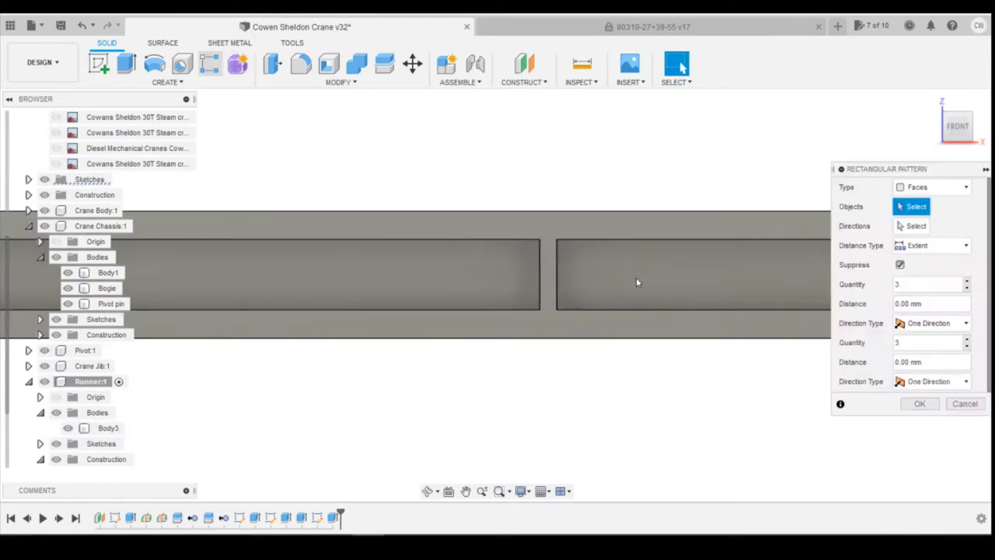
pyautogui.click(56, 117)
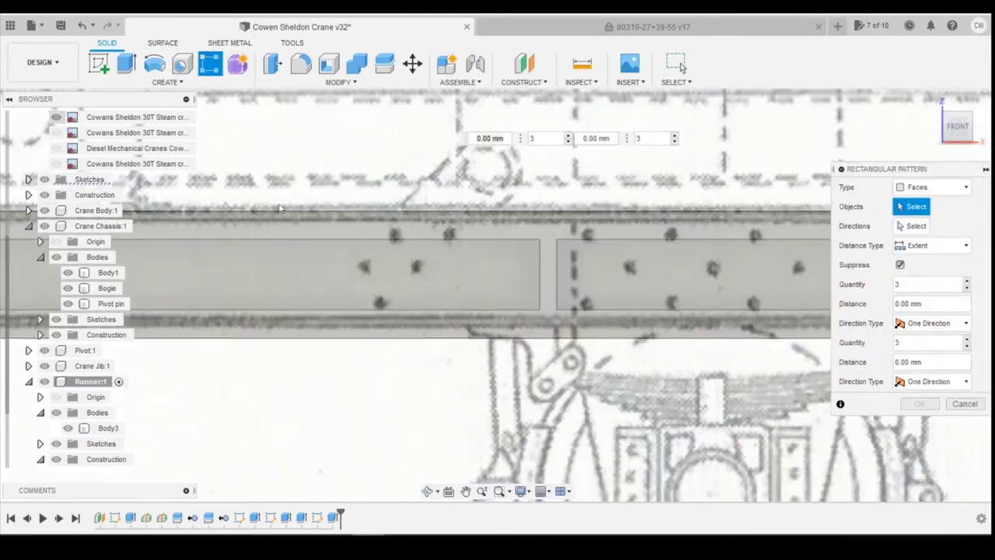
pyautogui.click(932, 187)
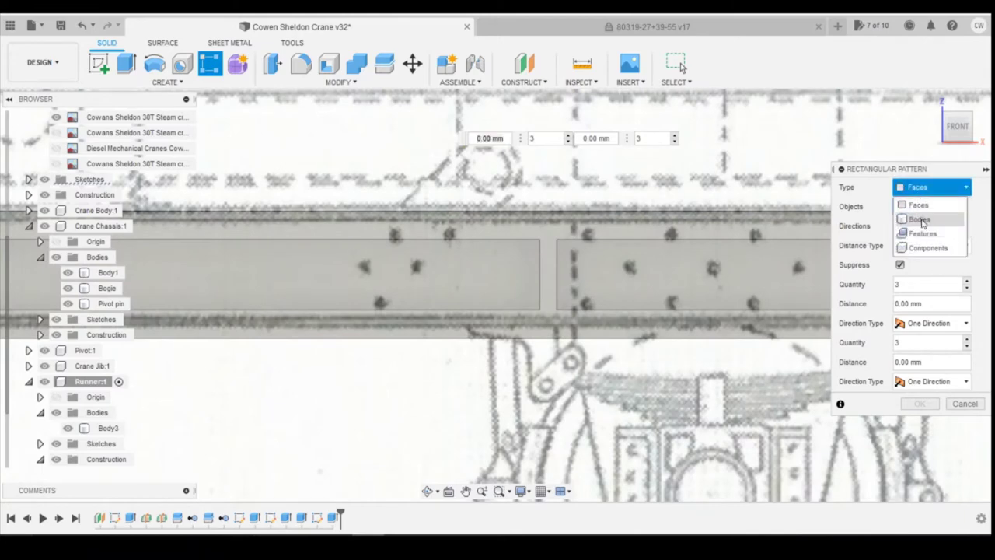
pyautogui.click(924, 234)
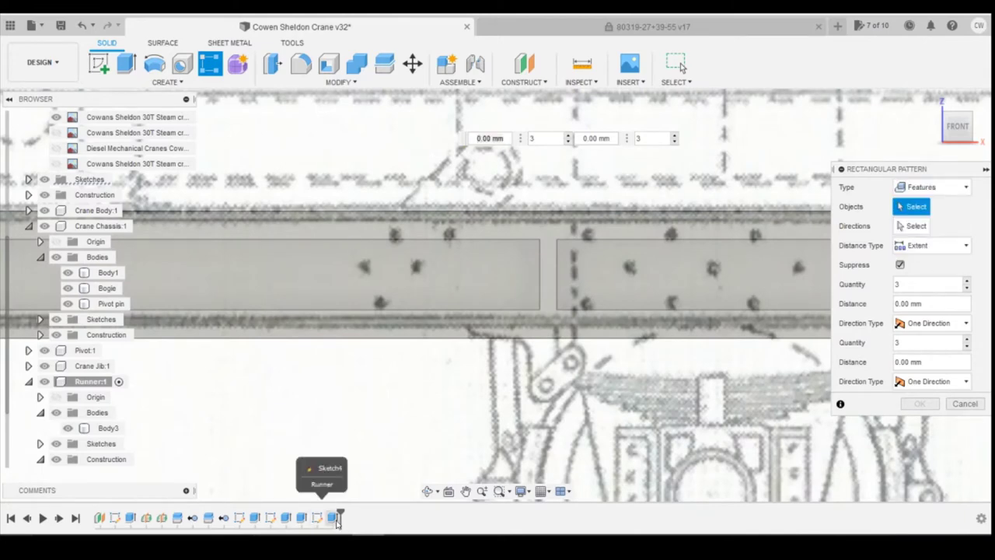
pyautogui.click(333, 517)
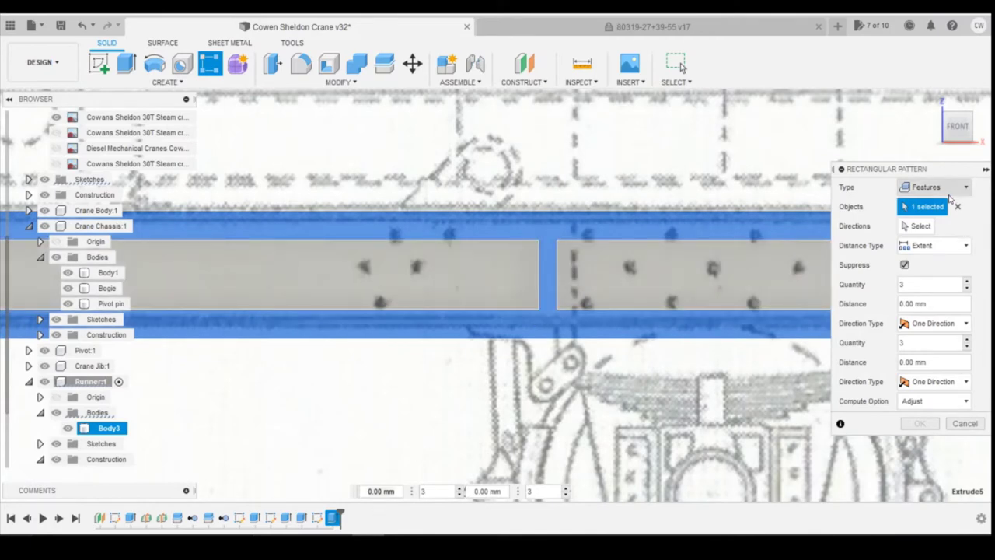
pyautogui.click(945, 193)
pyautogui.click(919, 210)
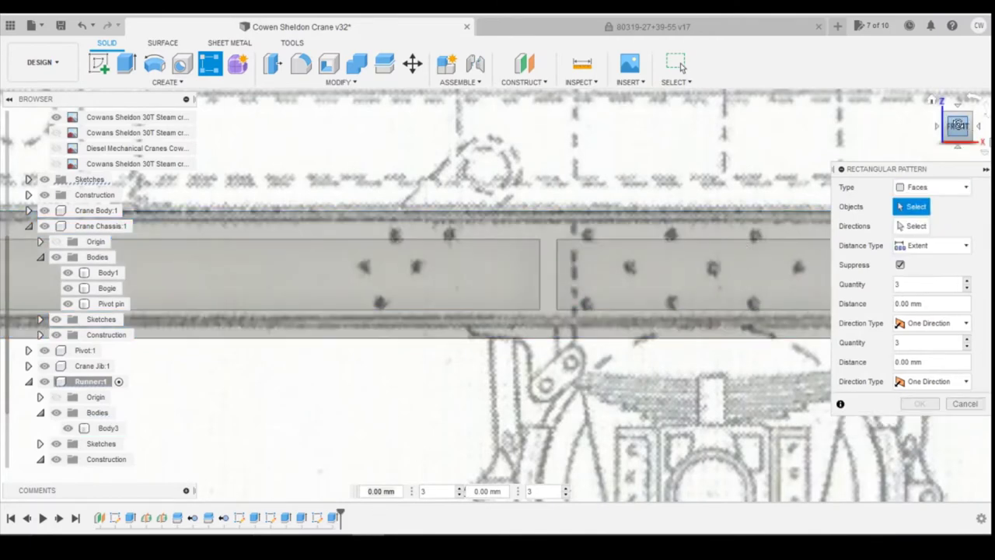
# Try to pattern the rib's faces along the channel's lower edge towards the crane-side end
pyautogui.moveTo(956, 127); pyautogui.dragTo(929, 129)
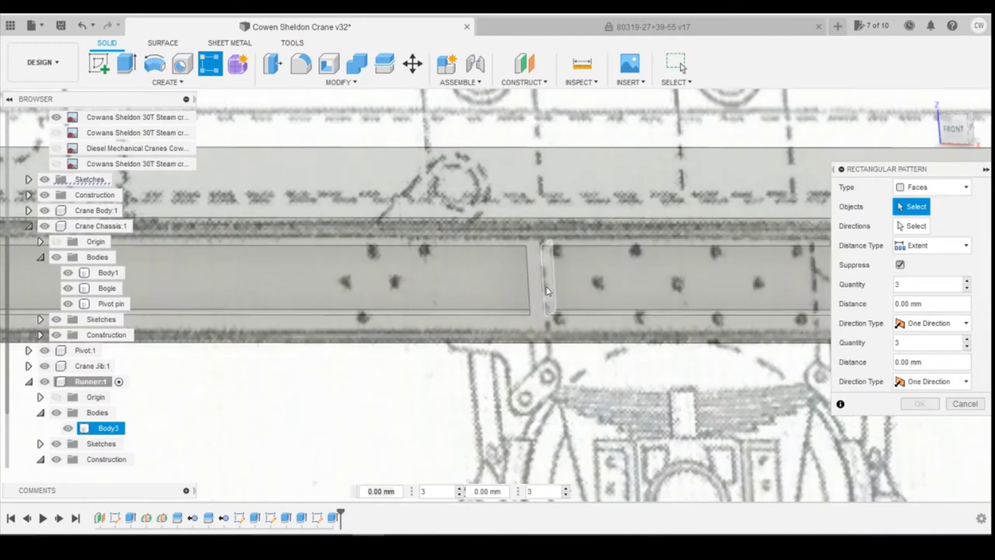
pyautogui.click(548, 290)
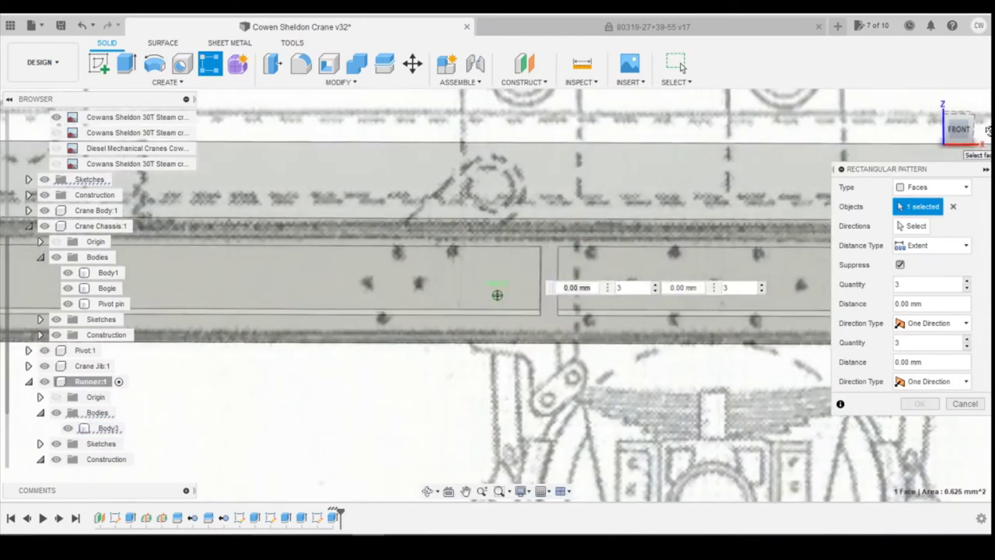
pyautogui.click(544, 281)
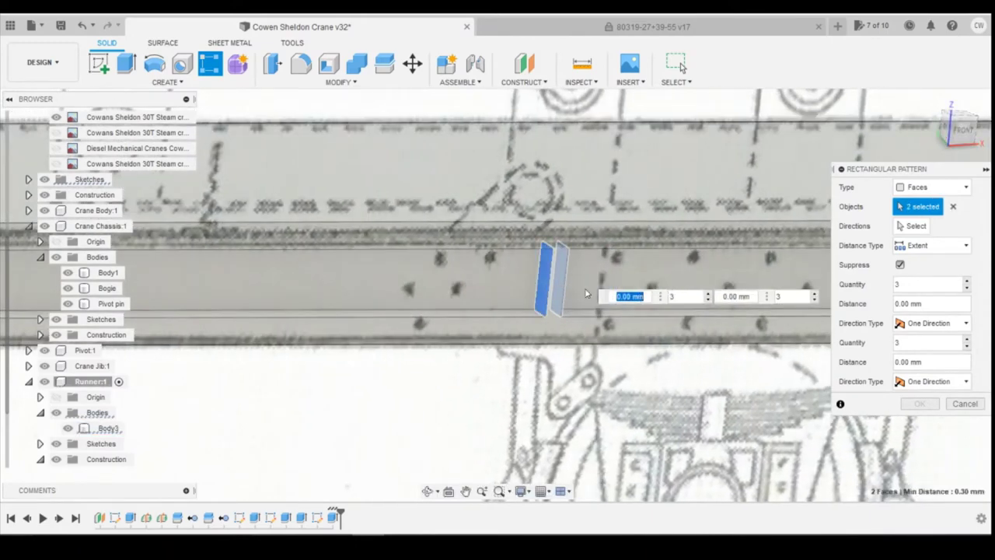
pyautogui.click(917, 229)
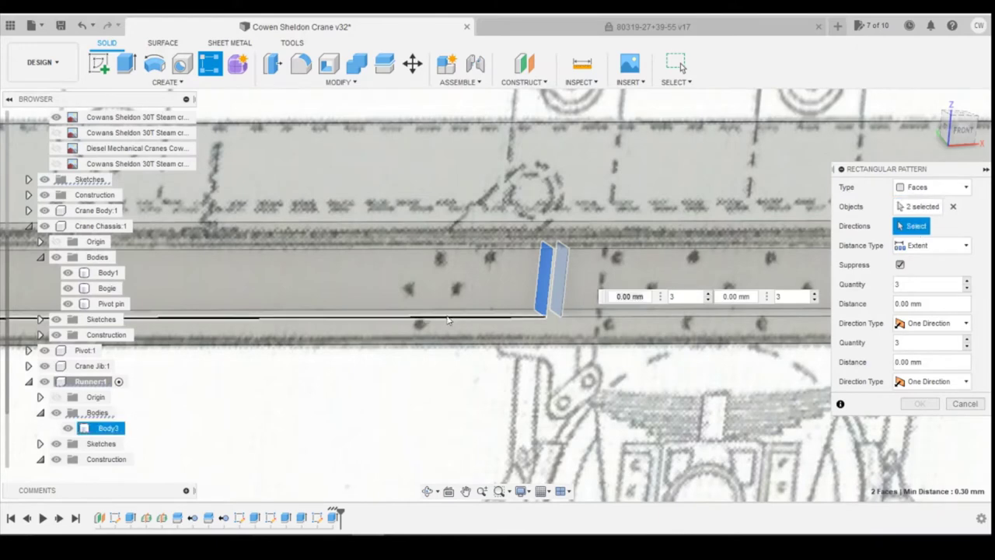
pyautogui.click(449, 318)
pyautogui.moveTo(949, 130); pyautogui.dragTo(965, 132)
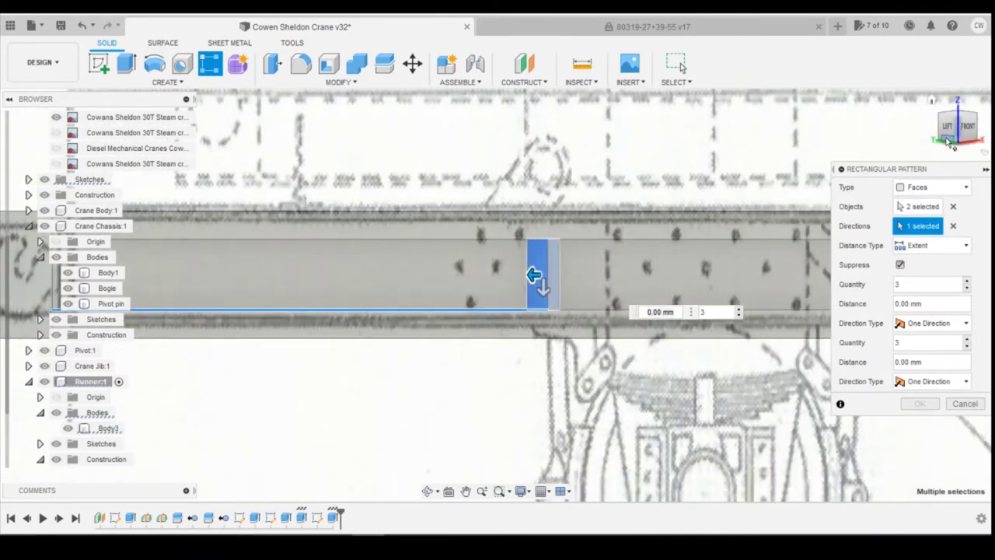
pyautogui.click(967, 126)
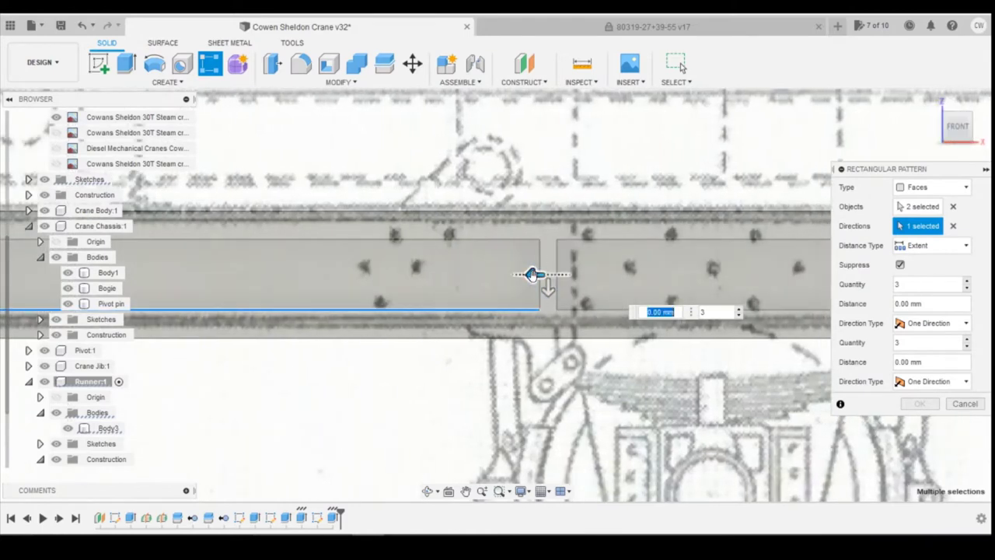
pyautogui.moveTo(531, 274); pyautogui.dragTo(478, 275)
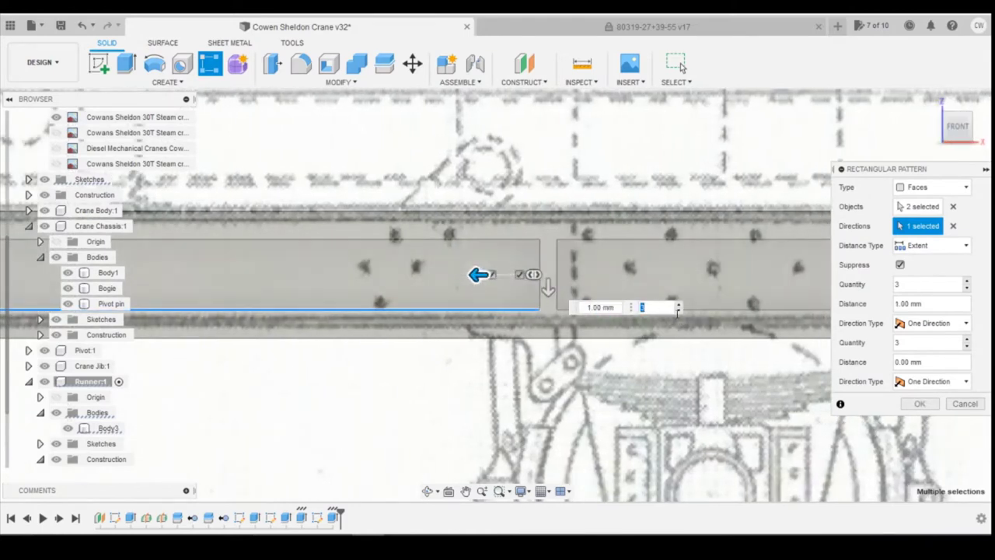
pyautogui.moveTo(479, 287); pyautogui.dragTo(461, 277)
pyautogui.click(919, 403)
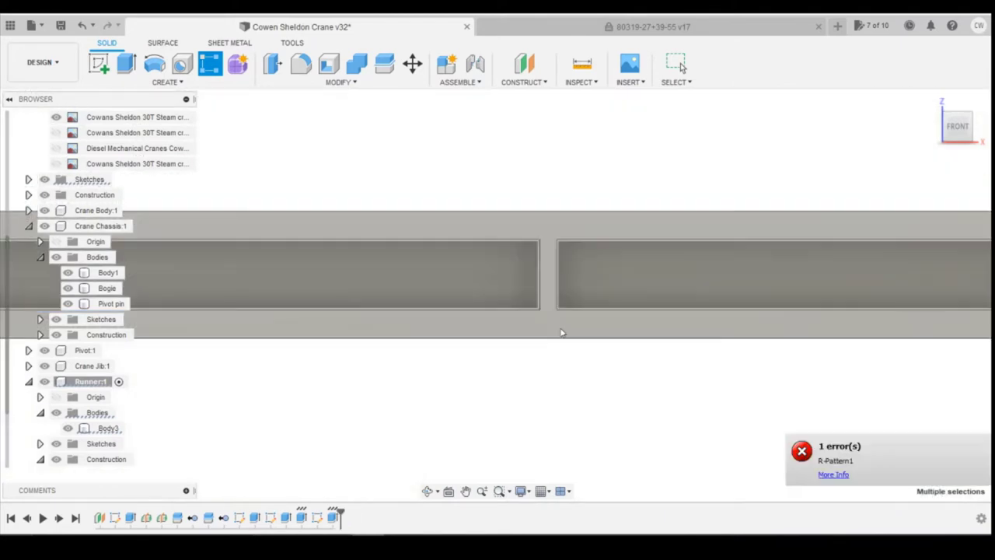
# Edit the rib's extrusion and set its distance to 0.49 mm, keeping the join operation
pyautogui.click(545, 266)
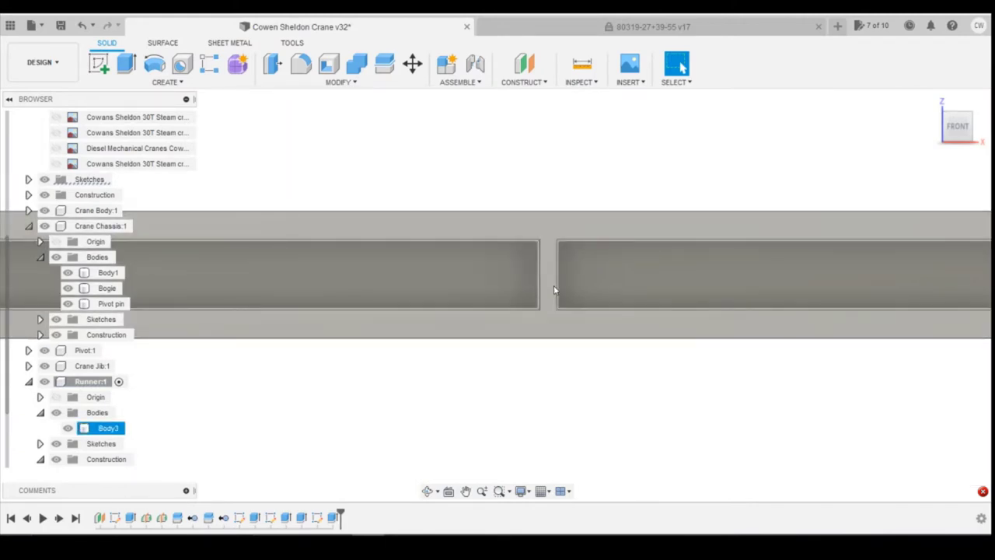
pyautogui.click(461, 385)
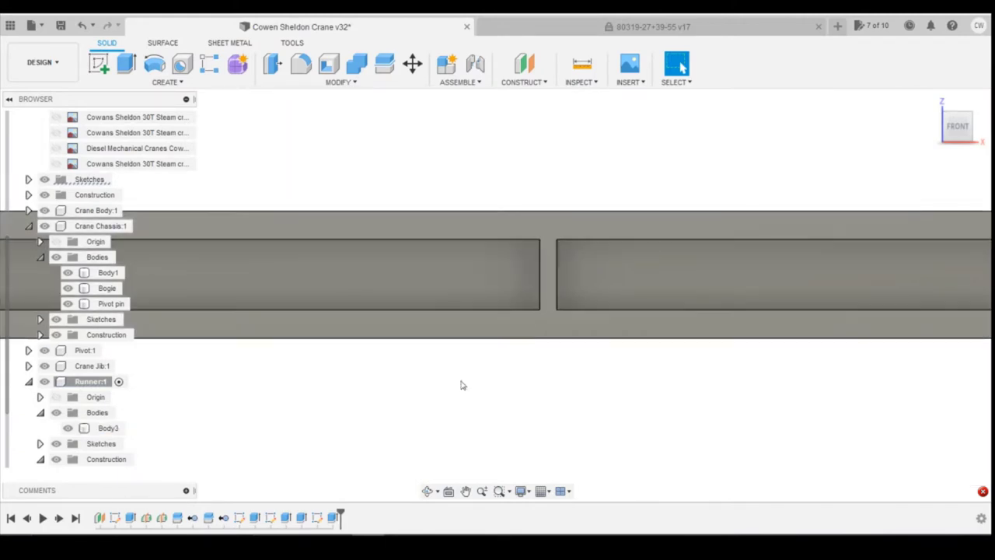
pyautogui.click(334, 518)
pyautogui.rightClick(334, 518)
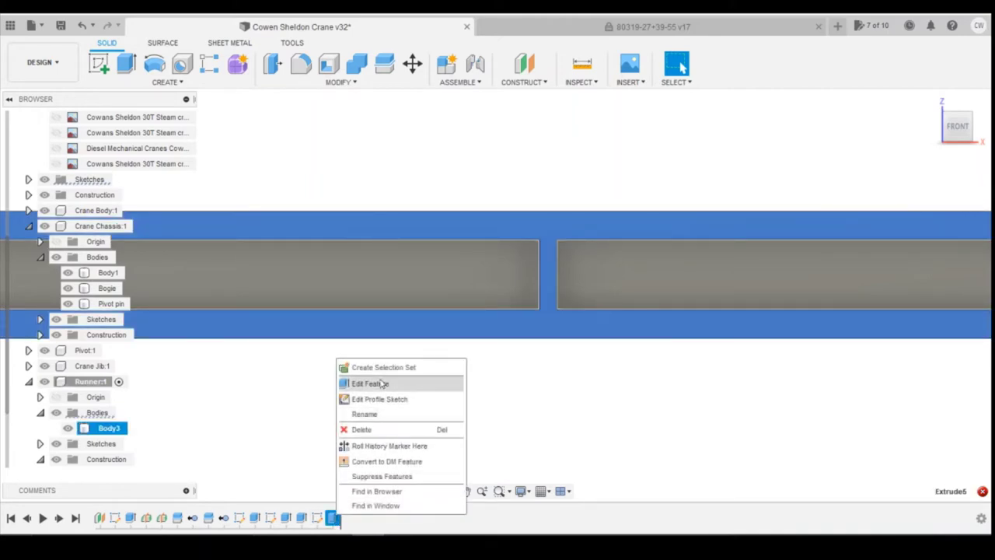
pyautogui.click(532, 391)
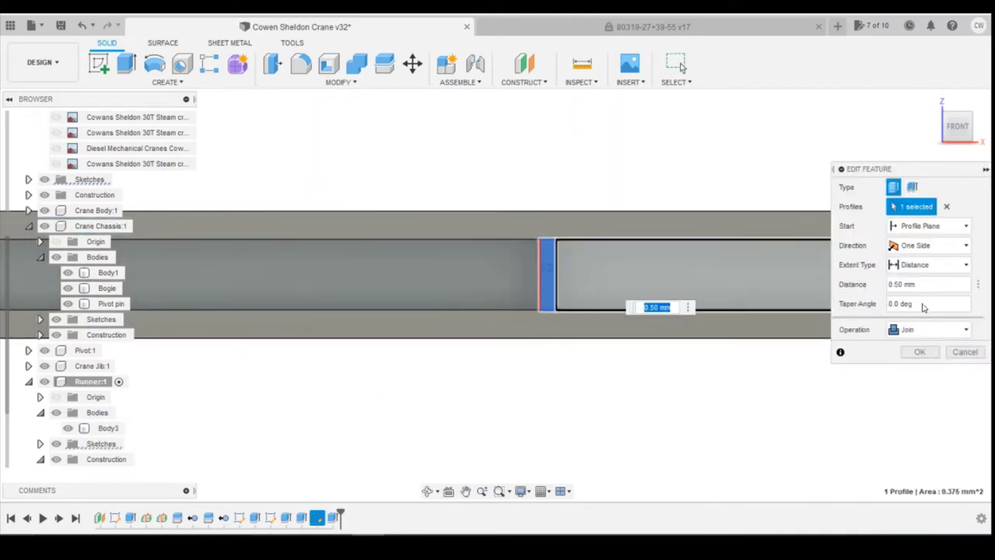
pyautogui.moveTo(958, 126); pyautogui.dragTo(953, 134)
pyautogui.keyDown('shift'); pyautogui.moveTo(529, 289); pyautogui.dragTo(523, 290, button='middle'); pyautogui.keyUp('shift')
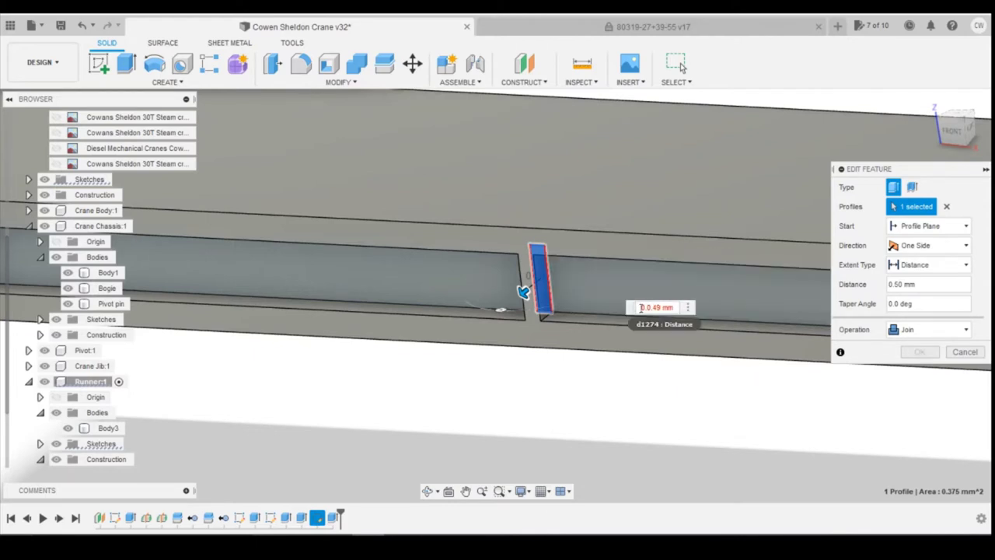
pyautogui.moveTo(647, 307); pyautogui.dragTo(639, 307)
pyautogui.press('BackSpace')
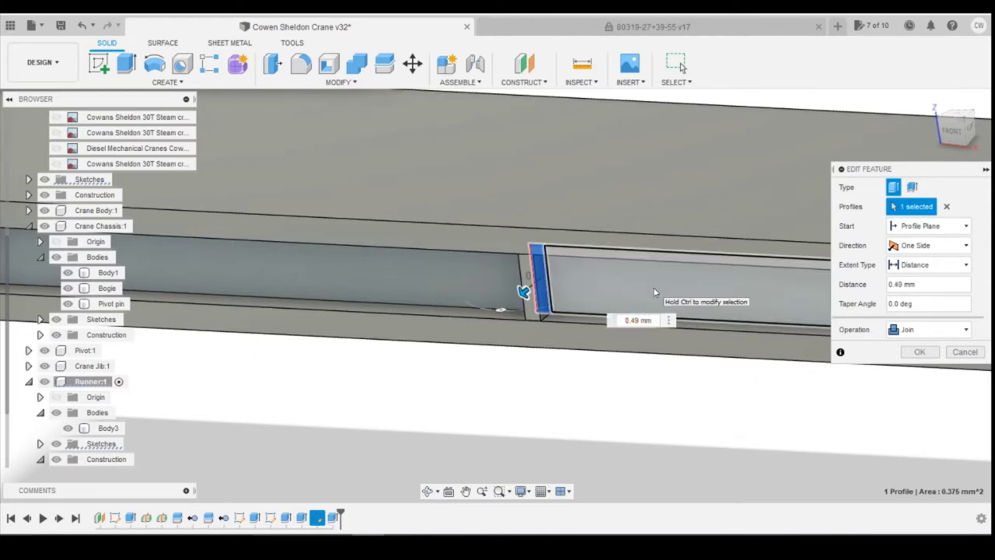
pyautogui.press('Return')
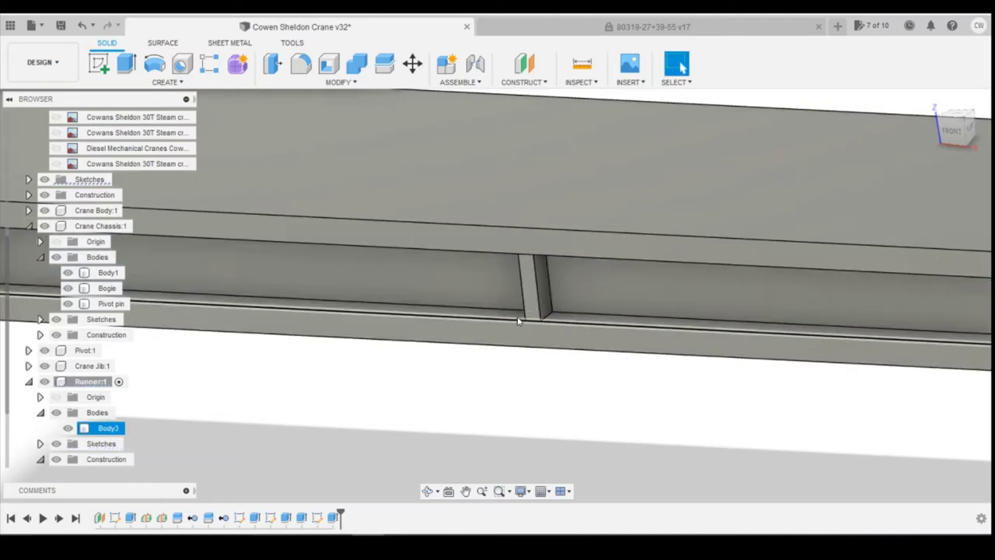
pyautogui.press('Escape')
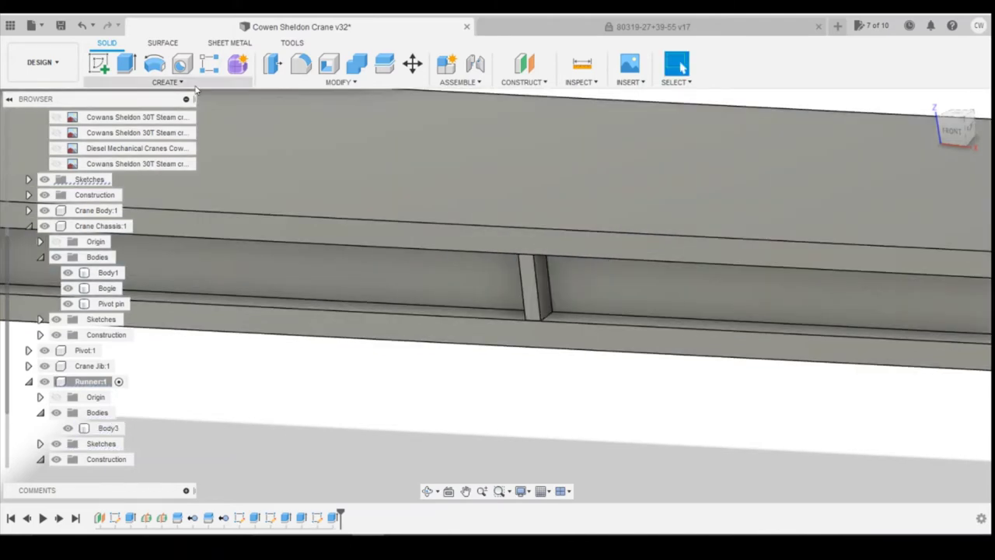
# Set up a Features-type rectangular pattern with the rib's extrusion as its object, and show the drawing canvas in front view
pyautogui.click(211, 64)
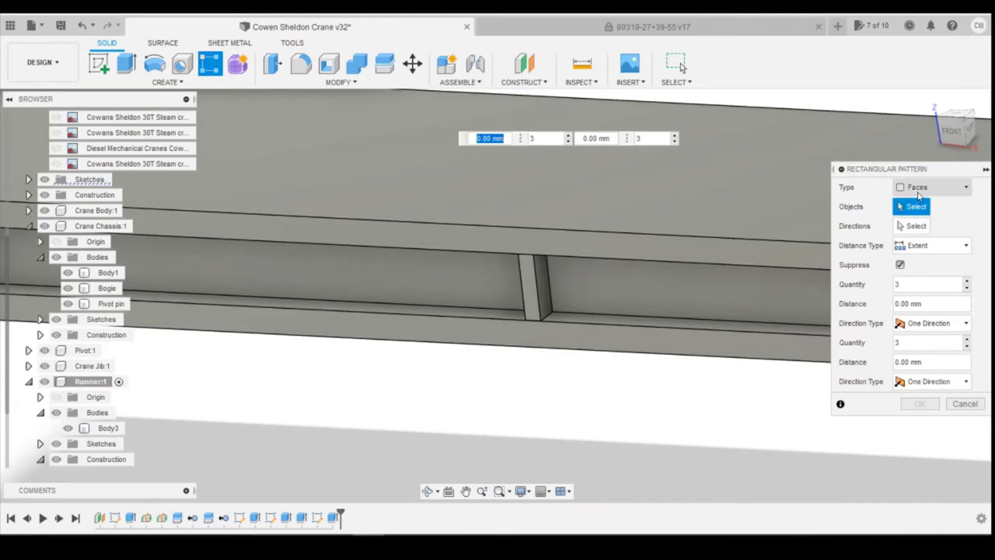
pyautogui.click(930, 187)
pyautogui.click(922, 234)
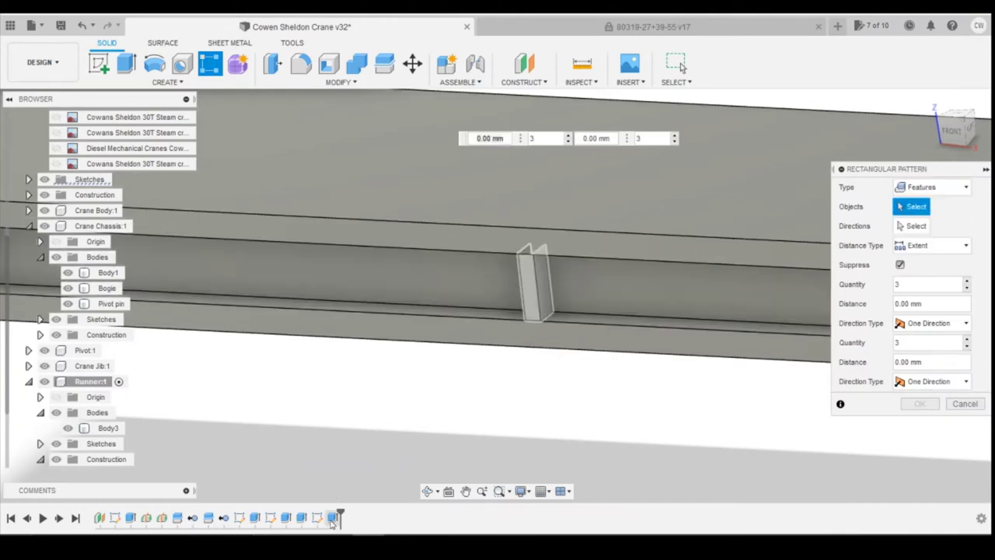
pyautogui.click(334, 517)
pyautogui.click(952, 131)
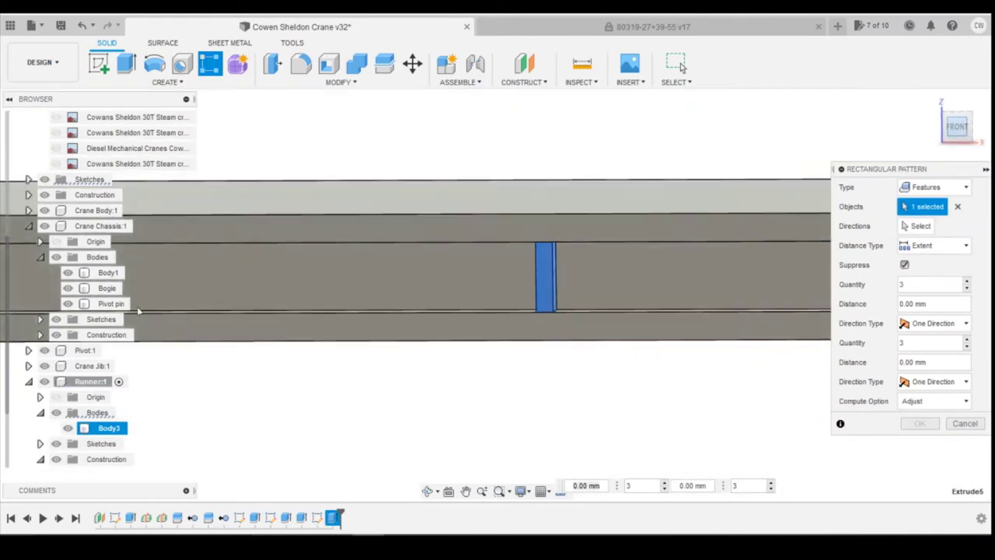
pyautogui.click(56, 117)
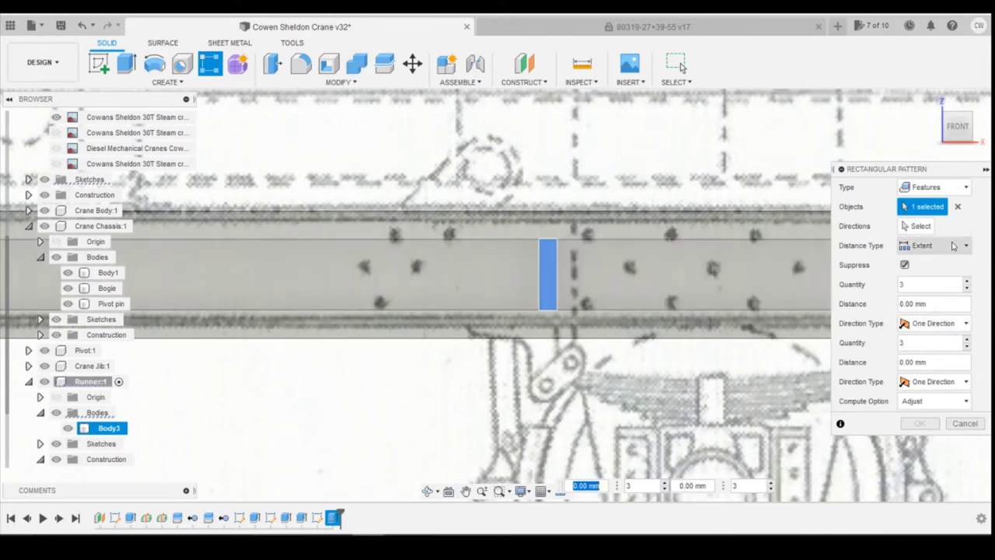
# Pattern the rib along the channel's lower edge with quantity 2 and a distance of -1.20 mm
pyautogui.click(917, 226)
pyautogui.click(472, 311)
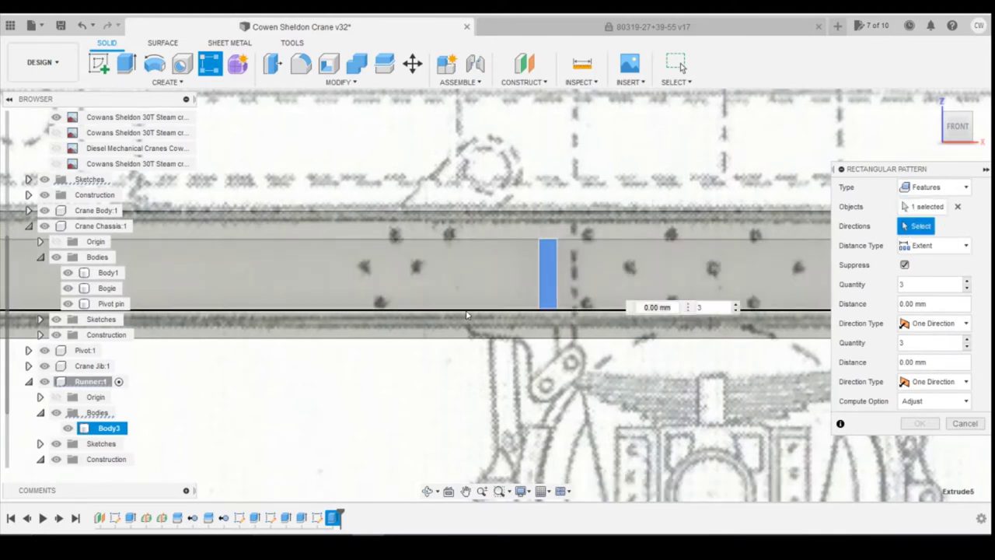
pyautogui.moveTo(566, 272); pyautogui.dragTo(503, 273)
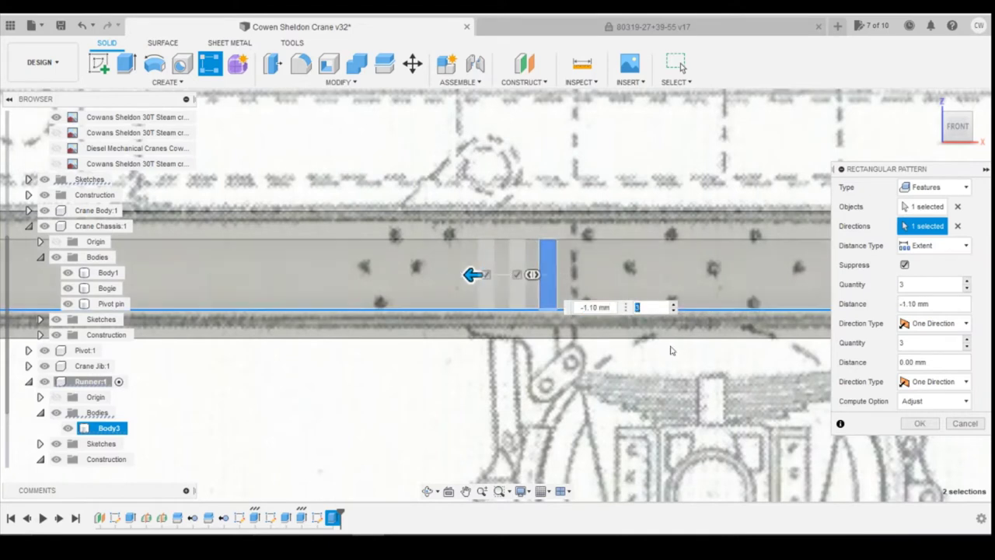
pyautogui.write('2')
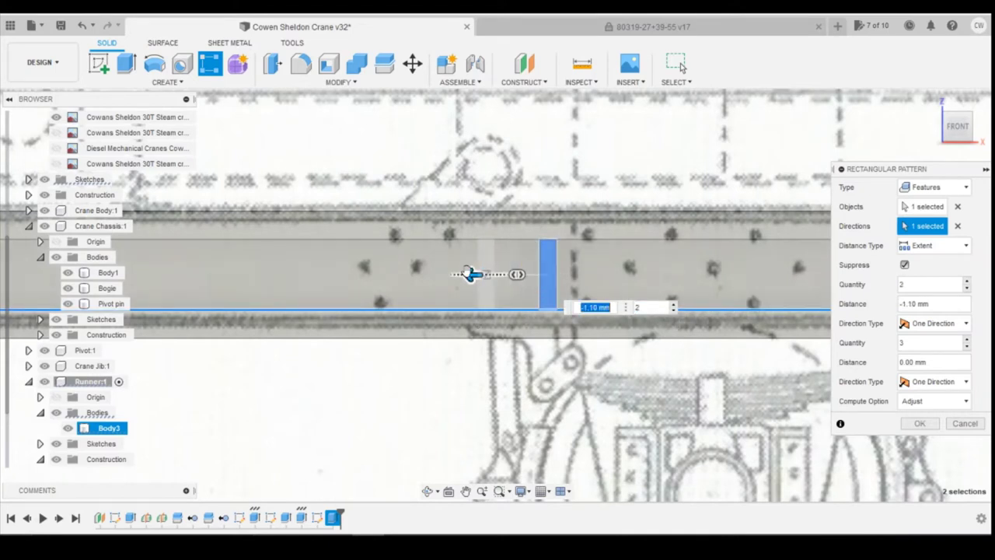
pyautogui.press('Tab')
pyautogui.moveTo(460, 277); pyautogui.dragTo(460, 277)
pyautogui.press('Tab')
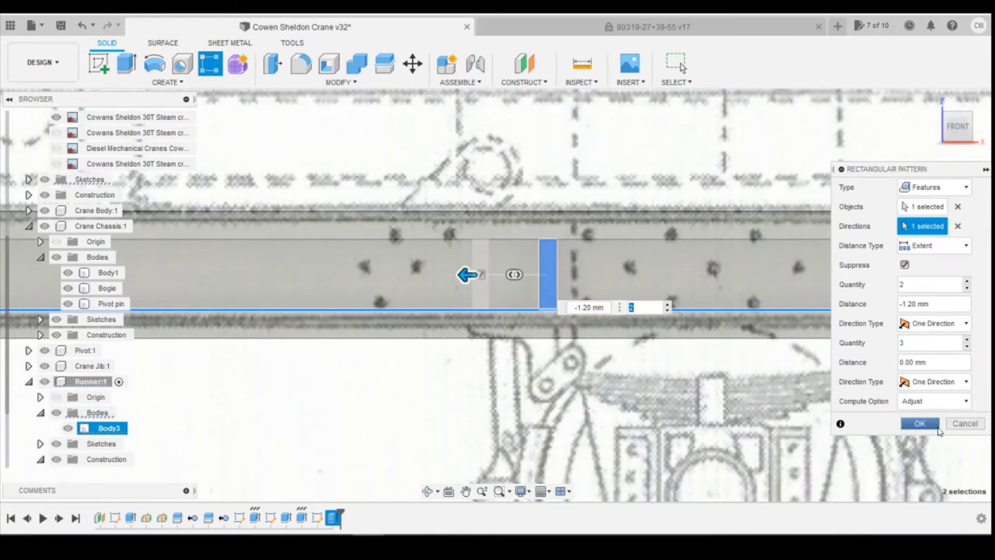
pyautogui.click(934, 428)
# Set up a rectangular pattern of the rib's extrusion and its first pattern, directed along the channel's lower edge
pyautogui.scroll(-2, 729, 328)
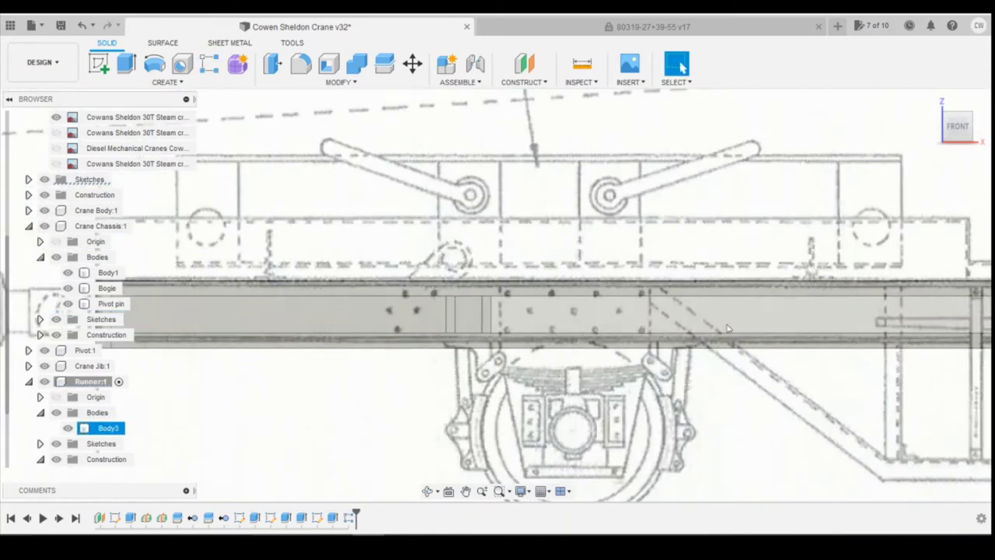
pyautogui.scroll(2, 694, 325)
pyautogui.click(408, 253)
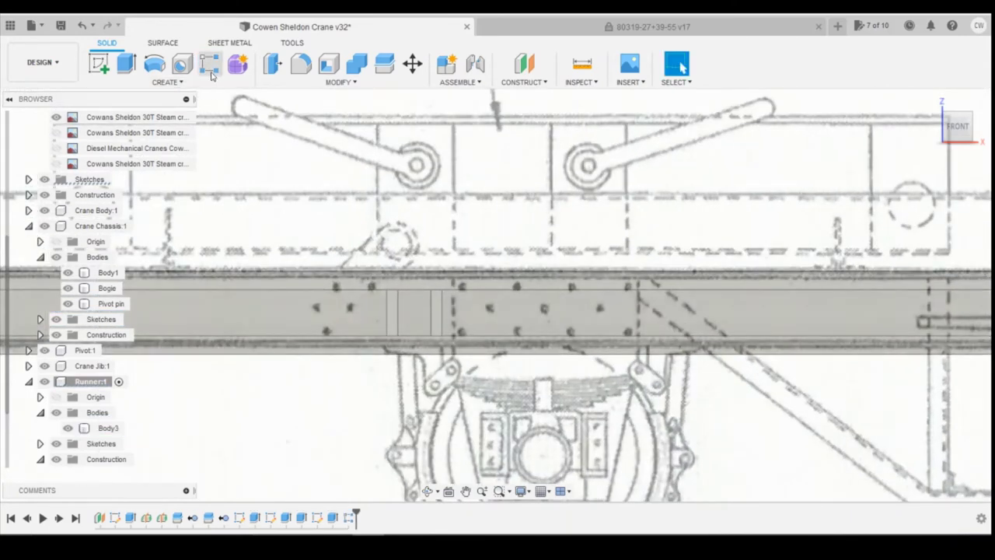
pyautogui.click(210, 65)
pyautogui.click(346, 518)
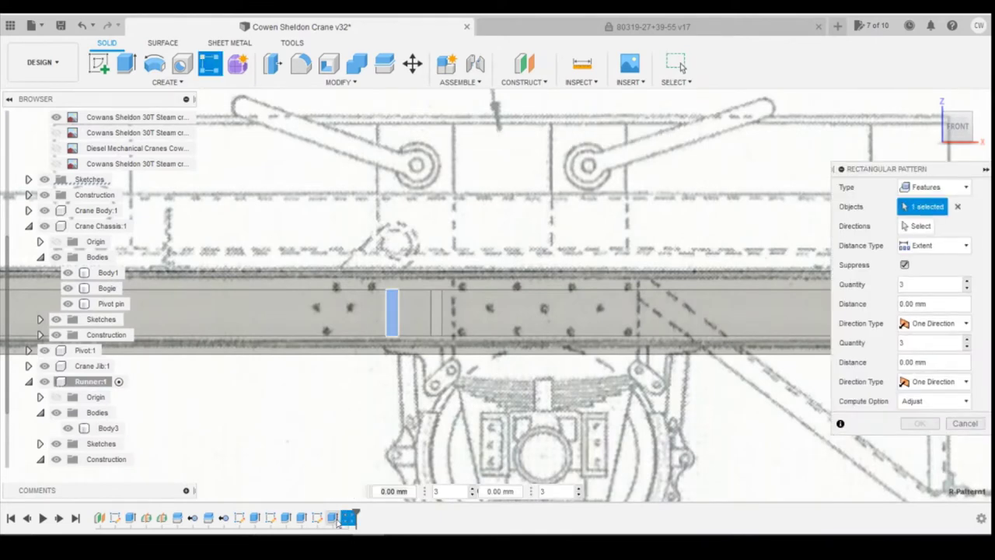
pyautogui.keyDown('ctrl'); pyautogui.click(332, 518); pyautogui.keyUp('ctrl')
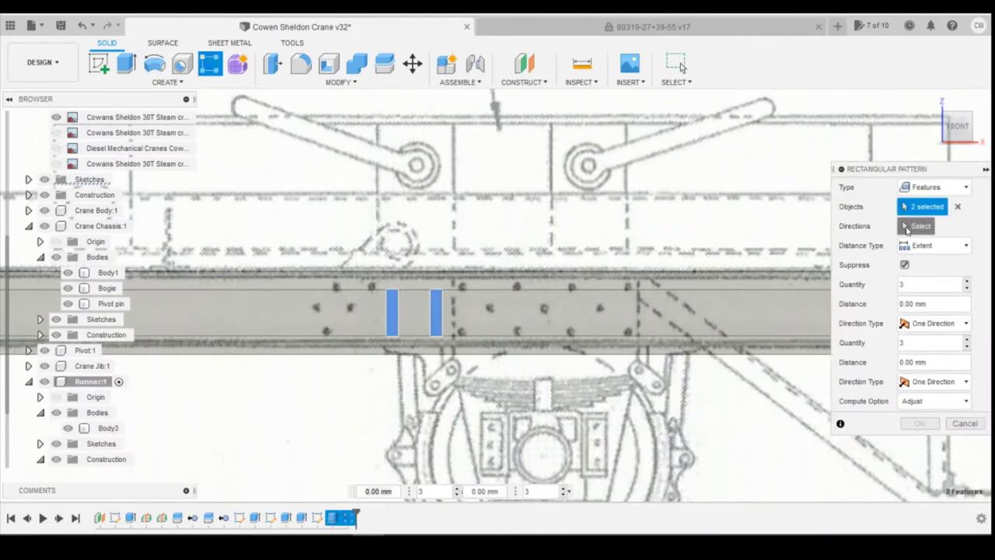
pyautogui.click(906, 230)
pyautogui.click(464, 337)
# Repeat the rib pair on the other side of the wheel with quantity 2 and a distance of -7.10 mm
pyautogui.scroll(-2, 505, 374)
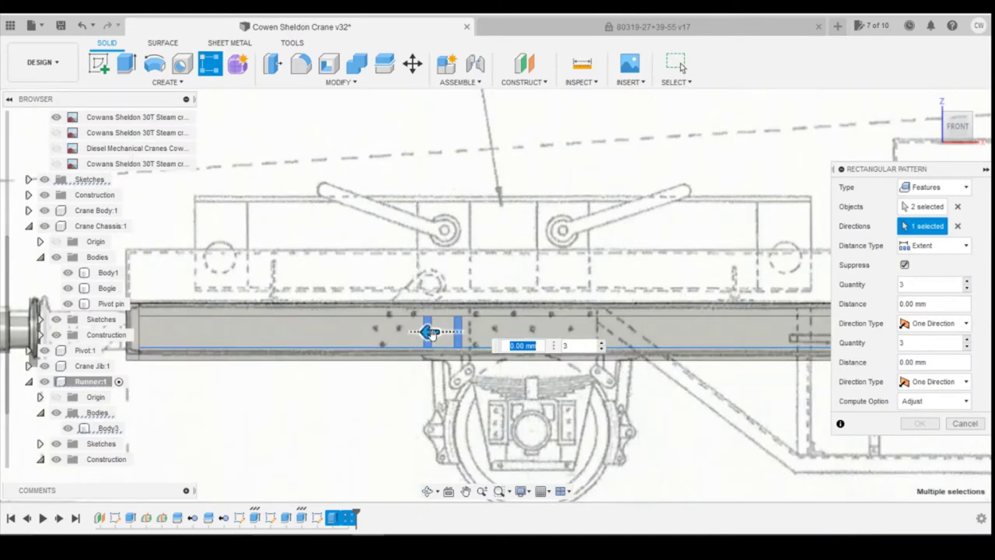
pyautogui.moveTo(432, 333); pyautogui.dragTo(675, 339)
pyautogui.click(884, 369)
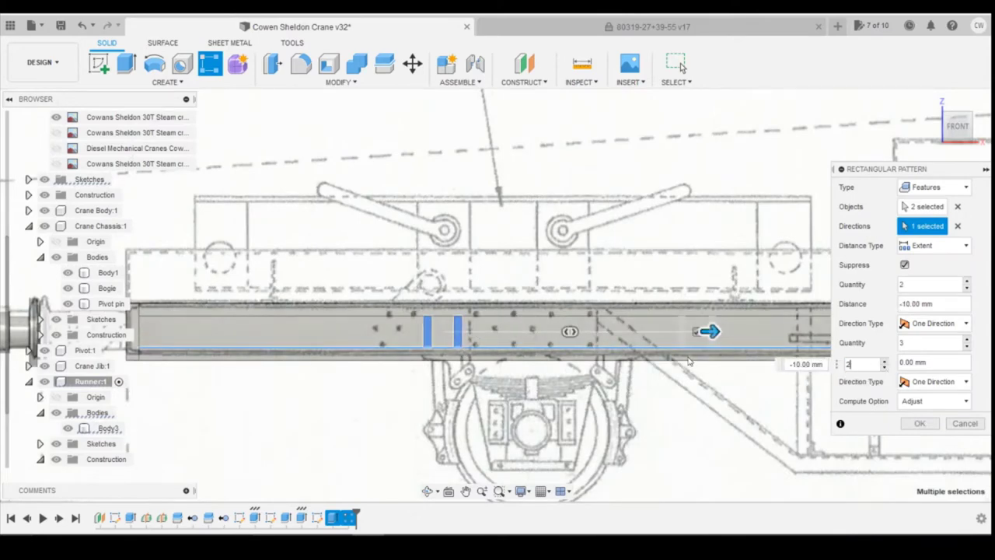
pyautogui.scroll(3, 687, 362)
pyautogui.moveTo(715, 309); pyautogui.dragTo(576, 309)
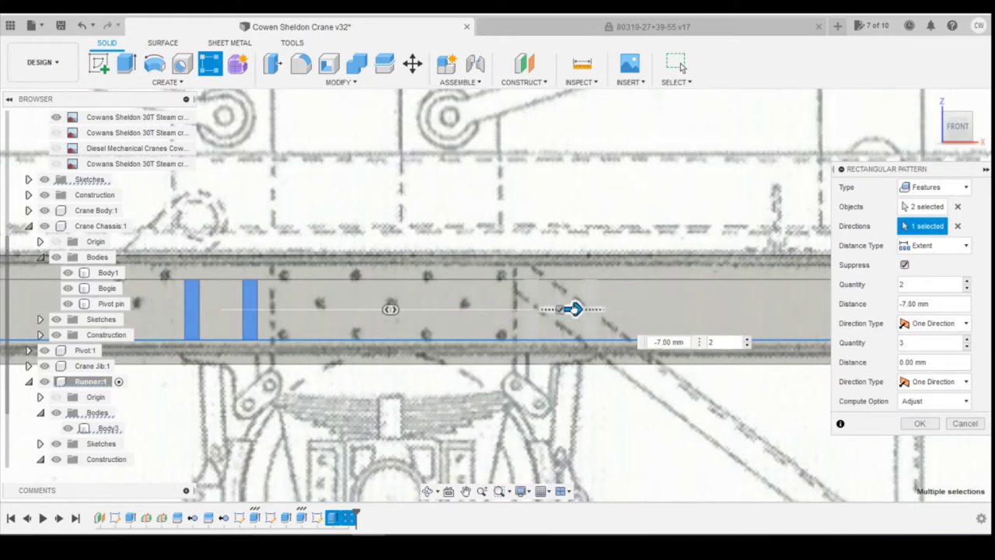
pyautogui.scroll(1, 573, 309)
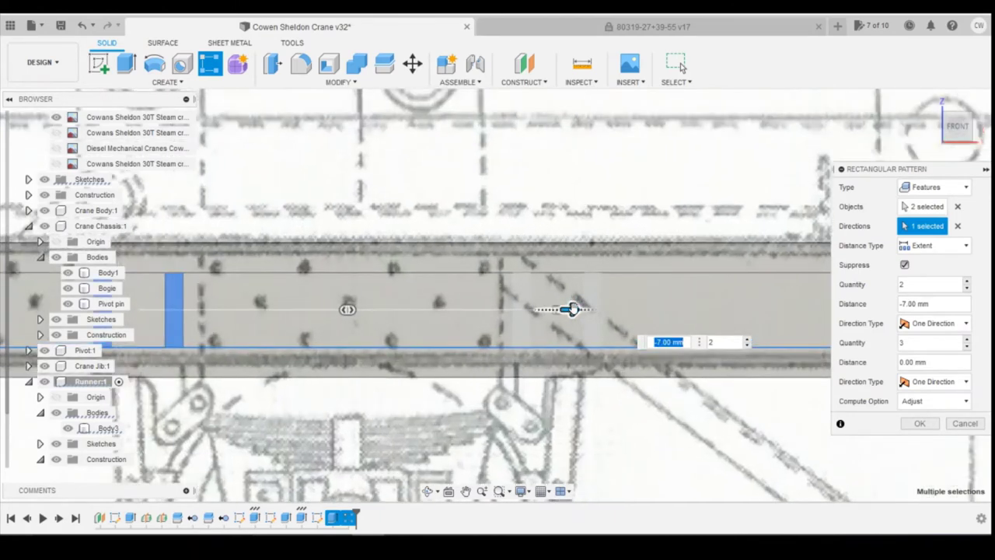
pyautogui.moveTo(571, 309); pyautogui.dragTo(577, 309)
pyautogui.scroll(-3, 626, 399)
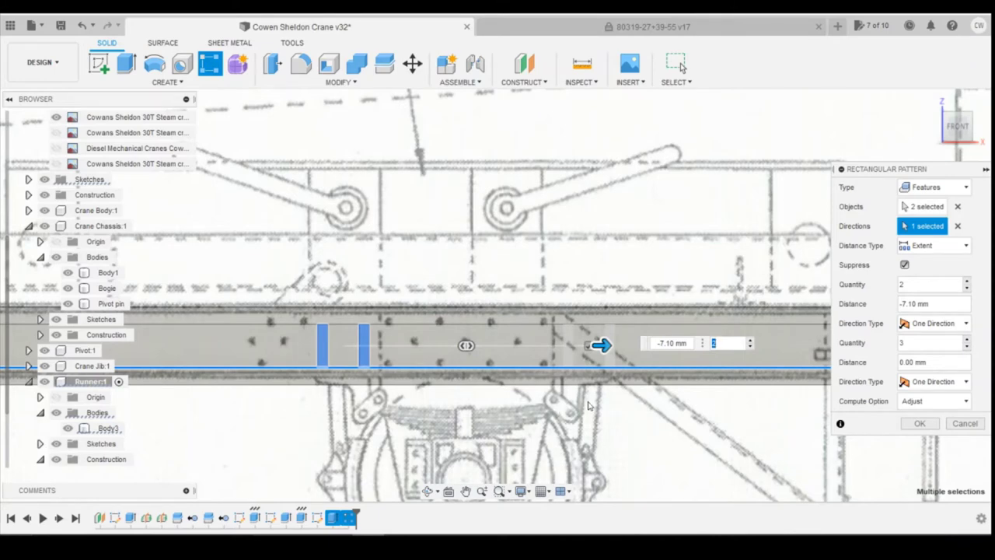
pyautogui.scroll(1, 587, 404)
pyautogui.press('Return')
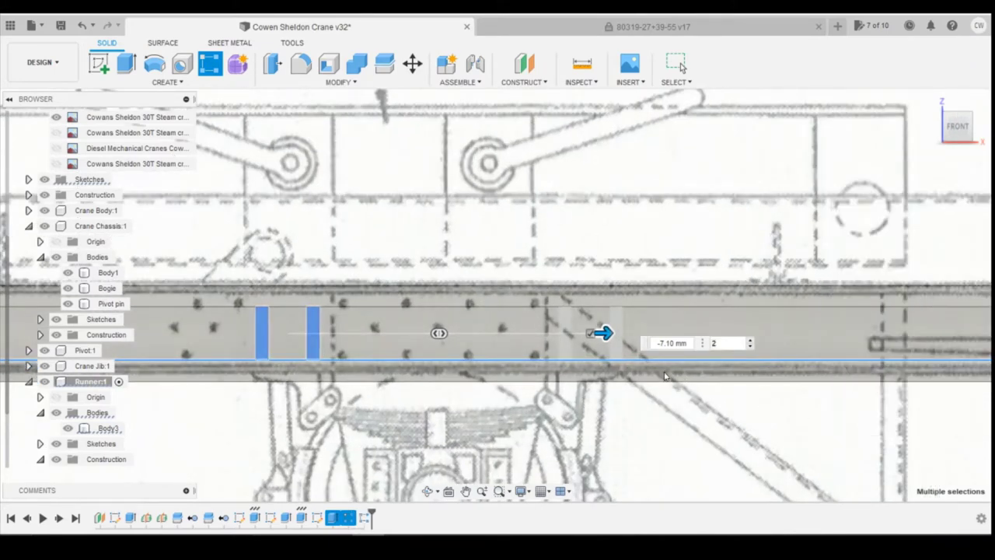
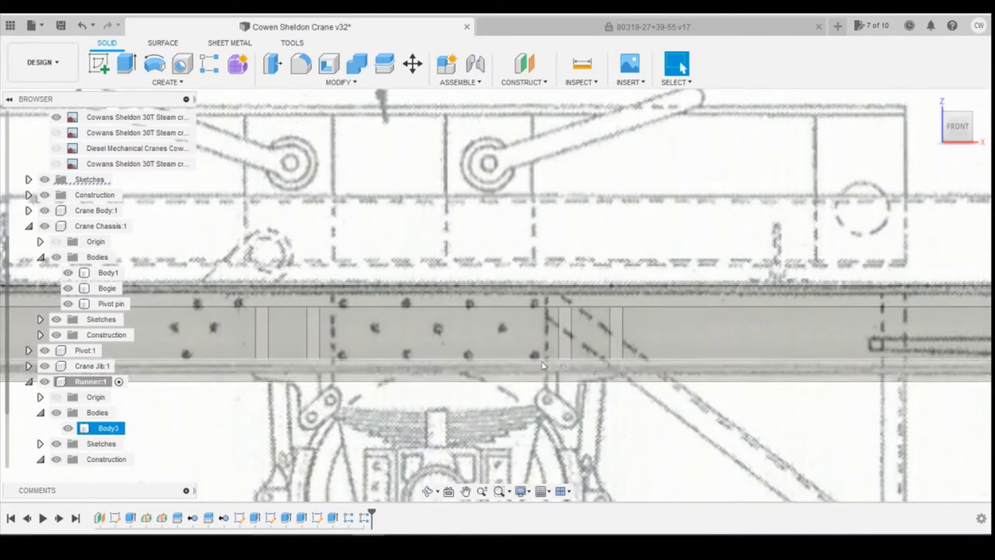
# Compare the positions of the patterned rib pairs with the drawing canvas around the wheel, from the front and at an angle
pyautogui.scroll(-2, 663, 379)
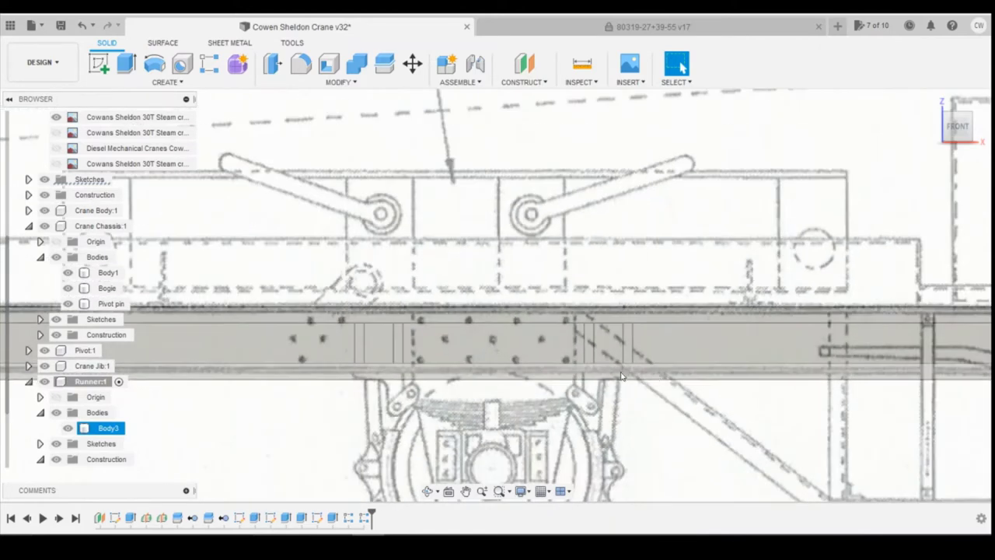
pyautogui.scroll(-2, 648, 384)
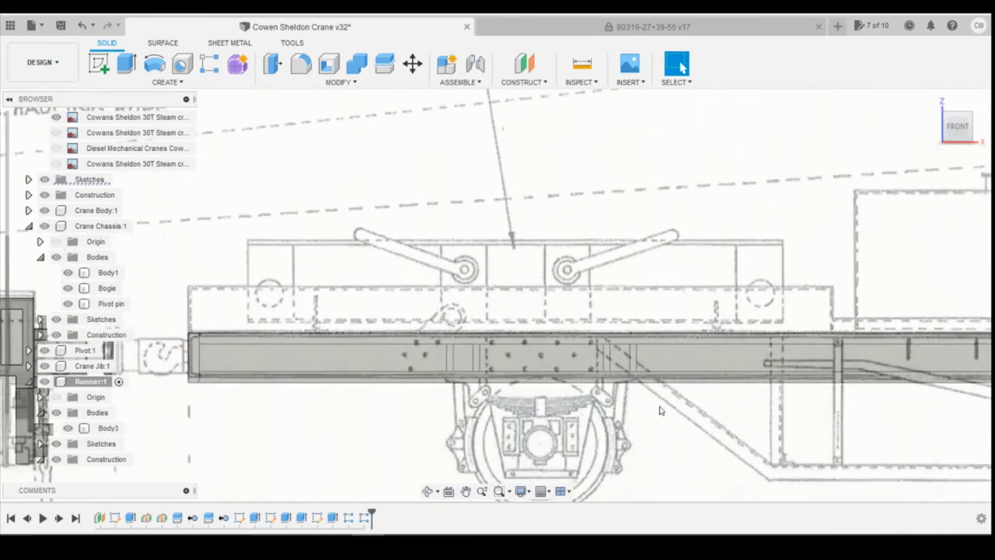
pyautogui.scroll(2, 648, 420)
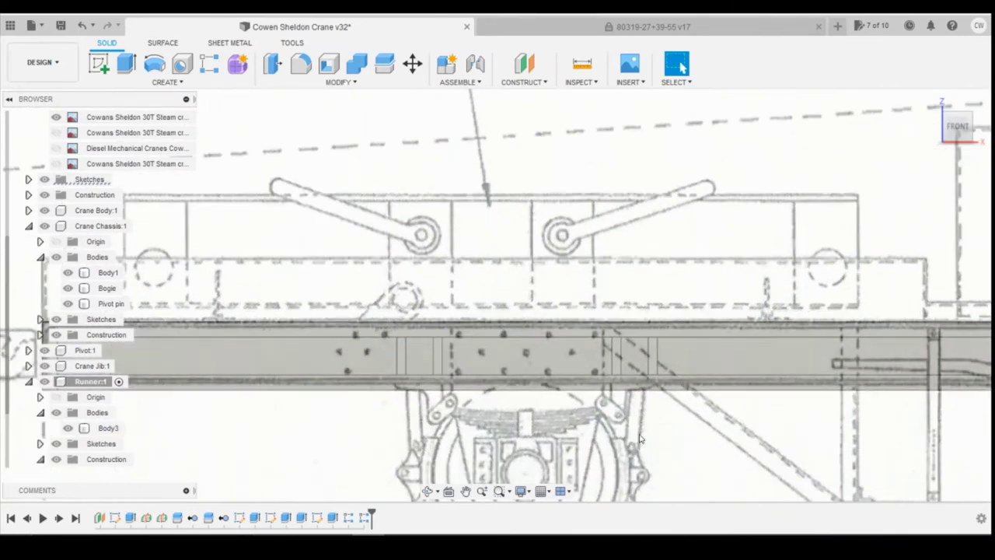
pyautogui.scroll(-2, 639, 436)
pyautogui.click(619, 388)
pyautogui.scroll(3, 620, 388)
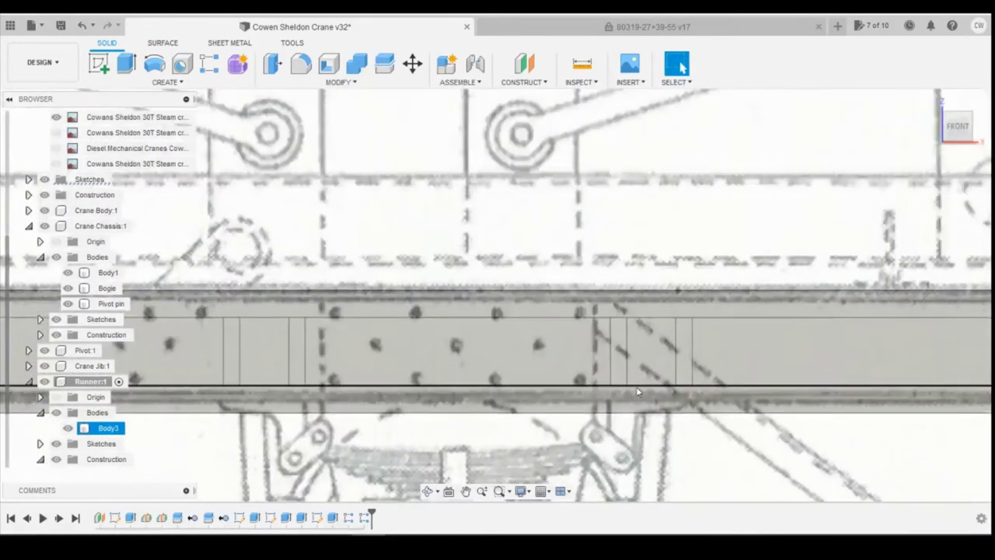
pyautogui.press('Escape')
pyautogui.moveTo(950, 116); pyautogui.dragTo(923, 133)
pyautogui.scroll(-2, 833, 349)
pyautogui.scroll(1, 742, 362)
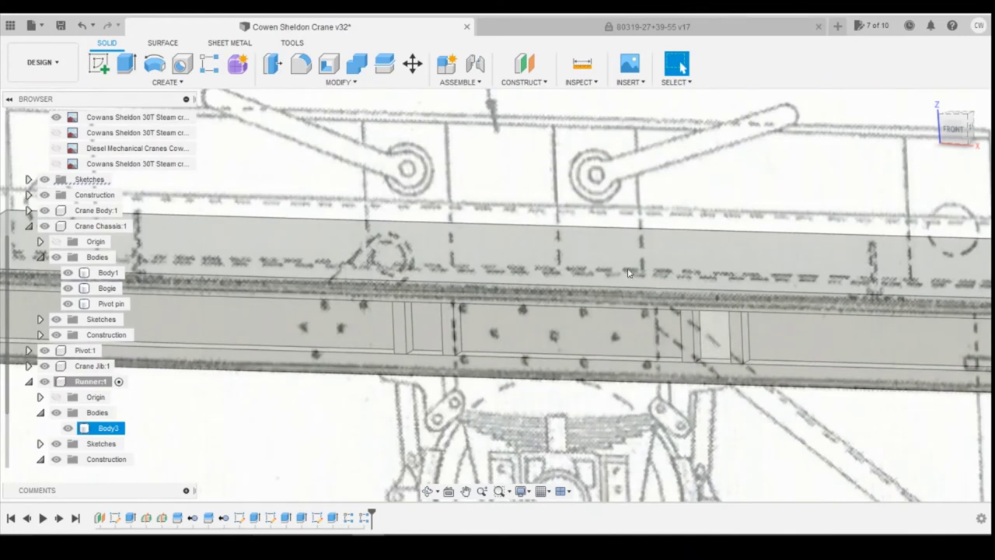
pyautogui.press('Escape')
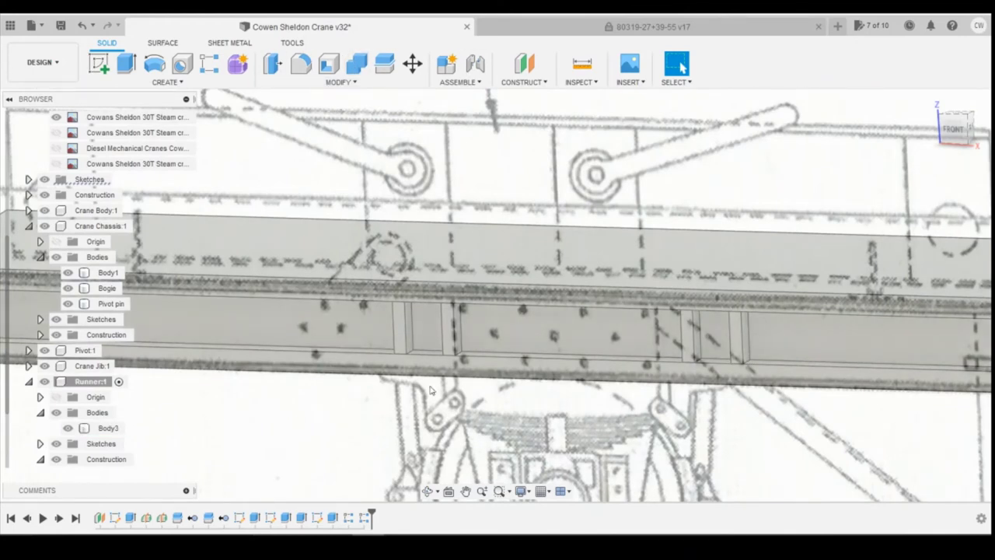
# Extrude the front faces of the four ribs beside the wheel by 0.01 mm, joined to the body
pyautogui.click(400, 324)
pyautogui.keyDown('ctrl'); pyautogui.click(448, 328); pyautogui.keyUp('ctrl')
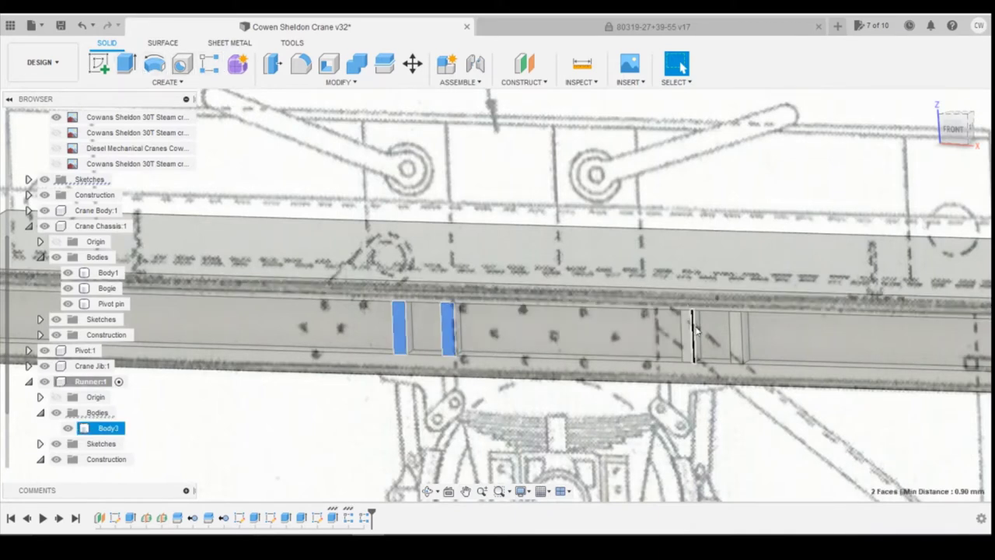
pyautogui.keyDown('ctrl'); pyautogui.click(687, 336); pyautogui.keyUp('ctrl')
pyautogui.keyDown('ctrl'); pyautogui.click(737, 336); pyautogui.keyUp('ctrl')
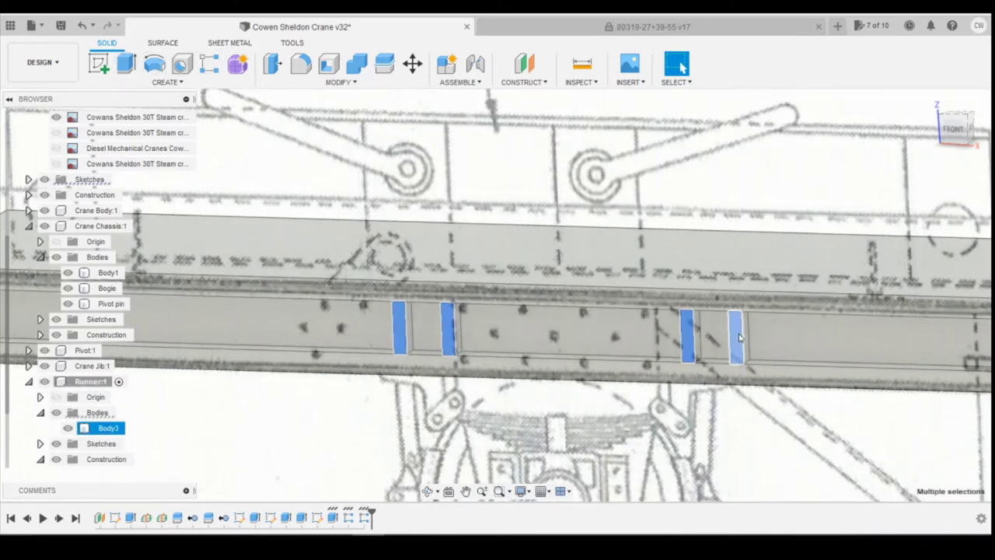
pyautogui.rightClick(737, 334)
pyautogui.click(715, 401)
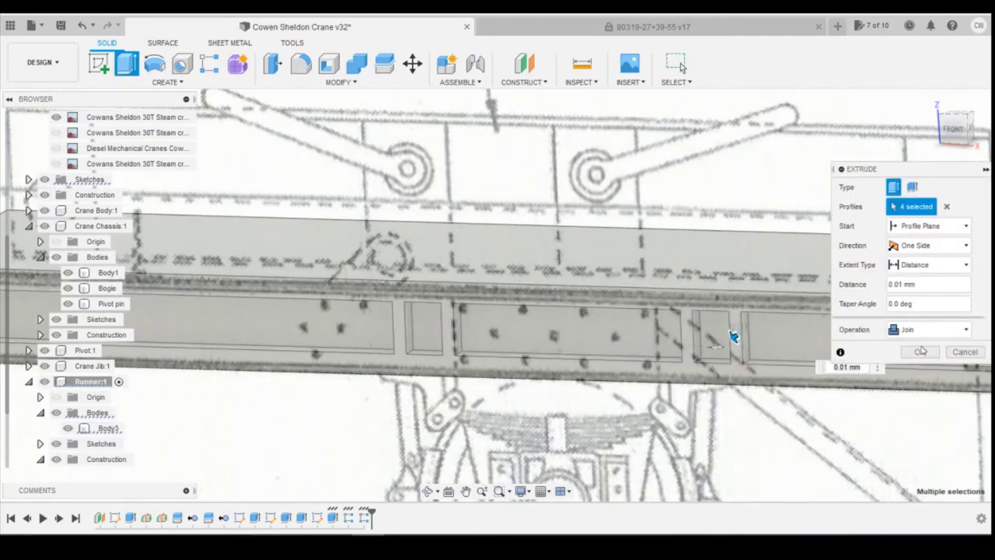
pyautogui.click(921, 351)
pyautogui.scroll(-3, 734, 345)
pyautogui.scroll(1, 663, 402)
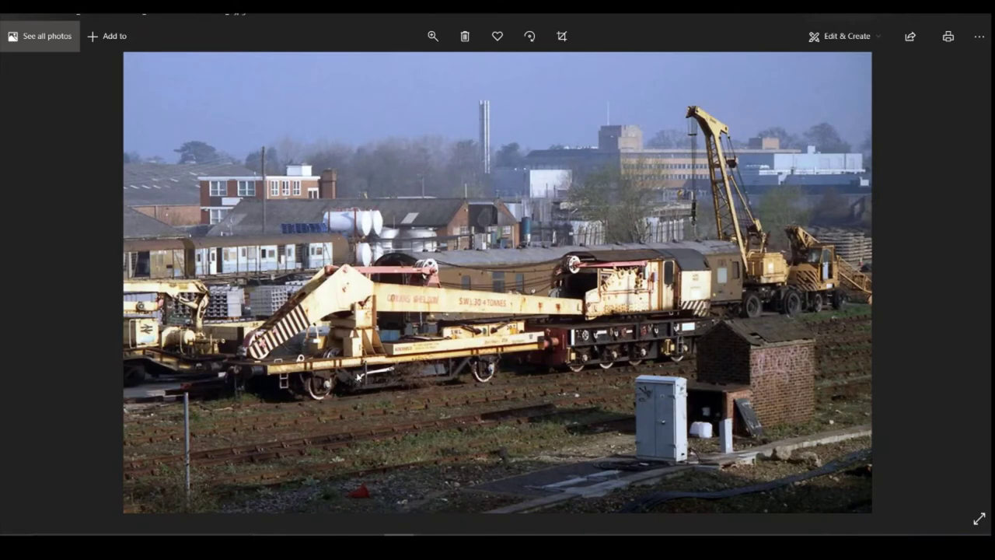
# Switch to the Photos app, view the close-up photo of the yellow Cowans Sheldon wagon, and return to the frame model in Fusion
pyautogui.moveTo(400, 533)
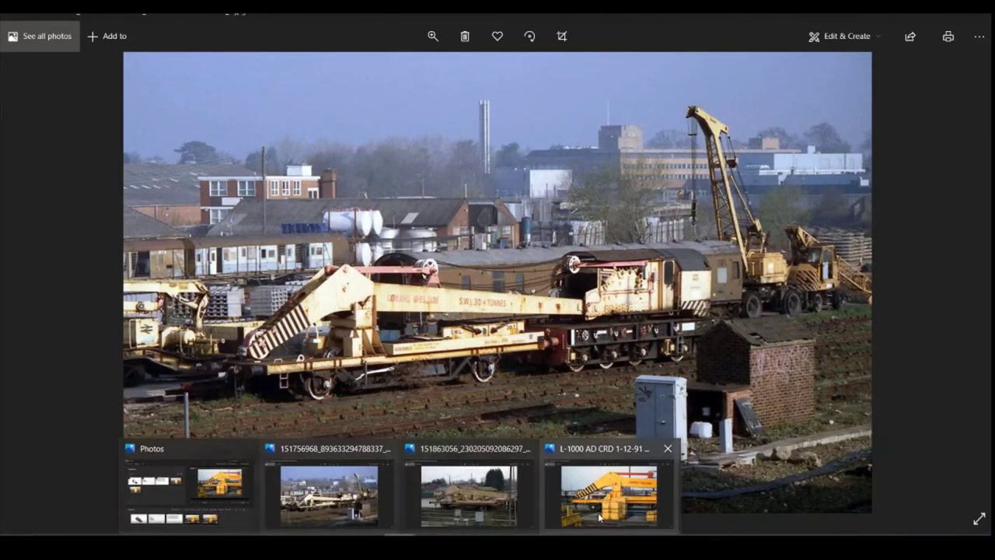
pyautogui.click(611, 493)
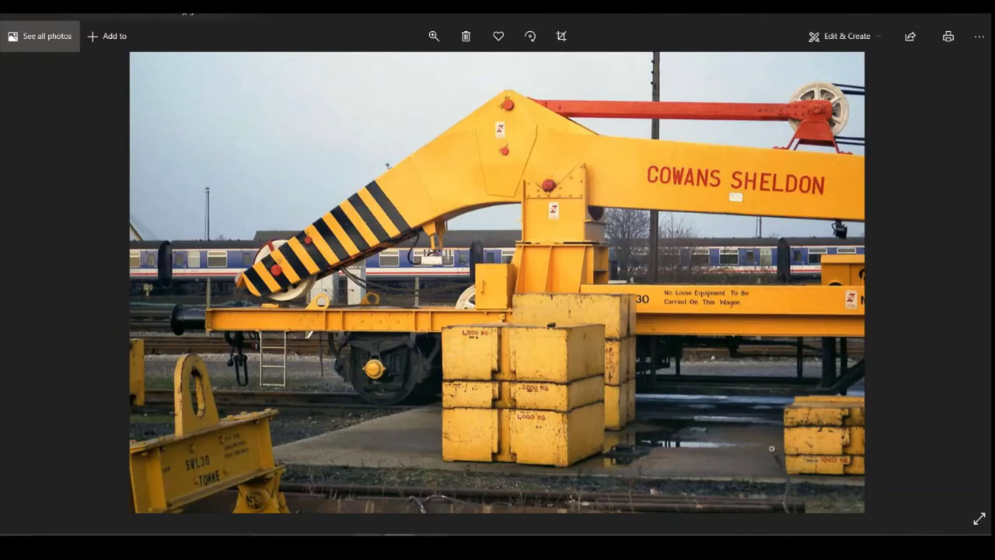
pyautogui.hotkey('alt', 'Tab')
pyautogui.click(618, 268)
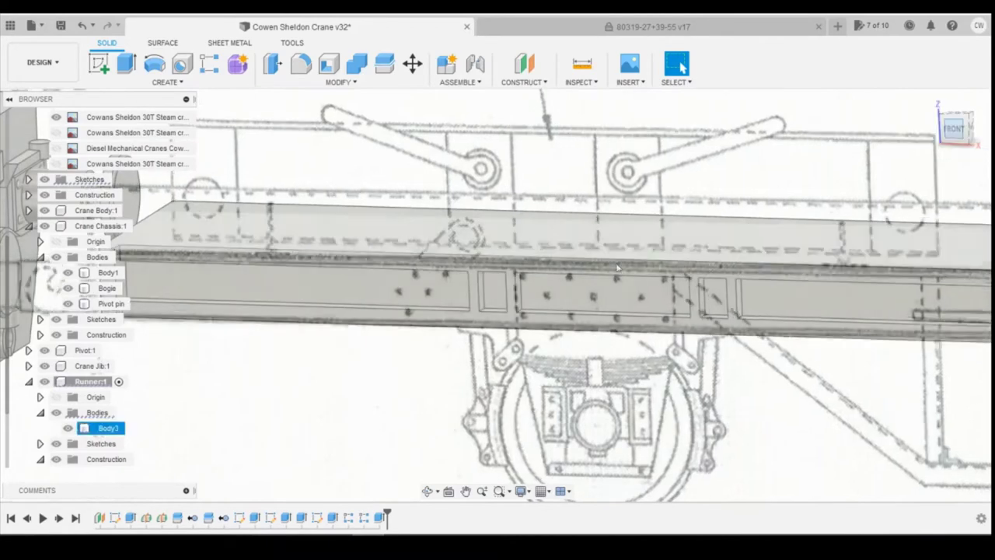
pyautogui.scroll(2, 660, 311)
pyautogui.scroll(-2, 660, 311)
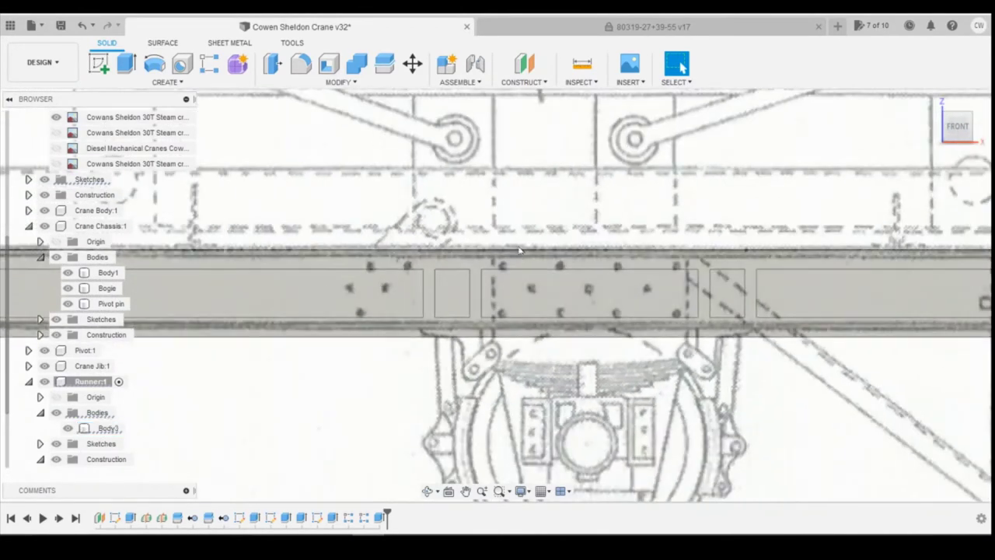
# Sketch a 0.3 mm diameter circle near the lower-left corner of the recessed panel between the two rib pairs
pyautogui.click(522, 276)
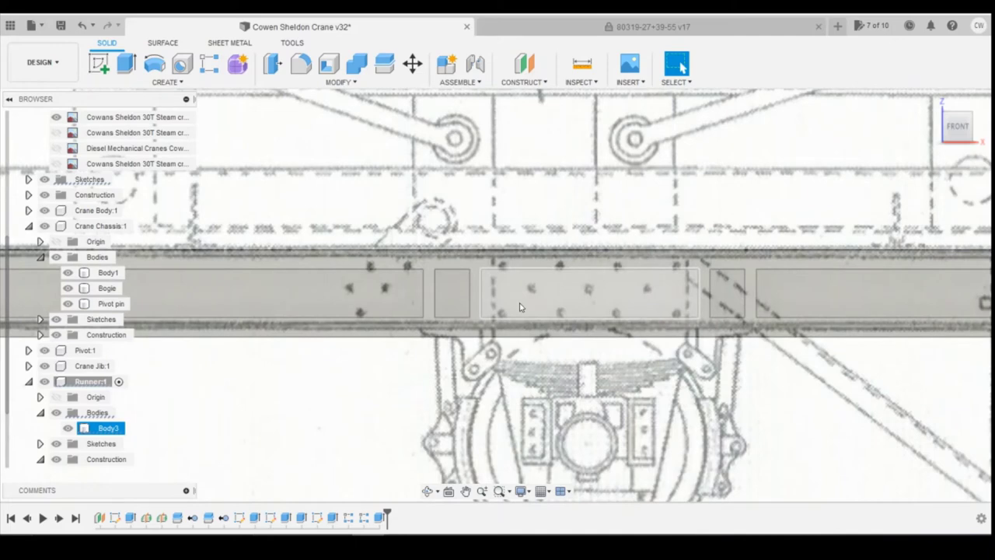
pyautogui.click(99, 64)
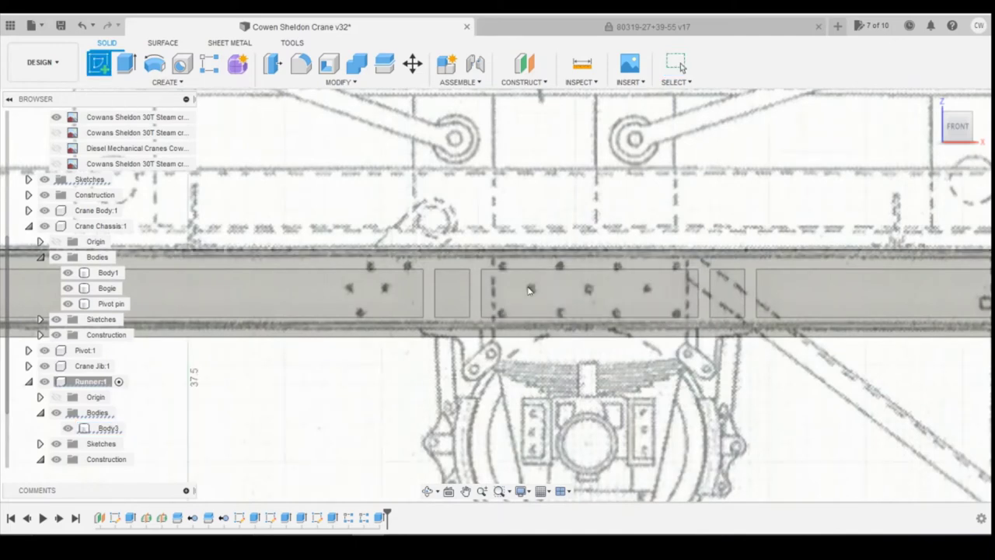
pyautogui.click(676, 307)
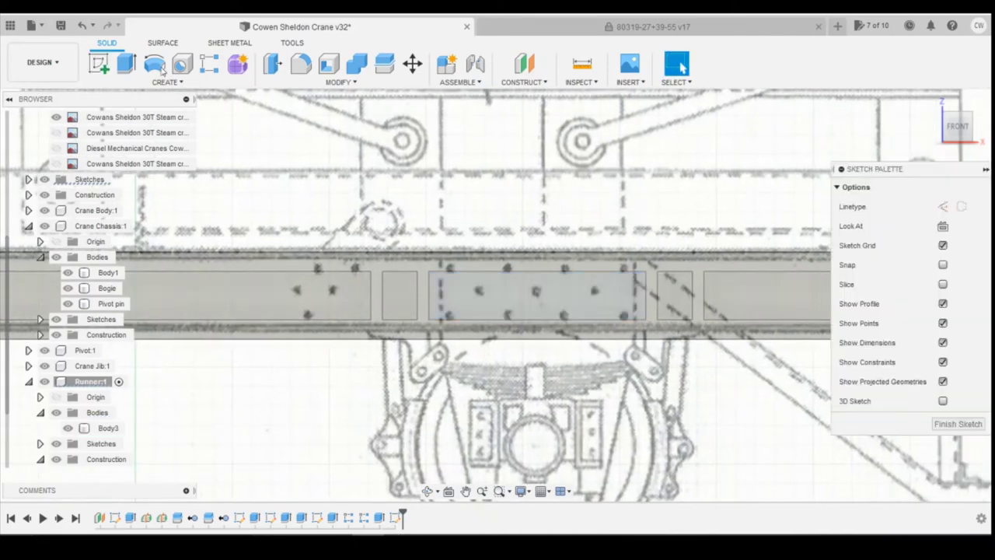
pyautogui.click(155, 65)
pyautogui.scroll(3, 447, 309)
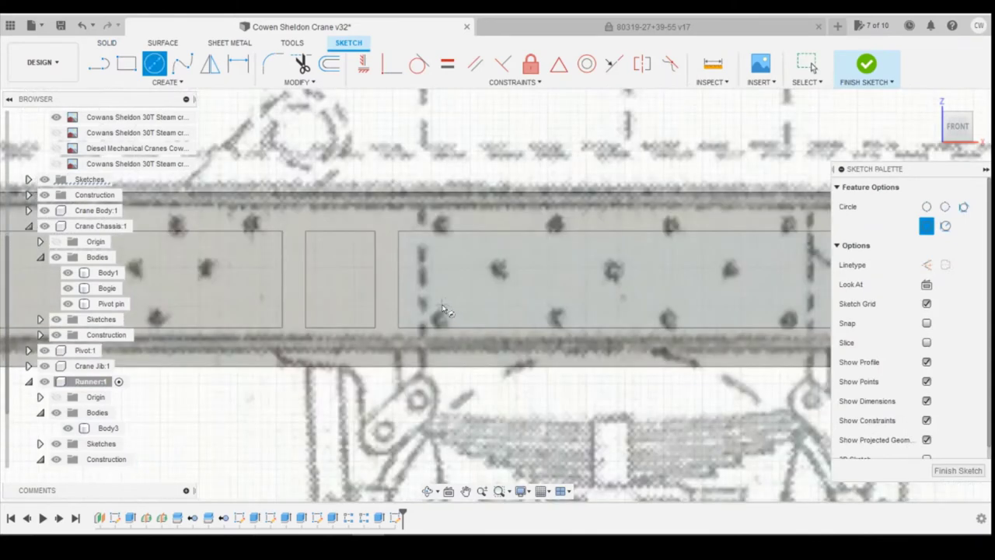
pyautogui.click(442, 307)
pyautogui.write('0.3')
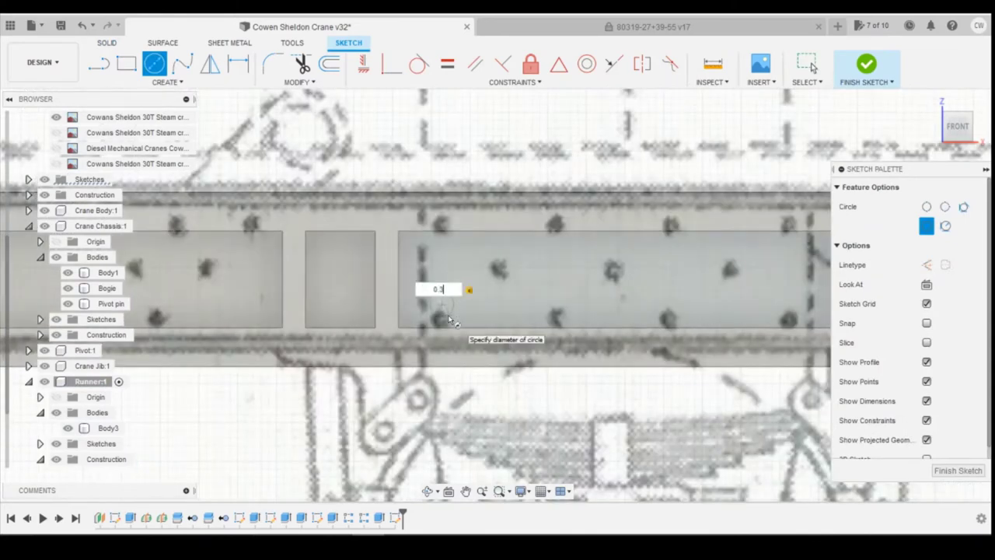
pyautogui.press('Return')
pyautogui.press('Escape')
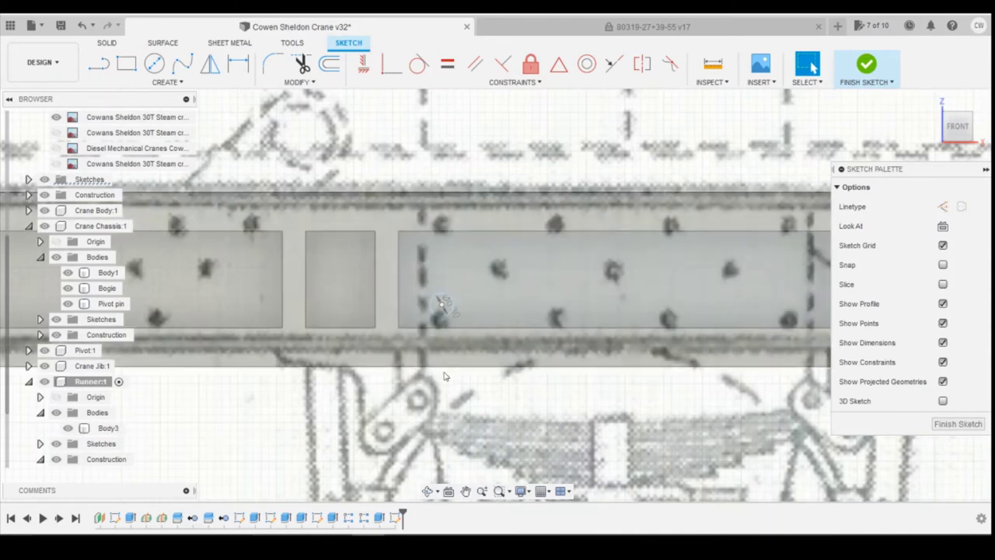
# Dimension the circle's centre 0.3 mm from the panel's lower edge and 0.5 mm from its left edge
pyautogui.press('d')
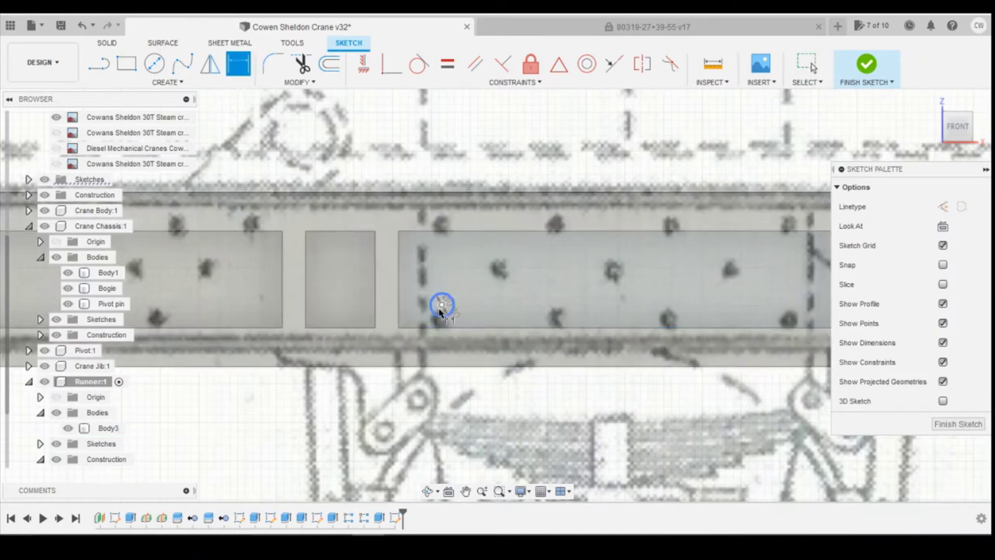
pyautogui.click(441, 305)
pyautogui.click(431, 327)
pyautogui.click(490, 325)
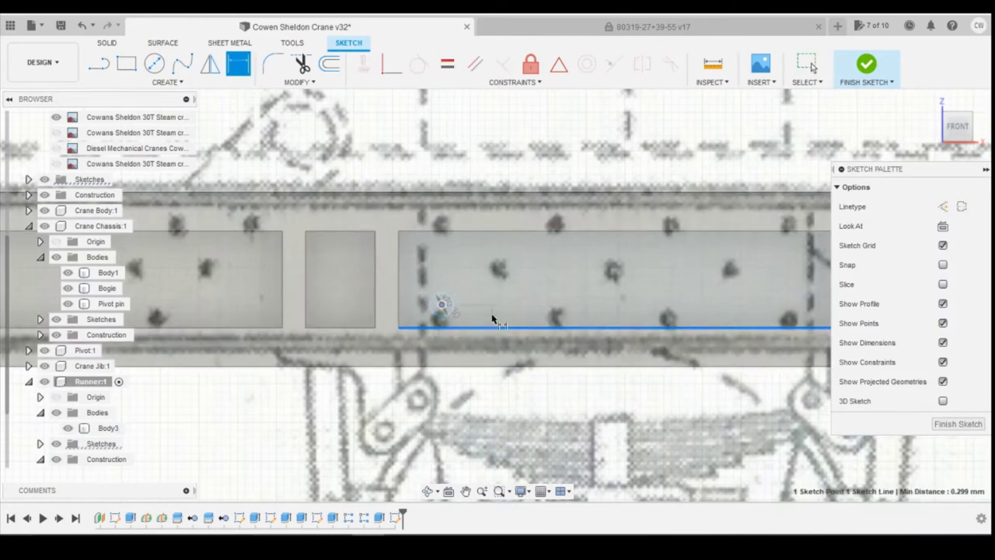
pyautogui.write('0.3')
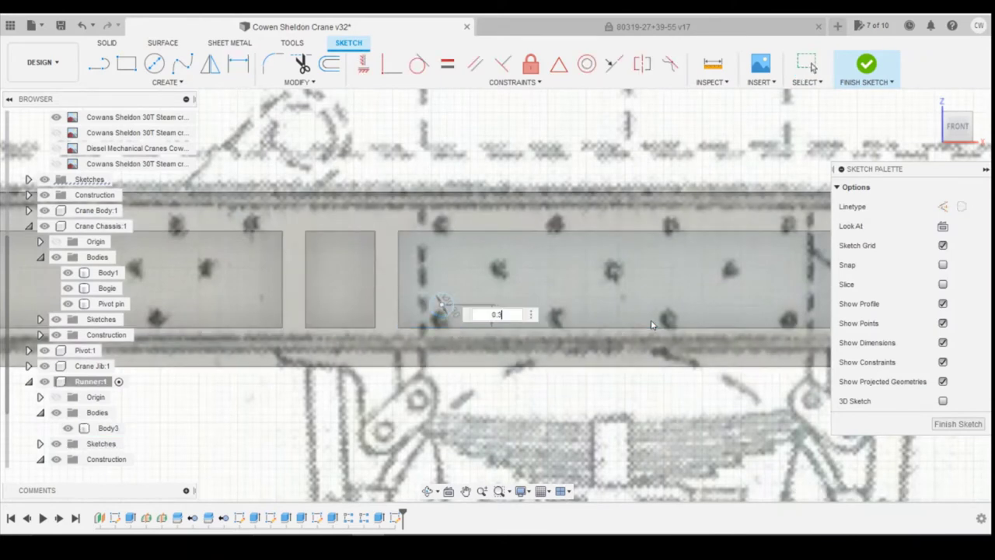
pyautogui.press('Return')
pyautogui.click(441, 305)
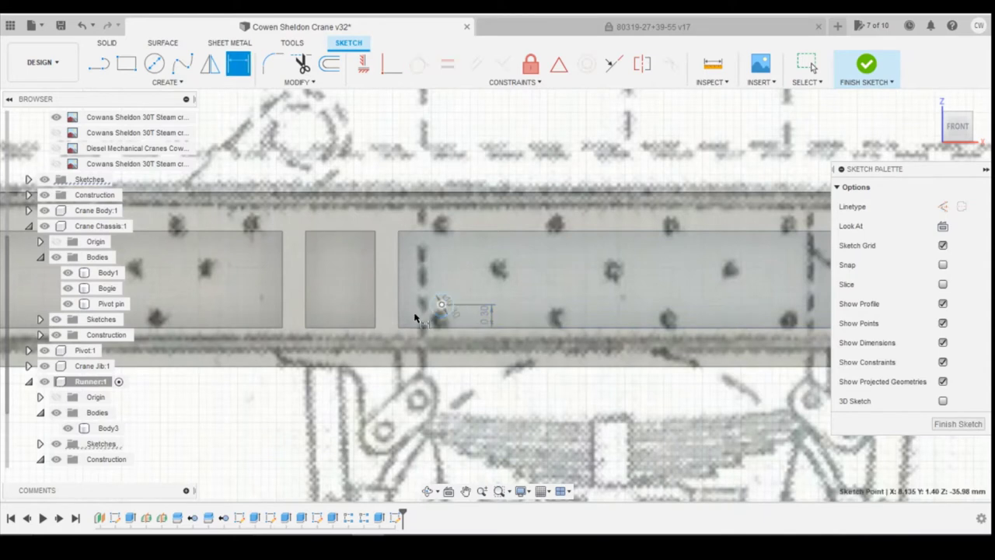
pyautogui.keyDown('ctrl'); pyautogui.click(400, 312); pyautogui.keyUp('ctrl')
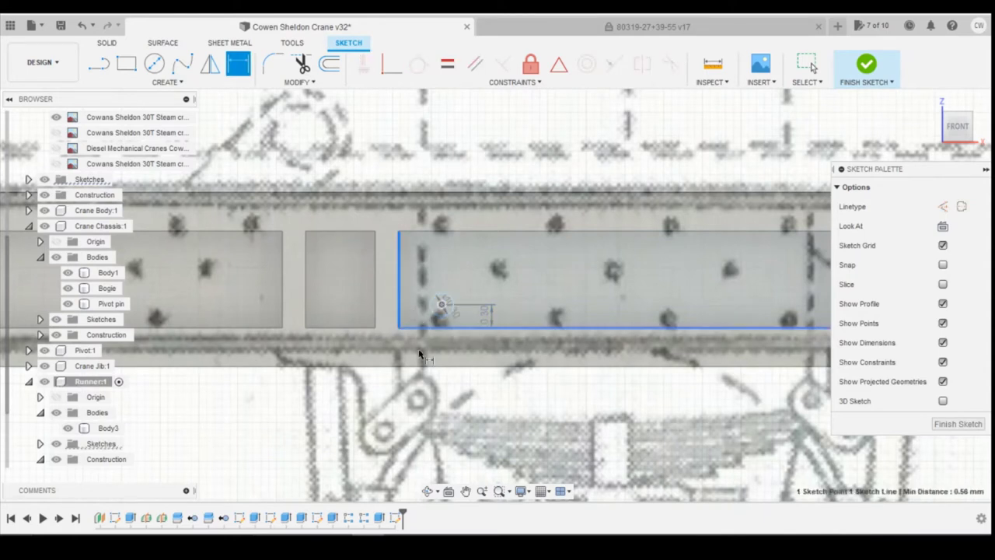
pyautogui.click(478, 385)
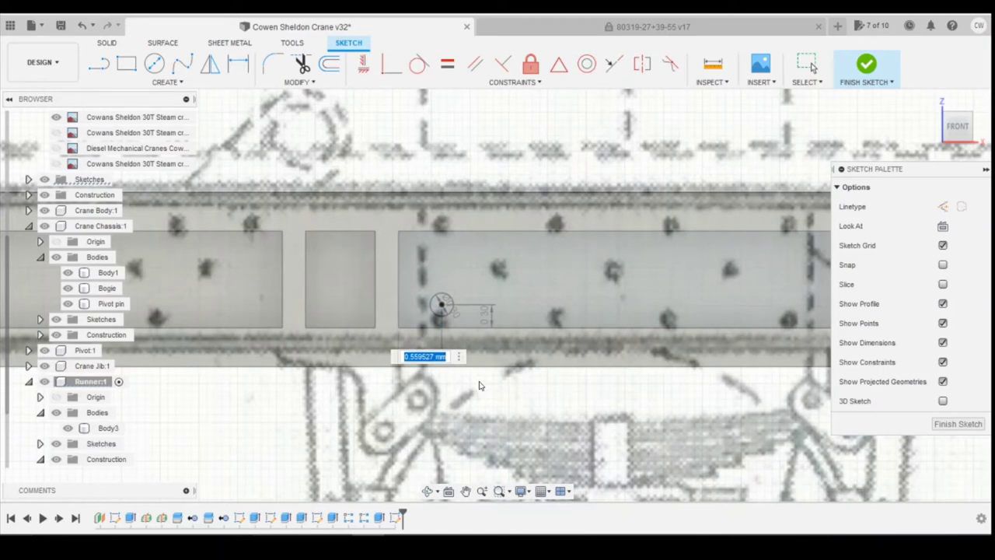
pyautogui.write('0.5')
pyautogui.press('Return')
pyautogui.scroll(3, 451, 334)
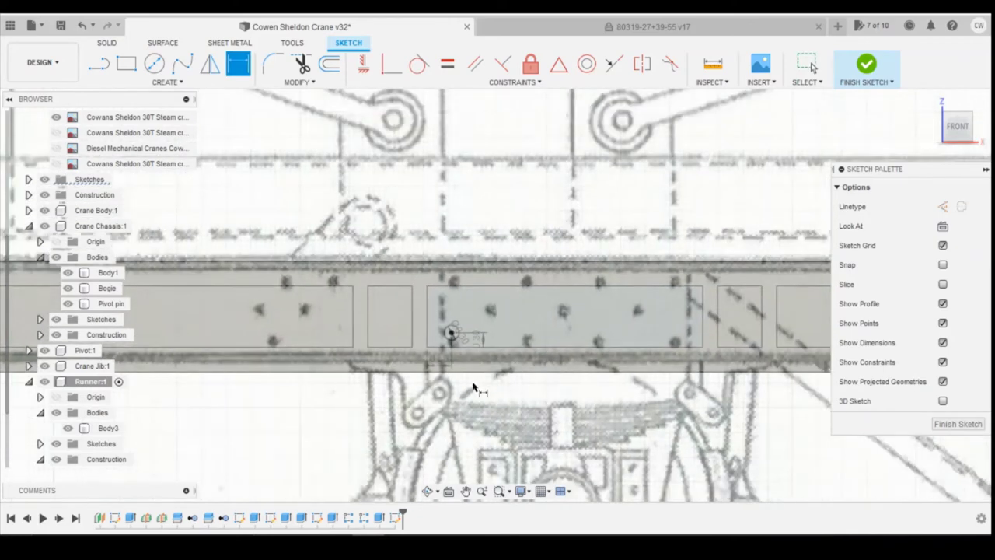
pyautogui.press('Escape')
# Extrude the circle 0.15 mm out of the panel to form a rivet
pyautogui.click(446, 331)
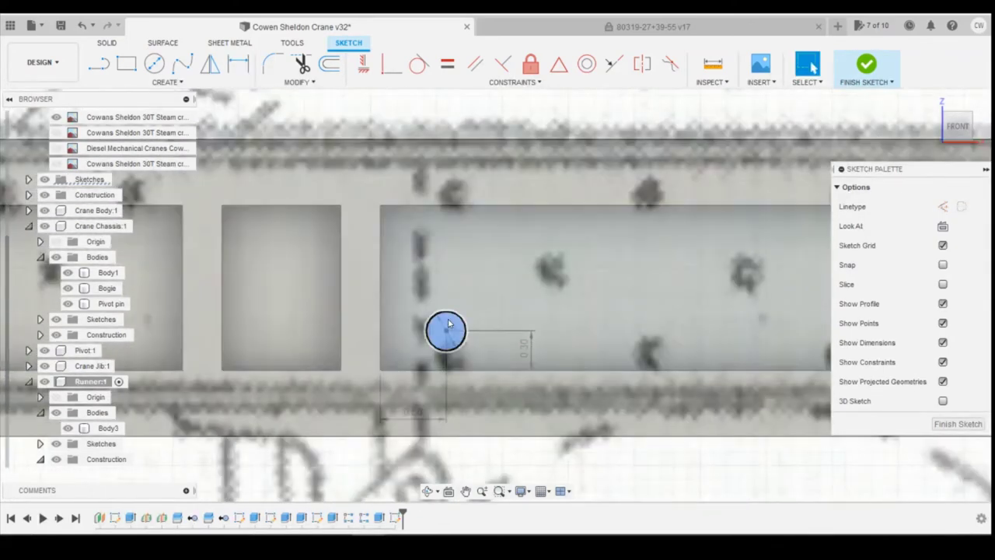
pyautogui.rightClick(445, 322)
pyautogui.click(426, 375)
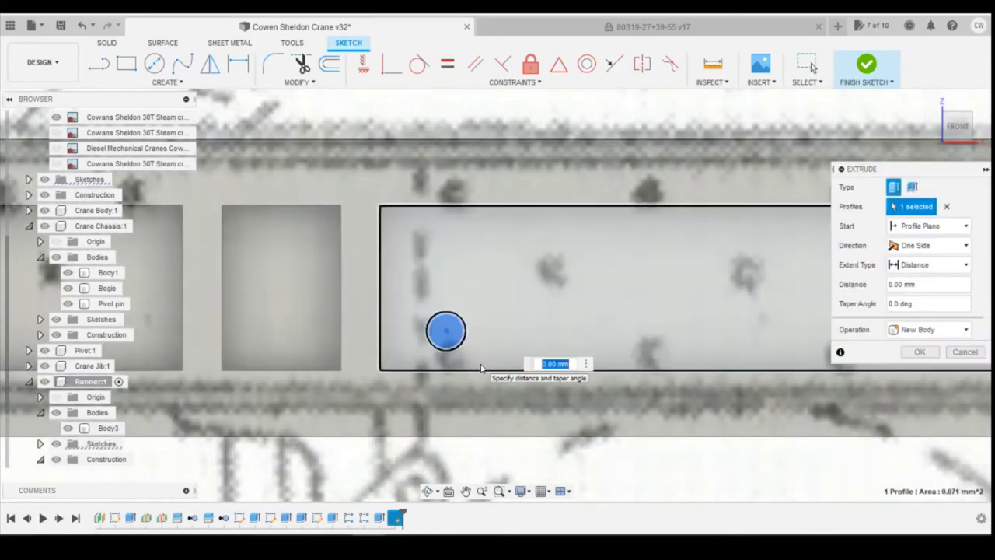
pyautogui.write('0.15')
pyautogui.press('Return')
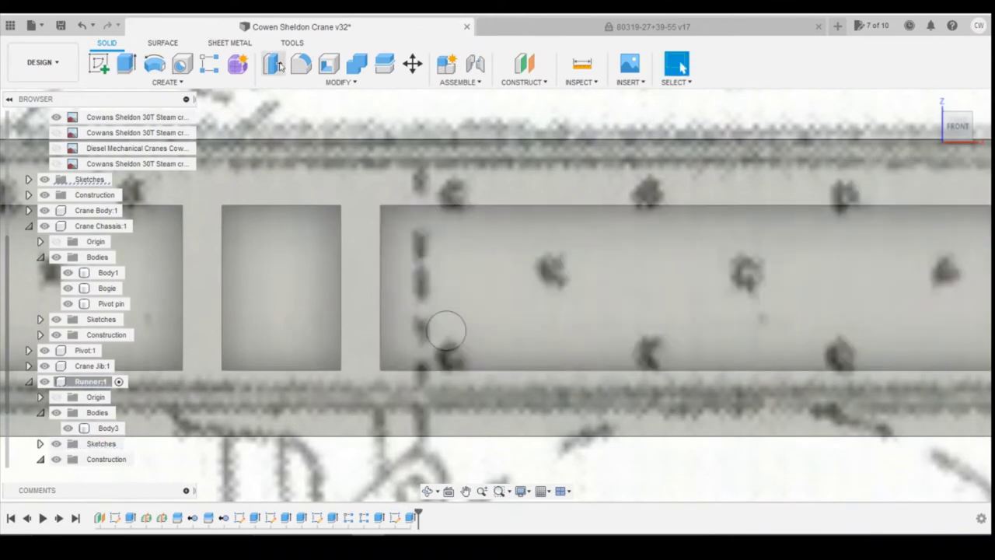
# Round the rivet's outer edge with a 0.15 mm fillet
pyautogui.click(301, 63)
pyautogui.click(463, 324)
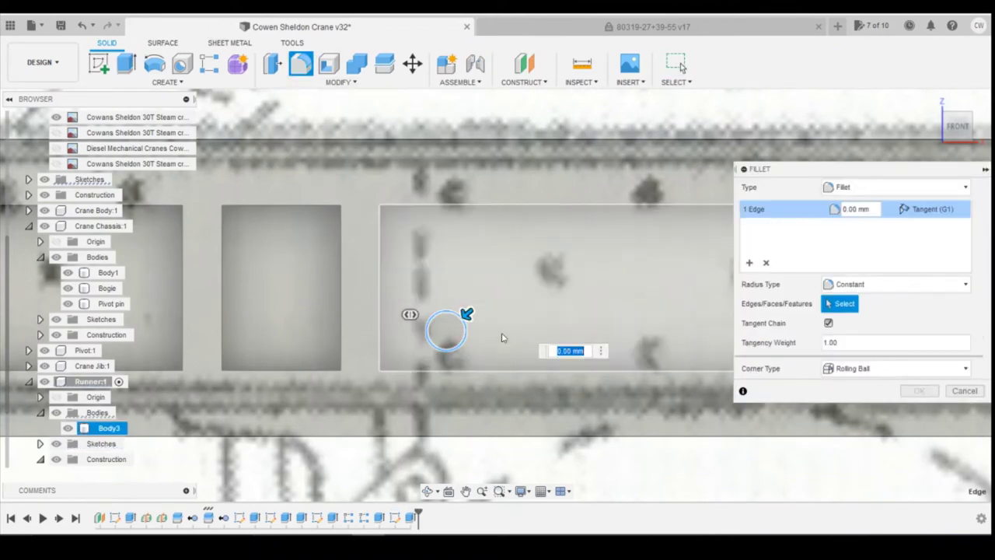
pyautogui.write('0.15')
pyautogui.press('Return')
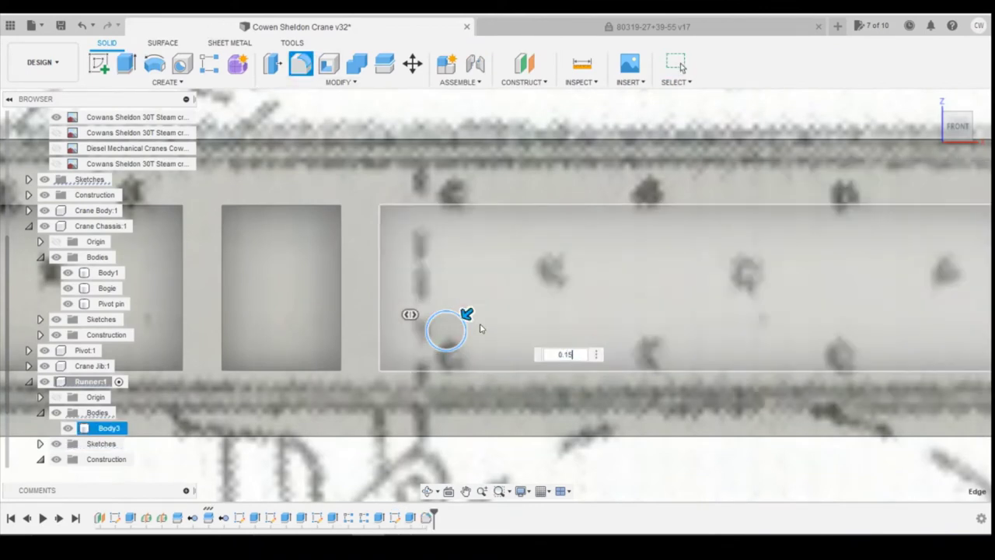
# Set up a rectangular pattern of the rivet's extrusion and fillet along the panel's lower edge, quantity 4 over a 4.50 mm extent
pyautogui.scroll(-3, 470, 326)
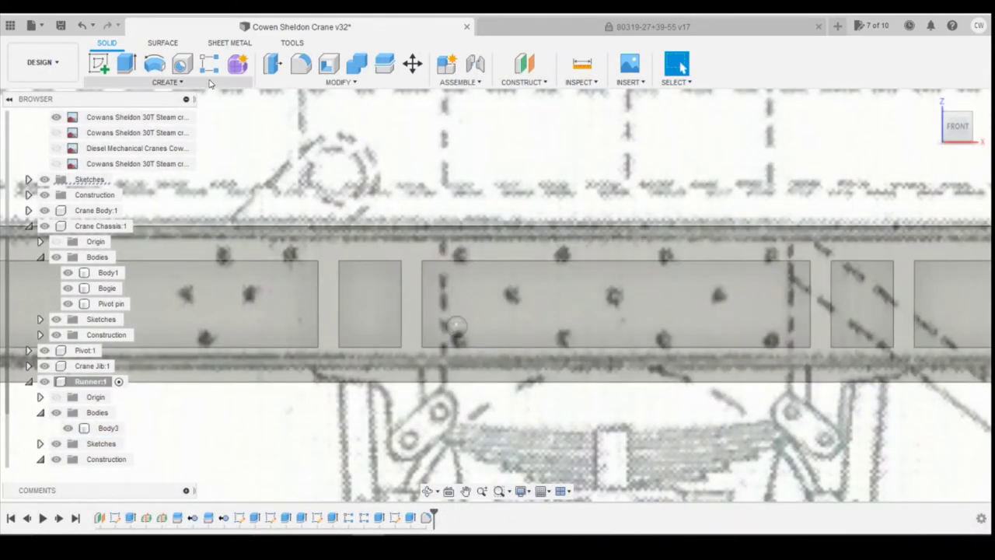
pyautogui.click(212, 69)
pyautogui.click(210, 64)
pyautogui.click(411, 517)
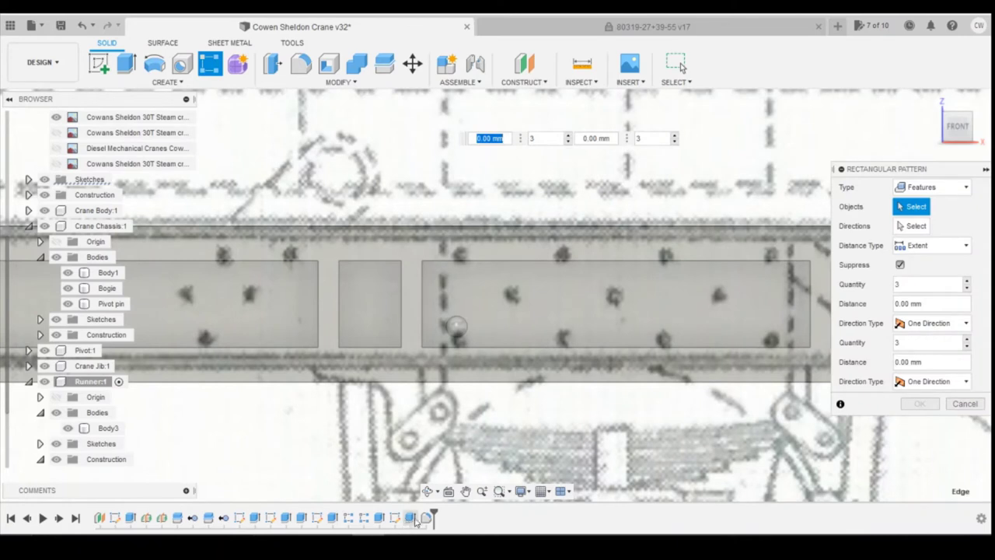
pyautogui.keyDown('ctrl'); pyautogui.click(426, 517); pyautogui.keyUp('ctrl')
pyautogui.click(917, 225)
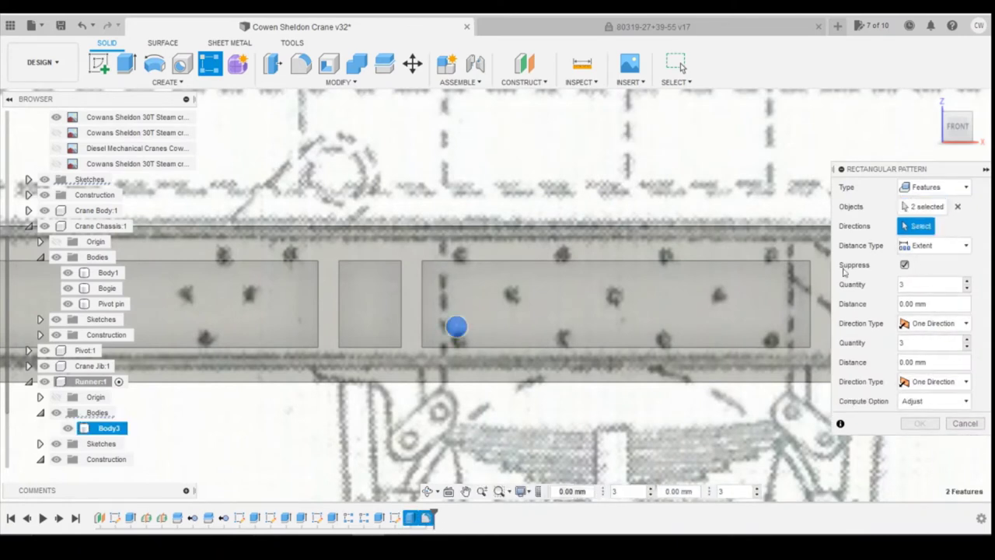
pyautogui.click(666, 347)
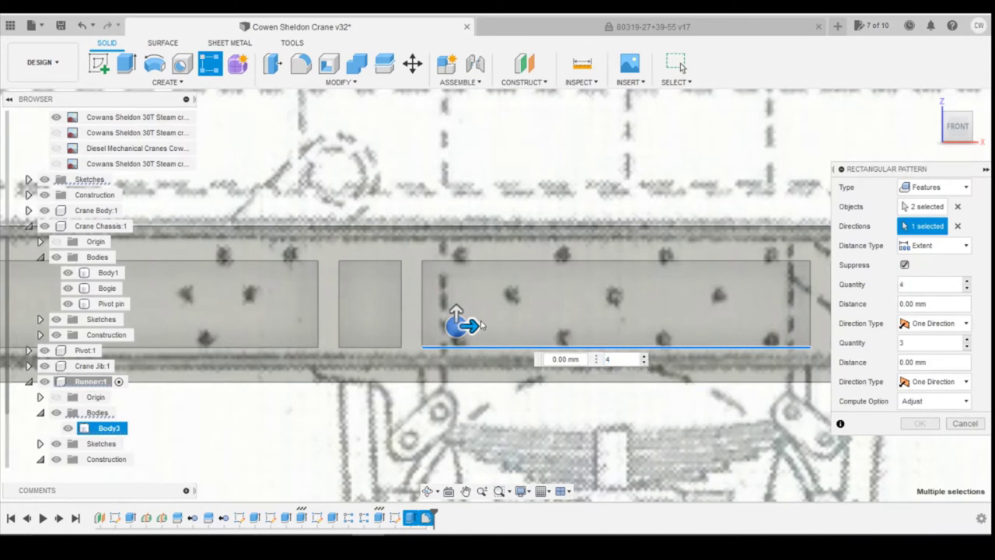
pyautogui.moveTo(463, 326); pyautogui.dragTo(798, 327)
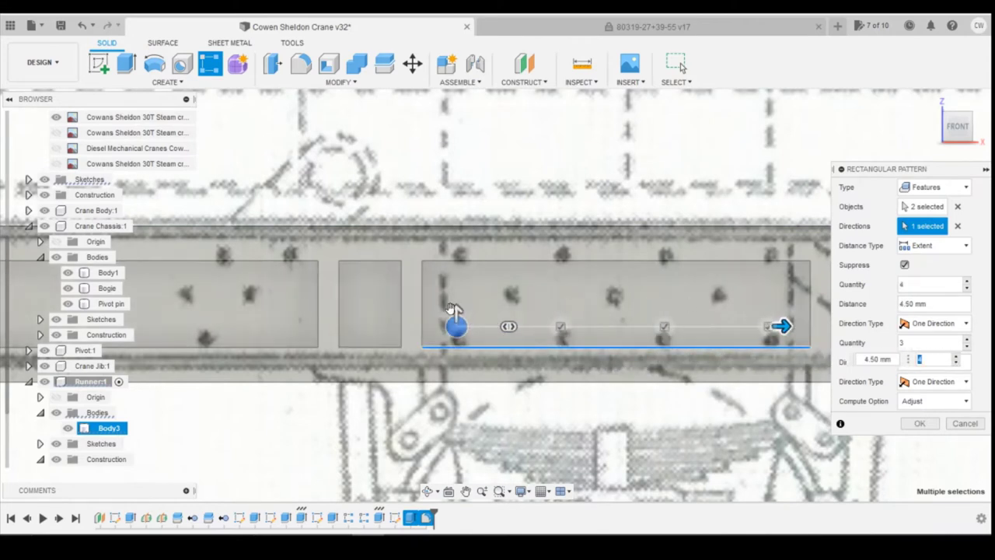
# Set the rivet pattern's upward direction to quantity 2 over 0.70 mm and complete the pattern
pyautogui.moveTo(454, 309); pyautogui.dragTo(455, 263)
pyautogui.write('2')
pyautogui.press('Tab')
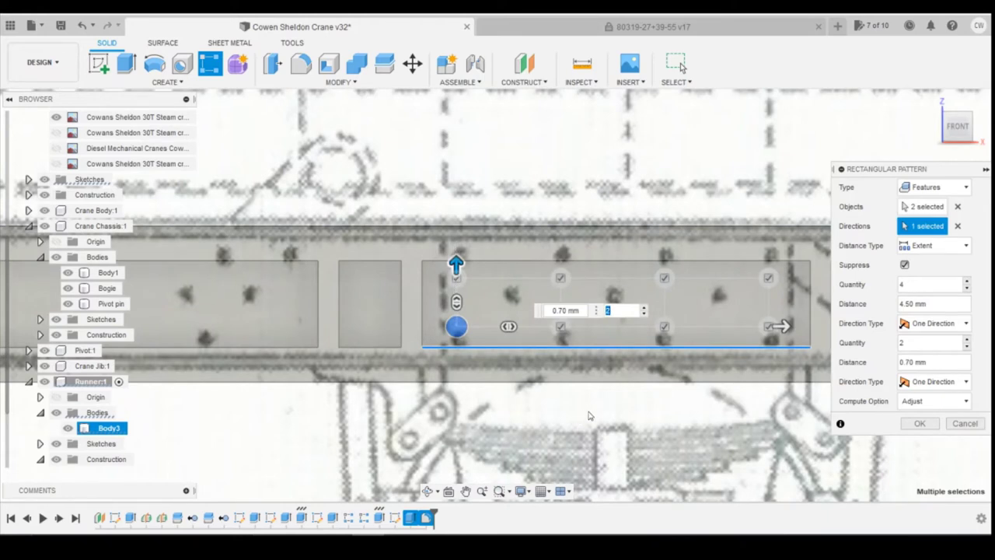
pyautogui.moveTo(783, 326); pyautogui.dragTo(783, 326)
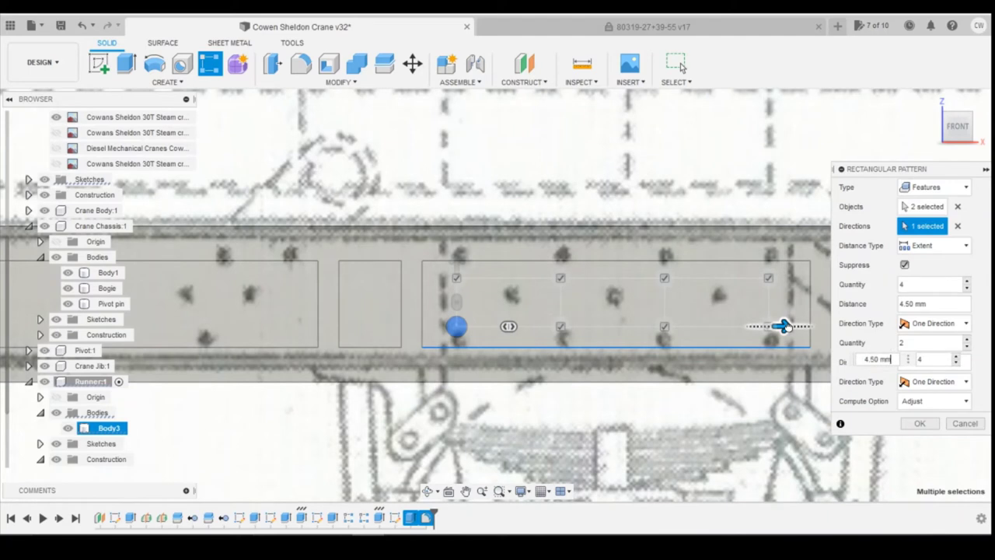
pyautogui.click(920, 423)
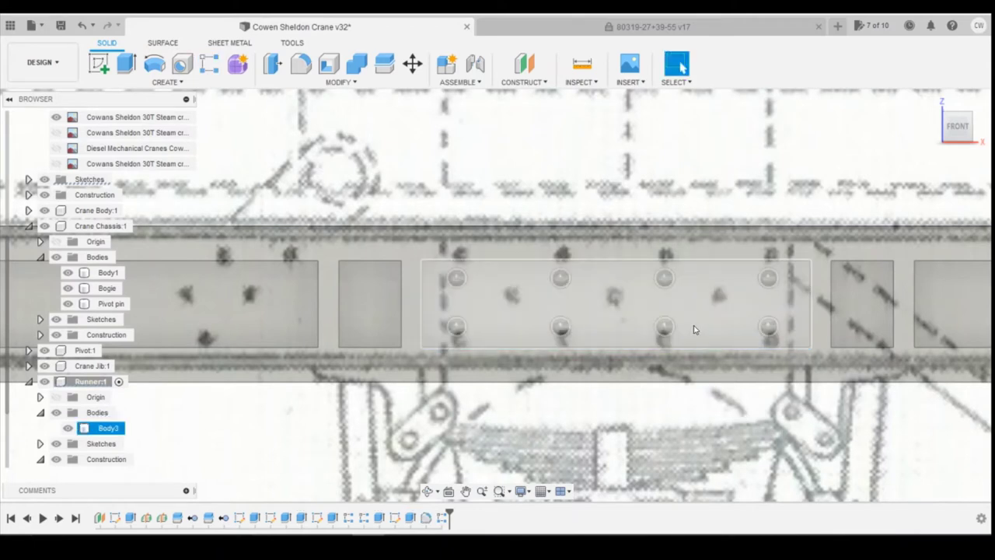
# Start a sketch on the riveted panel's face and draw a circle about 0.355 mm in diameter midway between the first two rivet columns
pyautogui.click(100, 64)
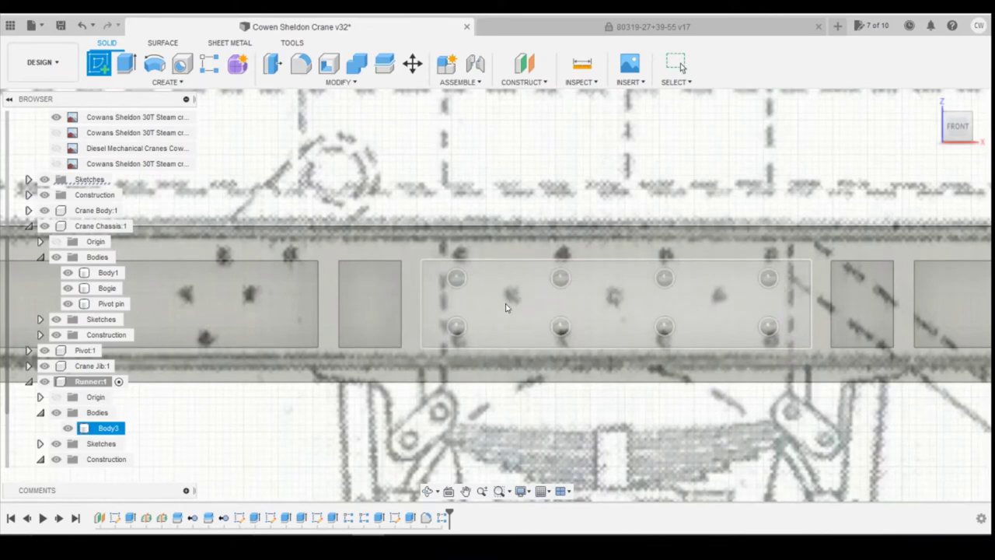
pyautogui.click(581, 327)
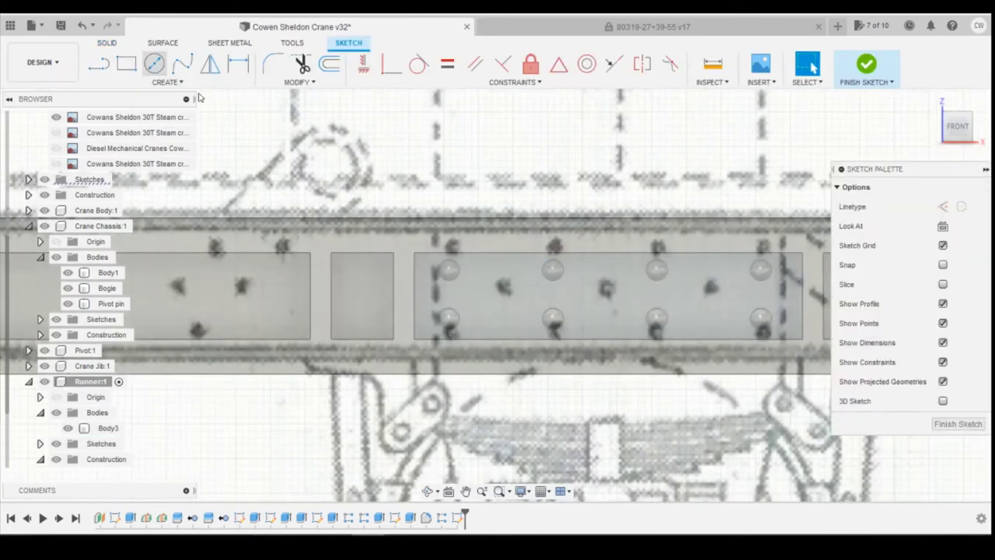
pyautogui.press('c')
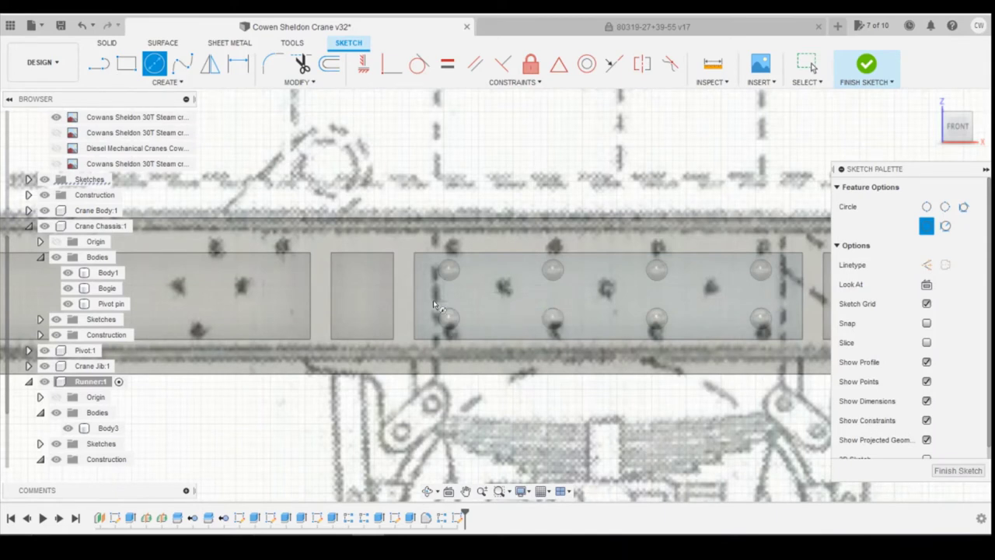
pyautogui.click(501, 293)
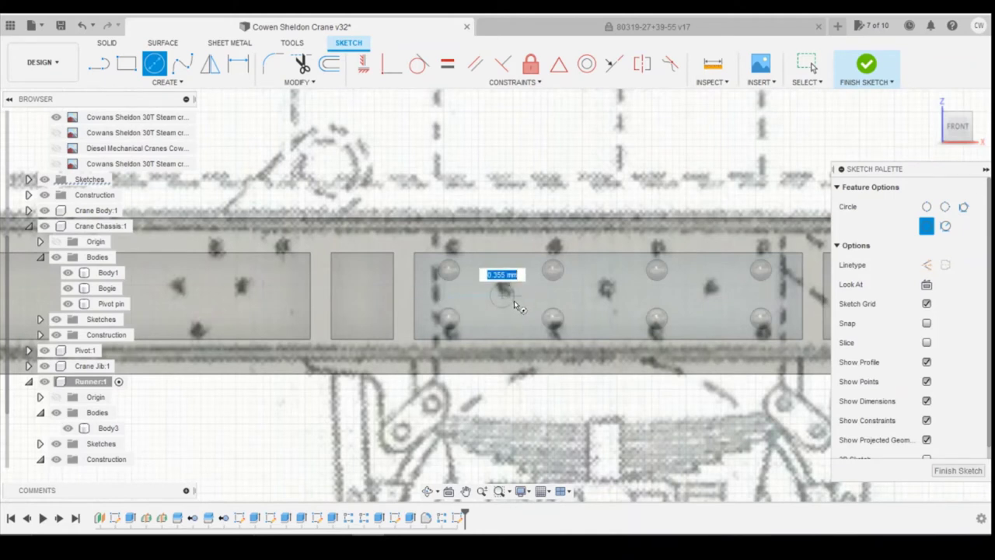
pyautogui.write('0.3')
pyautogui.press('Return')
pyautogui.press('Escape')
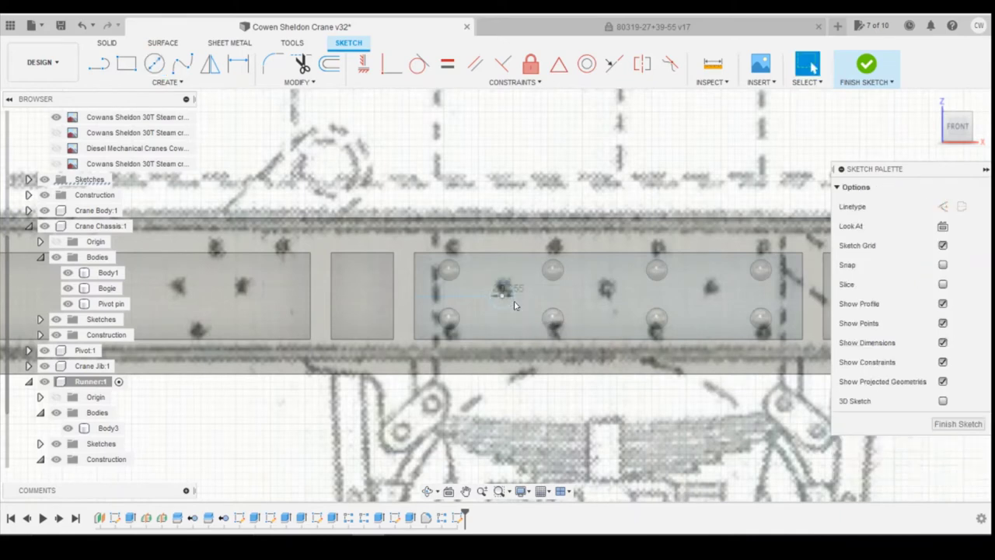
# Set the new circle's diameter to 0.3 mm
pyautogui.doubleClick(521, 288)
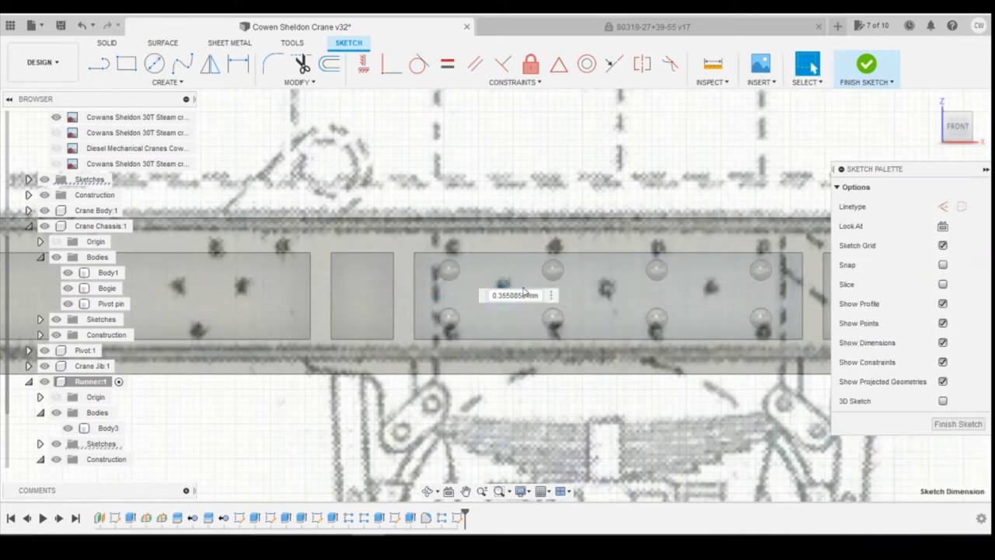
pyautogui.write('0.3')
pyautogui.press('Return')
pyautogui.press('Escape')
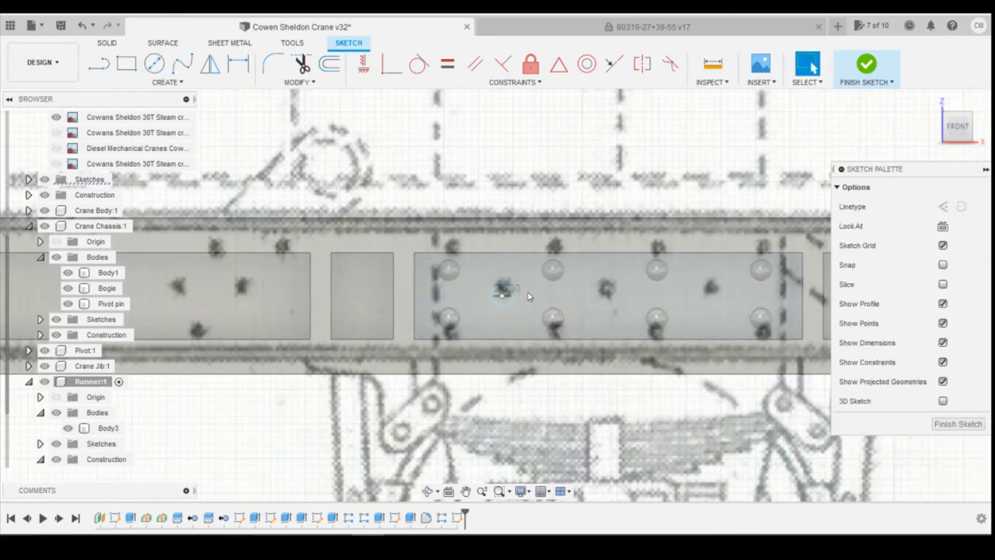
pyautogui.scroll(4, 521, 303)
pyautogui.press('d')
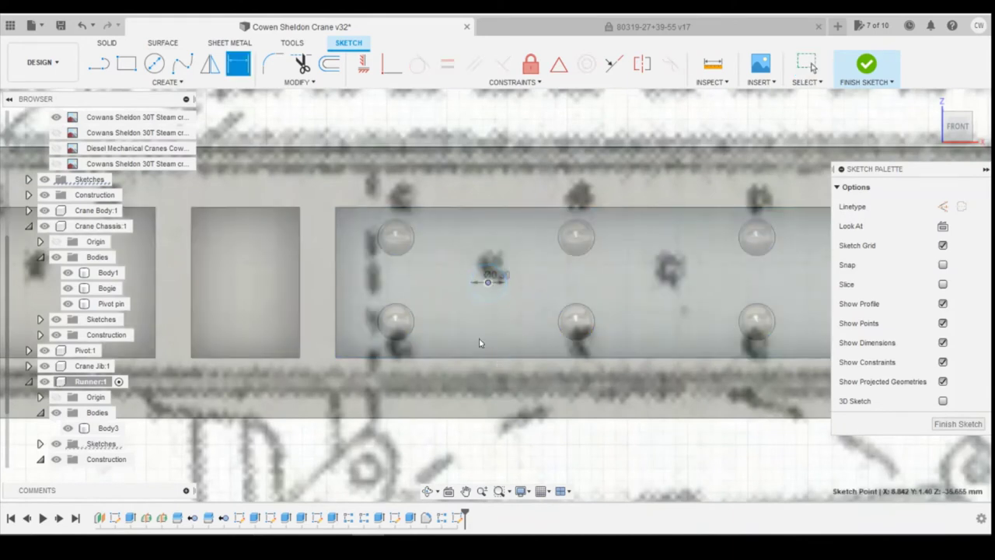
pyautogui.press('Escape')
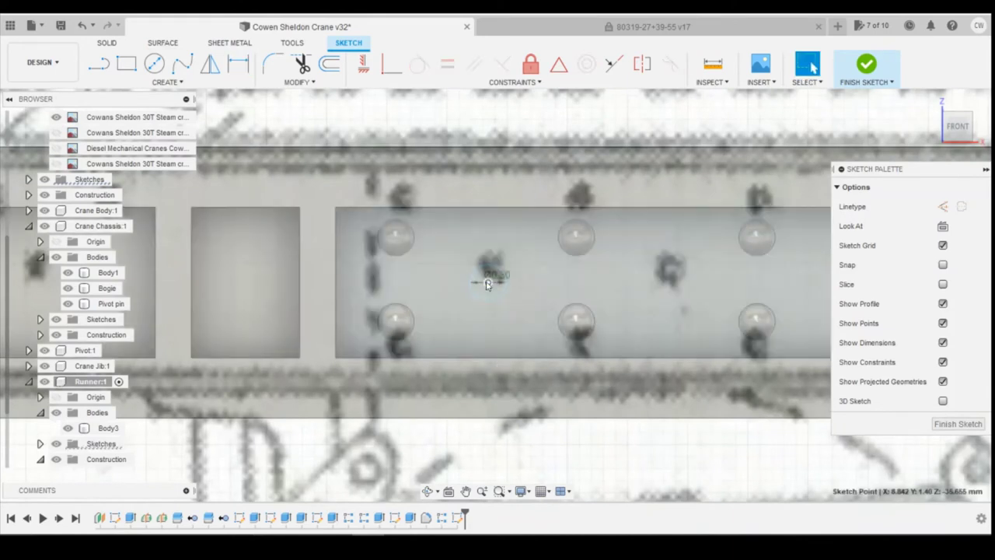
pyautogui.press('f')
pyautogui.click(961, 373)
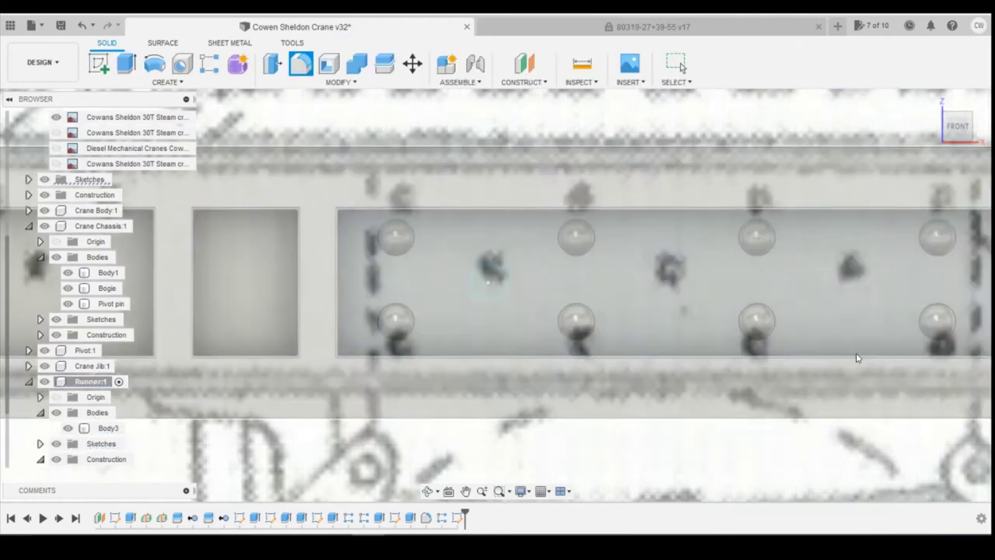
# Reopen the new rivet circle's sketch for editing and start a sketch dimension
pyautogui.doubleClick(488, 282)
pyautogui.press('d')
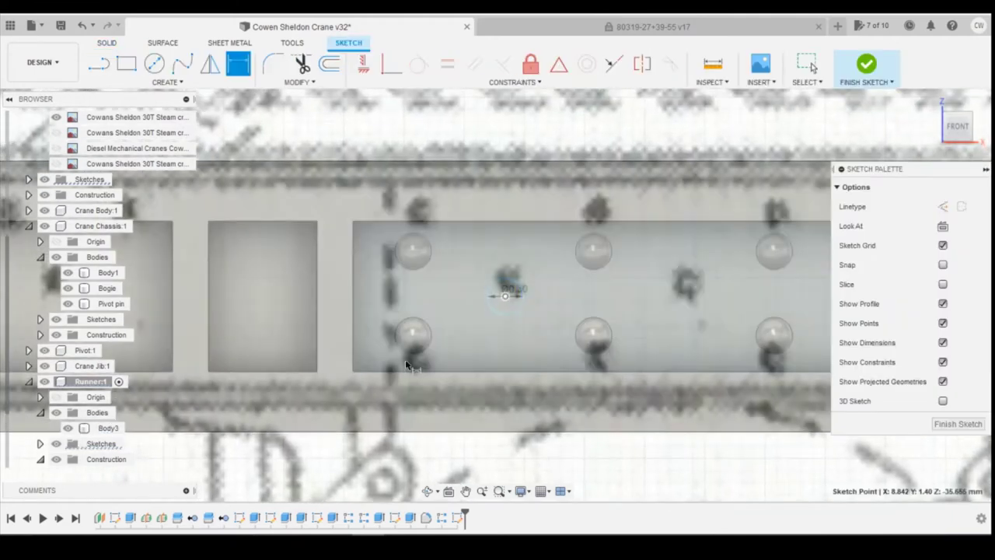
# Dimension the rivet circle's centre 1.25 mm horizontally from the riveted panel's lower-left corner
pyautogui.keyDown('shift'); pyautogui.click(353, 372); pyautogui.keyUp('shift')
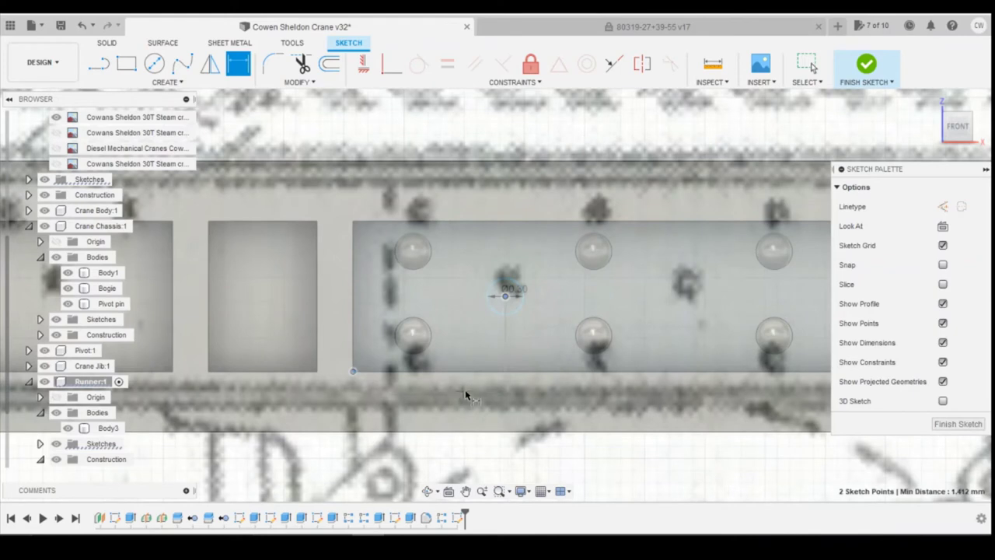
pyautogui.click(484, 405)
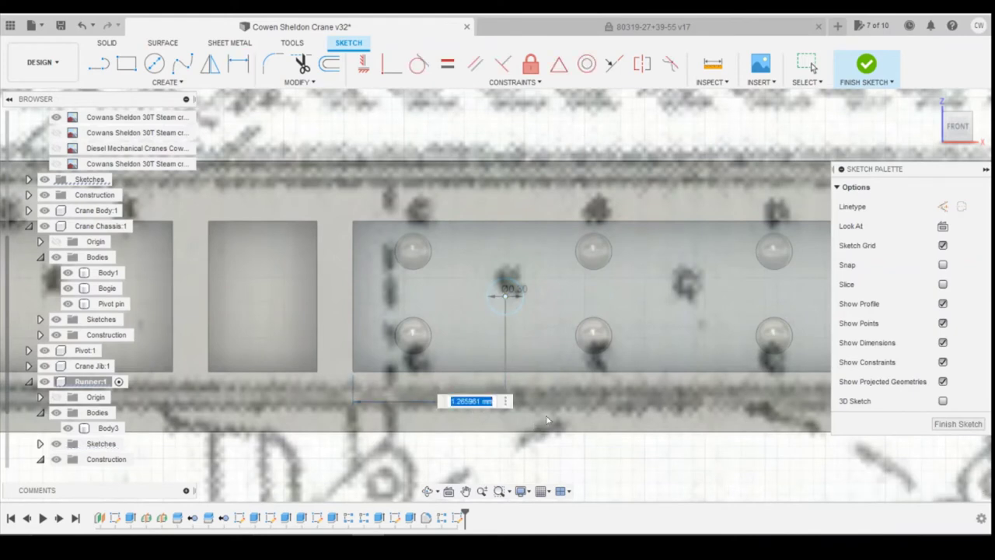
pyautogui.write('1.25')
pyautogui.press('Return')
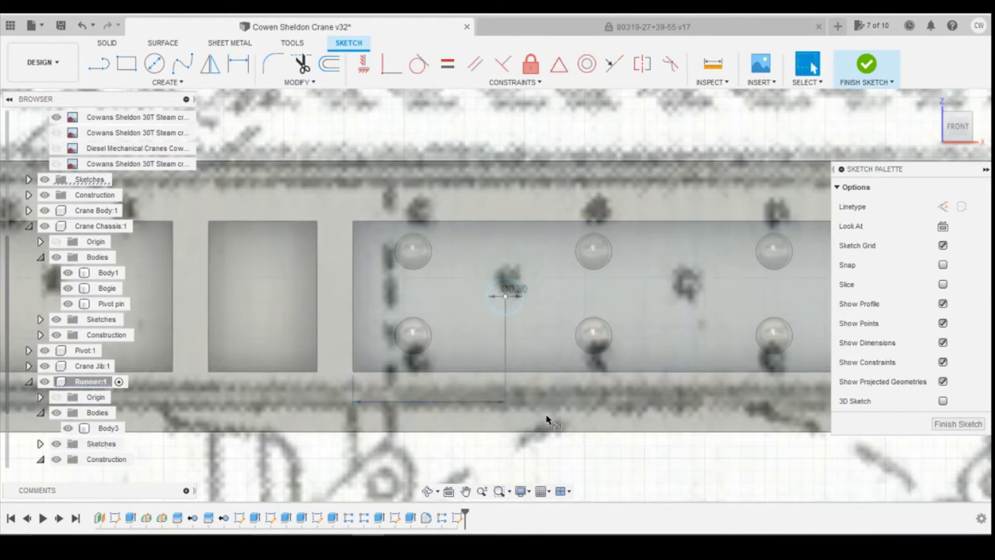
pyautogui.press('Escape')
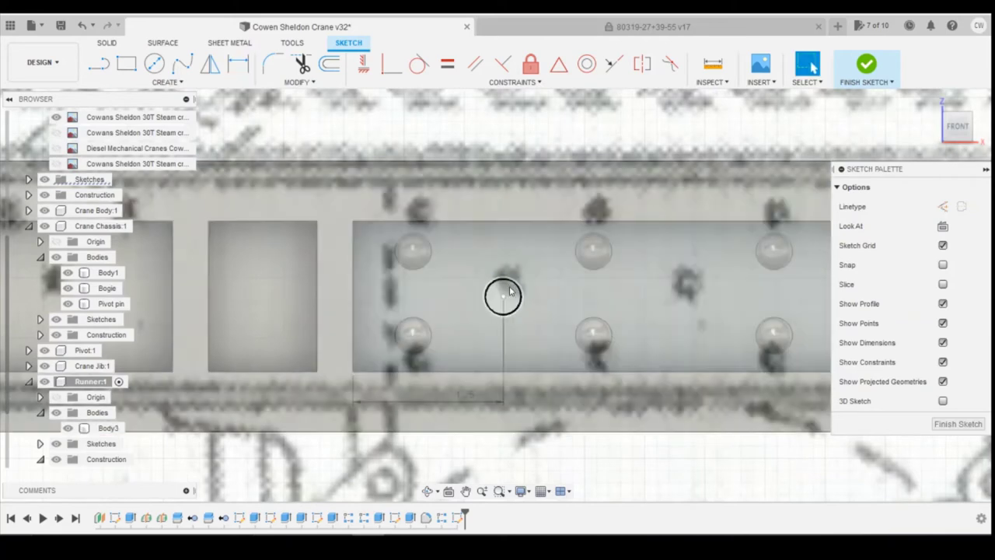
# Extrude the middle rivet circle by 0.15 mm
pyautogui.click(503, 296)
pyautogui.rightClick(503, 296)
pyautogui.press('Escape')
pyautogui.press('e')
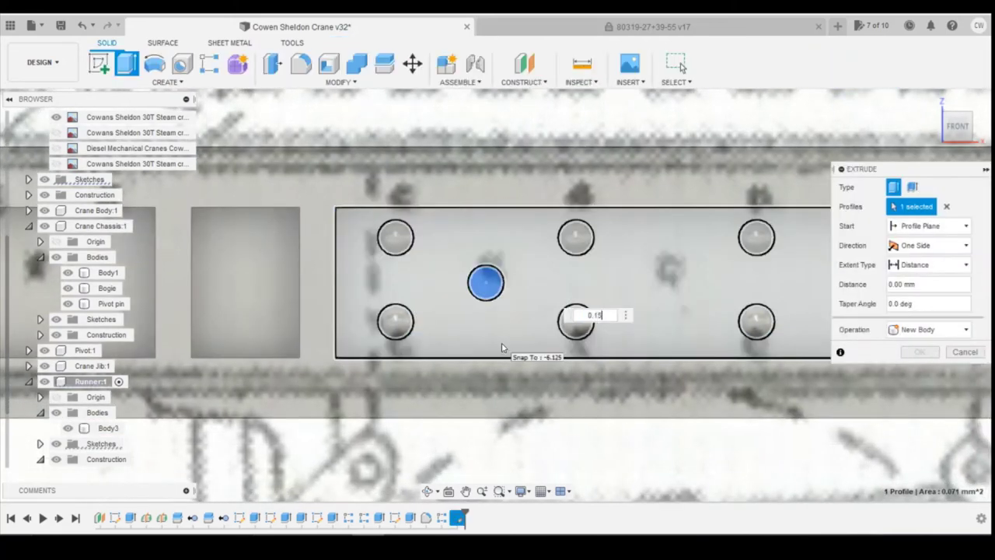
pyautogui.write('0.15')
pyautogui.press('Return')
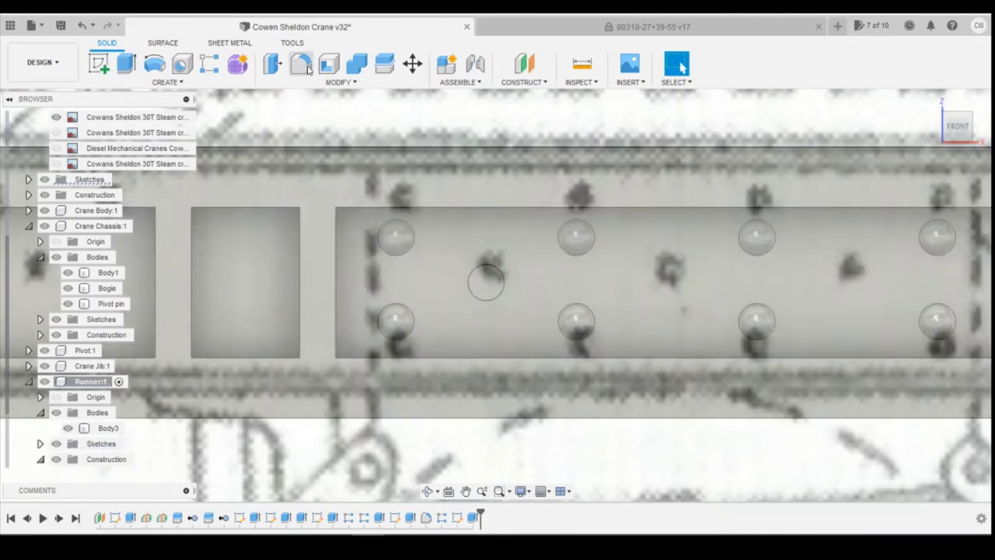
# Round the outer edge of the extruded middle rivet with a 0.15 mm fillet
pyautogui.click(307, 69)
pyautogui.click(502, 268)
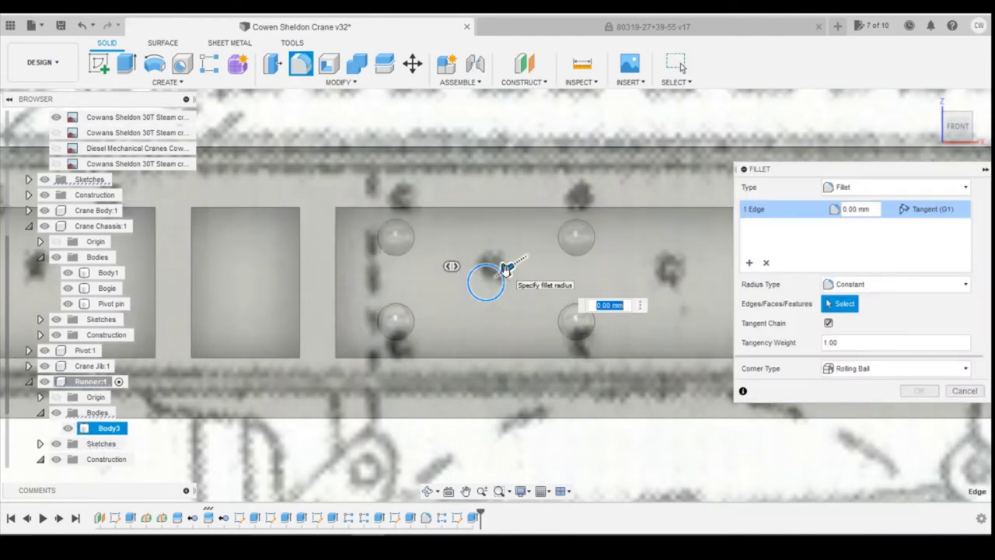
pyautogui.write('0.15')
pyautogui.press('Return')
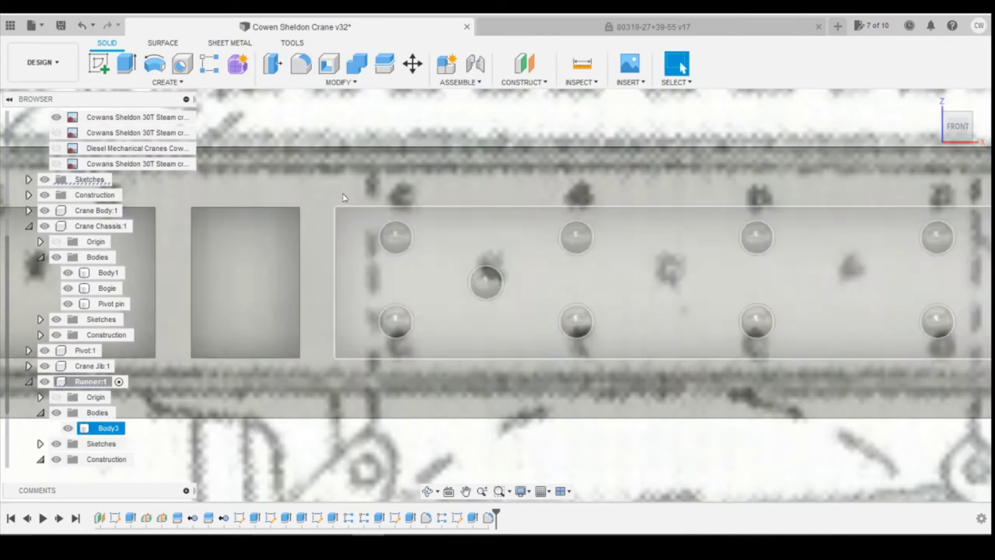
# Pattern the middle rivet's extrusion and fillet along the panel's lower edge, with 3 instances over a 3.10 mm extent
pyautogui.click(209, 63)
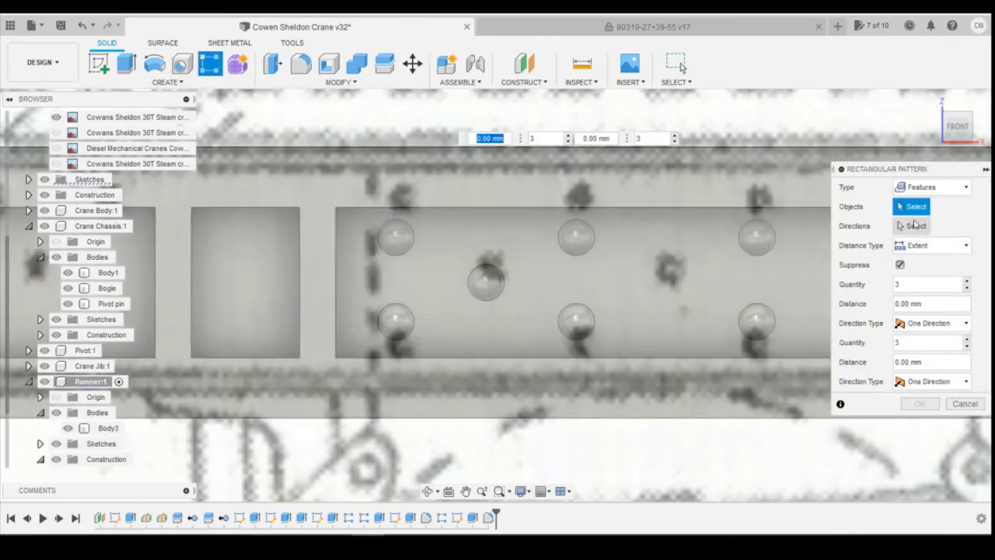
pyautogui.click(486, 279)
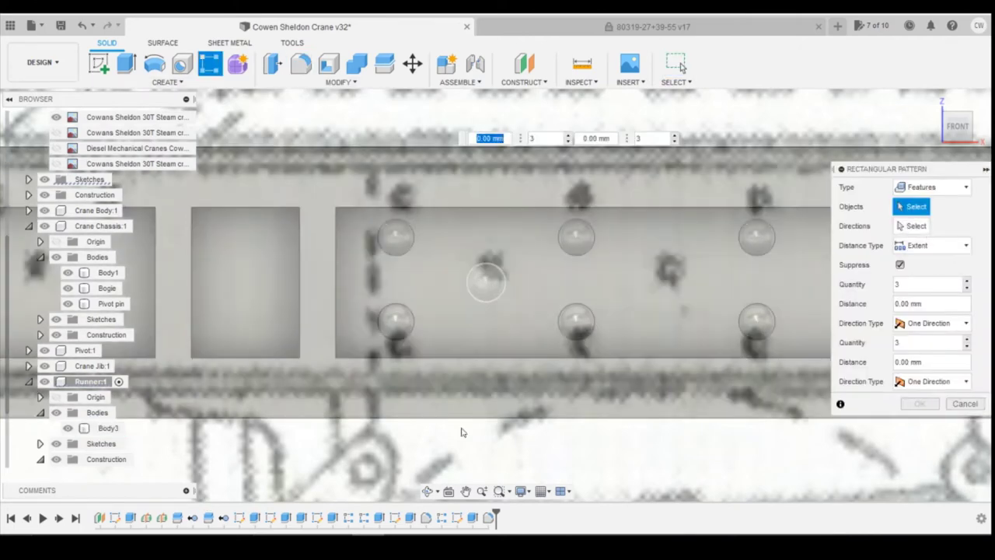
pyautogui.click(486, 281)
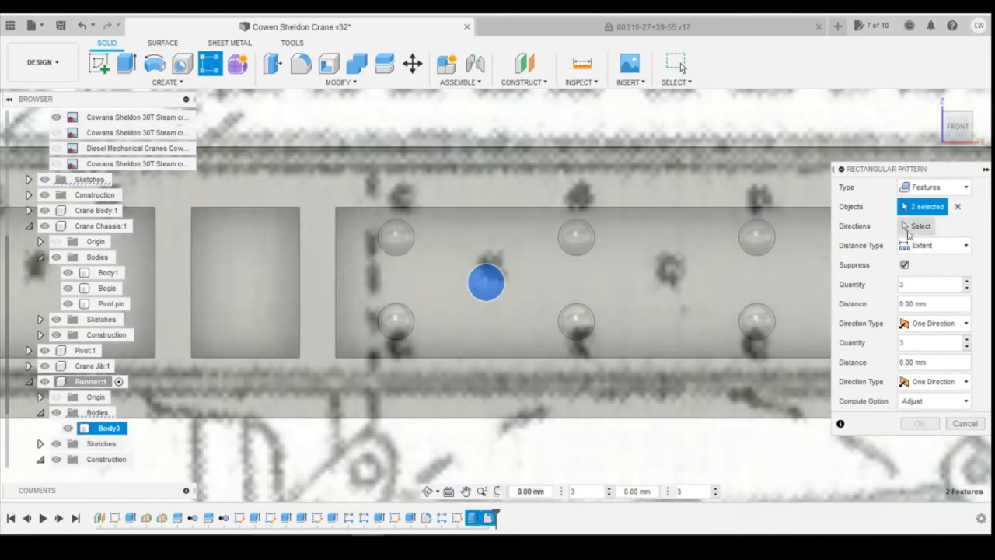
pyautogui.click(907, 230)
pyautogui.click(638, 359)
pyautogui.scroll(-3, 411, 377)
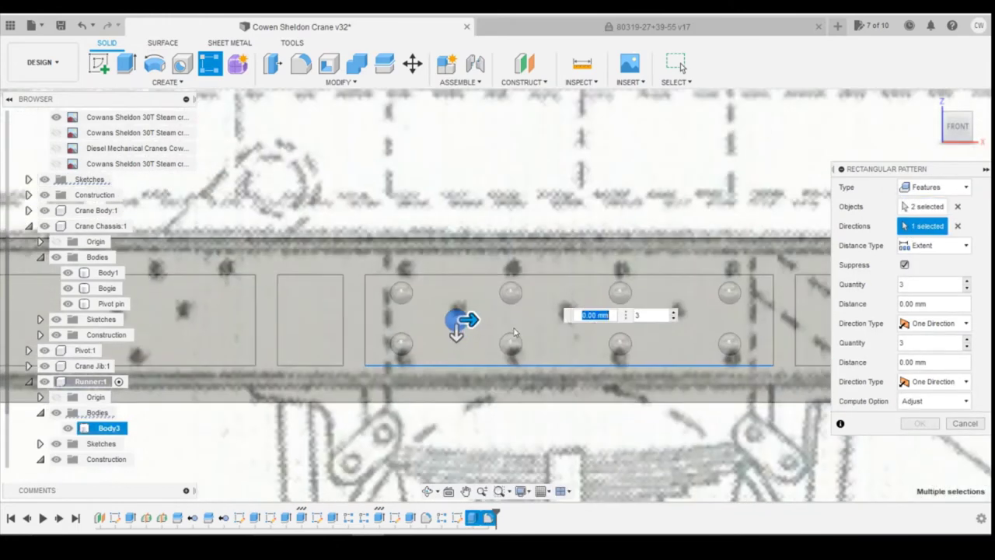
pyautogui.moveTo(469, 320); pyautogui.dragTo(690, 322)
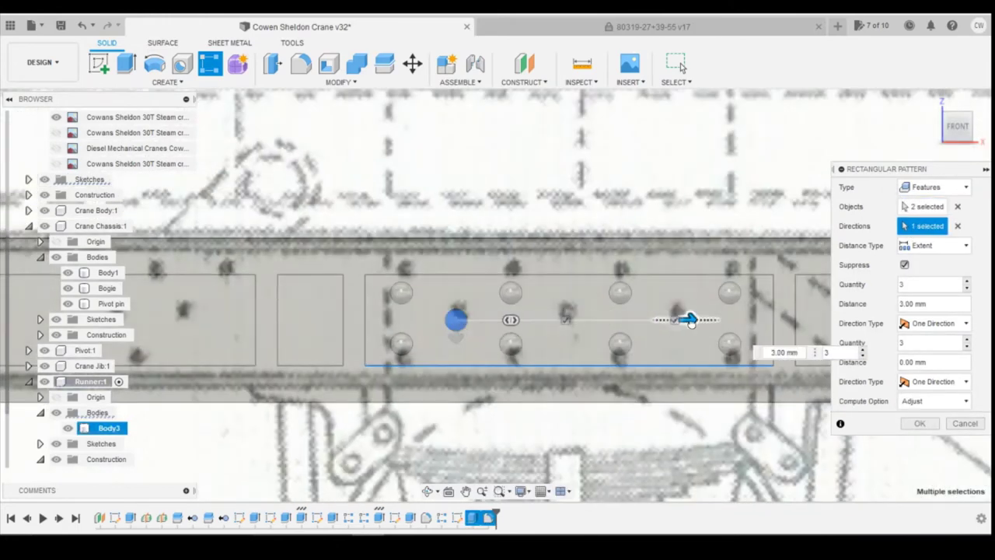
pyautogui.scroll(3, 696, 322)
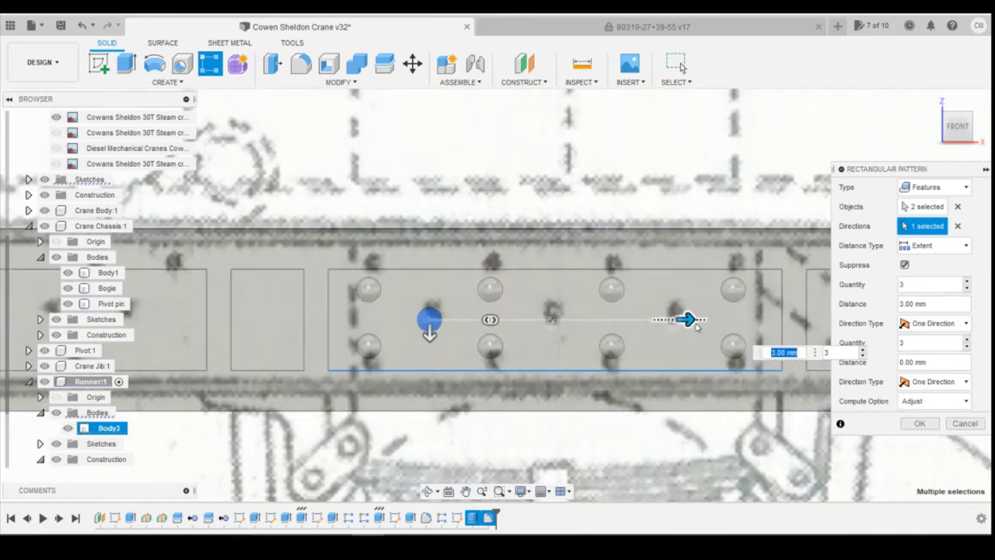
pyautogui.moveTo(670, 319); pyautogui.dragTo(686, 321)
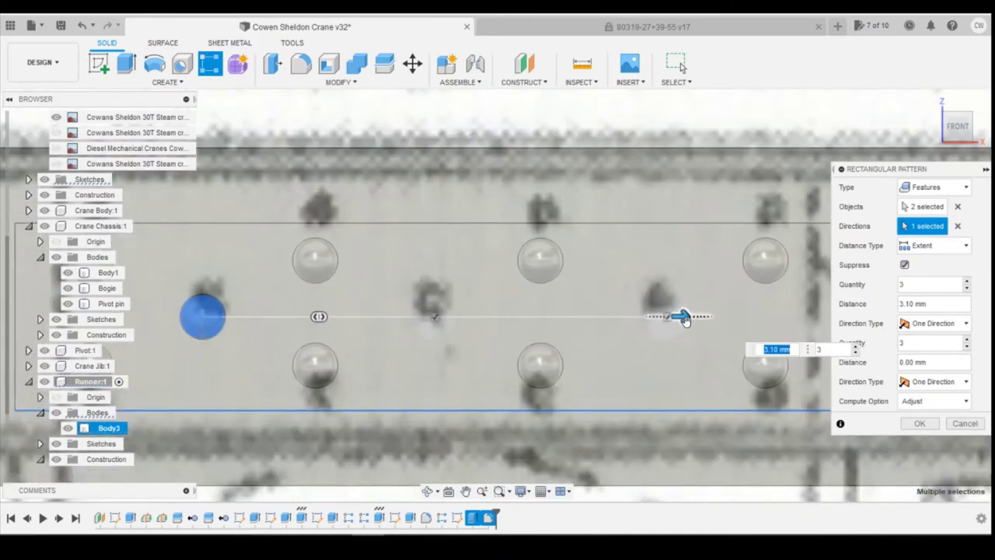
pyautogui.press('Tab')
pyautogui.click(917, 423)
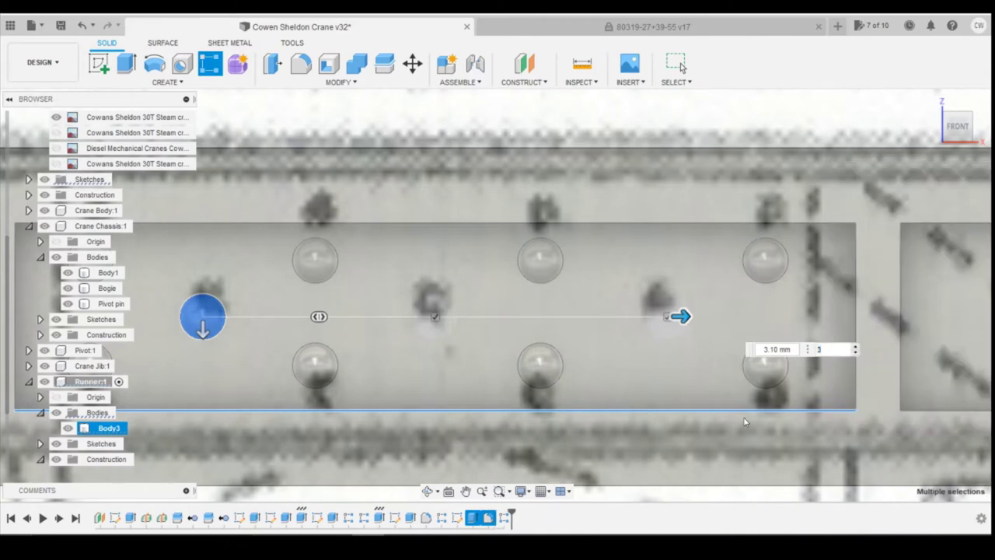
pyautogui.scroll(-2, 742, 422)
pyautogui.scroll(-2, 741, 424)
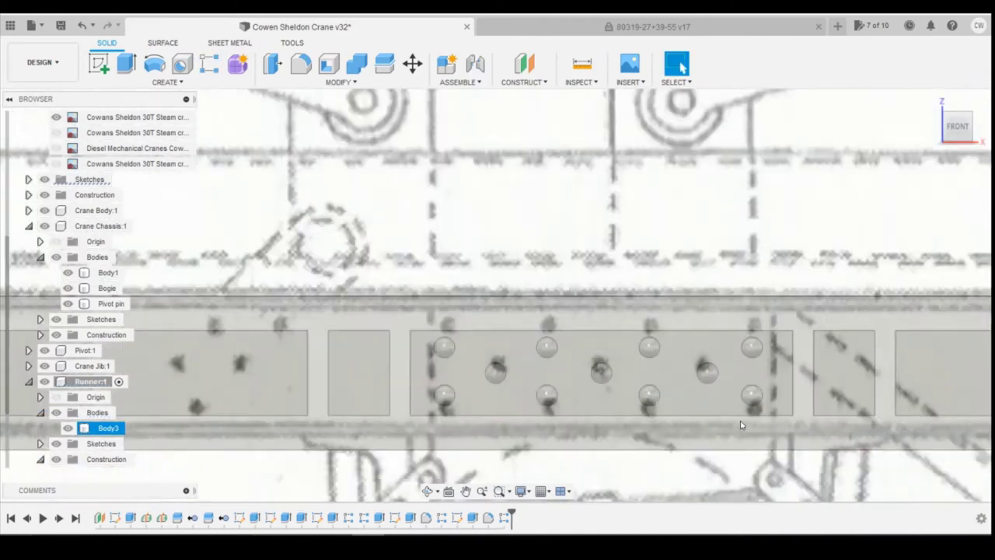
# Check the crane's reference photo in the Photos app, and start a sketch on the long recessed panel left of the riveted one
pyautogui.hotkey('alt', 'Tab')
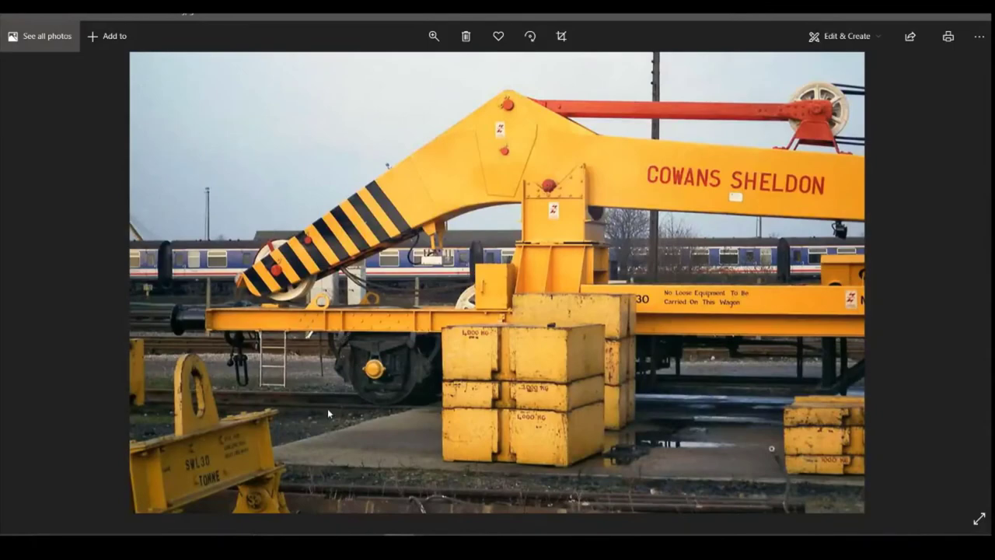
pyautogui.hotkey('alt', 'Tab')
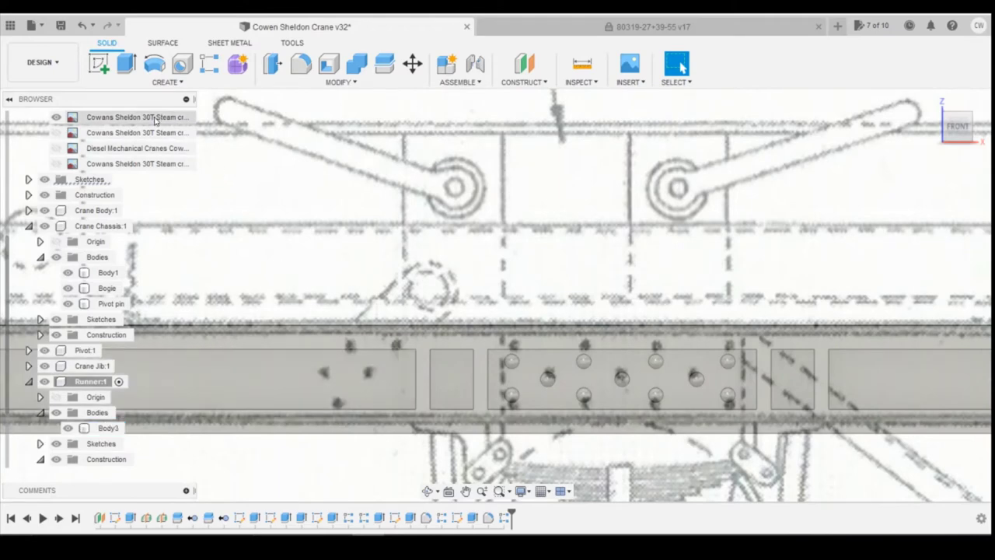
pyautogui.click(109, 72)
pyautogui.click(107, 71)
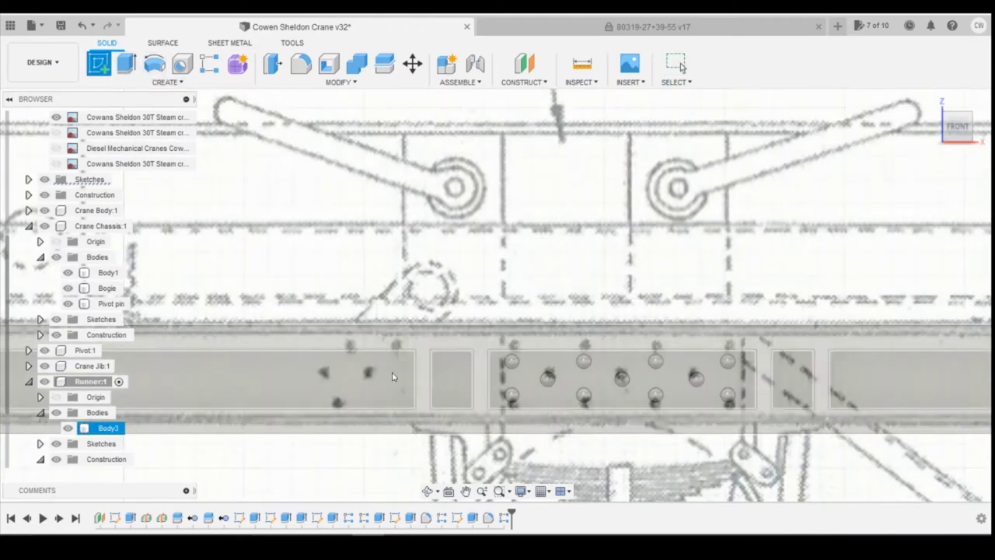
pyautogui.click(375, 382)
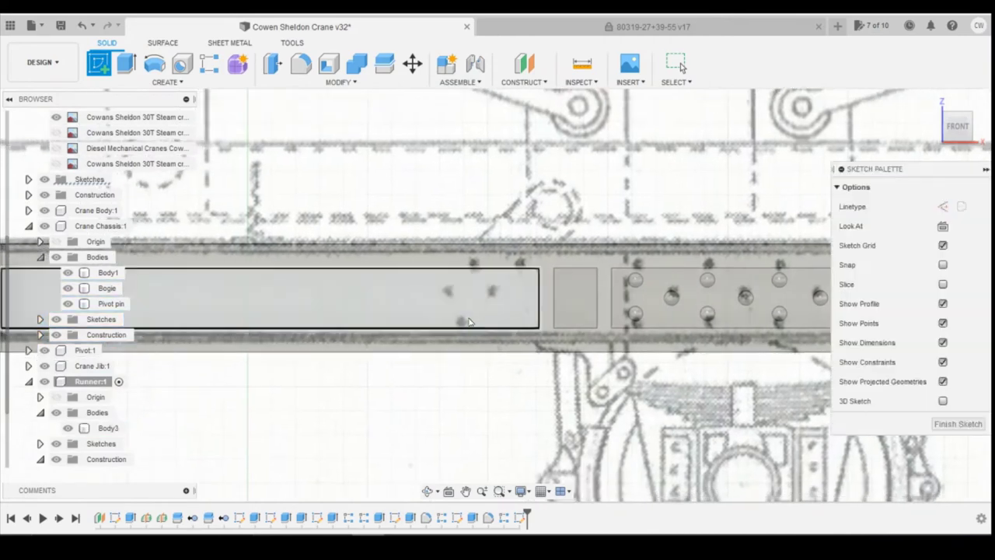
# Sketch a 0.3 mm diameter circle in the long panel's upper-right corner, just below the blueprint's rivet mark
pyautogui.click(154, 64)
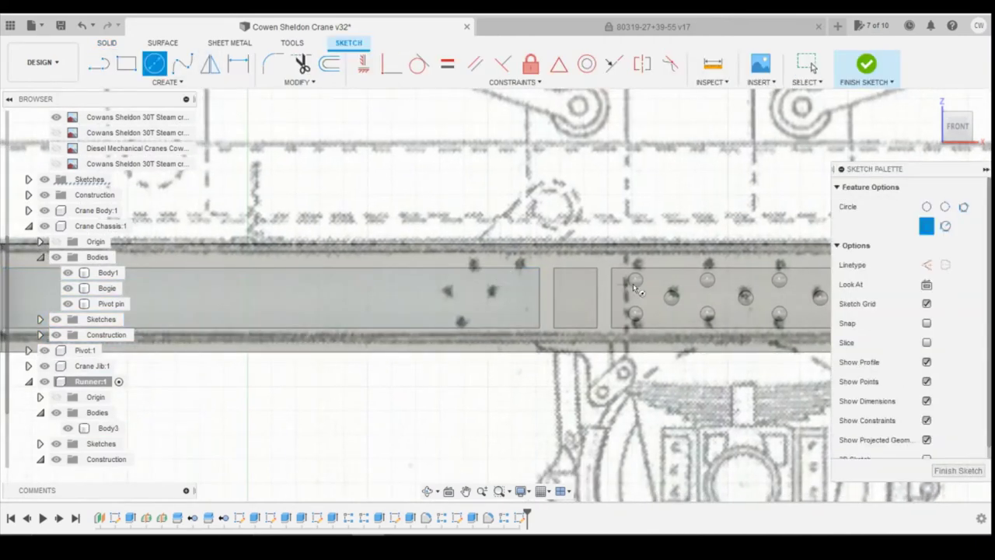
pyautogui.scroll(3, 643, 283)
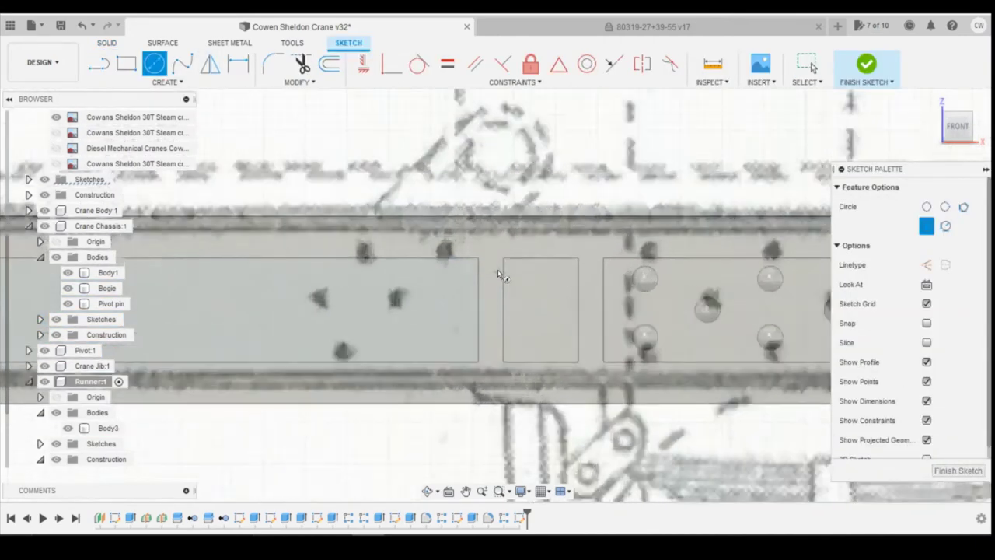
pyautogui.click(443, 272)
pyautogui.write('0.3')
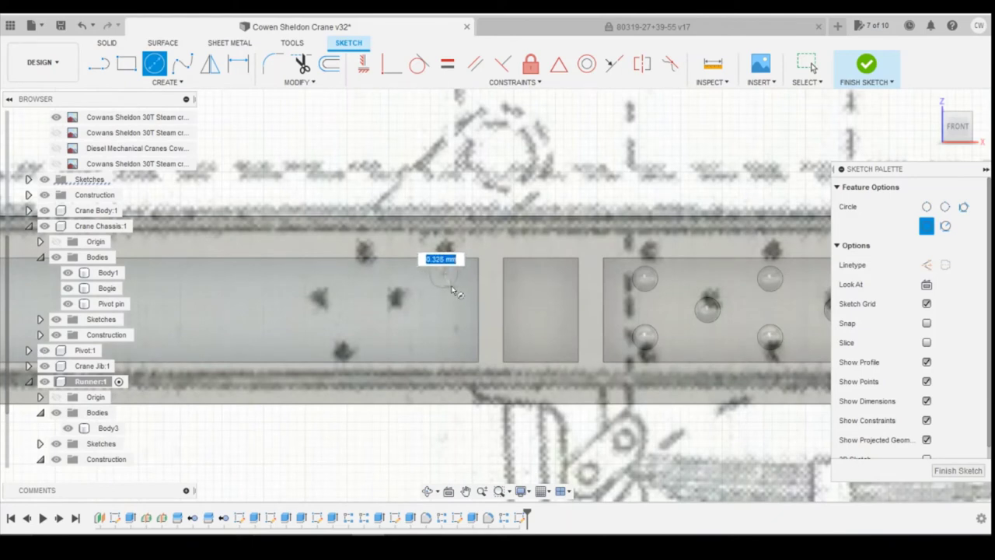
pyautogui.press('Return')
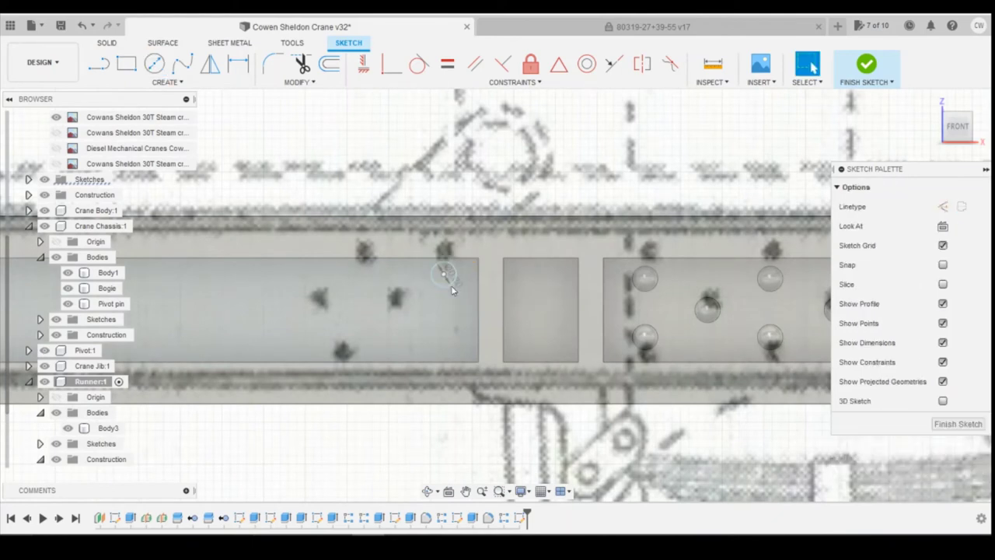
# Dimension the vertical distance from the new circle's centre to the long panel's top edge
pyautogui.press('d')
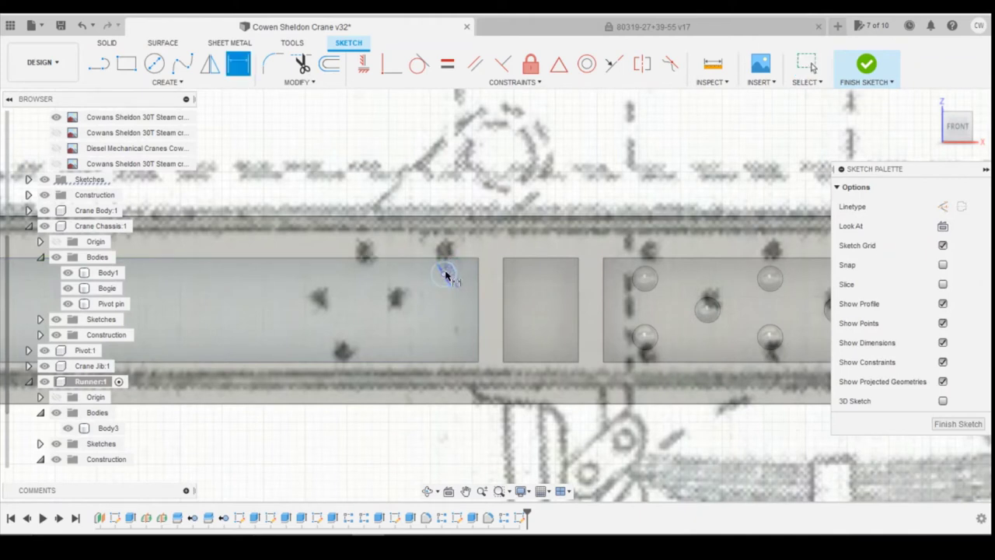
pyautogui.click(444, 273)
pyautogui.click(472, 258)
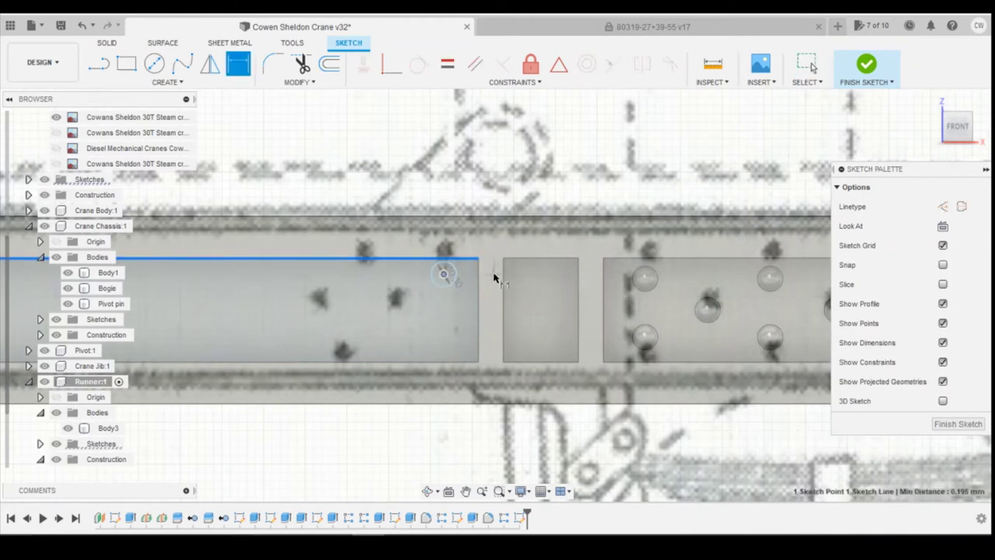
pyautogui.click(494, 275)
pyautogui.write('0.2')
pyautogui.press('Return')
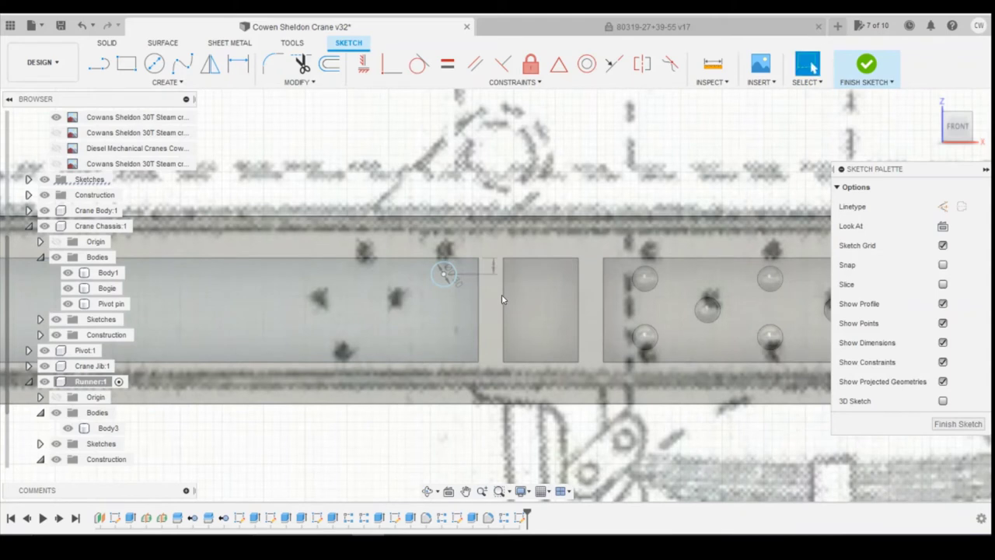
# Dimension the horizontal distance from the circle's centre to the long panel's right edge, keeping the distance as drawn
pyautogui.press('d')
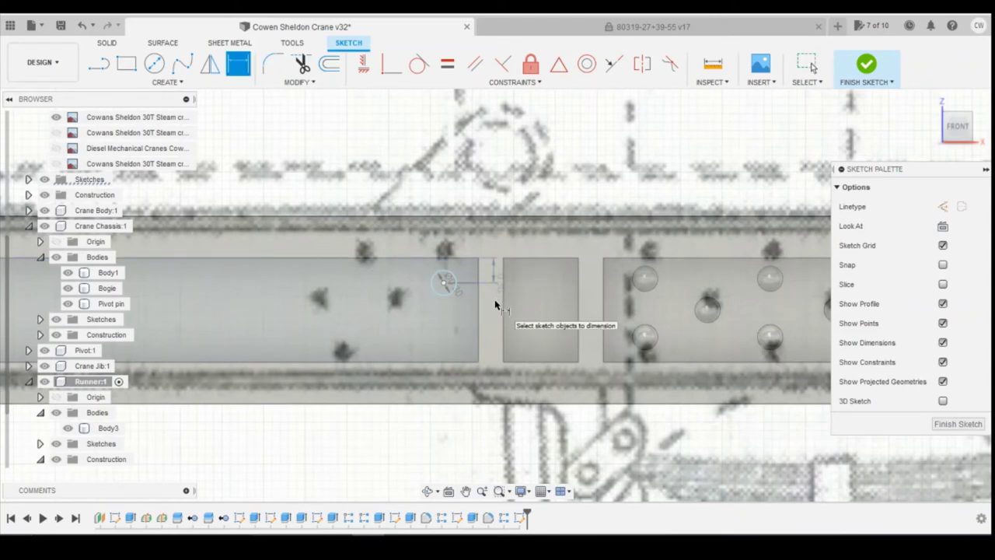
pyautogui.click(444, 284)
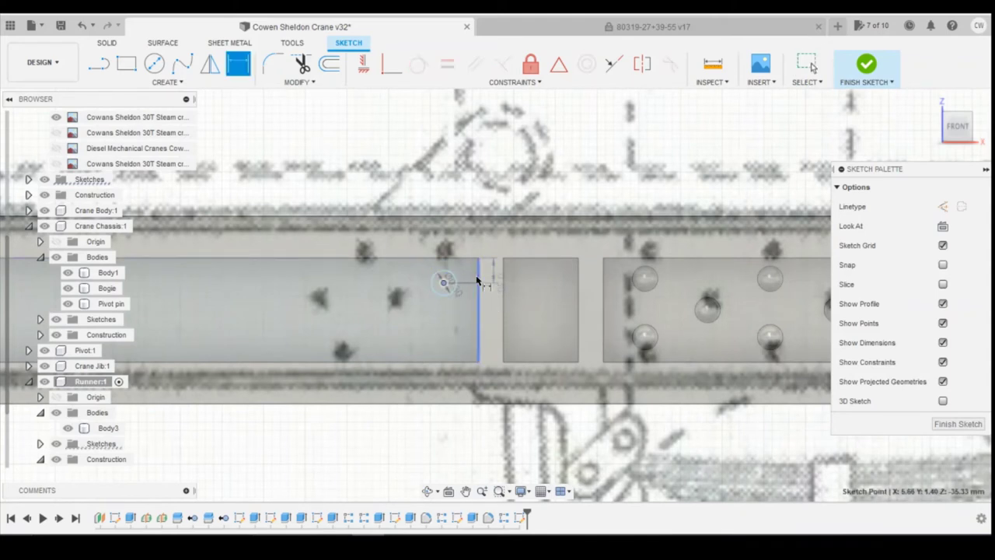
pyautogui.click(477, 276)
pyautogui.click(456, 185)
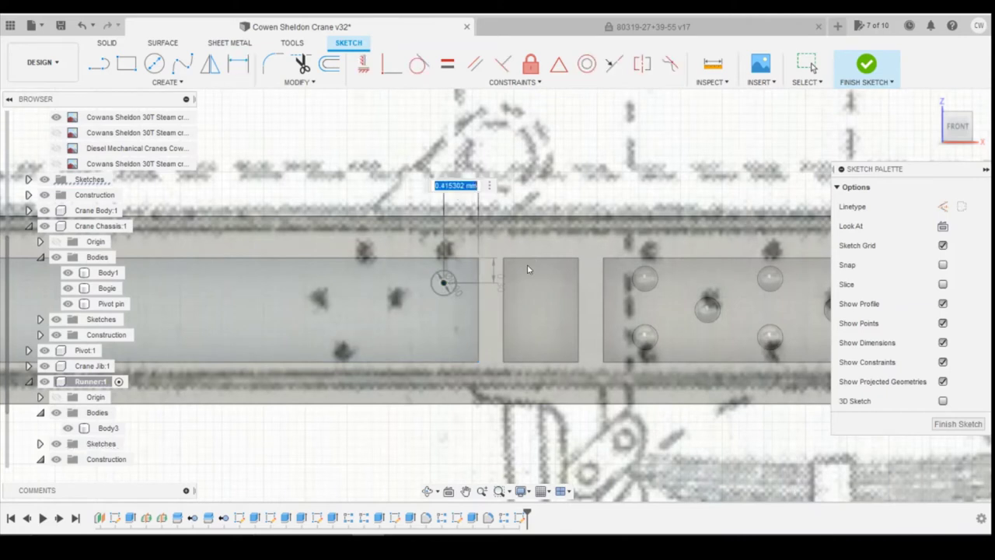
pyautogui.press('Return')
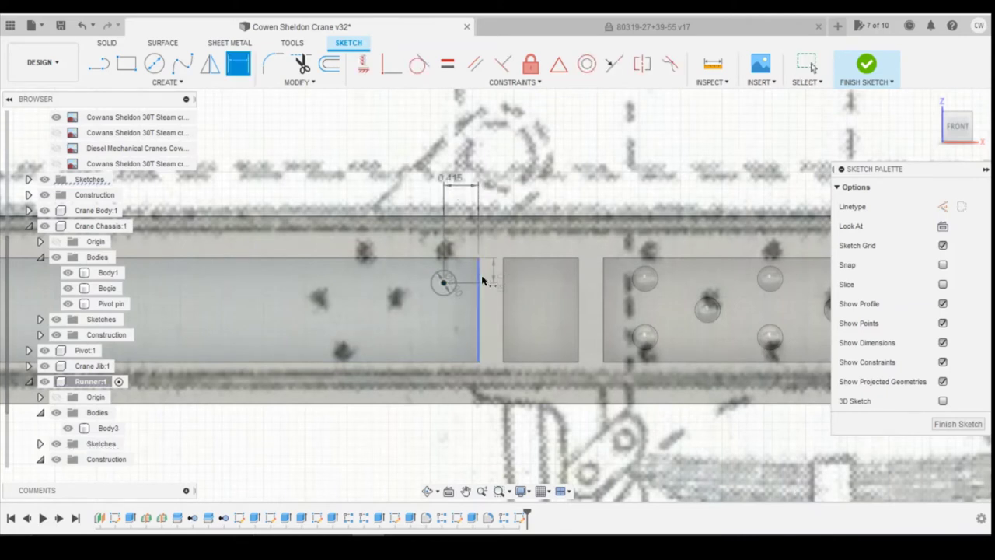
# Draw a construction line about 1.28 mm long from the circle's centre diagonally down-left, ending just above the long panel's lower edge
pyautogui.click(154, 63)
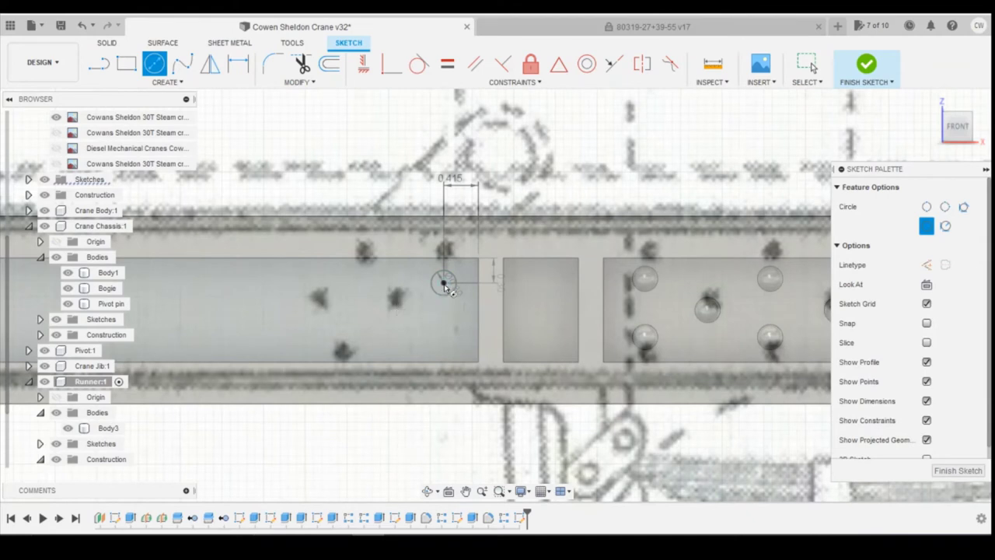
pyautogui.press('l')
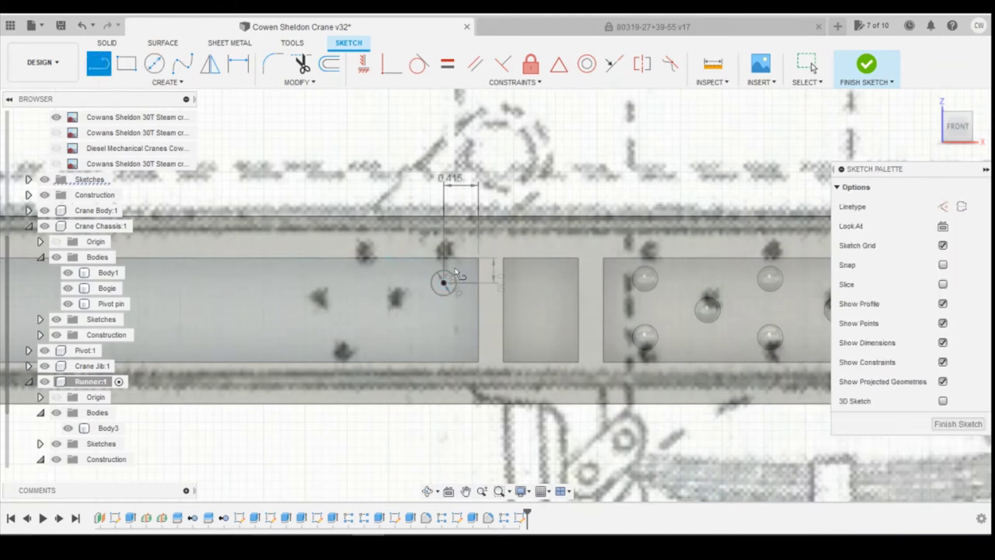
pyautogui.click(443, 282)
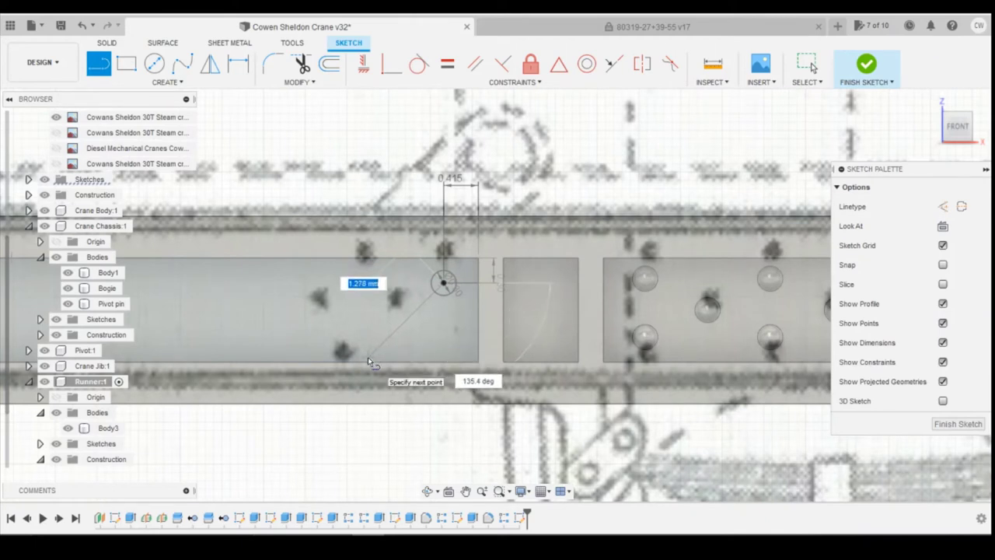
pyautogui.click(368, 356)
pyautogui.press('Escape')
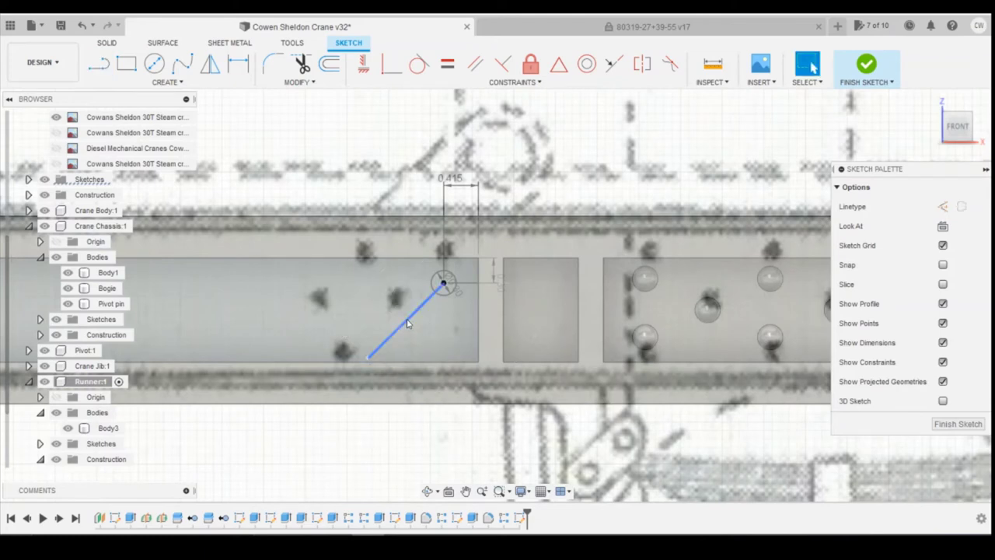
pyautogui.click(408, 324)
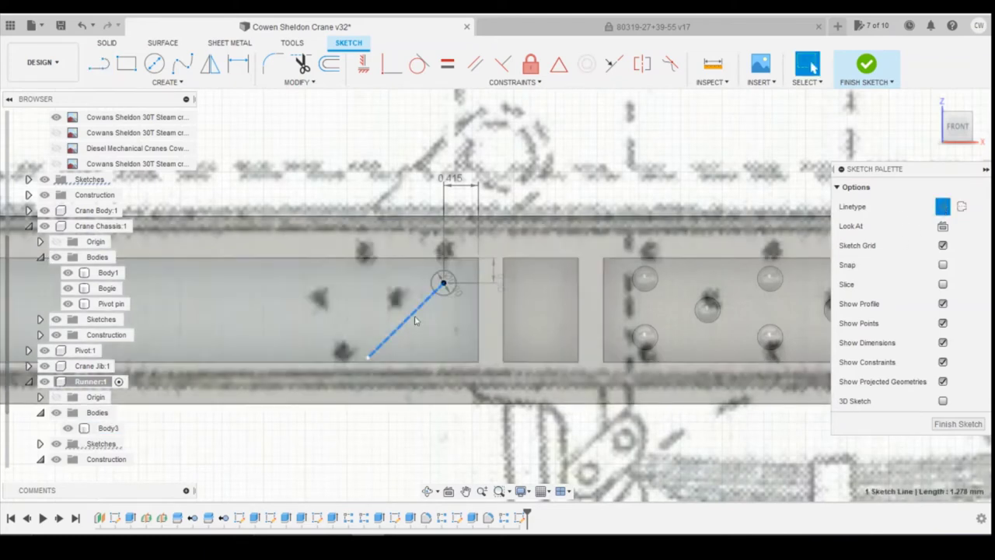
pyautogui.press('Delete')
# Sketch a second circle about 0.23 mm in diameter, centred on the construction line near its lower end
pyautogui.click(154, 64)
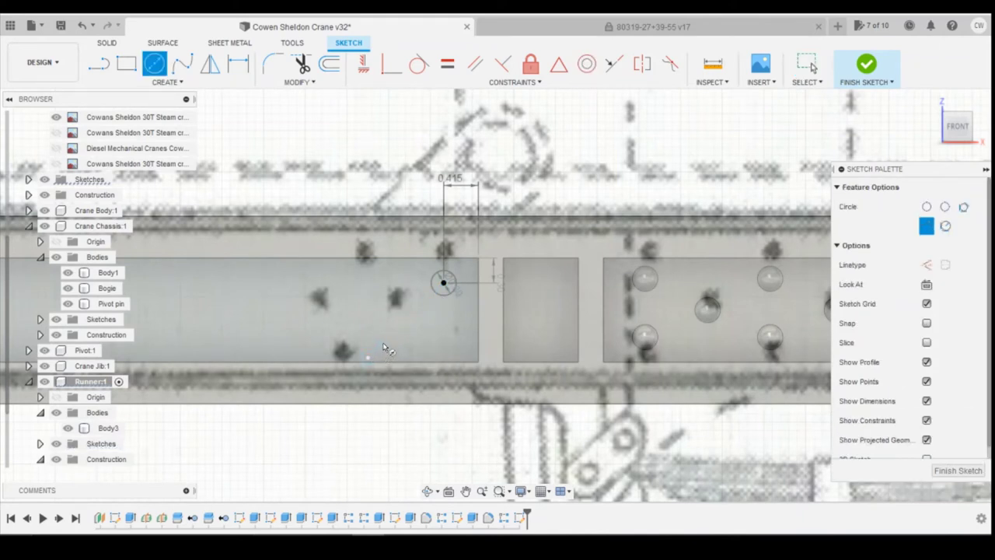
pyautogui.write('0.3')
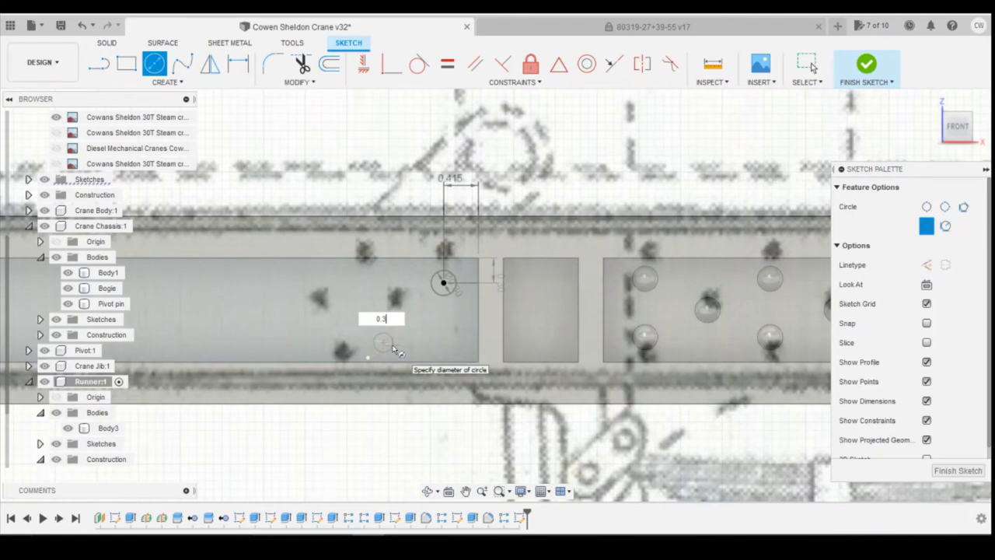
pyautogui.press('Return')
pyautogui.press('Escape')
# Set the lower circle's diameter to 0.3 mm
pyautogui.scroll(5, 393, 347)
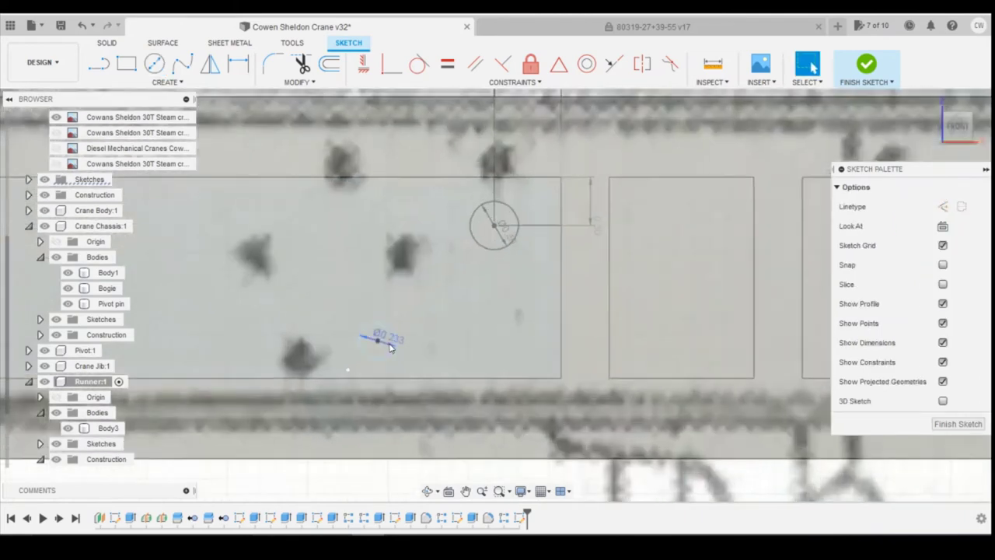
pyautogui.scroll(-2, 390, 342)
pyautogui.click(395, 342)
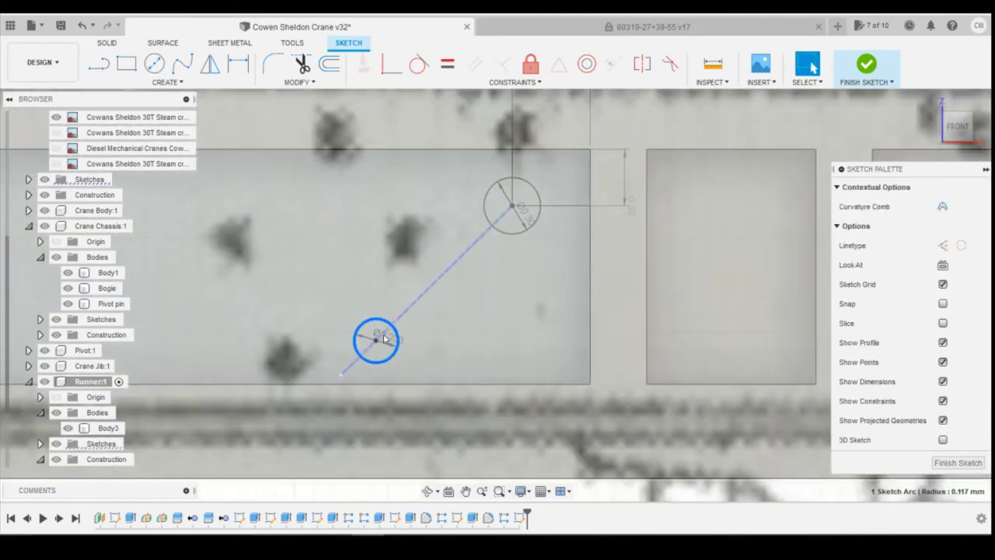
pyautogui.click(384, 337)
pyautogui.click(398, 342)
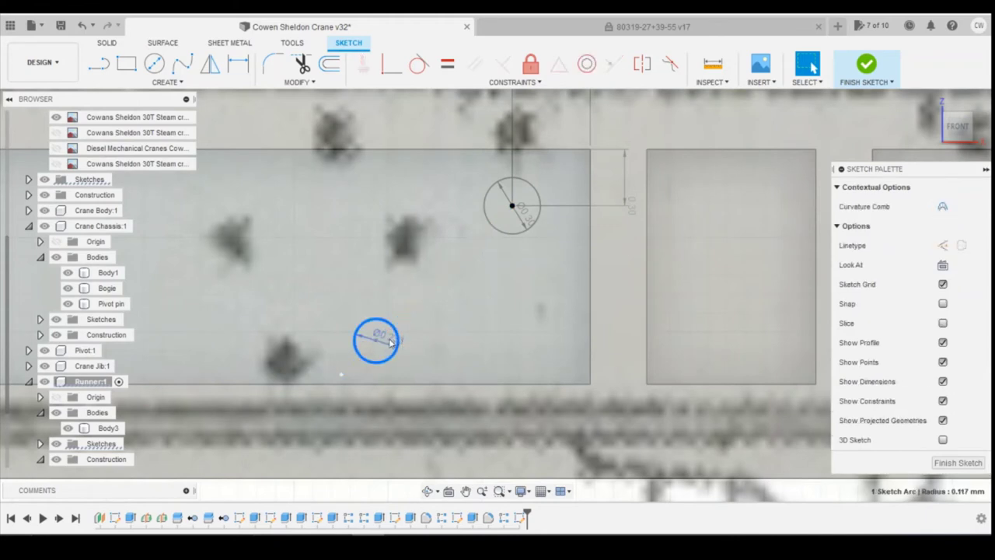
pyautogui.doubleClick(389, 343)
pyautogui.write('0.5')
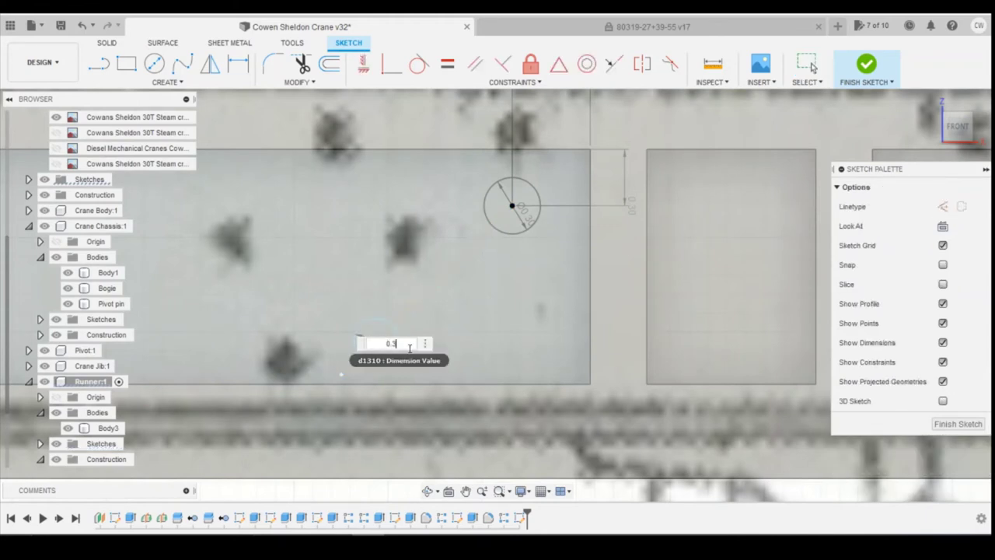
pyautogui.press('Return')
# Dimension the vertical distance from the lower circle's centre to the long panel's bottom edge as 0.3 mm
pyautogui.press('d')
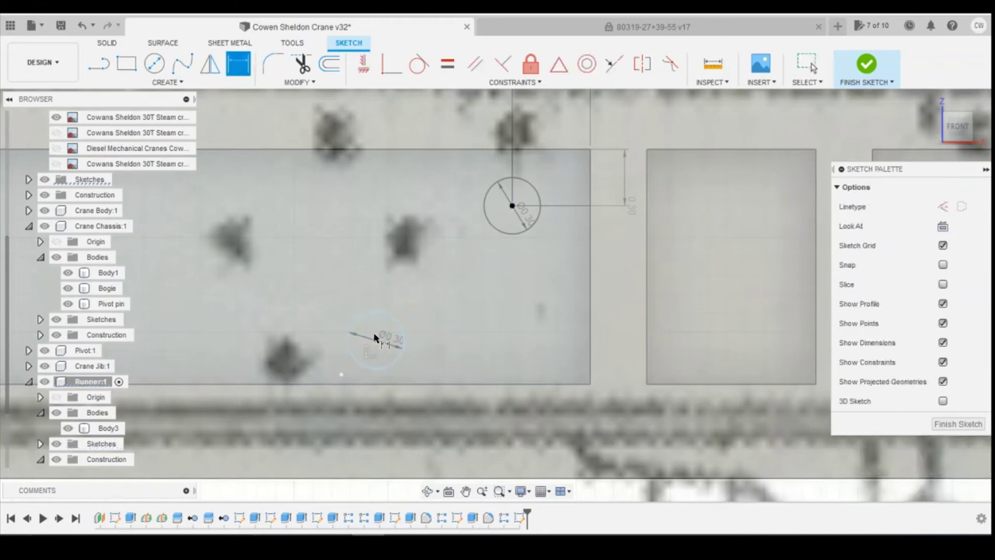
pyautogui.click(375, 341)
pyautogui.click(384, 383)
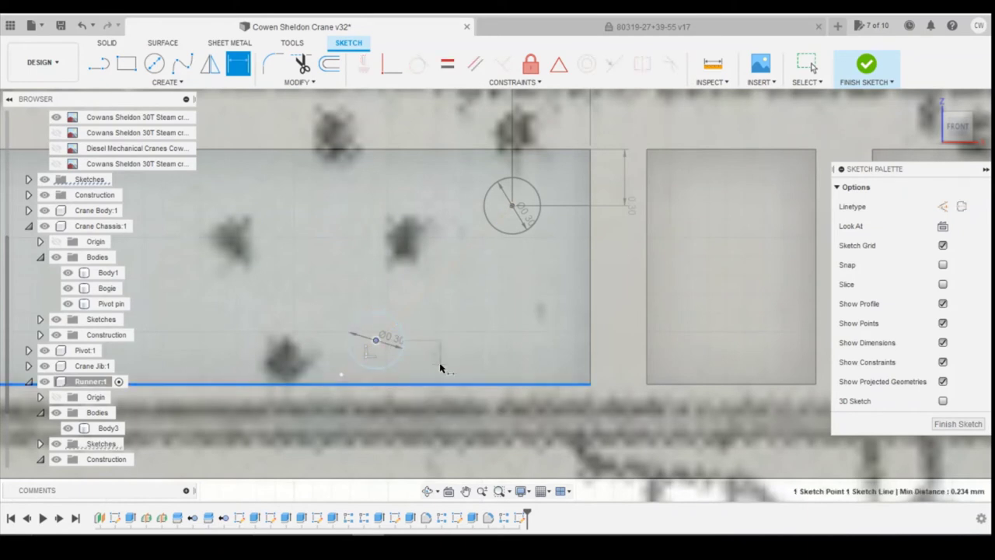
pyautogui.click(448, 369)
pyautogui.write('0.3')
pyautogui.press('Return')
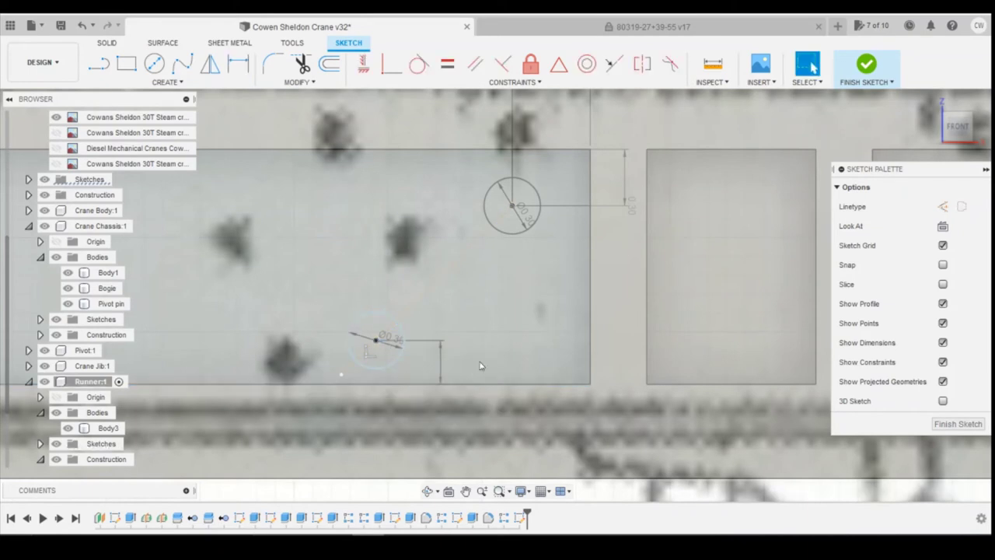
# Measure the distance between the centres of the upper and lower circles
pyautogui.scroll(-1, 504, 338)
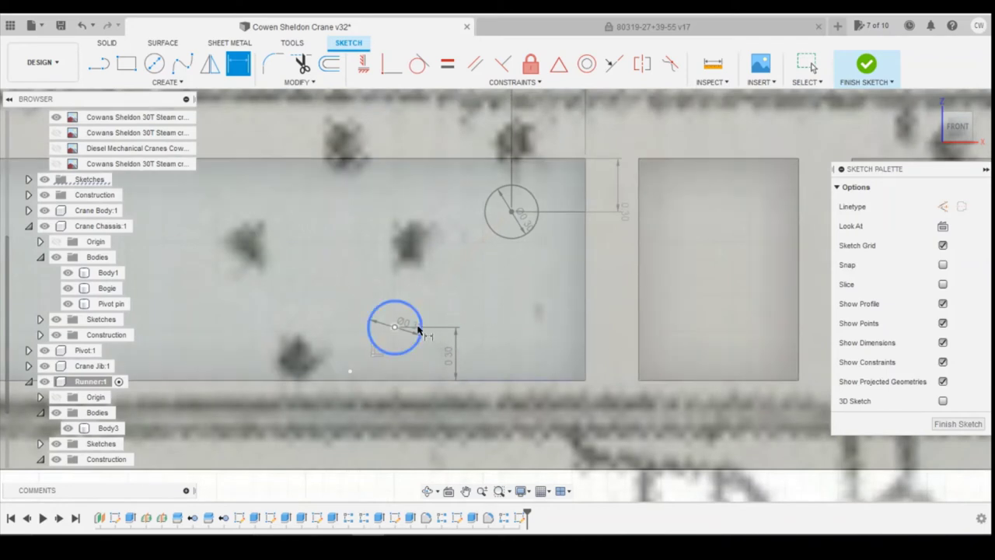
pyautogui.press('c')
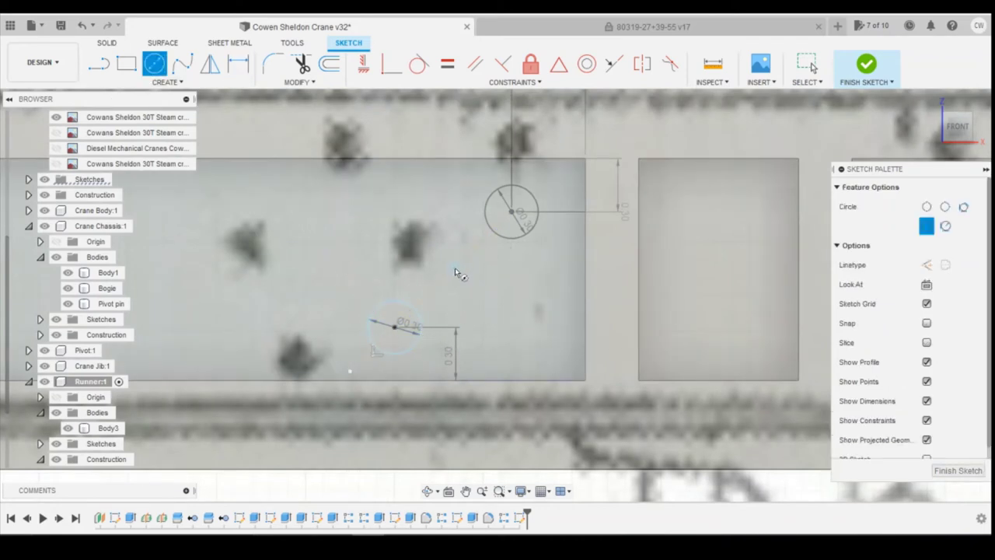
pyautogui.press('Escape')
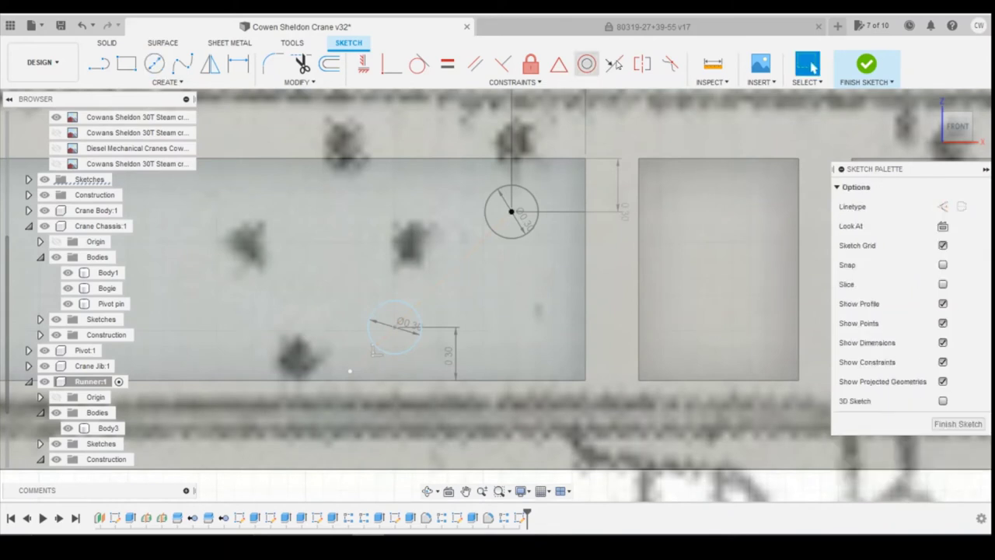
pyautogui.press('i')
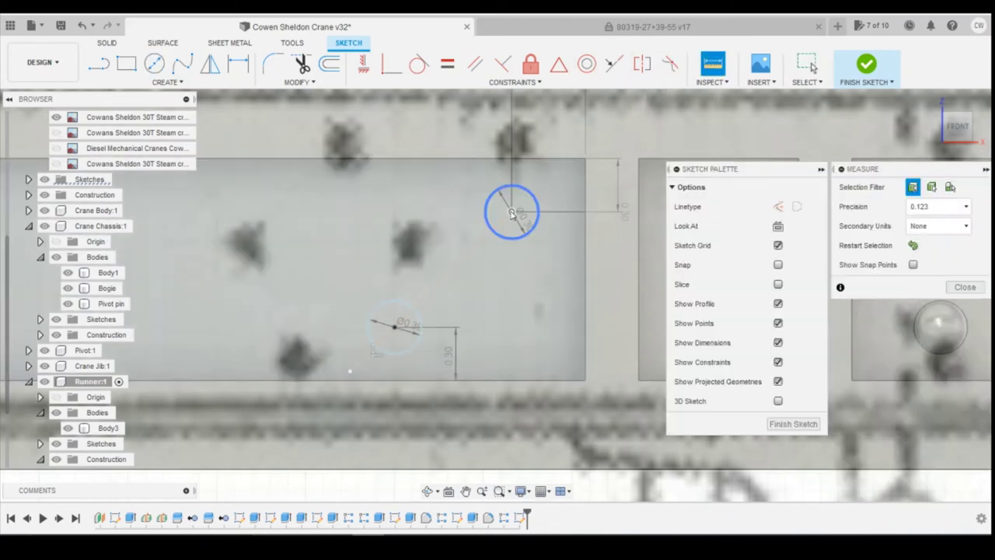
pyautogui.click(396, 327)
pyautogui.click(511, 210)
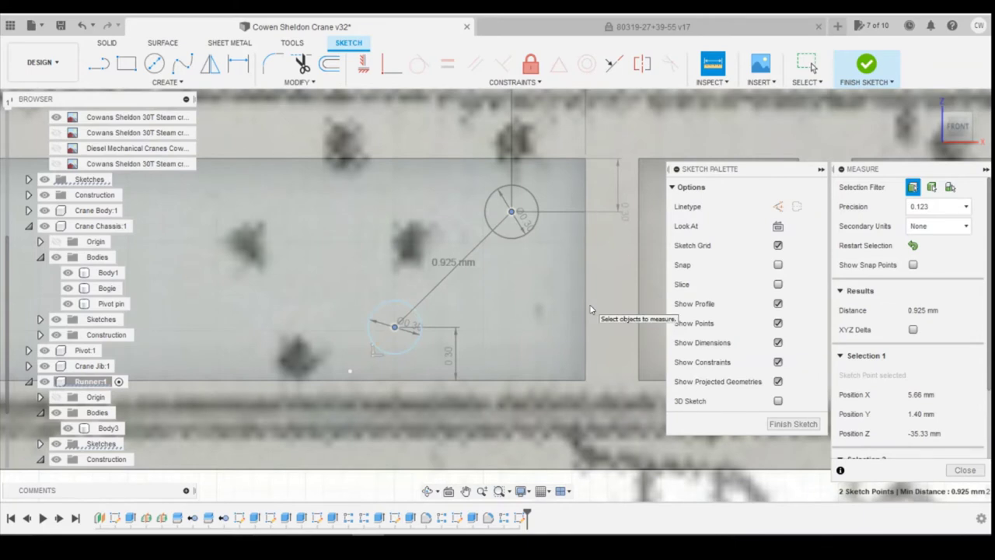
pyautogui.press('Escape')
# Sketch a third circle of 0.3 mm diameter on the construction line, roughly midway between the other two circles
pyautogui.press('c')
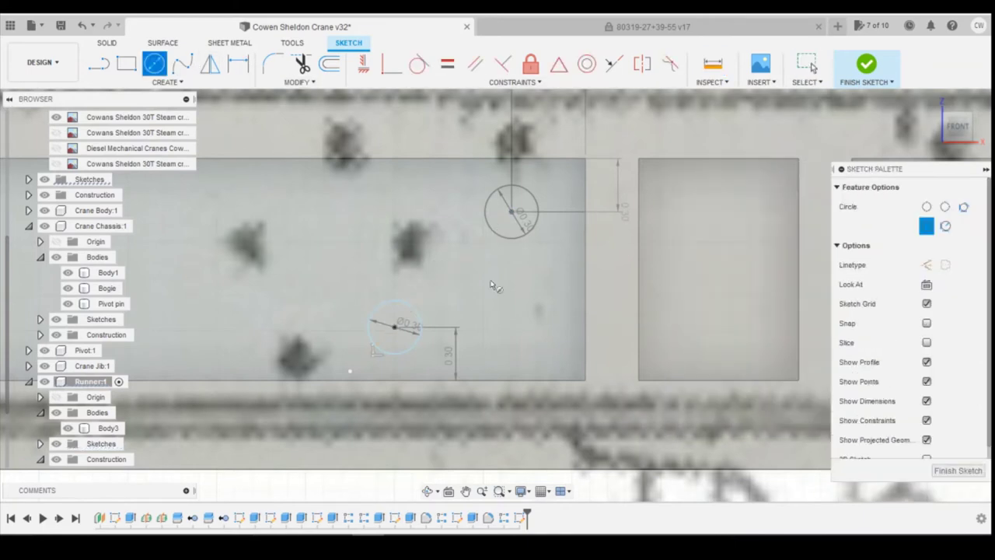
pyautogui.click(456, 268)
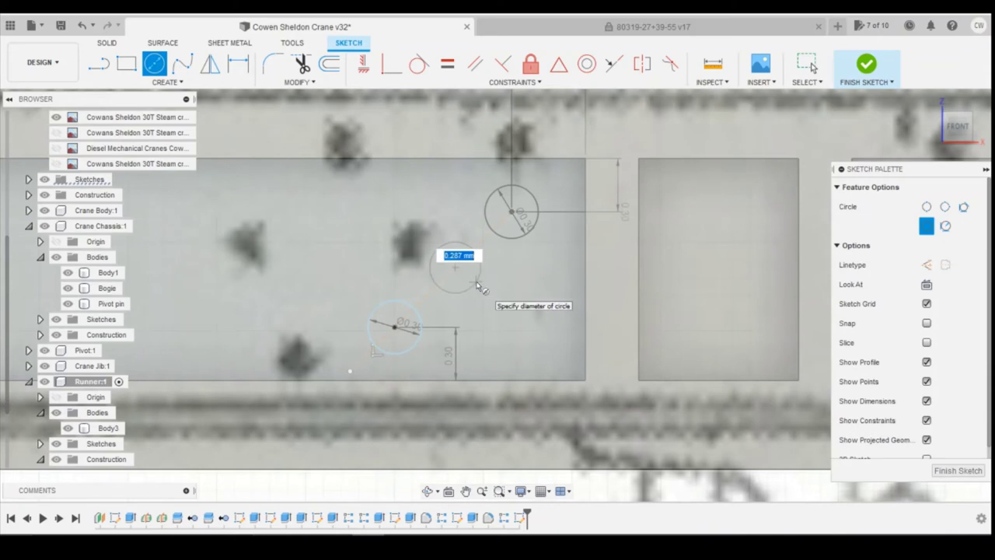
pyautogui.write('0.3')
pyautogui.press('Return')
pyautogui.press('Escape')
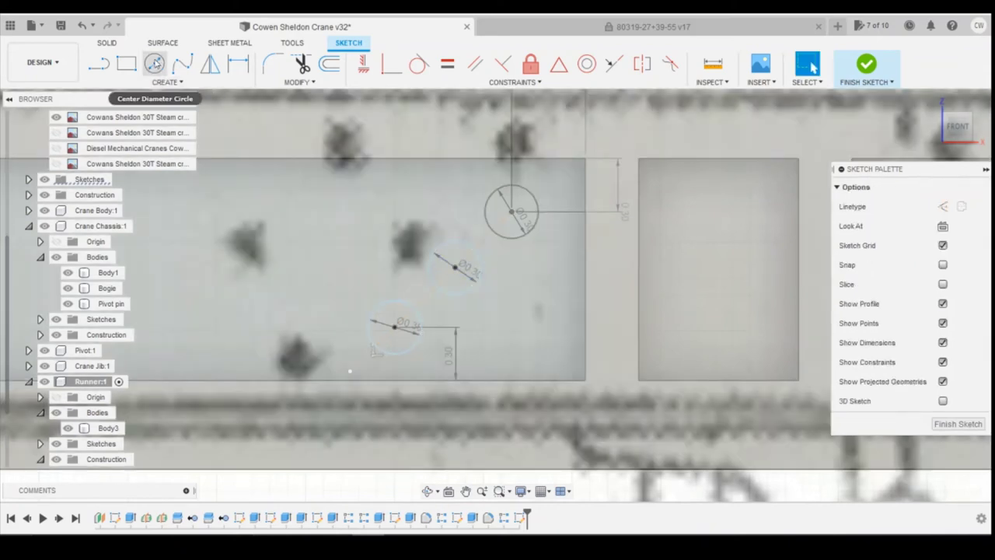
# Dimension the distance between the middle and upper circles' centres as 0.925/2 mm
pyautogui.click(238, 65)
pyautogui.click(457, 267)
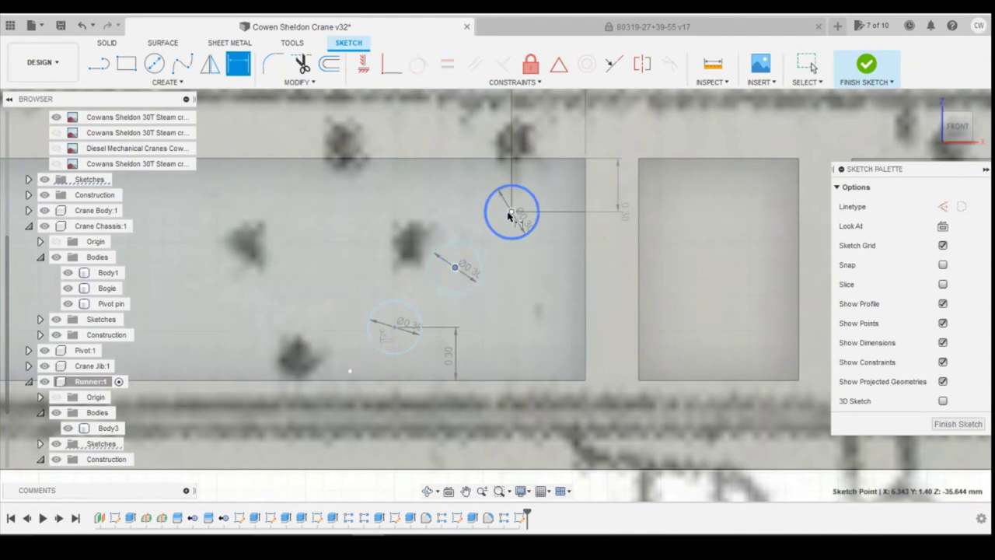
pyautogui.click(511, 213)
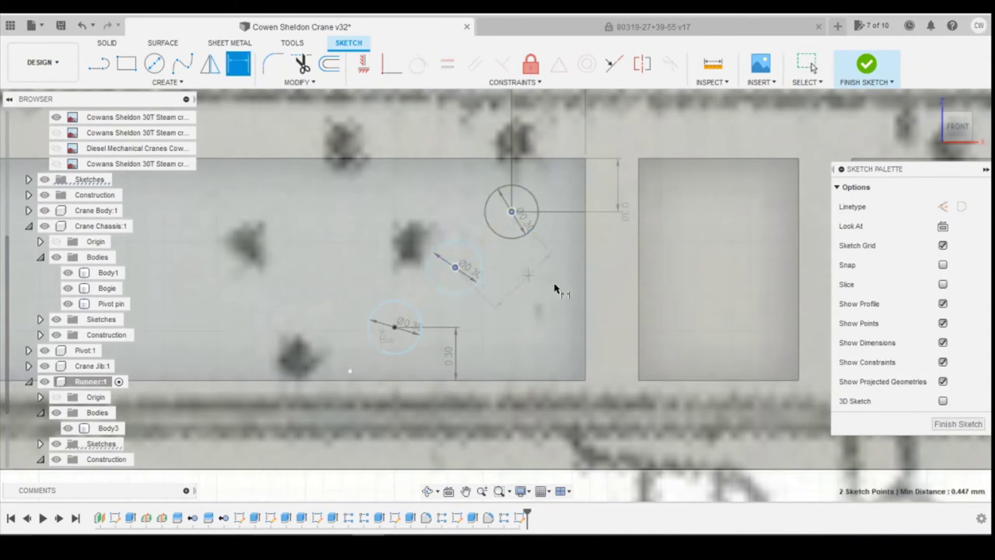
pyautogui.click(557, 291)
pyautogui.write('0.9')
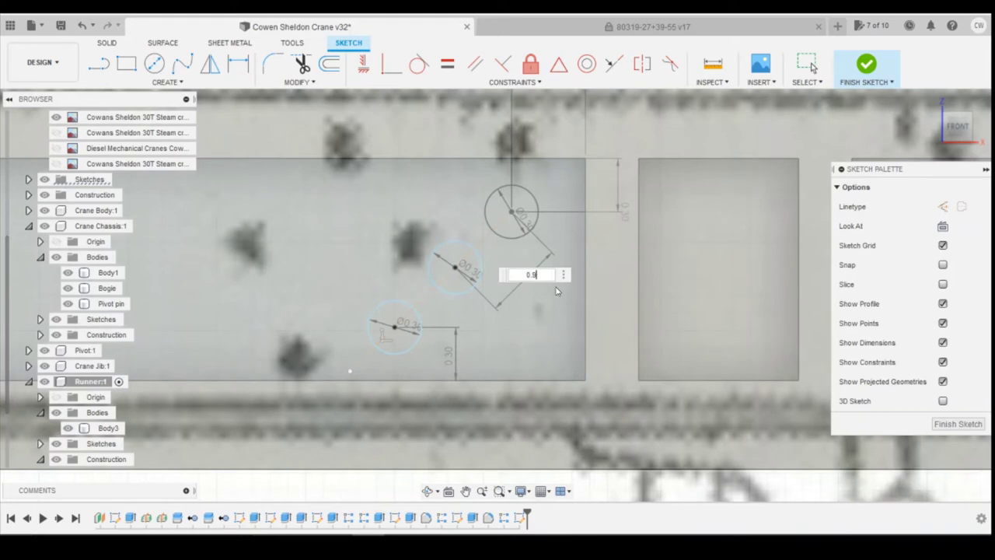
pyautogui.write('25/2')
pyautogui.press('Return')
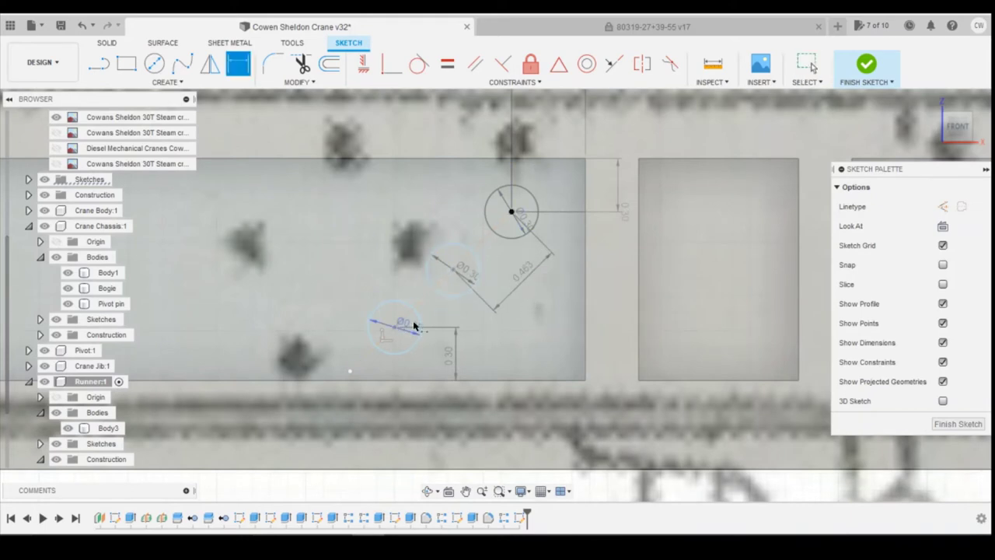
pyautogui.press('Escape')
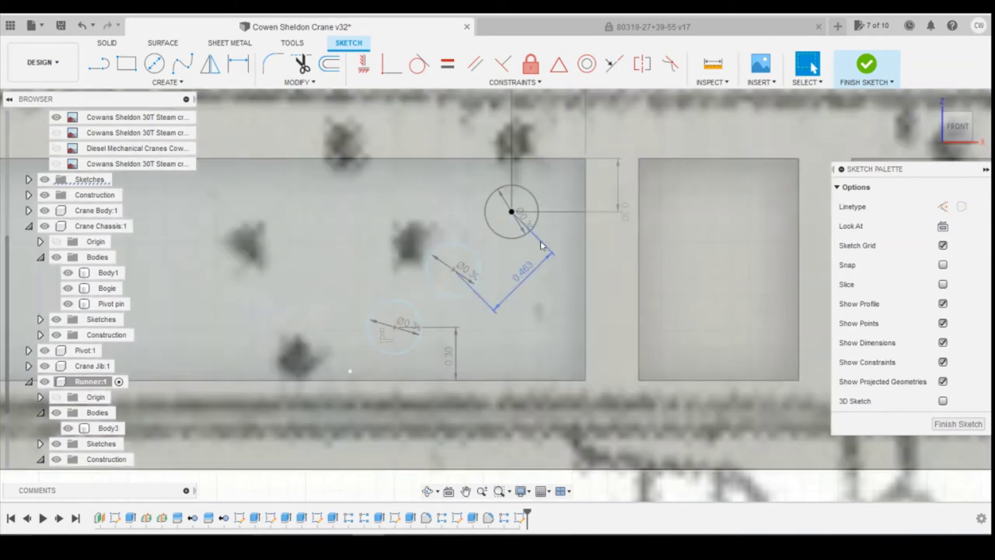
# Extrude the three diagonal circle profiles on the long panel by 0.15 mm
pyautogui.click(497, 210)
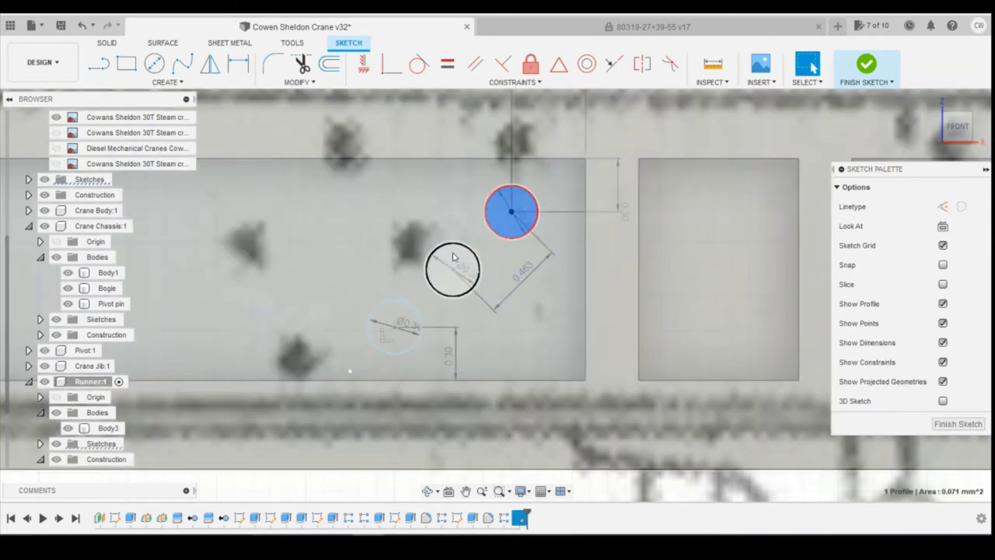
pyautogui.click(456, 258)
pyautogui.click(394, 313)
pyautogui.rightClick(395, 313)
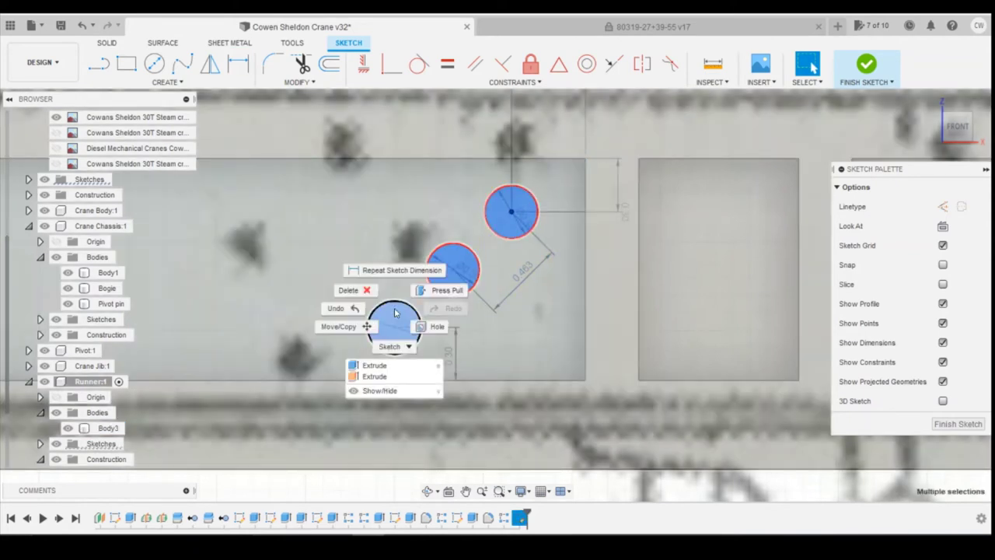
pyautogui.click(376, 365)
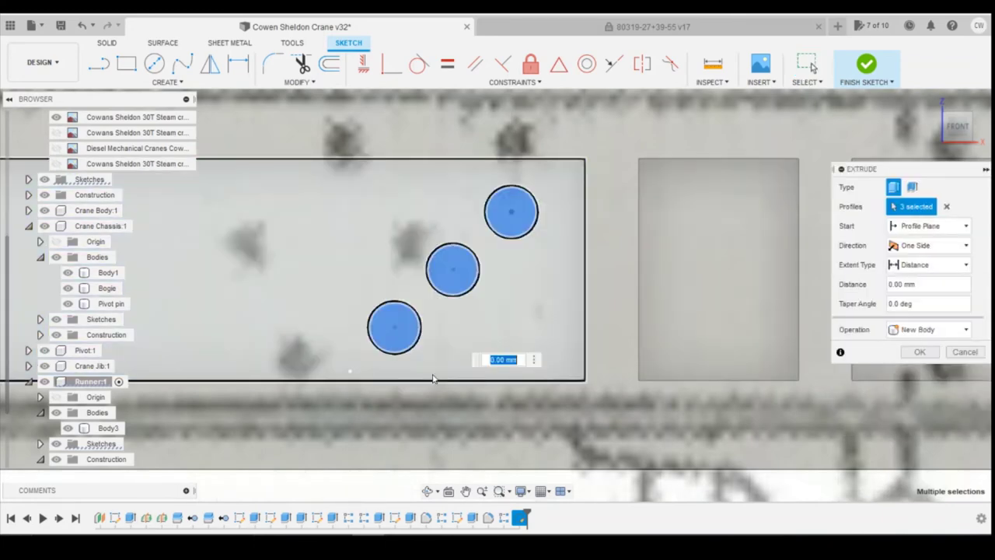
pyautogui.write('0.15')
pyautogui.press('Return')
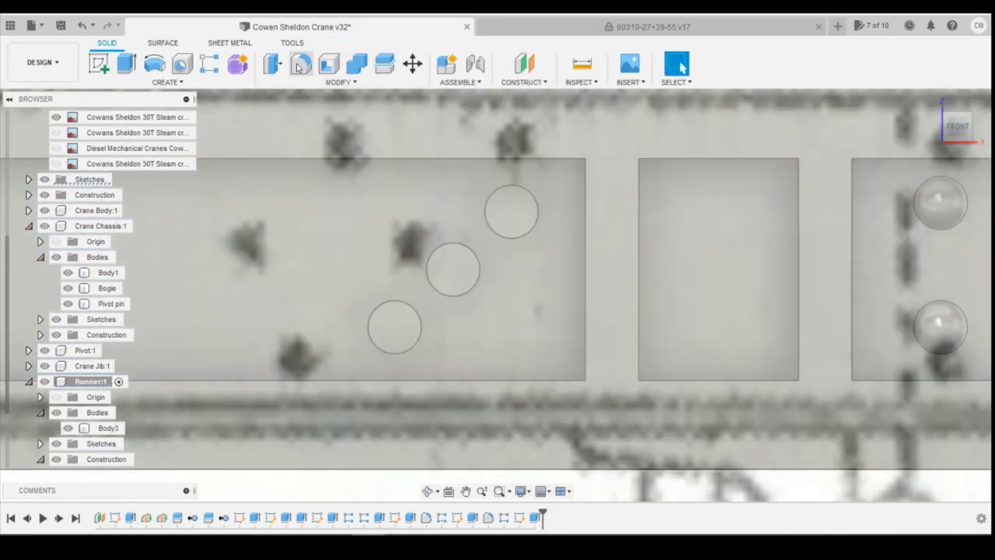
# Fillet the circular outer edges of the three extruded rivets with a 0.15 mm radius
pyautogui.click(299, 63)
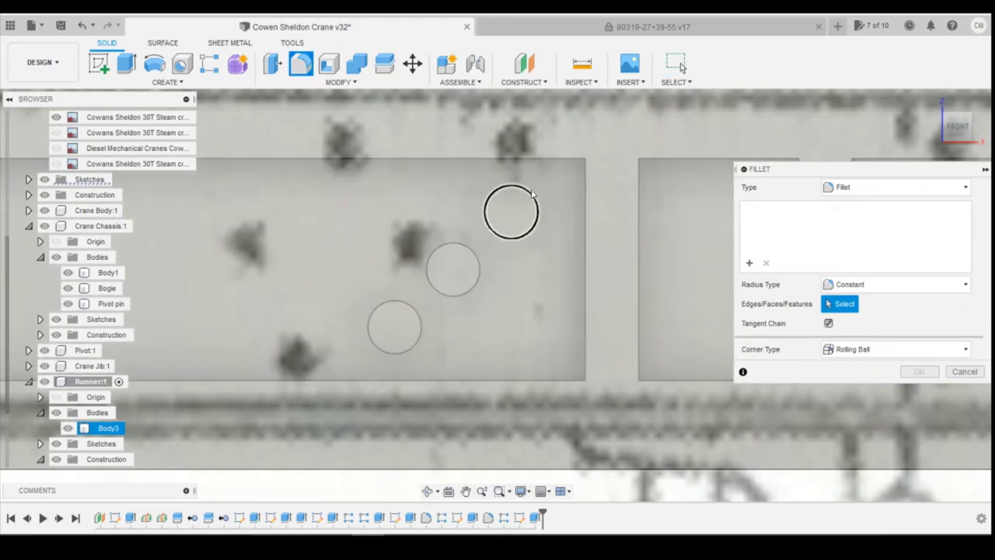
pyautogui.click(513, 185)
pyautogui.click(474, 253)
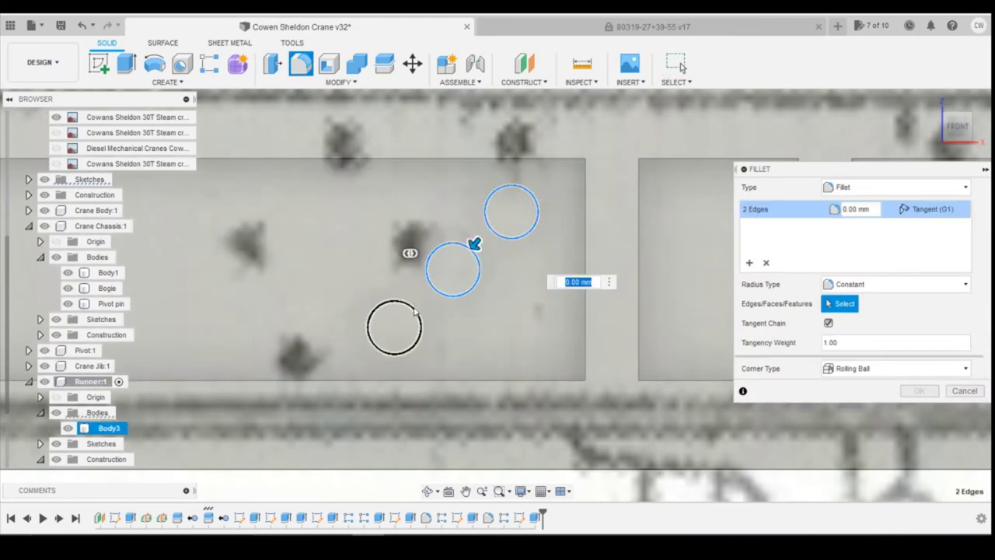
pyautogui.click(416, 310)
pyautogui.write('0.15')
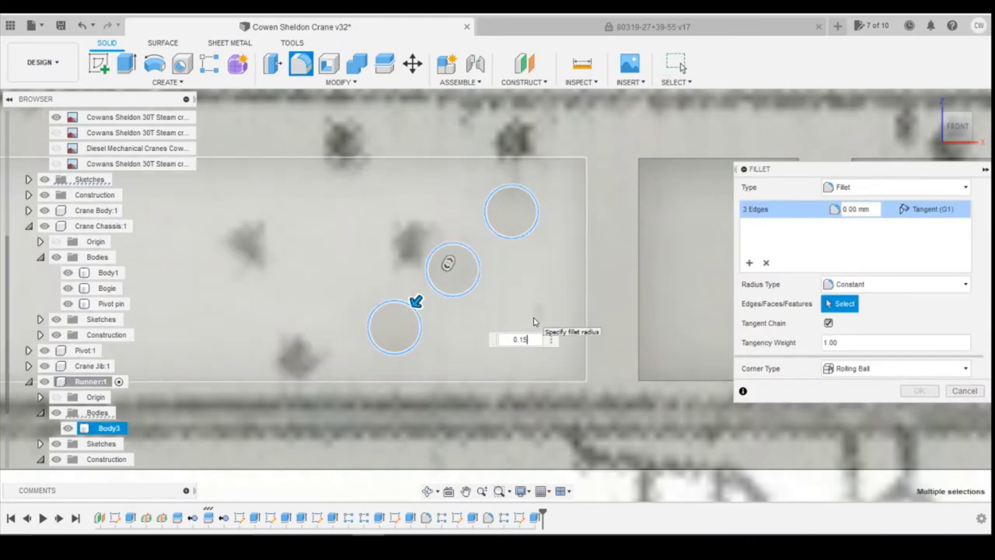
pyautogui.press('Return')
pyautogui.click(585, 301)
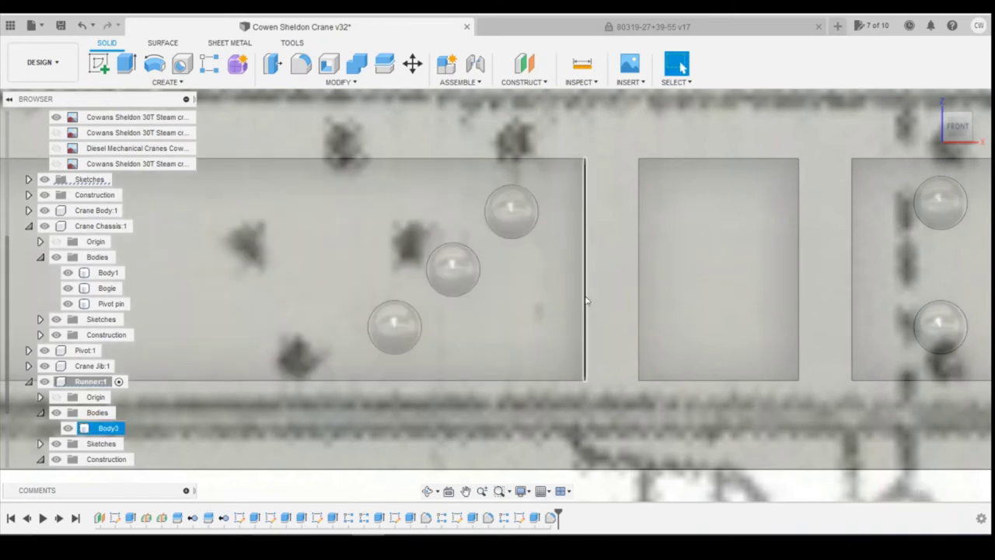
# Reopen the sketch of the three diagonal rivets on the long panel for editing
pyautogui.click(512, 194)
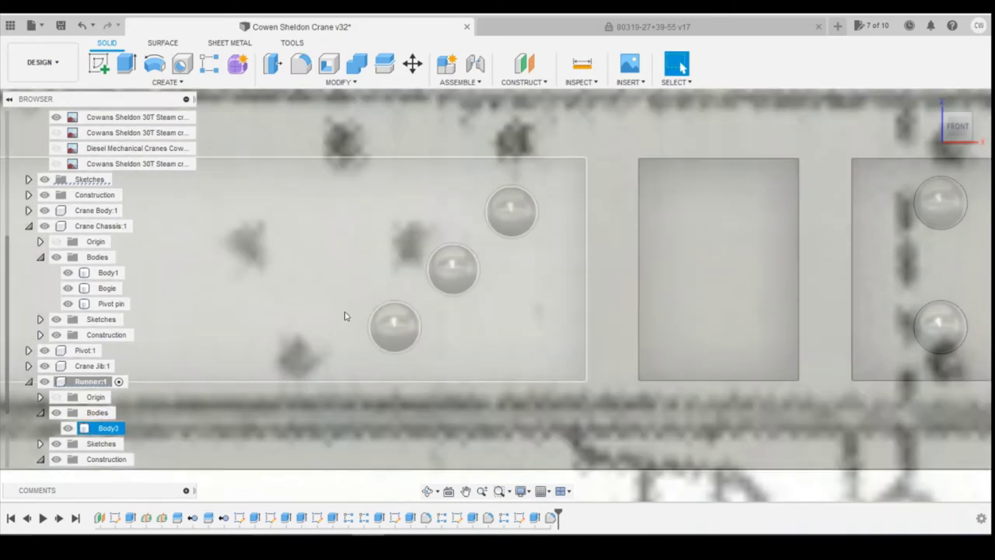
pyautogui.scroll(-3, 577, 148)
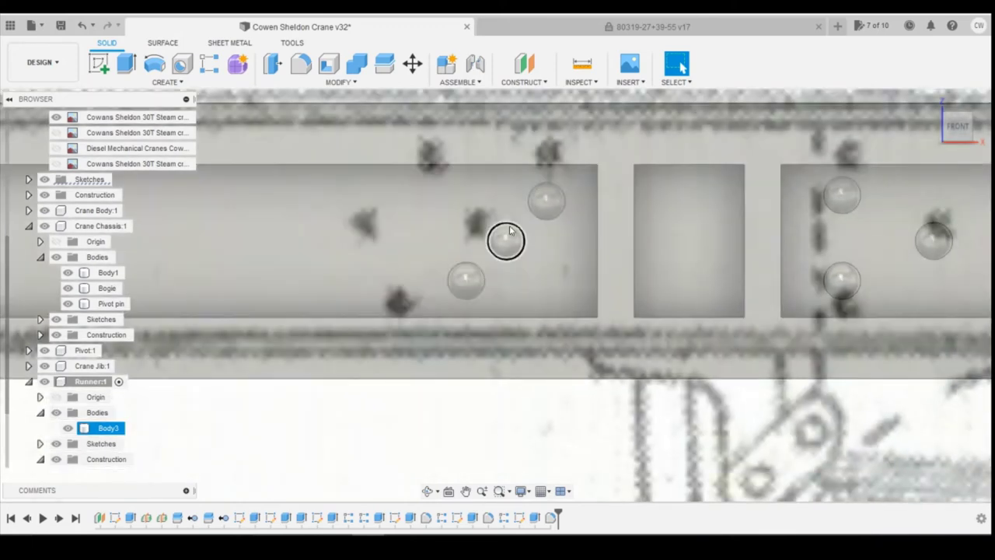
pyautogui.press('Escape')
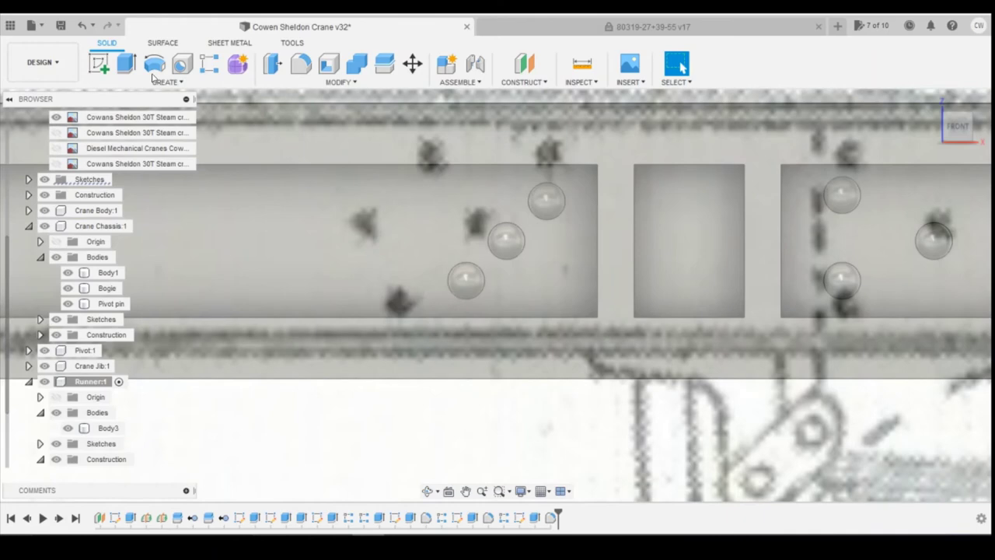
pyautogui.rightClick(516, 526)
pyautogui.click(544, 393)
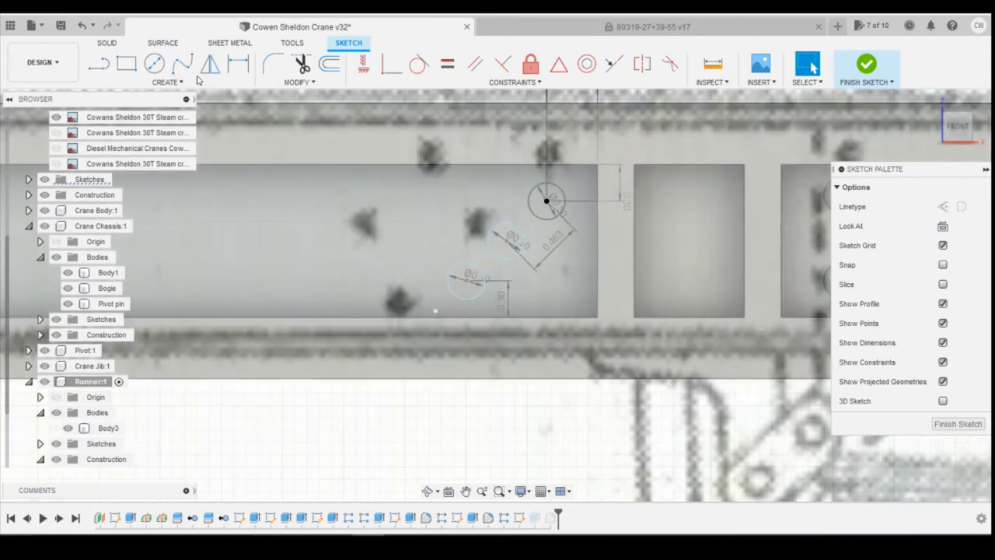
# Draw a horizontal construction line about 1.1 mm long from the upper circle's centre towards the left of the long panel
pyautogui.click(98, 63)
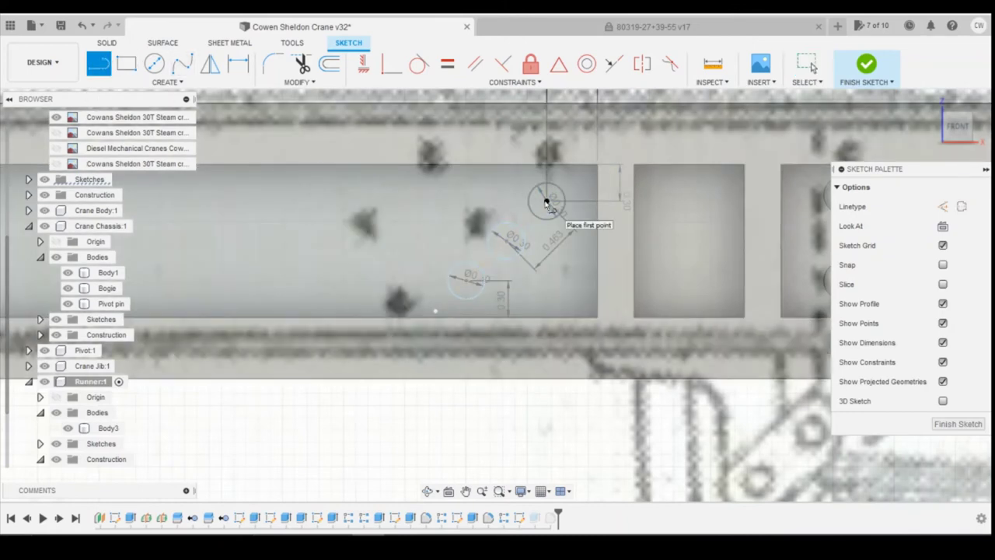
pyautogui.click(546, 202)
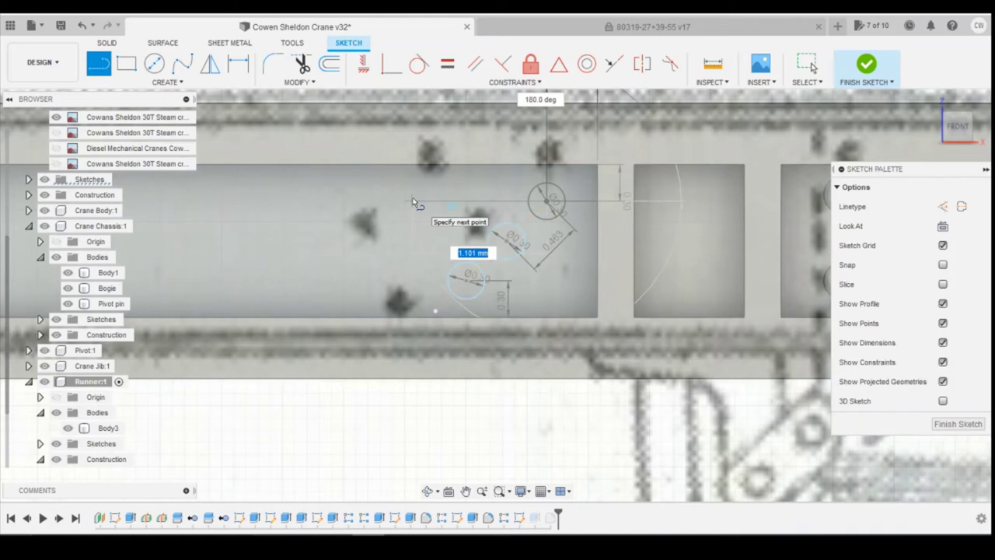
pyautogui.click(415, 202)
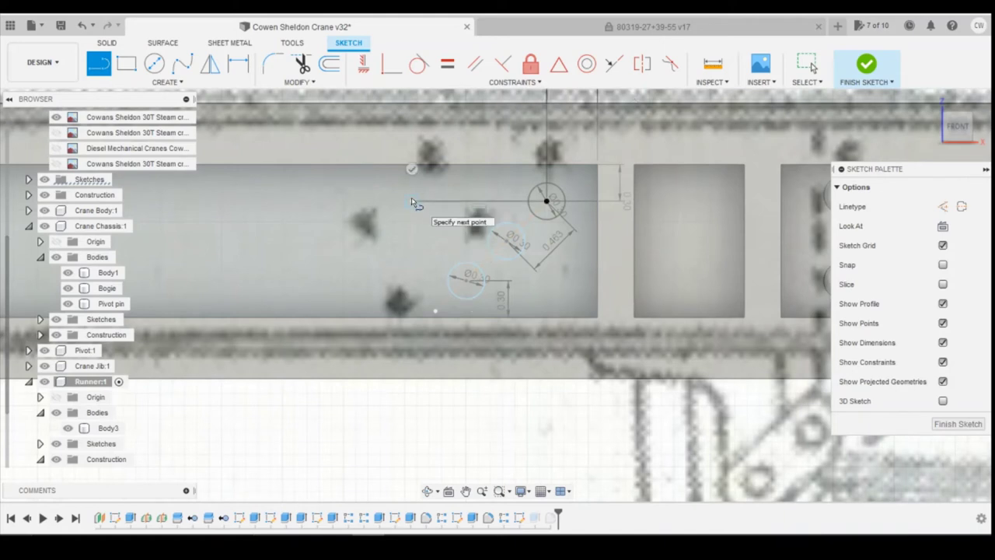
pyautogui.press('Escape')
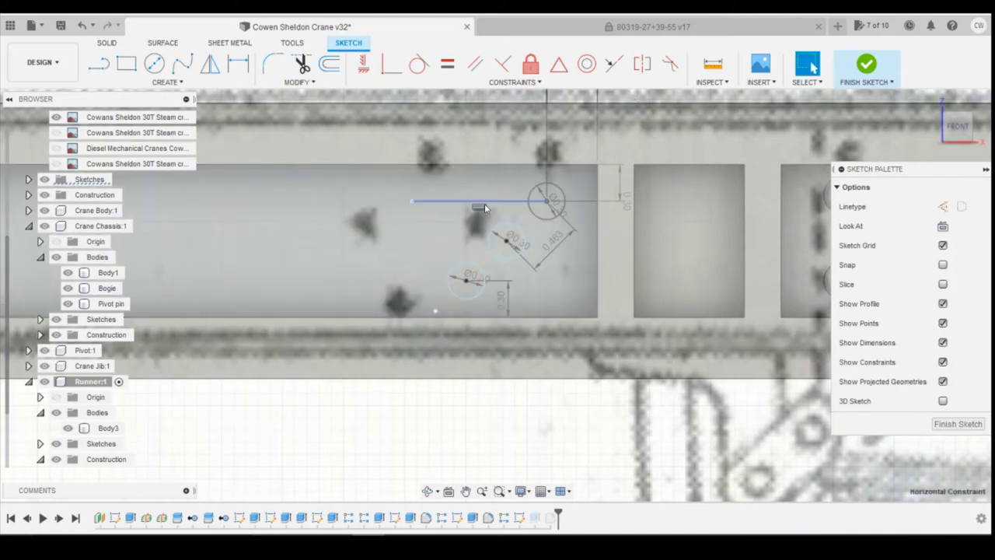
pyautogui.click(509, 204)
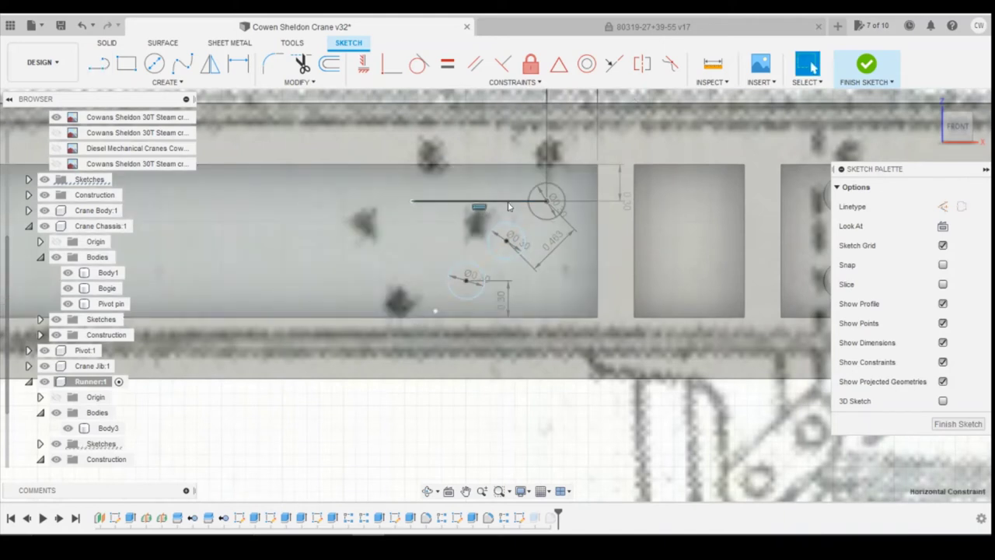
pyautogui.click(942, 206)
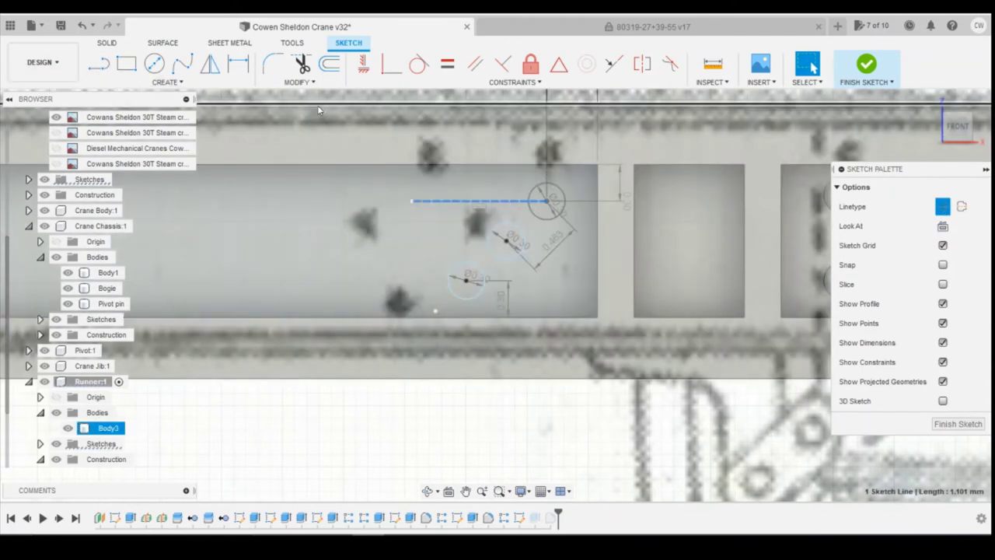
pyautogui.press('Escape')
# Sketch a circle of 0.3 mm diameter on the upper horizontal construction line, near its left end
pyautogui.click(153, 63)
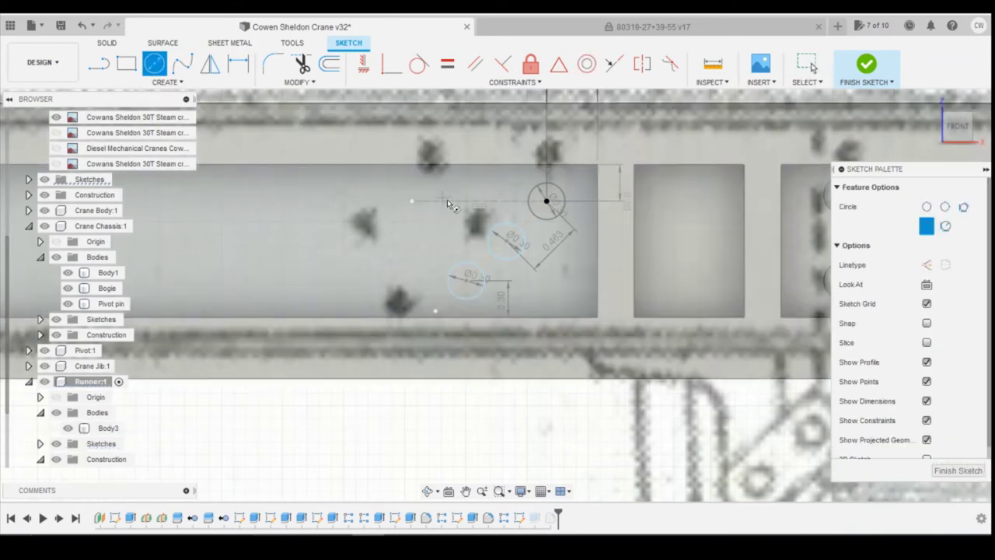
pyautogui.click(442, 202)
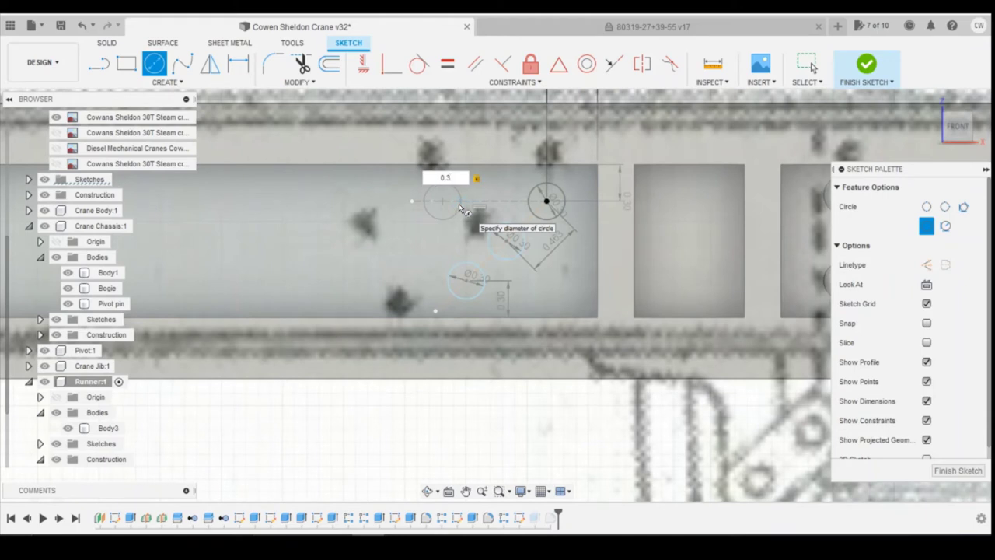
pyautogui.click(460, 210)
# Dimension the distance between the two upper circles' centres as 0.9 mm
pyautogui.press('d')
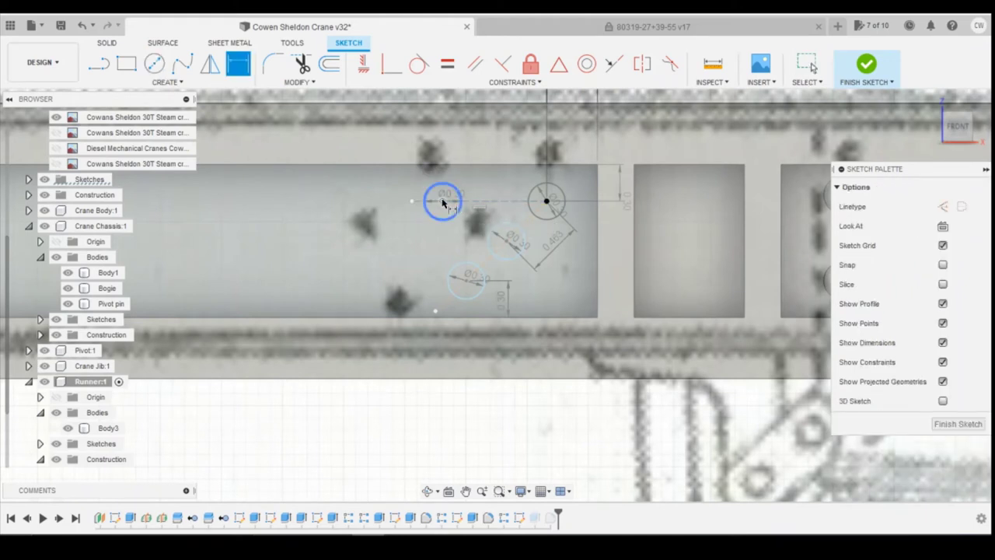
pyautogui.click(442, 202)
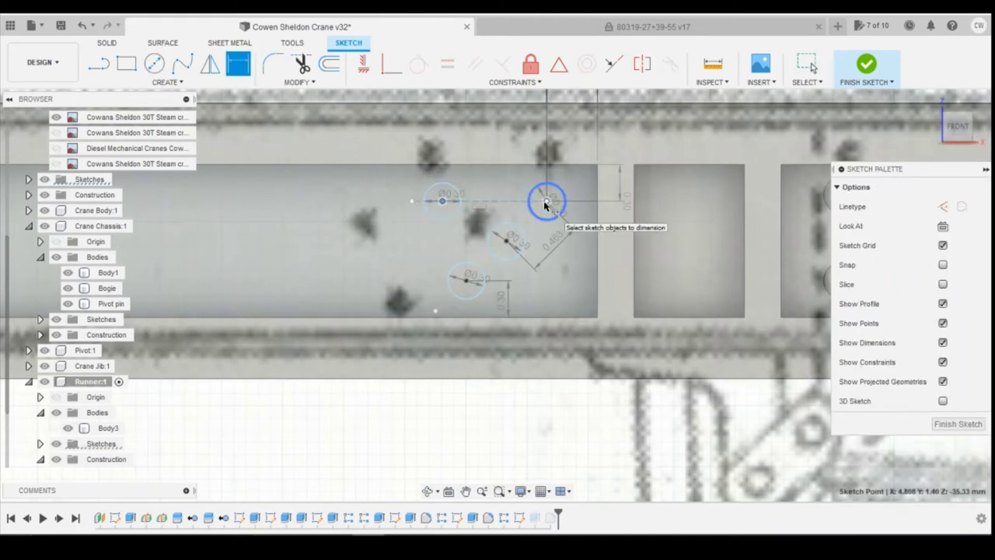
pyautogui.click(547, 202)
pyautogui.click(505, 176)
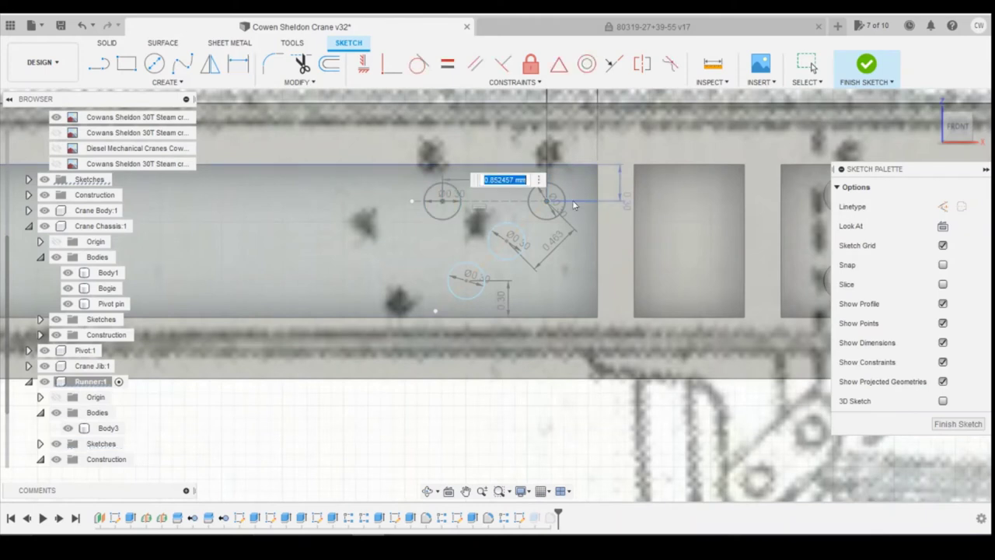
pyautogui.write('0.3')
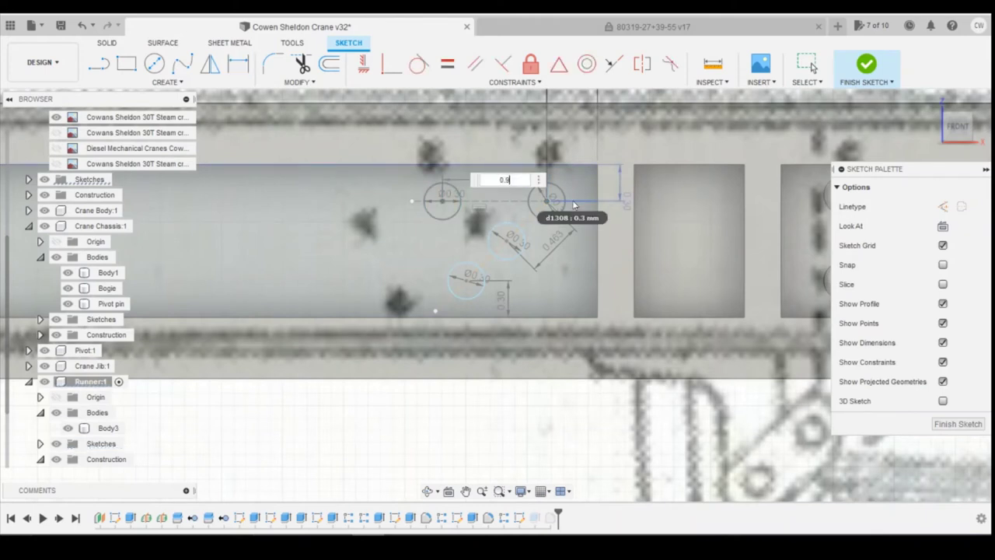
pyautogui.write('.9')
pyautogui.press('Return')
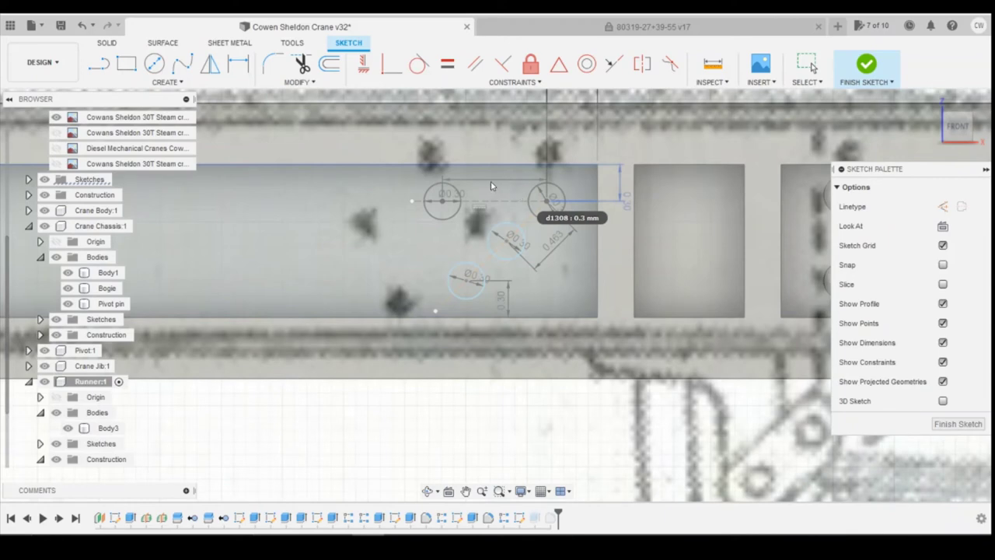
# Draw a horizontal construction line about 1.35 mm long leftwards from the centre of the diagonal row's middle circle
pyautogui.press('d')
pyautogui.scroll(3, 476, 187)
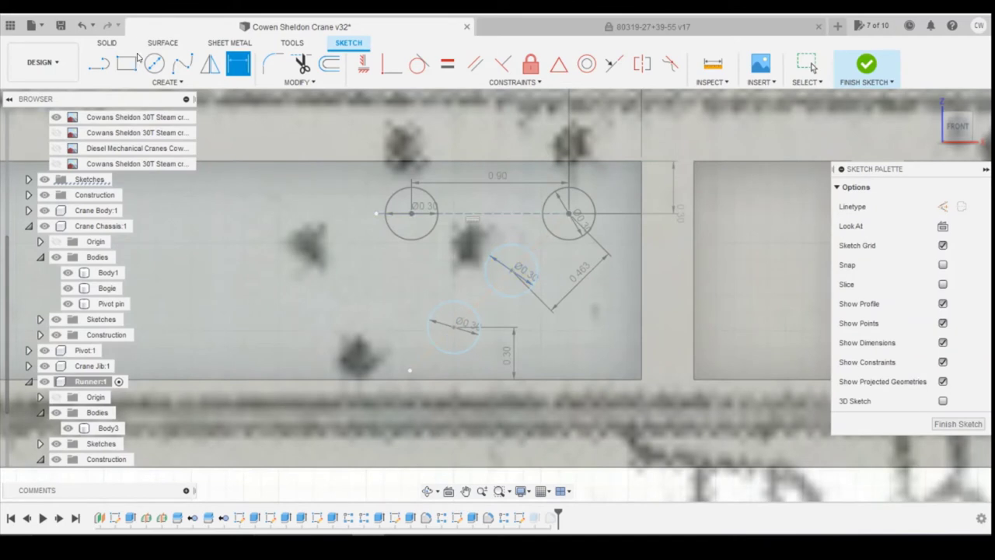
pyautogui.press('l')
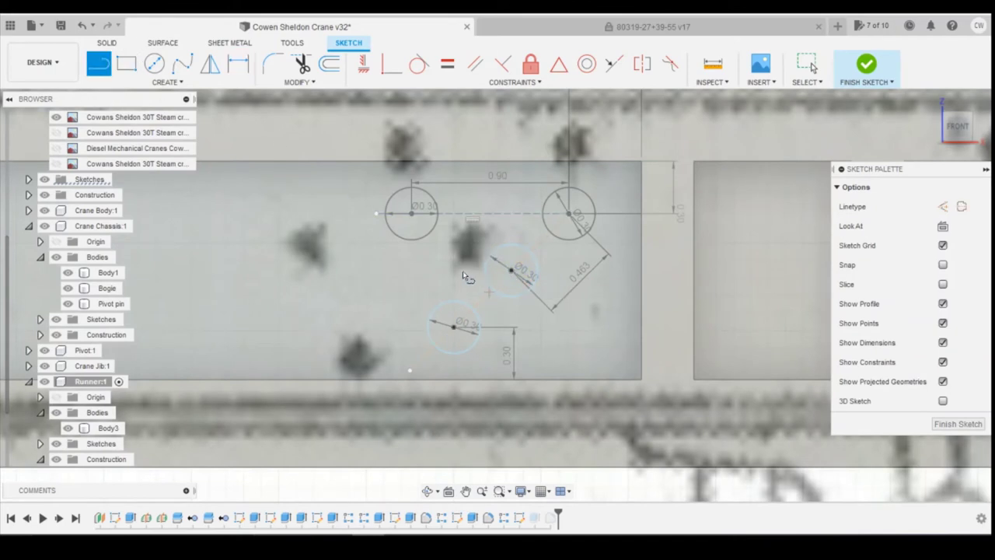
pyautogui.click(509, 269)
pyautogui.click(276, 270)
pyautogui.press('Escape')
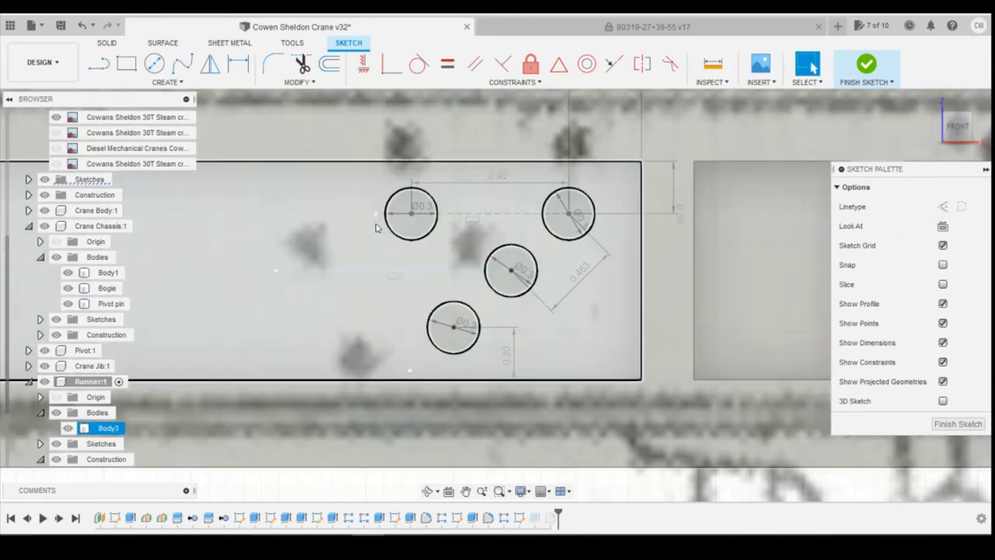
pyautogui.click(404, 270)
pyautogui.click(943, 206)
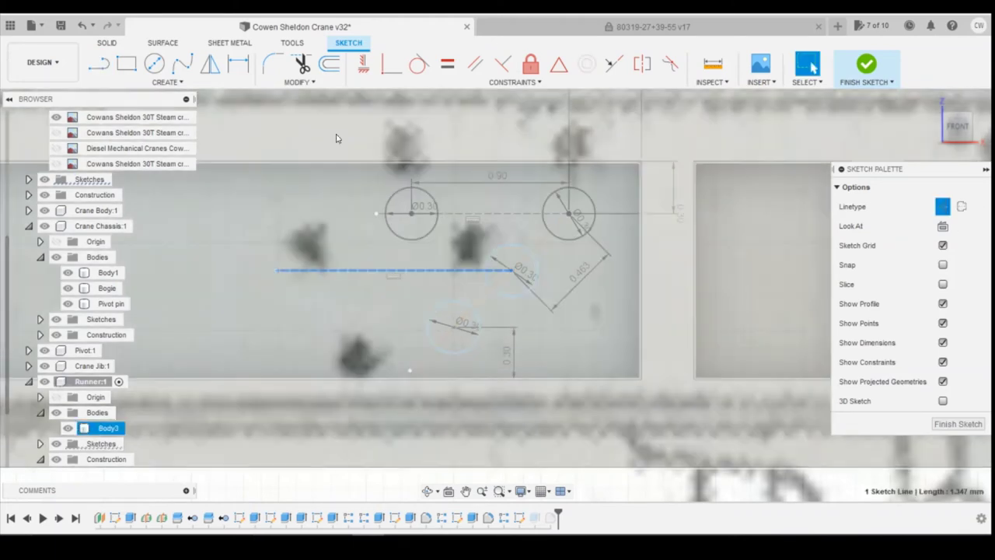
# Sketch a circle of 0.3 mm diameter on the middle horizontal construction line, below and left of the upper-left circle
pyautogui.click(155, 66)
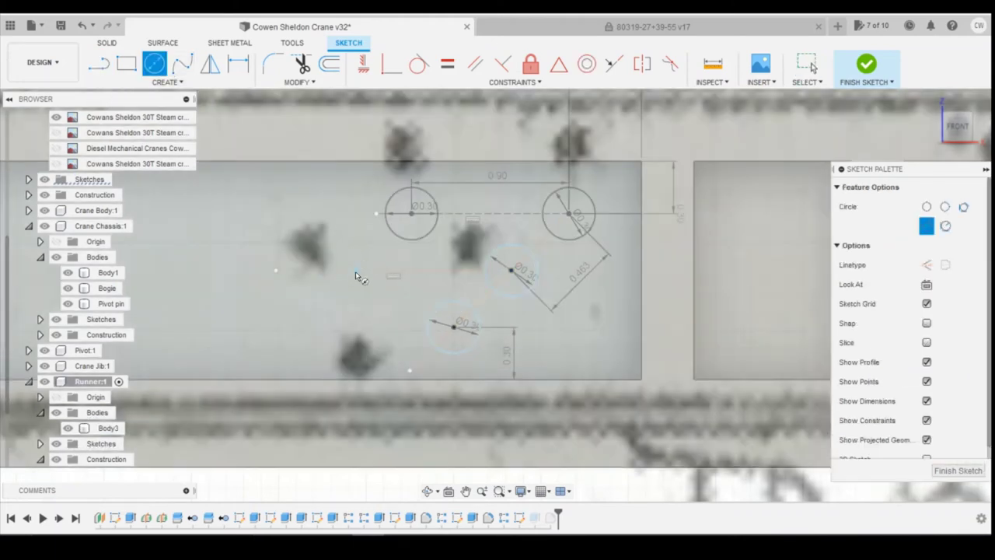
pyautogui.click(356, 271)
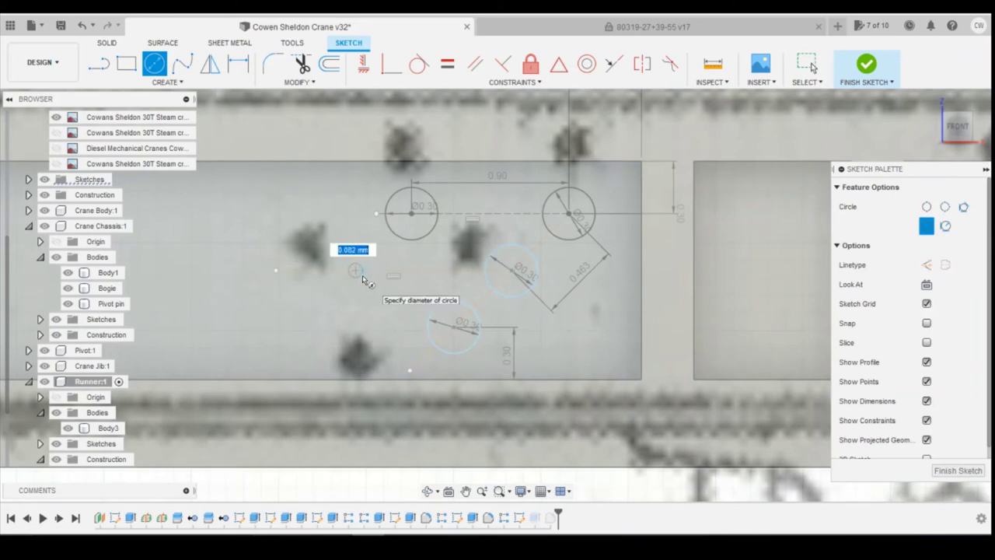
pyautogui.write('0.3')
pyautogui.press('Return')
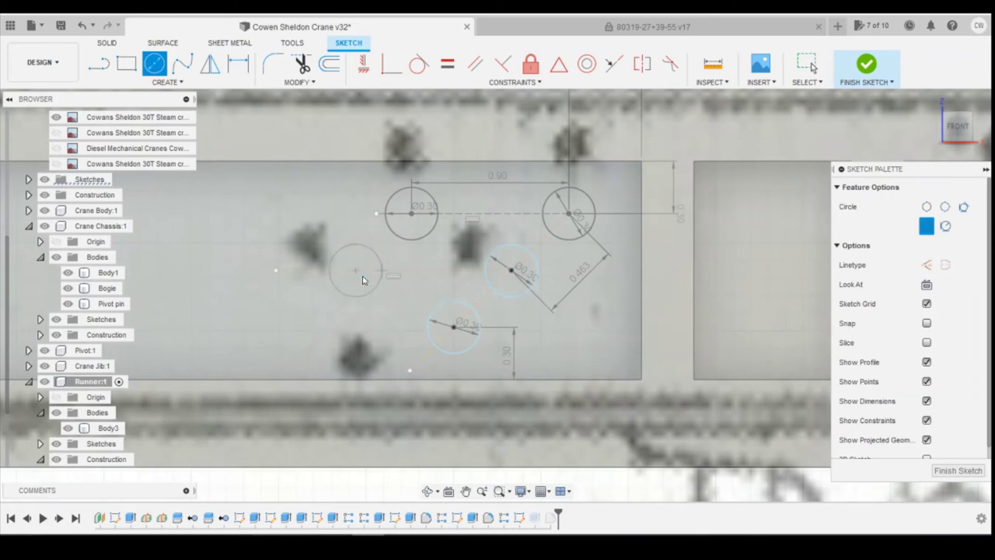
pyautogui.press('Escape')
# Dimension the distance between the centres of the two circles on the middle construction line as 0.9 mm
pyautogui.press('d')
pyautogui.click(356, 271)
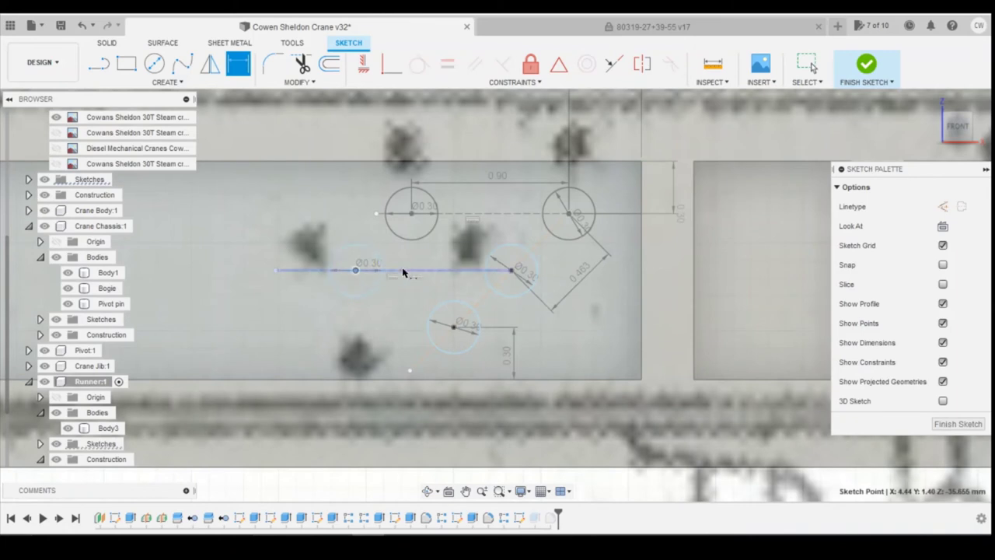
pyautogui.click(511, 272)
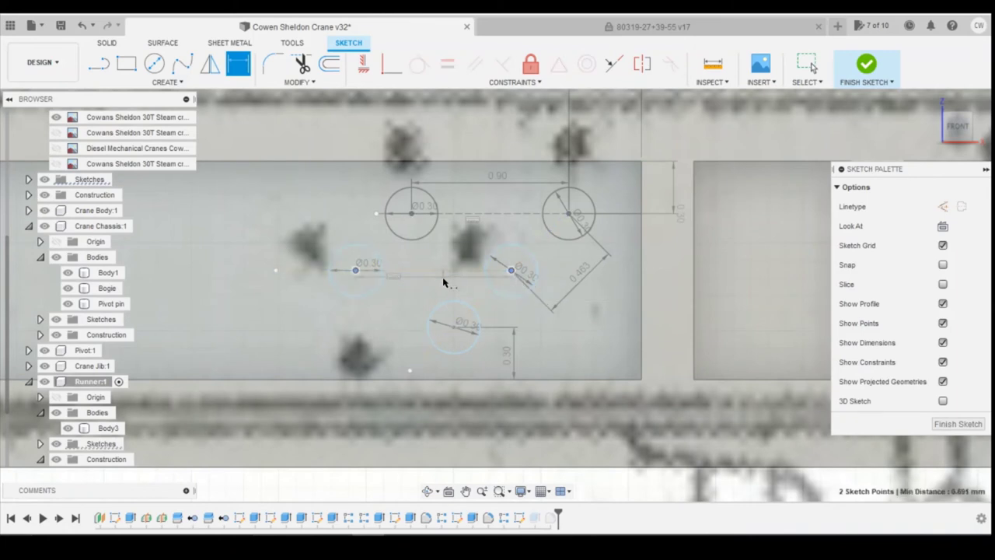
pyautogui.click(443, 283)
pyautogui.write('0.9')
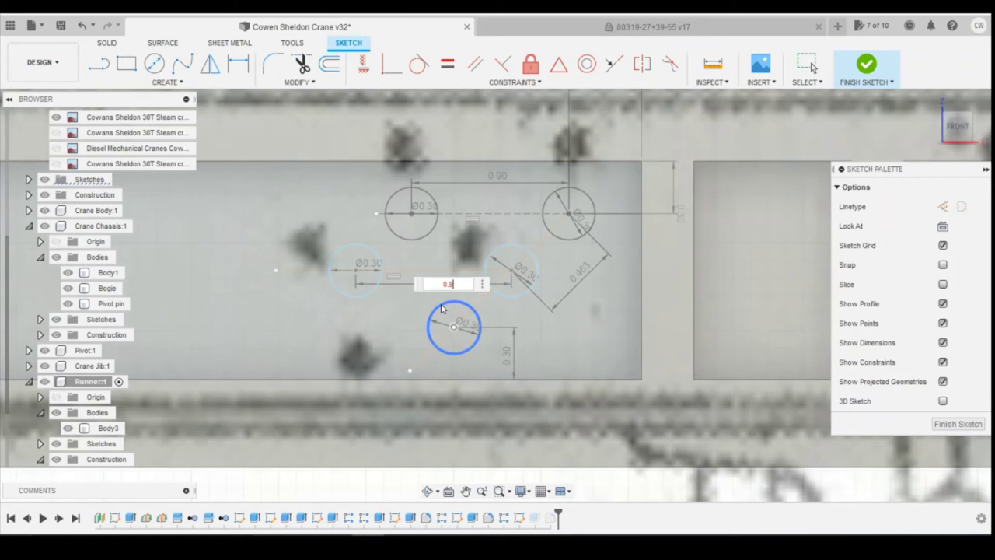
pyautogui.press('Return')
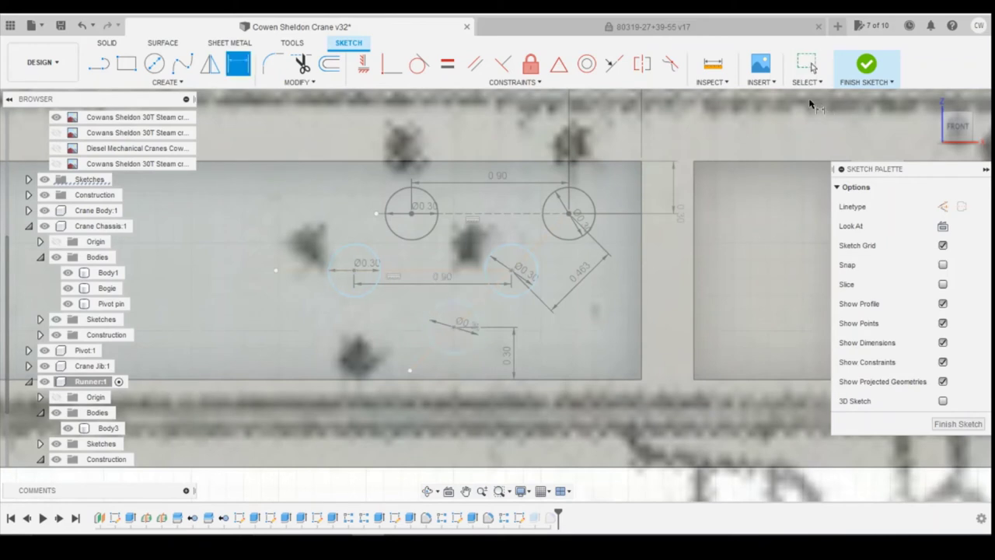
pyautogui.press('Escape')
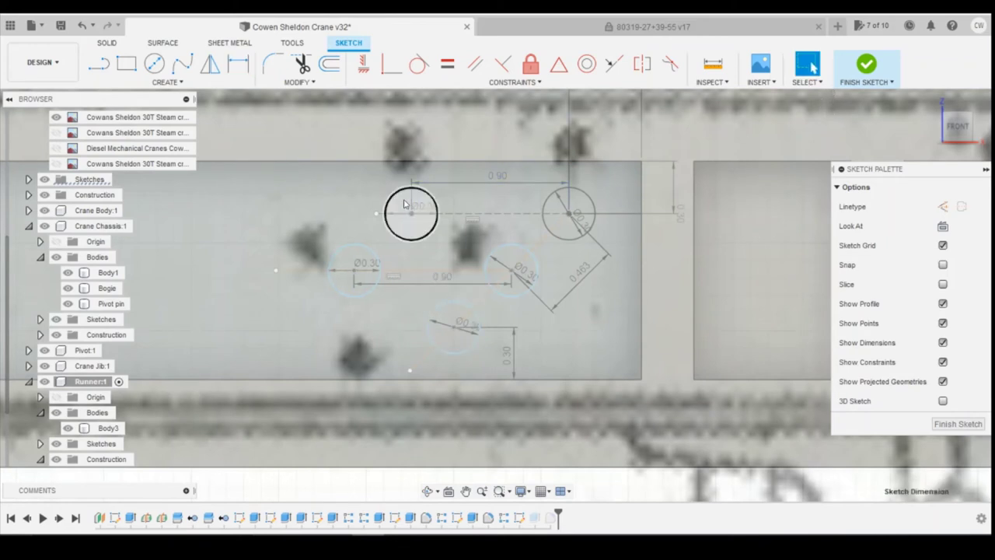
# Extrude the two new left-hand circle profiles by 0.1 mm
pyautogui.click(411, 206)
pyautogui.click(352, 260)
pyautogui.rightClick(351, 261)
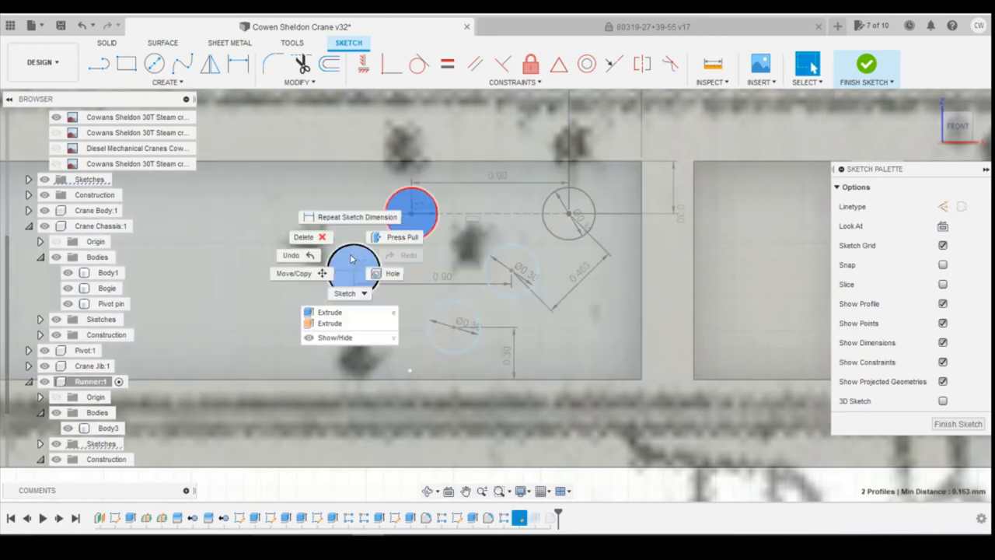
pyautogui.click(345, 313)
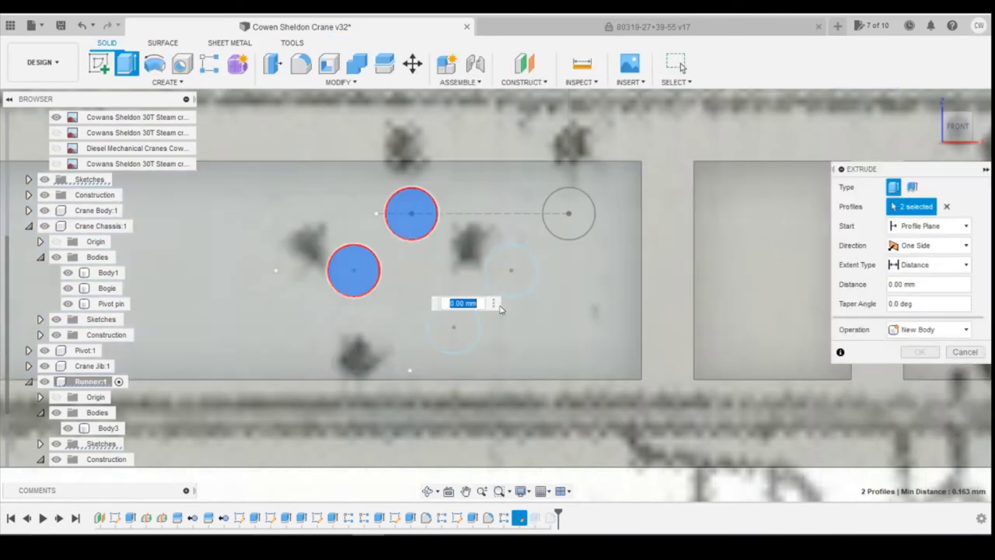
pyautogui.write('0.1')
pyautogui.press('Return')
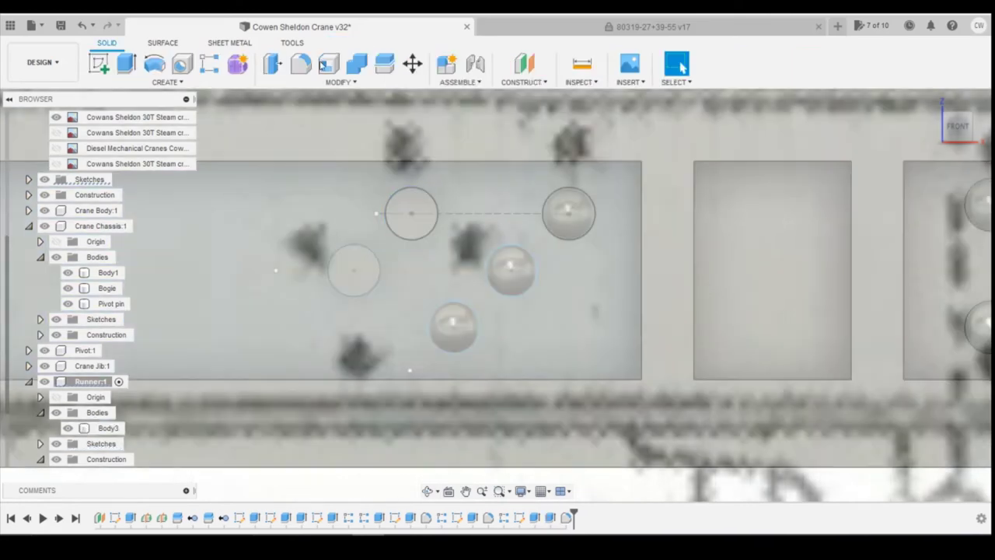
# Fillet the circular outer edges of the two new rivets with a 0.1 mm radius
pyautogui.click(301, 64)
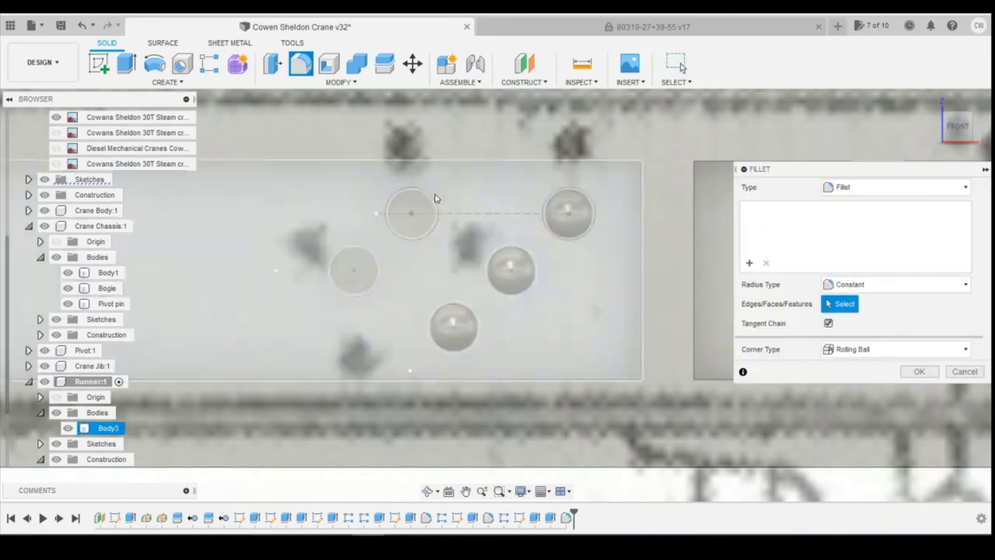
pyautogui.click(394, 231)
pyautogui.click(377, 267)
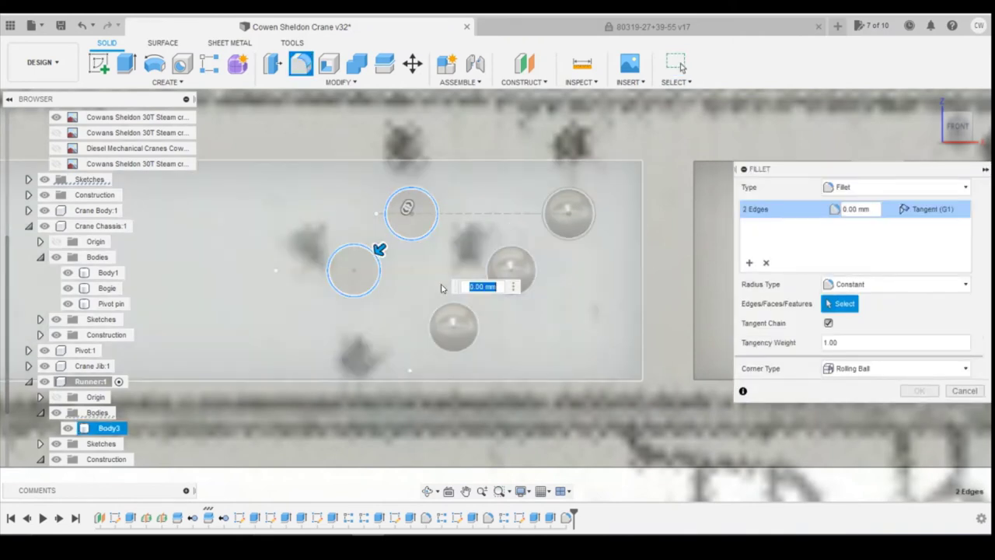
pyautogui.write('0.1')
pyautogui.press('Return')
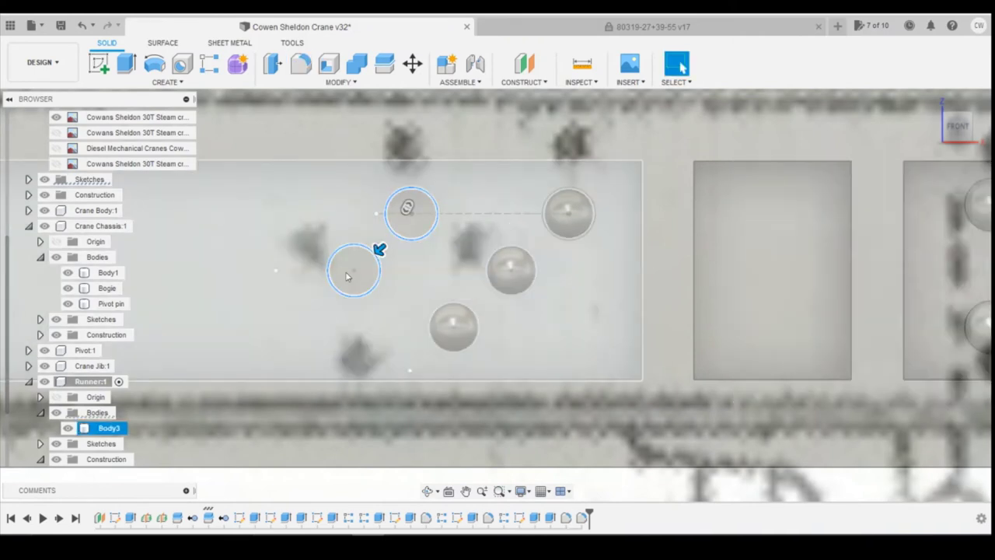
# Hide the rivet sketch, Sketch7, in the Runner component's sketches
pyautogui.scroll(-3, 327, 247)
pyautogui.scroll(-5, 414, 221)
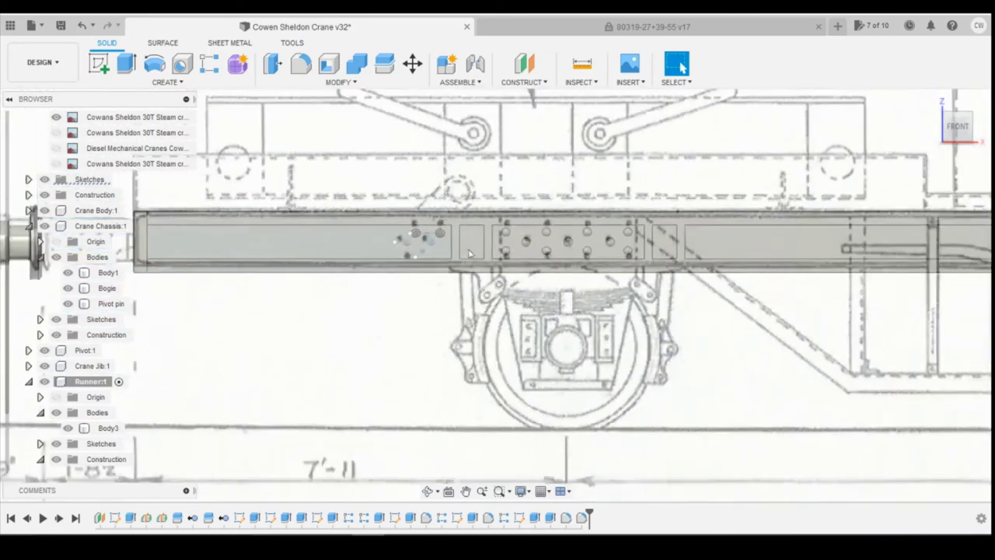
pyautogui.scroll(4, 431, 248)
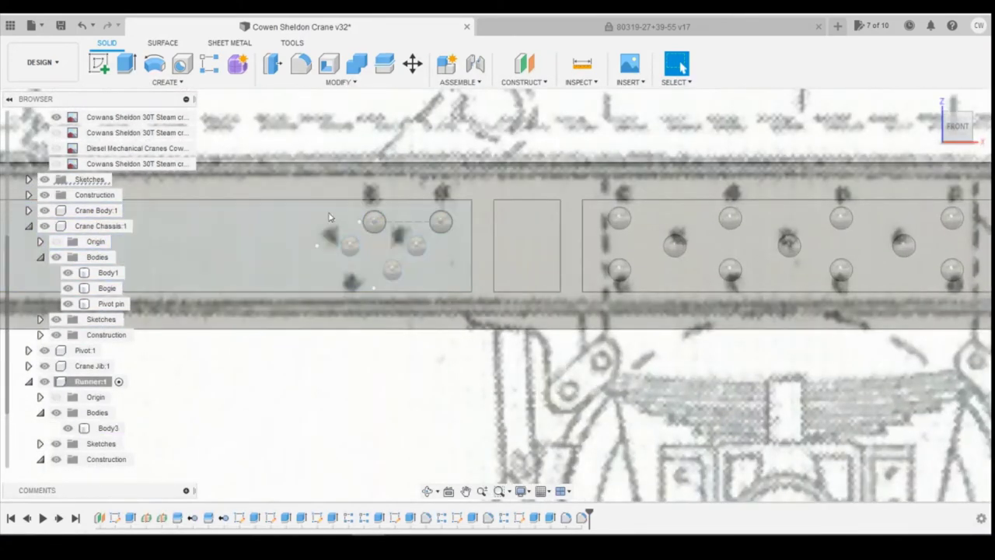
pyautogui.scroll(2, 412, 233)
pyautogui.press('Escape')
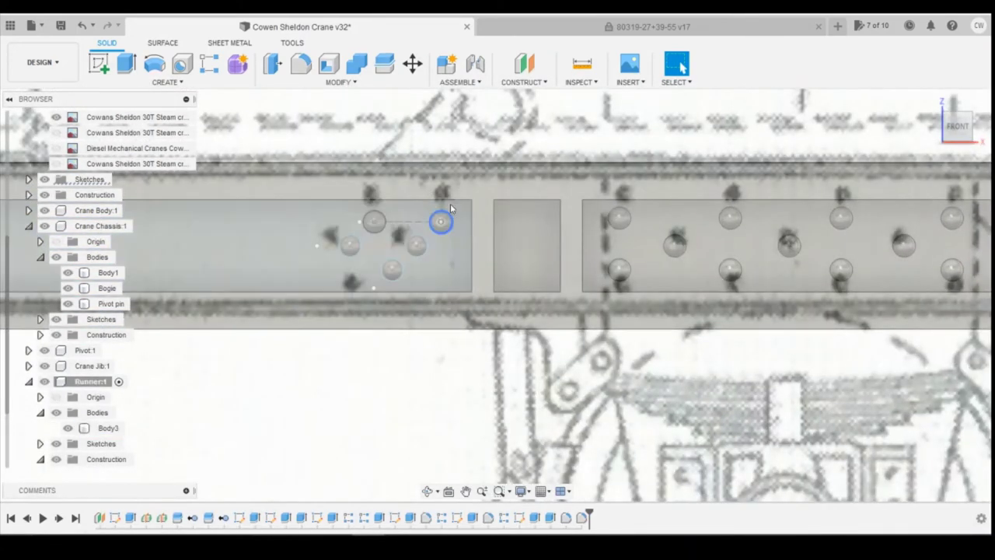
pyautogui.click(41, 443)
pyautogui.scroll(-5, 62, 420)
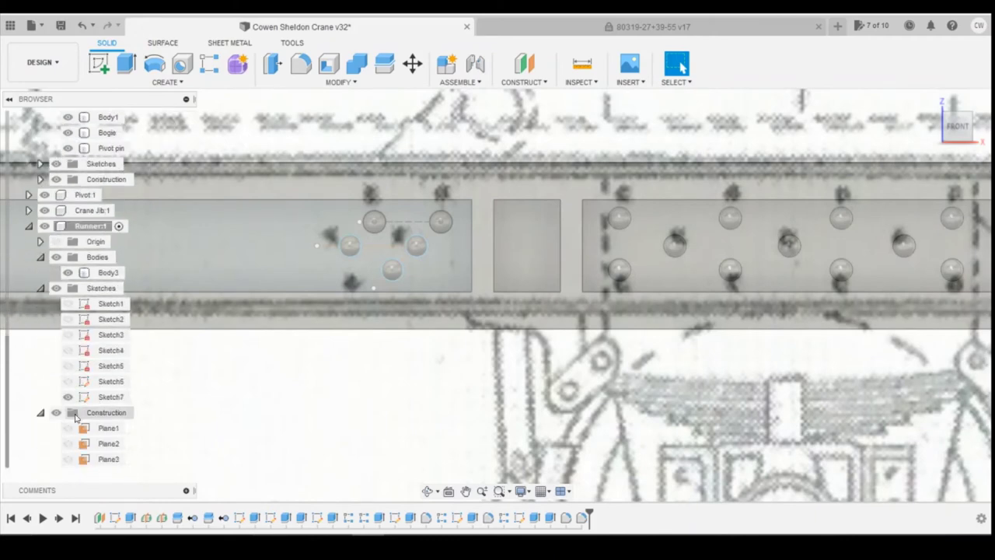
pyautogui.click(108, 272)
pyautogui.scroll(-4, 408, 259)
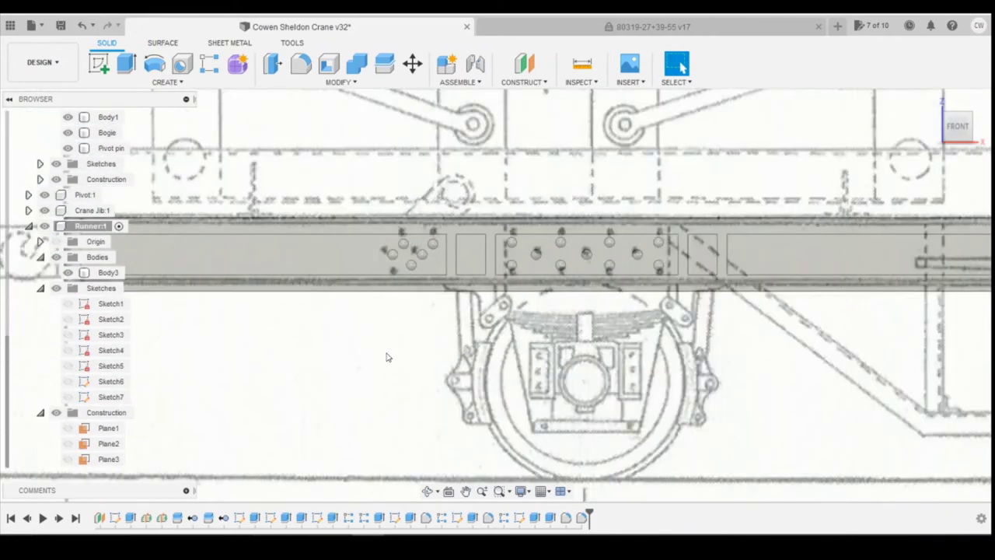
pyautogui.press('Escape')
# Examine the buffer end of the runner wagon on the blueprint and in the reference photo
pyautogui.scroll(-3, 402, 358)
pyautogui.scroll(-4, 376, 345)
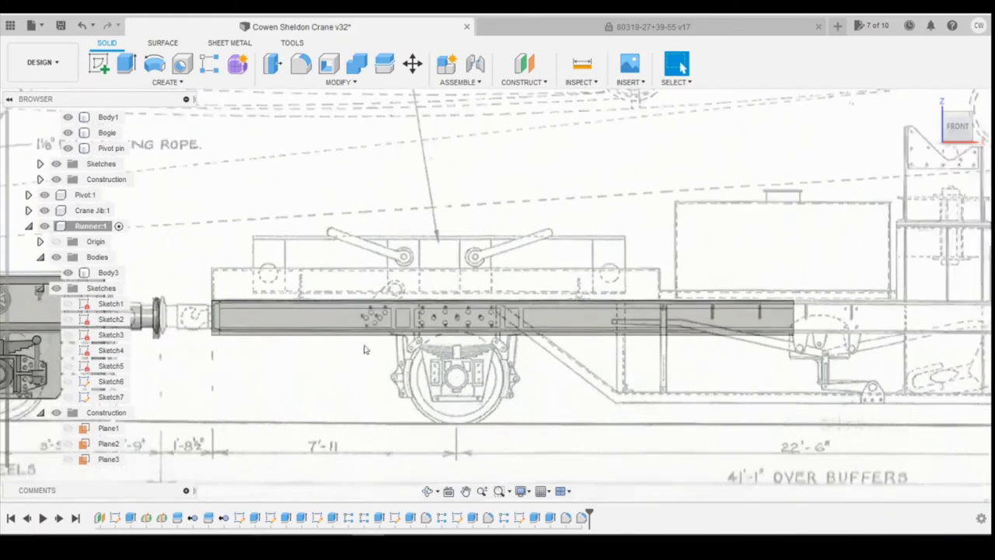
pyautogui.scroll(-3, 384, 353)
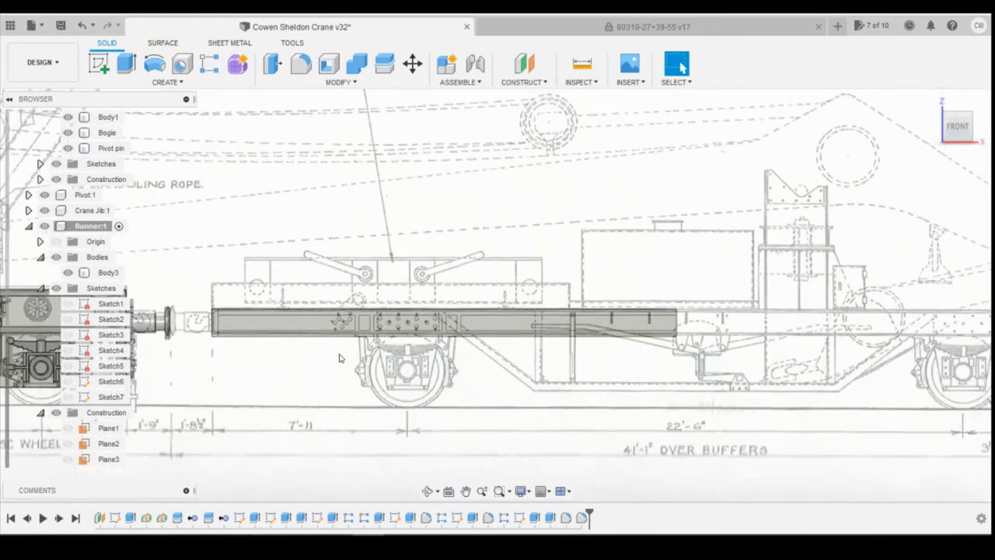
pyautogui.scroll(6, 340, 355)
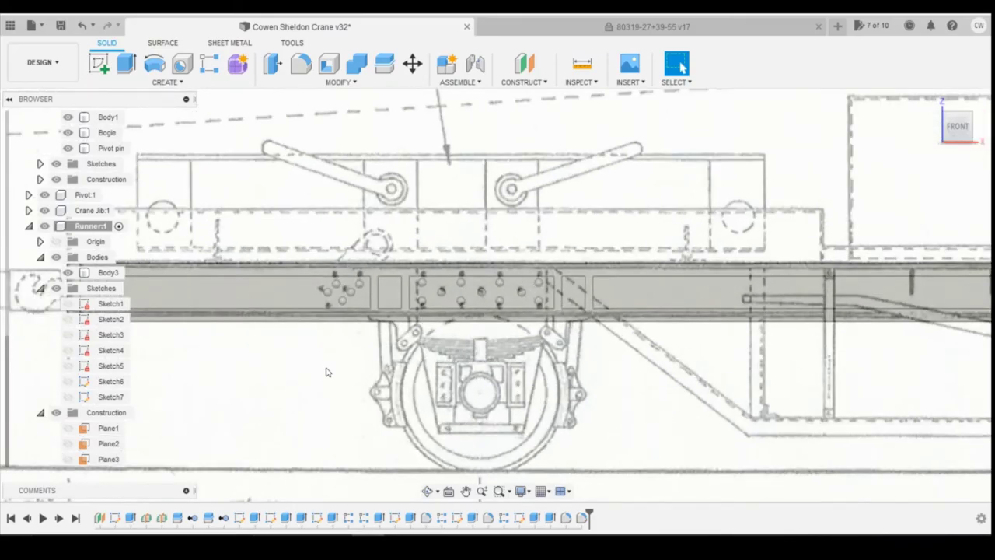
pyautogui.hotkey('alt', 'Tab')
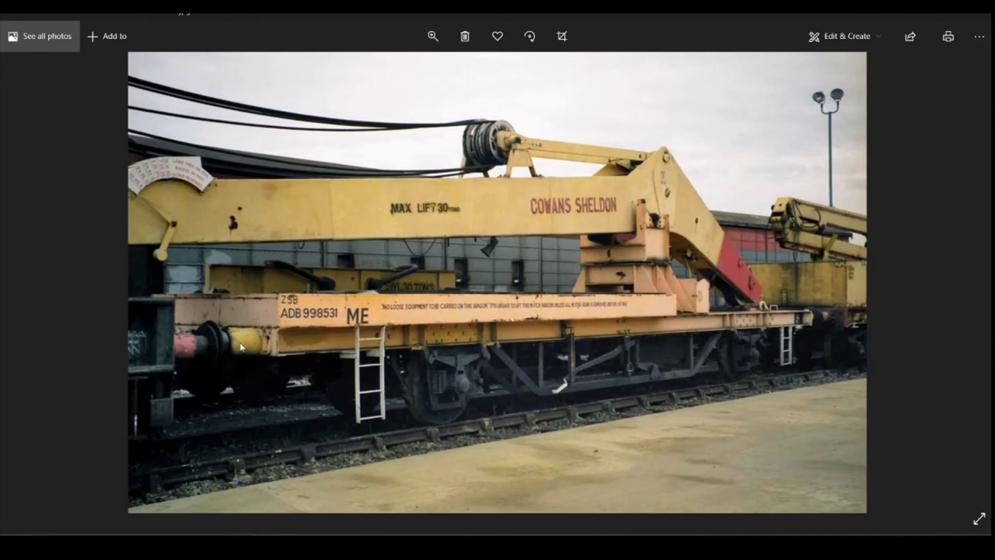
pyautogui.hotkey('alt', 'Tab')
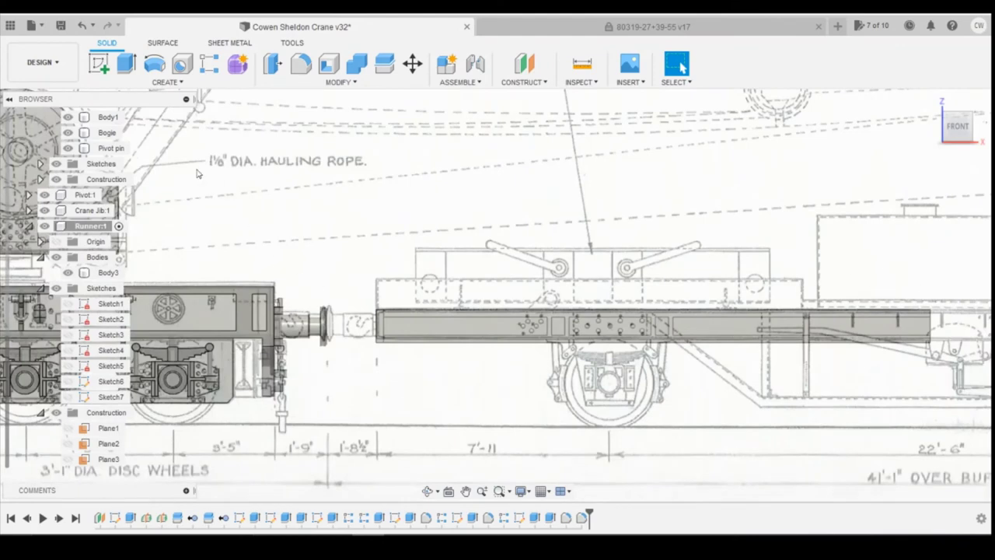
# Hide the Crane Body and Crane Chassis components and the side-view blueprint canvas, leaving the runner body in view
pyautogui.click(46, 225)
pyautogui.scroll(5, 44, 206)
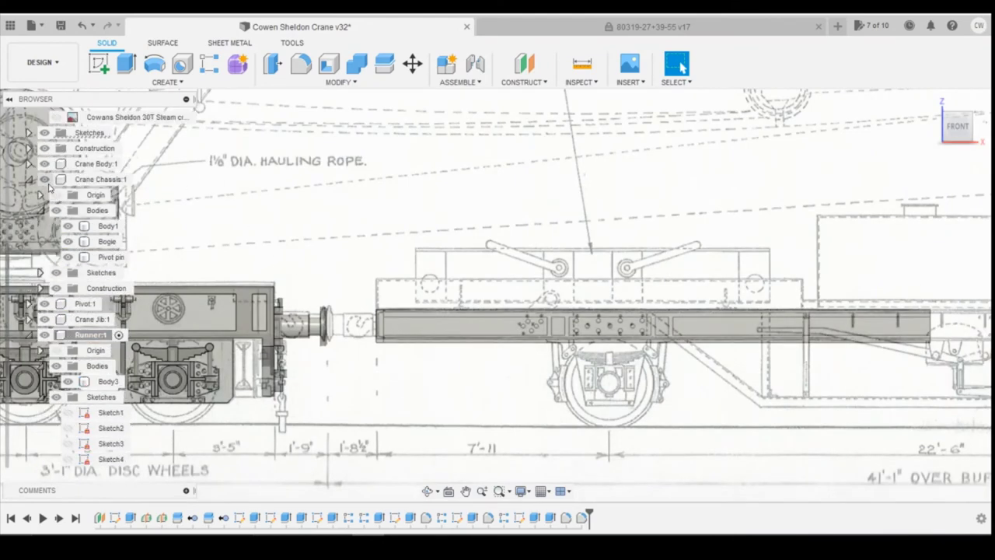
pyautogui.click(44, 180)
pyautogui.click(416, 367)
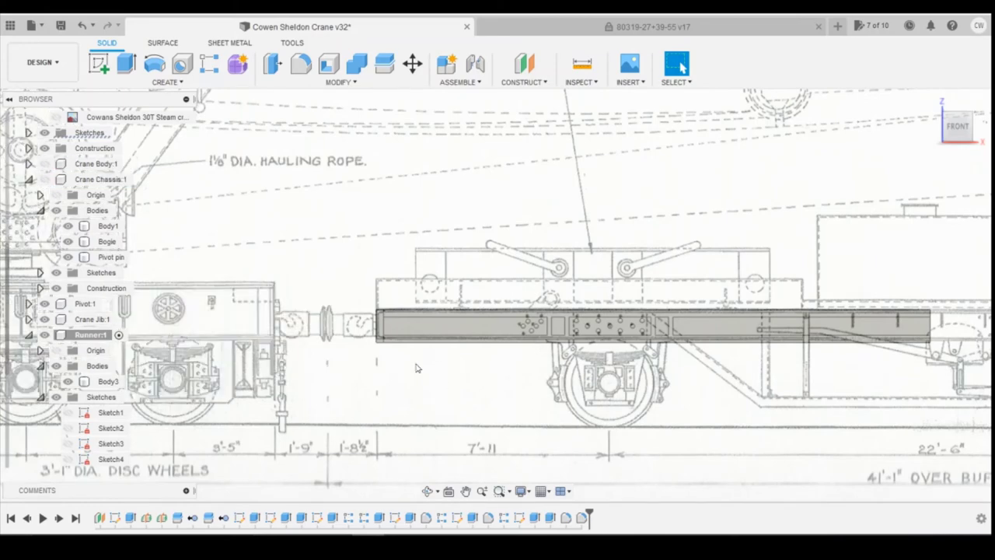
pyautogui.moveTo(950, 128); pyautogui.dragTo(976, 129)
pyautogui.scroll(1, 56, 155)
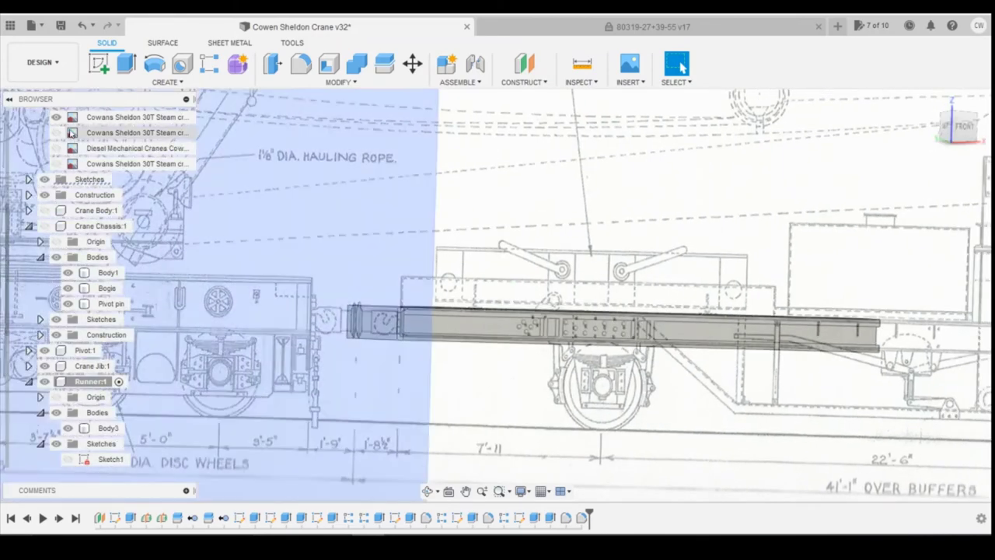
pyautogui.click(56, 118)
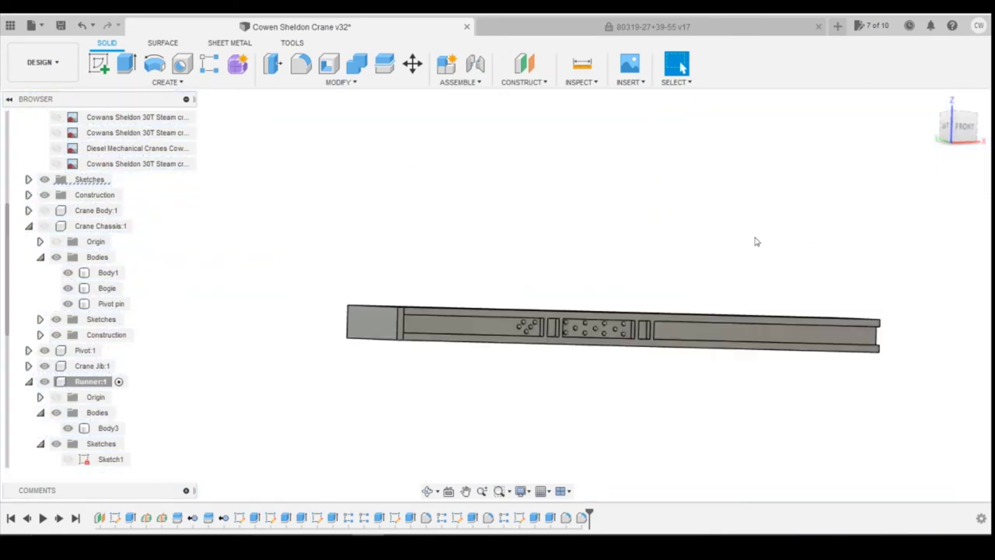
# Start a sketch on the runner's left end face and draw a rectangle about 4 mm wide across its full height
pyautogui.click(955, 121)
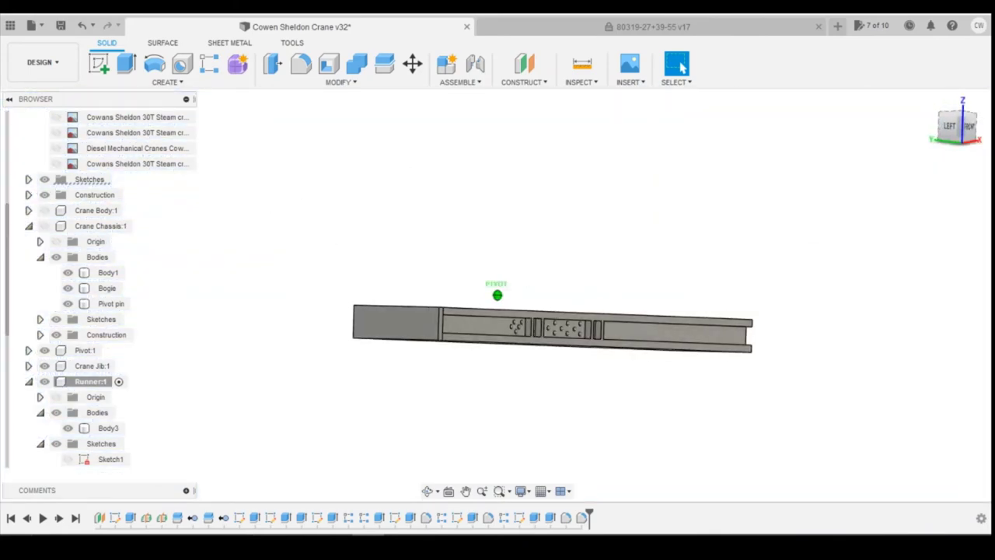
pyautogui.click(96, 65)
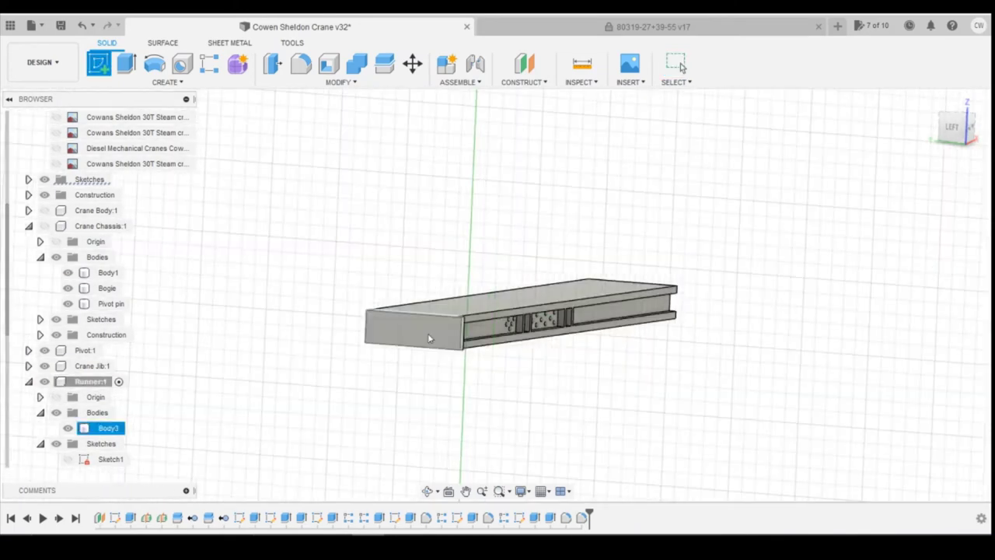
pyautogui.click(429, 338)
pyautogui.click(429, 338)
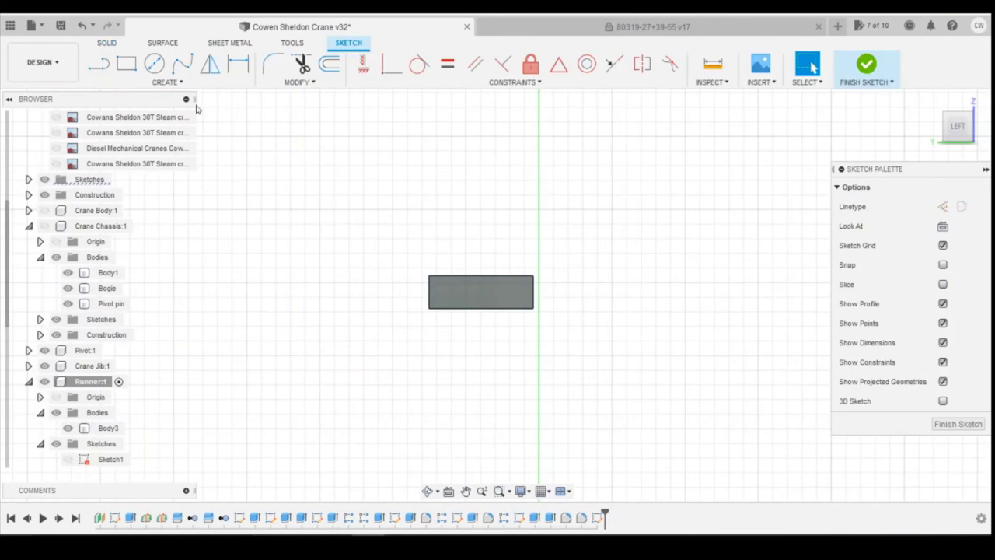
pyautogui.click(128, 66)
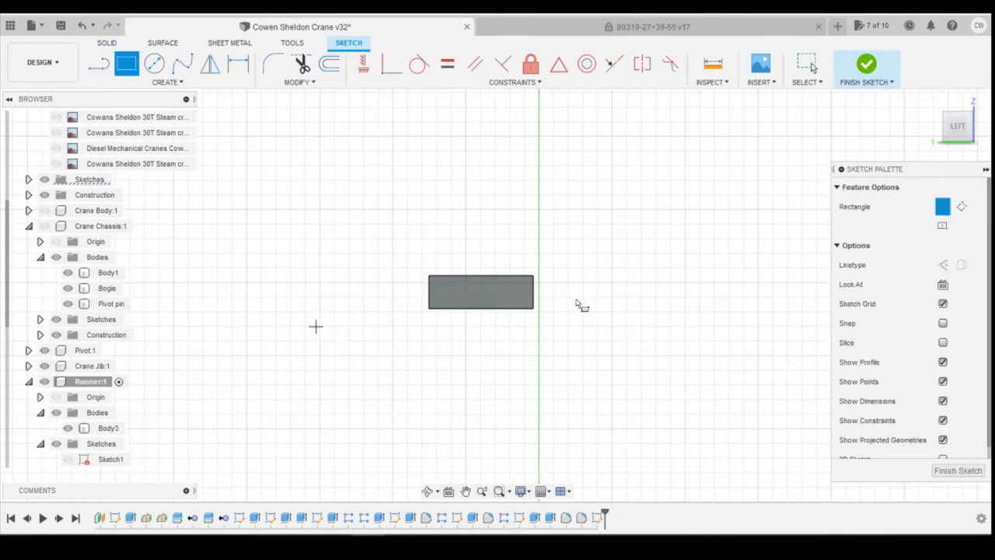
pyautogui.click(517, 276)
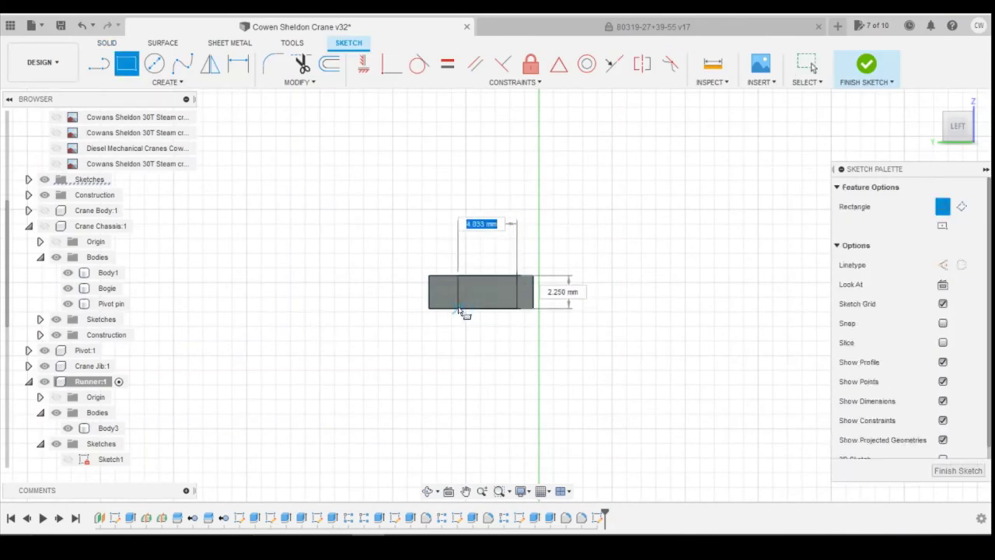
pyautogui.click(459, 310)
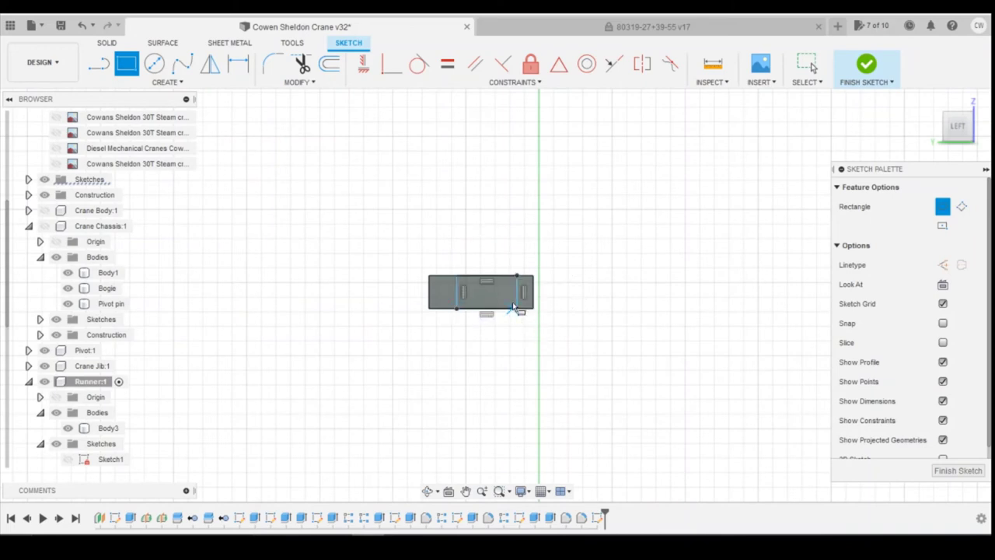
pyautogui.press('d')
pyautogui.click(517, 299)
pyautogui.click(613, 298)
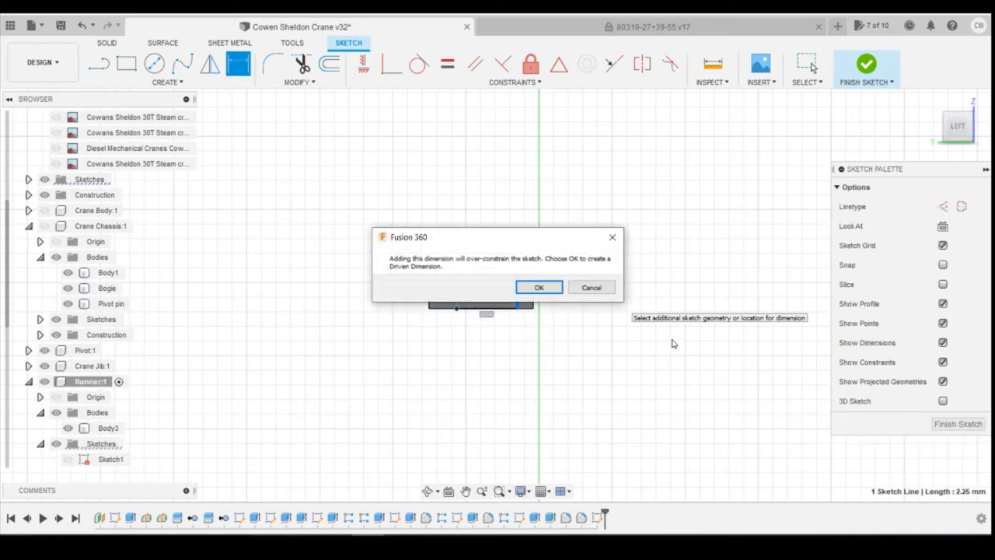
pyautogui.click(611, 238)
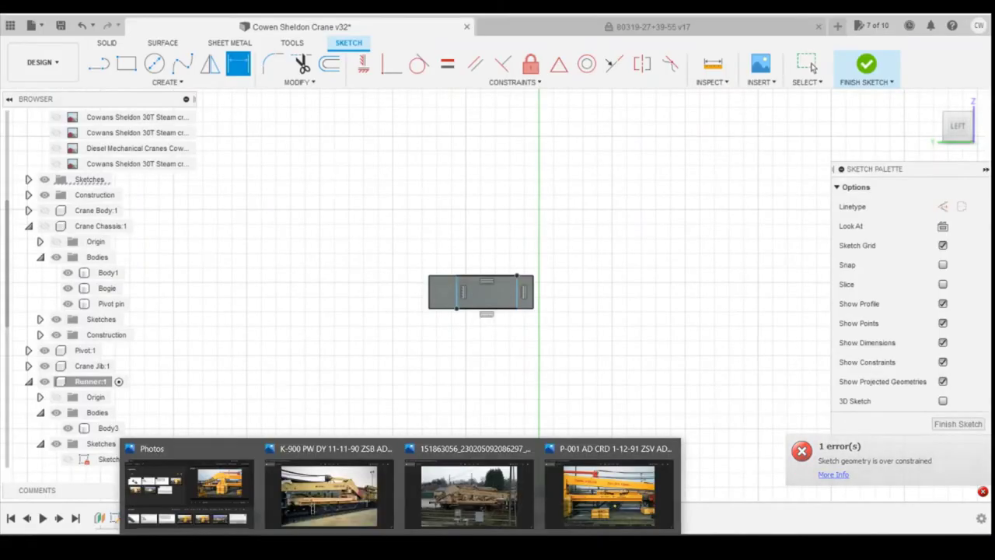
# Show the top-view blueprint canvas and compare the end-face rectangle with the buffer's drawn position
pyautogui.moveTo(945, 135); pyautogui.dragTo(961, 154)
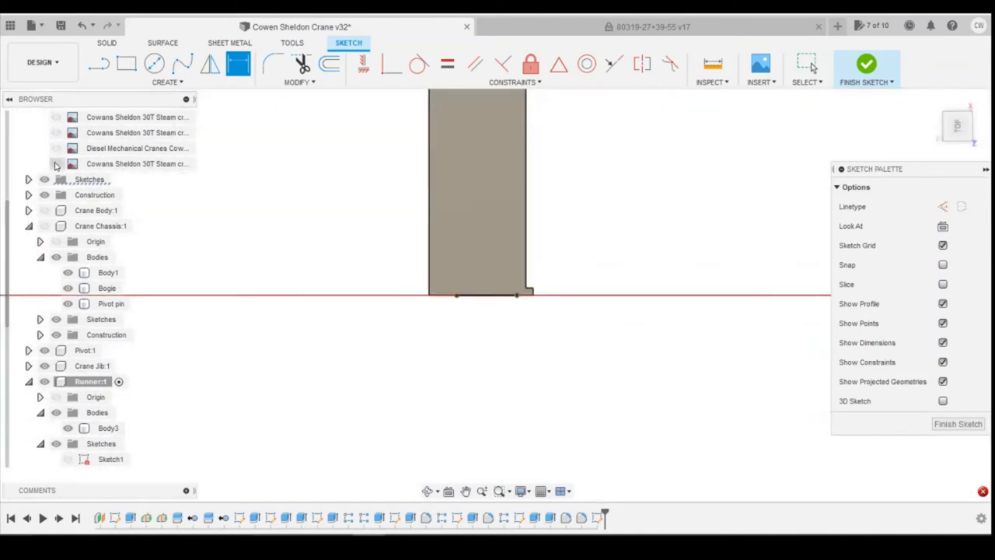
pyautogui.click(56, 163)
pyautogui.scroll(5, 480, 302)
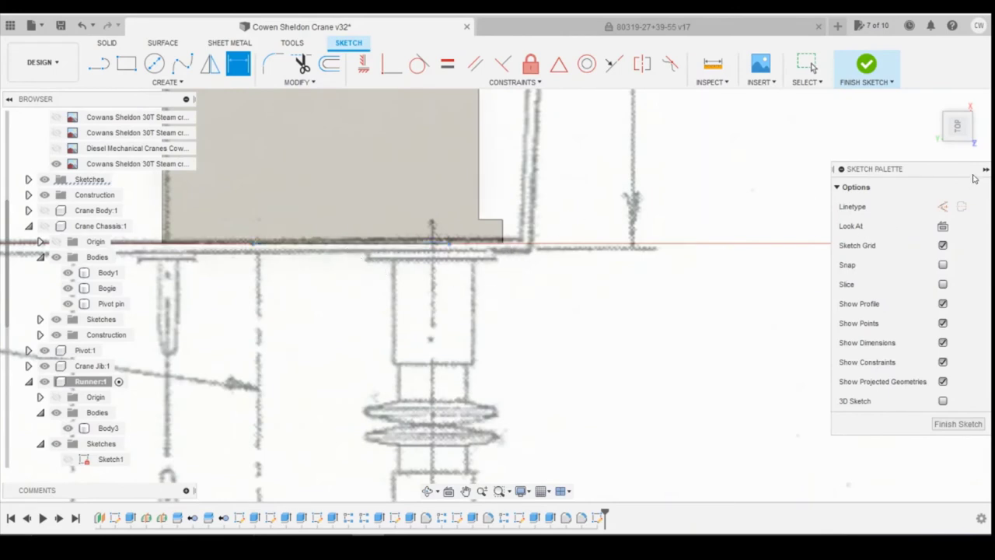
pyautogui.moveTo(958, 130)
pyautogui.mouseDown()
pyautogui.moveTo(949, 116)
pyautogui.moveTo(962, 145)
pyautogui.mouseUp()
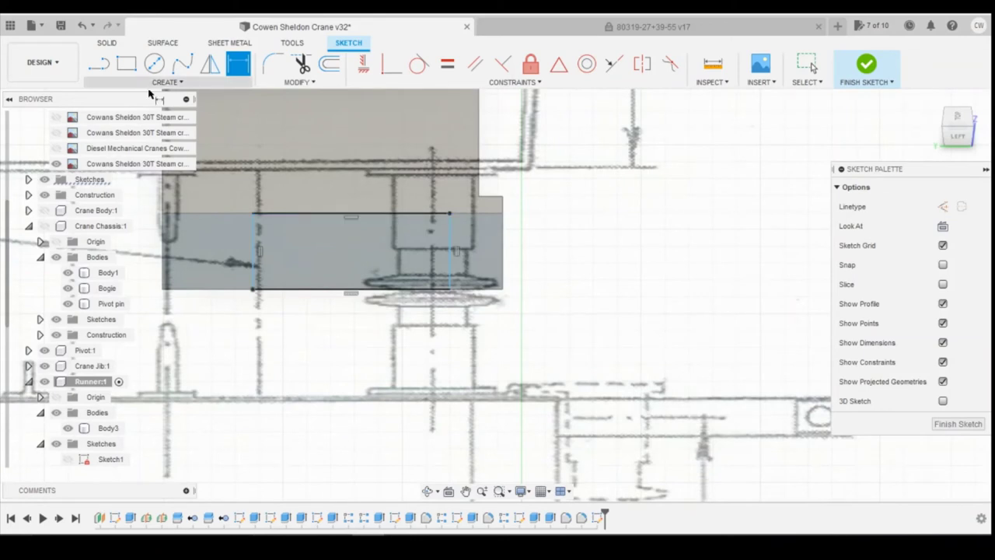
# Dimension the horizontal distance from the rectangle's upper-right corner to the end face's right corner as 0.5 mm
pyautogui.click(449, 212)
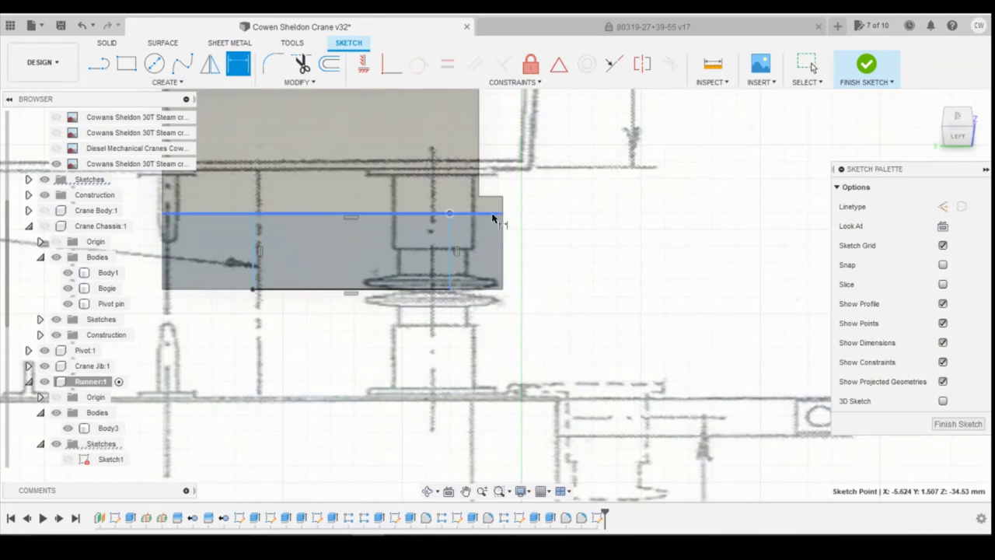
pyautogui.keyDown('shift'); pyautogui.click(502, 212); pyautogui.keyUp('shift')
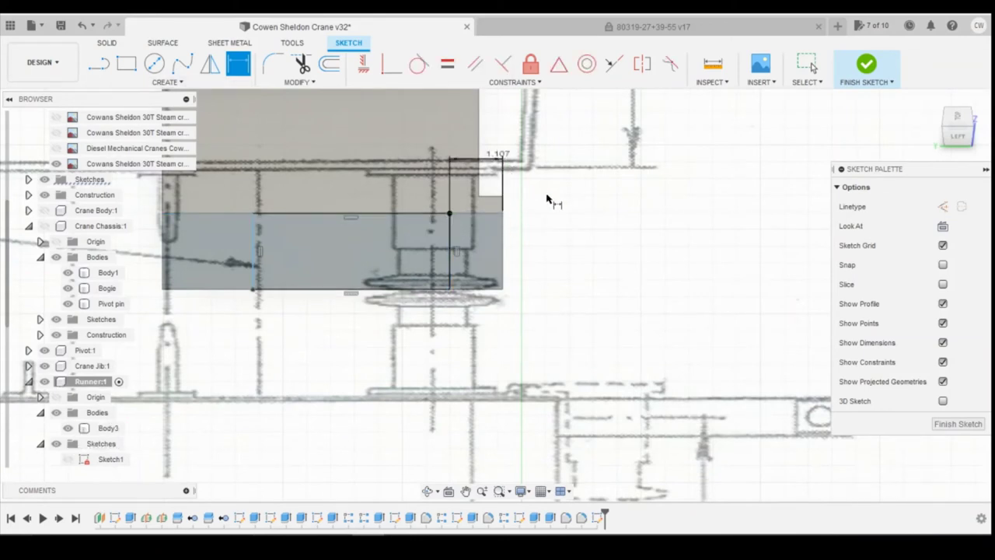
pyautogui.click(549, 199)
pyautogui.write('0.5')
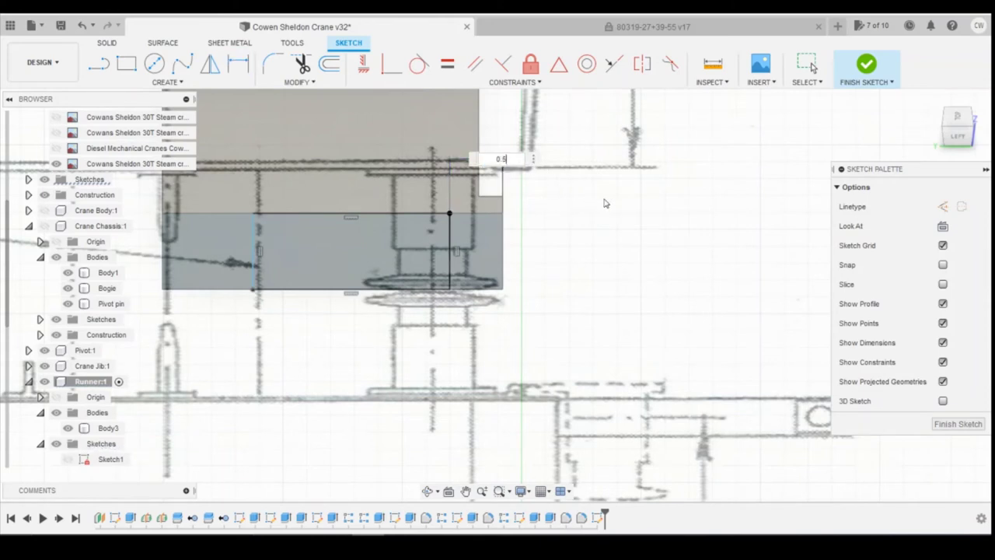
pyautogui.press('Return')
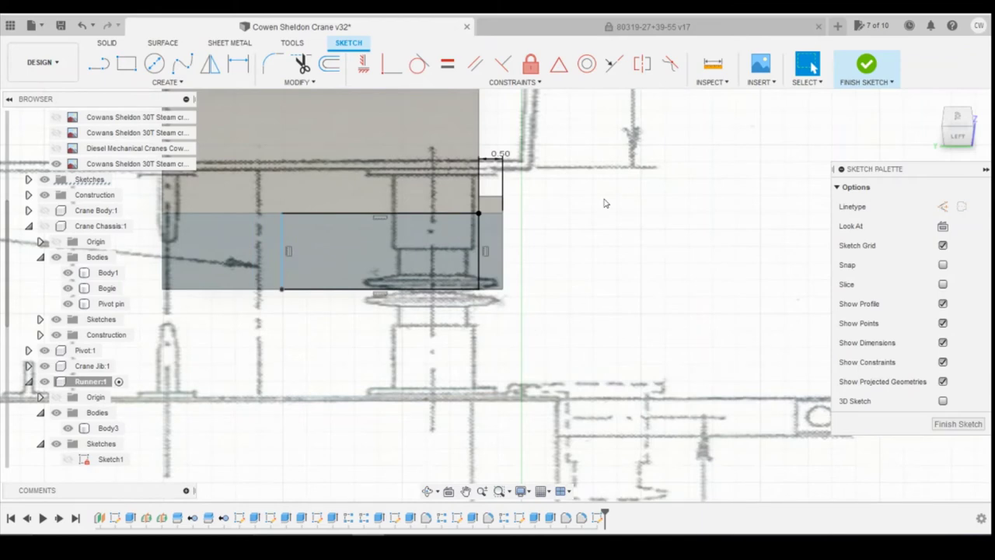
# Check the rectangle against the plan blueprint and reference photo, and set its distance from the end face's right edge to 0.25 mm
pyautogui.click(958, 117)
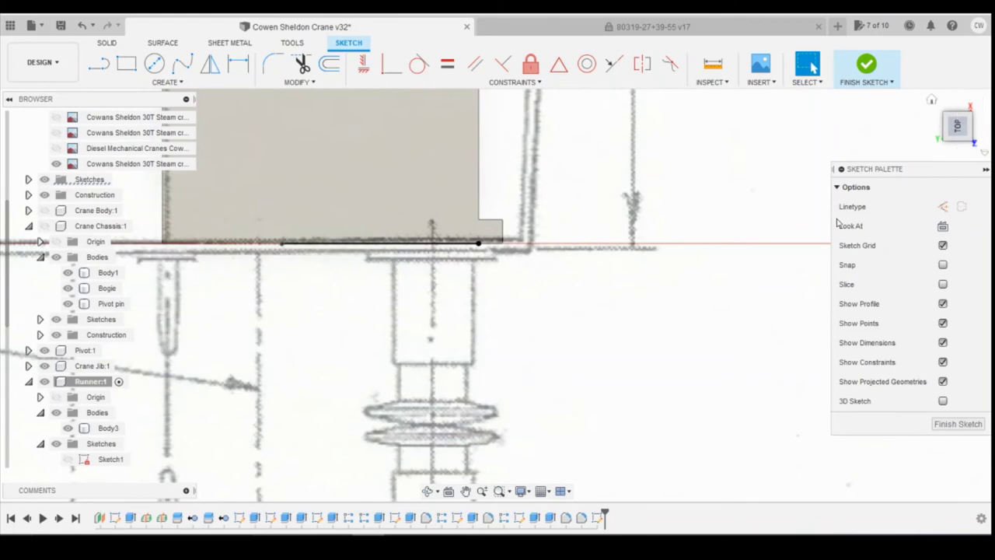
pyautogui.click(961, 143)
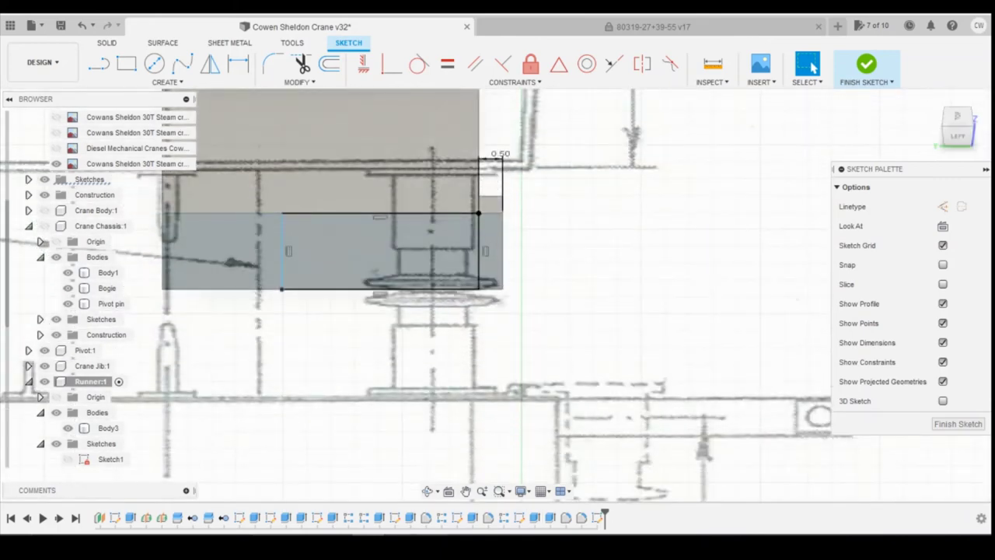
pyautogui.click(331, 501)
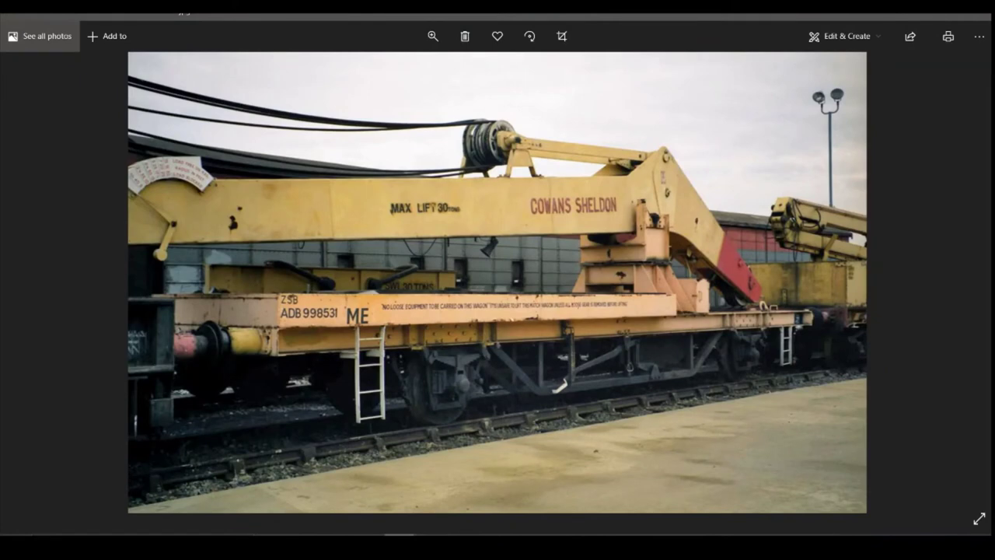
pyautogui.hotkey('alt', 'Tab')
pyautogui.doubleClick(501, 159)
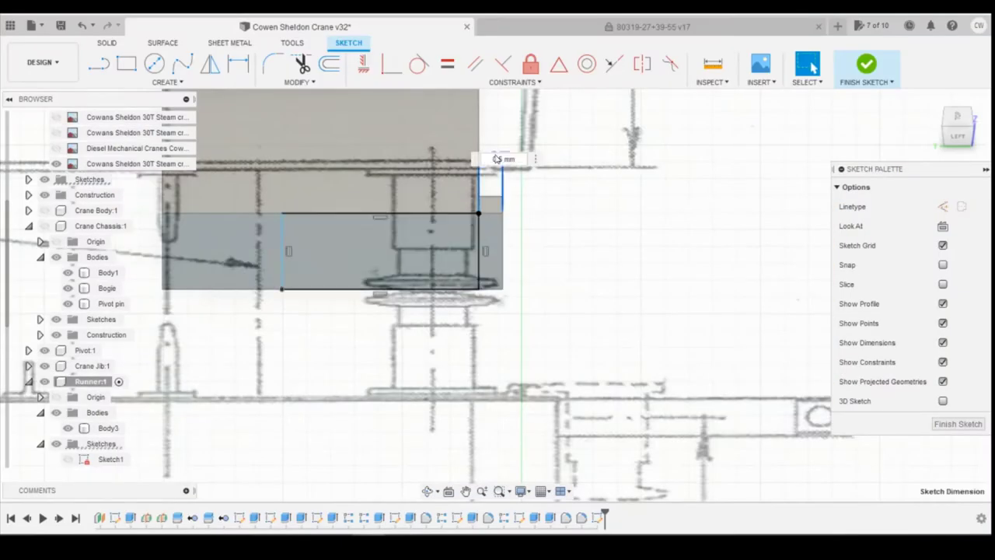
pyautogui.write('0.25')
pyautogui.press('Return')
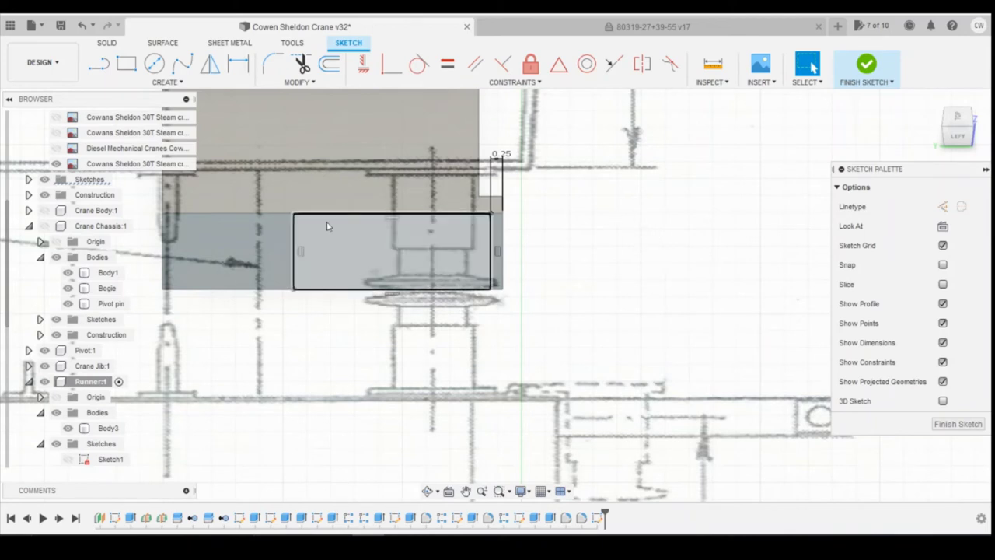
# Dimension the width of the end-face rectangle as 3 mm
pyautogui.press('d')
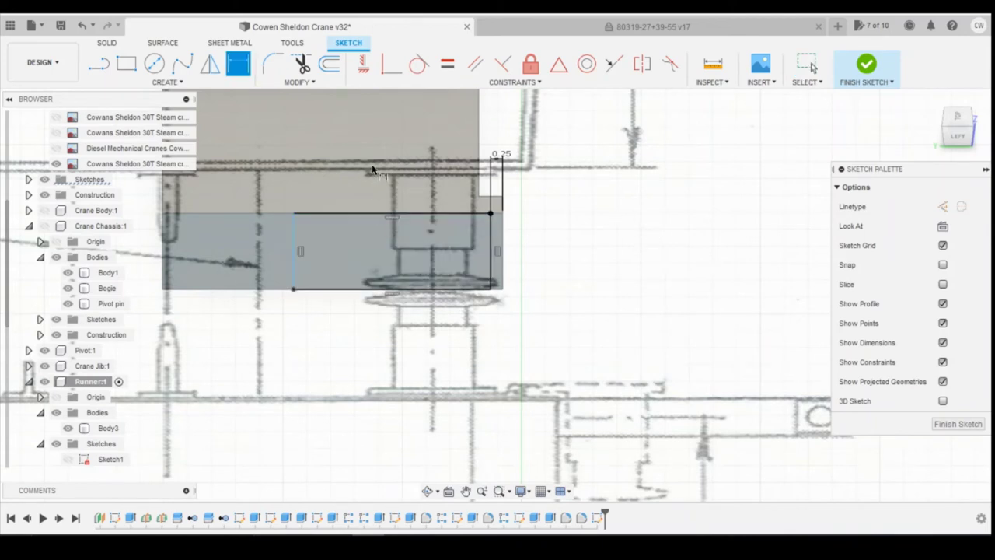
pyautogui.click(374, 214)
pyautogui.click(373, 161)
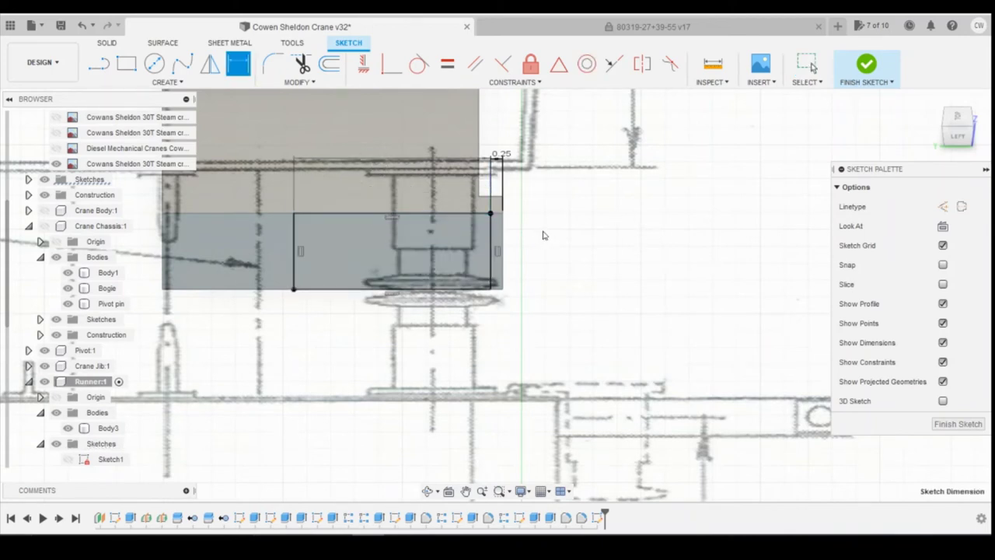
pyautogui.write('3')
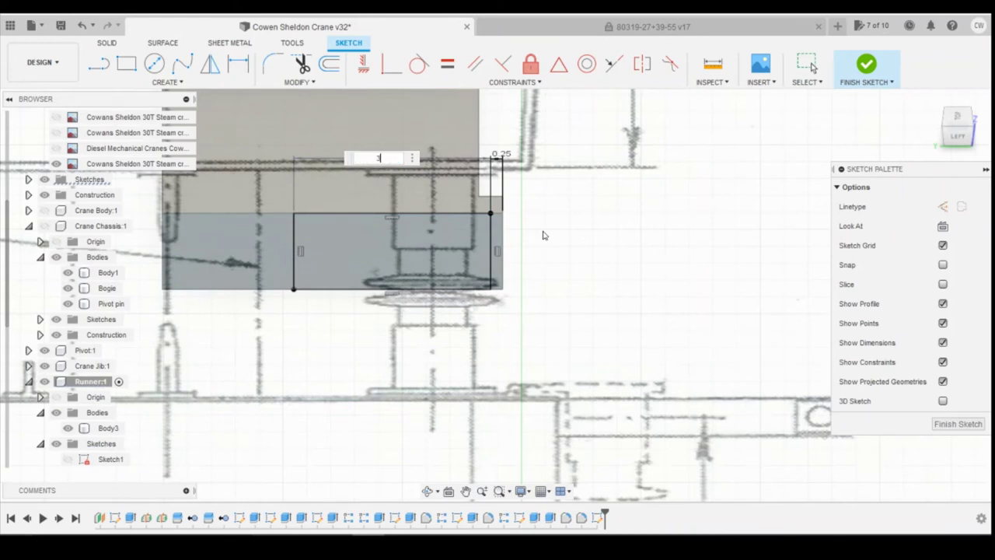
pyautogui.press('Return')
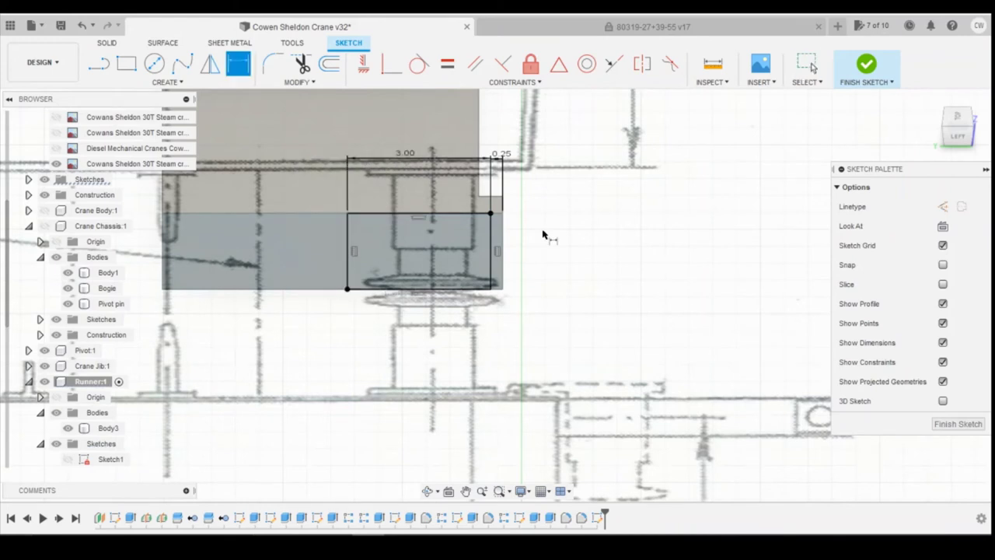
# Try a 2.5 mm width on the end-face rectangle, and delete the width dimension
pyautogui.doubleClick(404, 159)
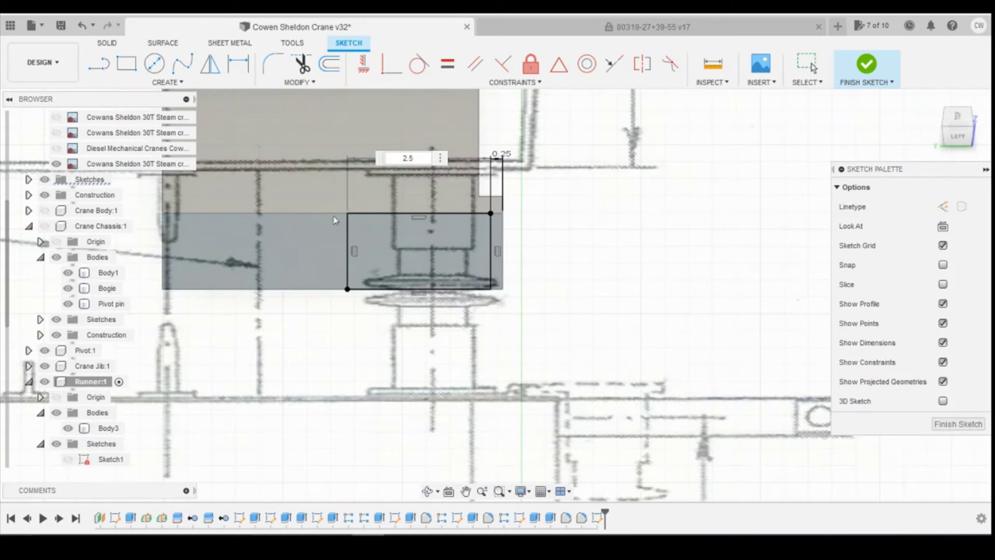
pyautogui.press('Return')
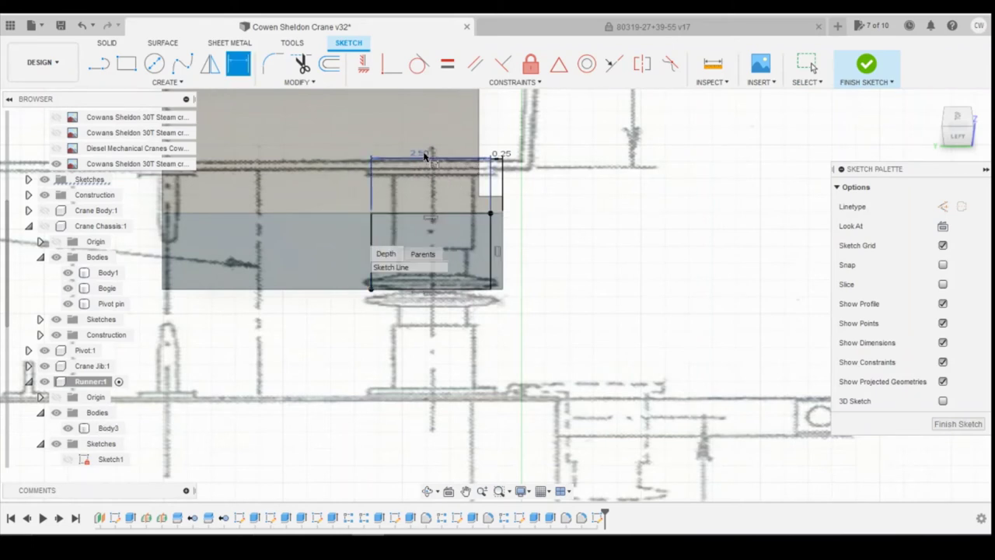
pyautogui.press('Delete')
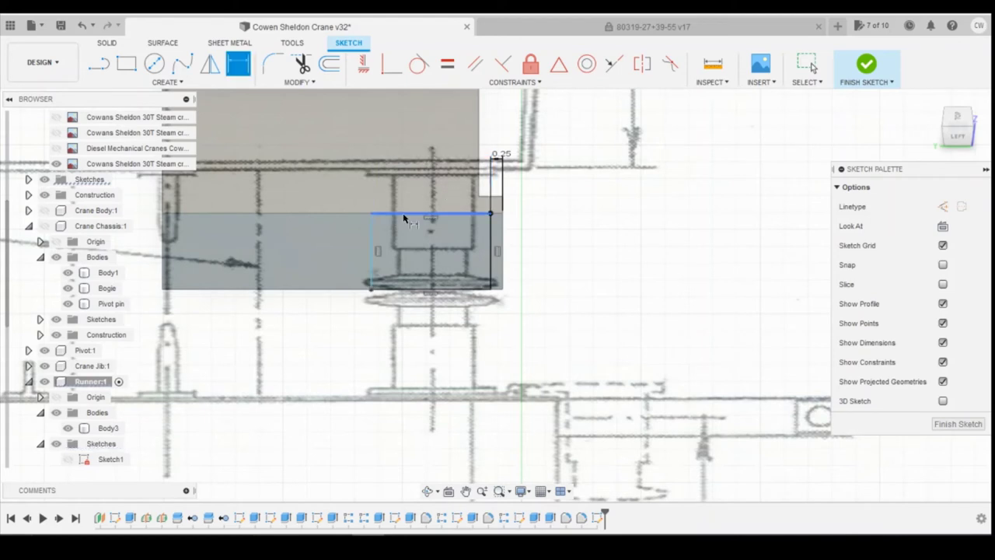
# Move the rectangle's left edge to match the buffer drawn on the plan blueprint, making the rectangle about 2.58 mm wide
pyautogui.click(367, 235)
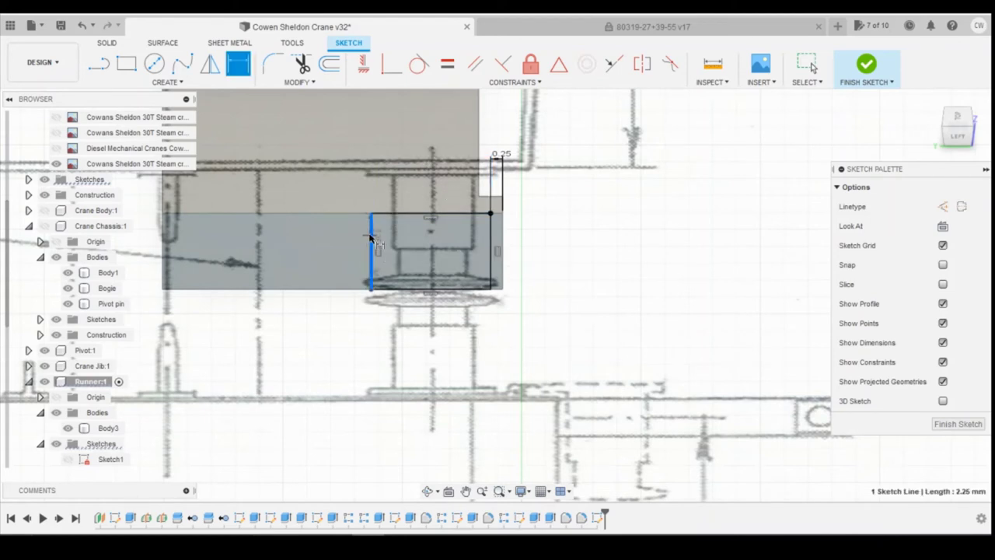
pyautogui.click(337, 241)
pyautogui.press('Escape')
pyautogui.press('Escape')
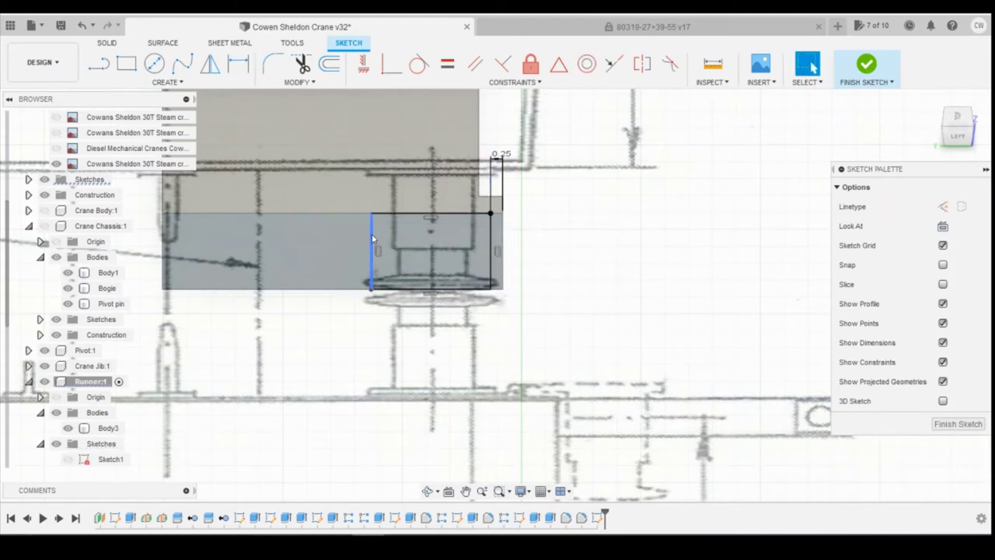
pyautogui.click(363, 239)
pyautogui.moveTo(362, 239); pyautogui.dragTo(367, 235)
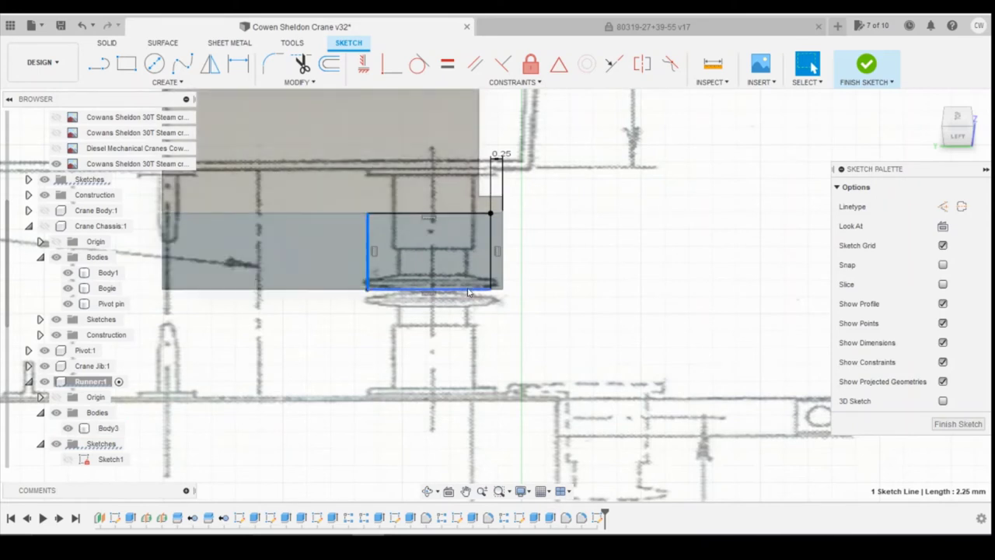
# Dimension the rectangle's upper edge as 2.58 mm and hide the plan blueprint canvas
pyautogui.click(426, 214)
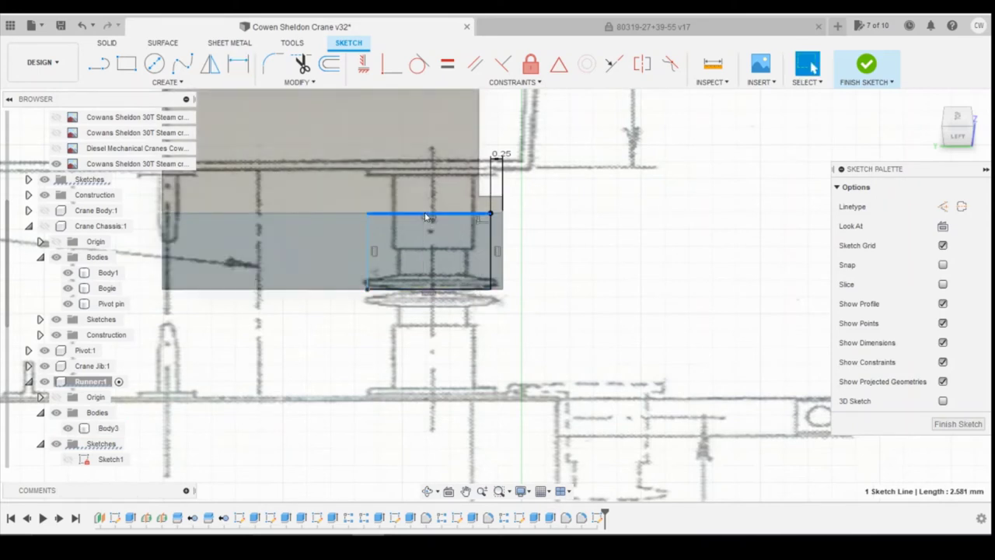
pyautogui.press('d')
pyautogui.click(560, 251)
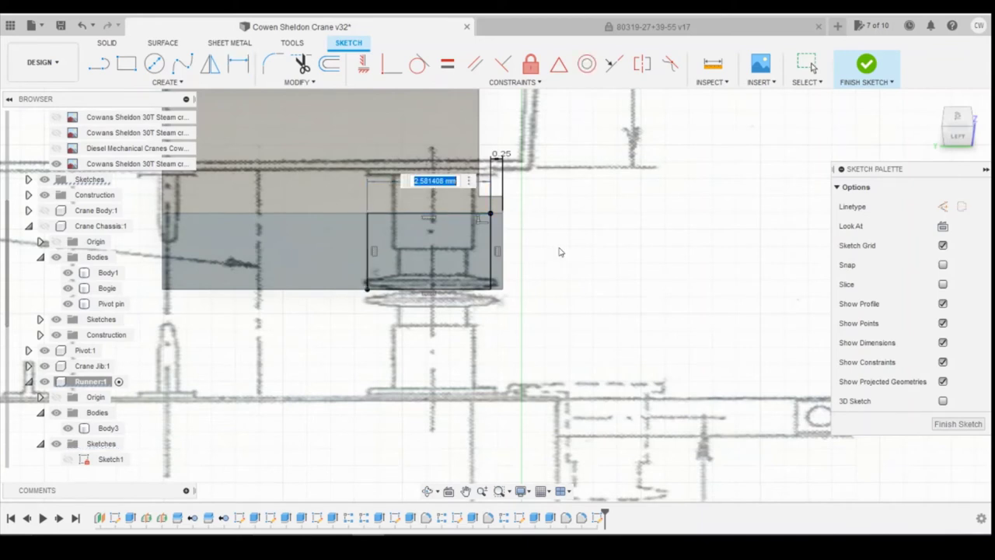
pyautogui.write('2.58')
pyautogui.press('Return')
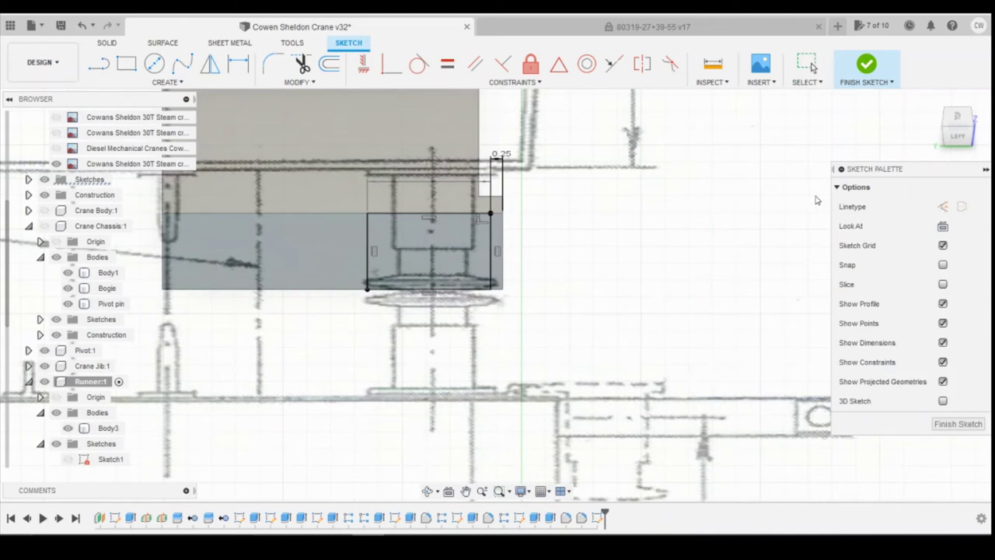
pyautogui.click(56, 163)
pyautogui.press('d')
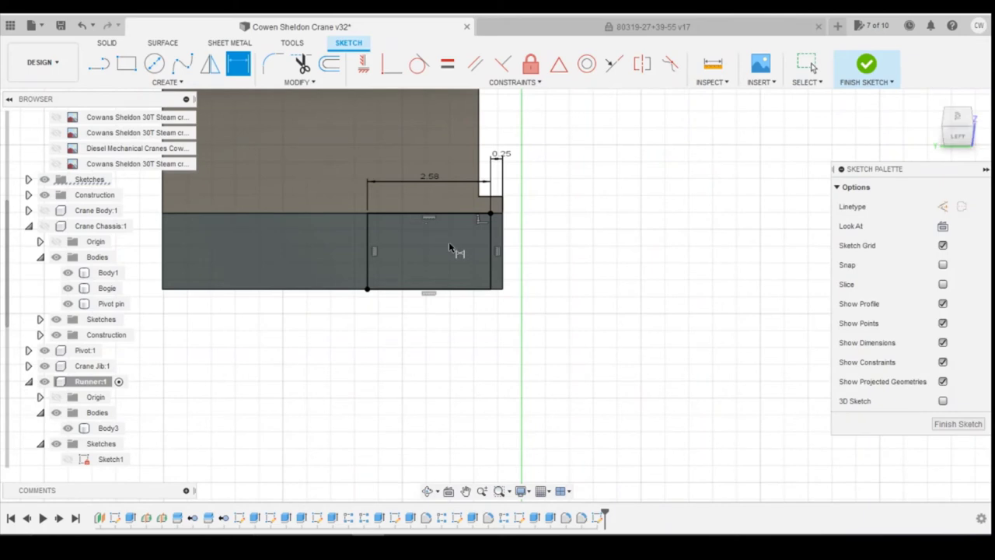
pyautogui.hotkey('ctrl', 'z')
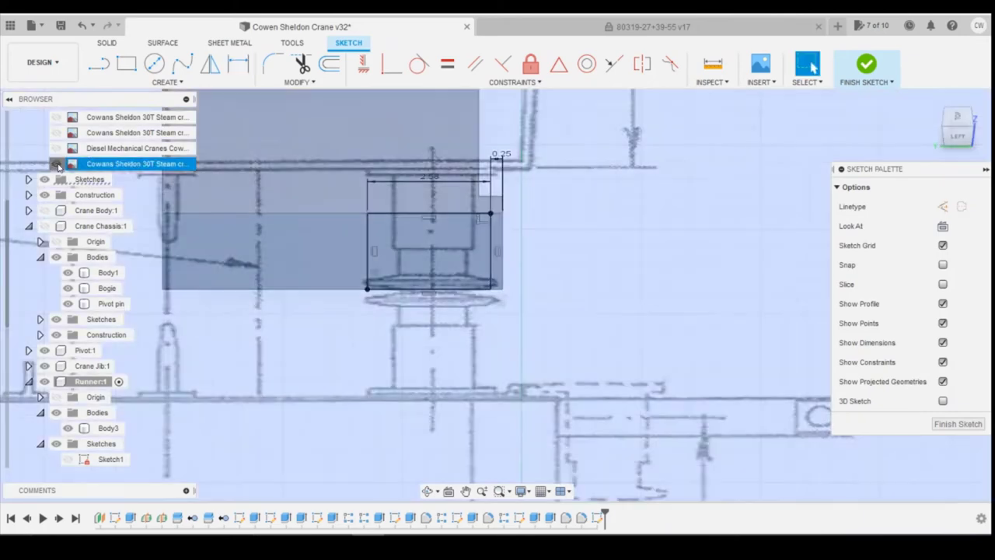
pyautogui.click(55, 163)
# Extrude the rectangle profile 0.2 mm outward from the runner's end face
pyautogui.click(415, 252)
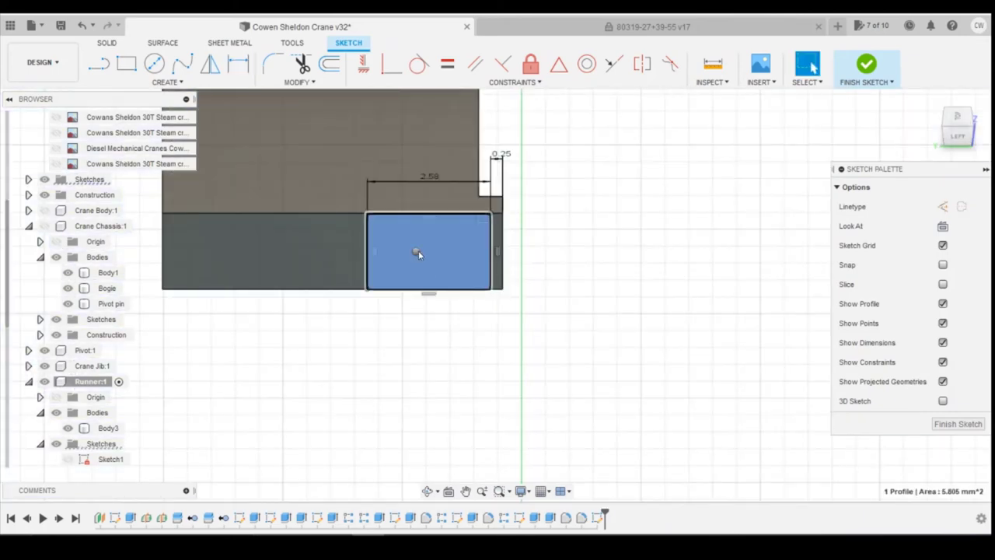
pyautogui.rightClick(414, 252)
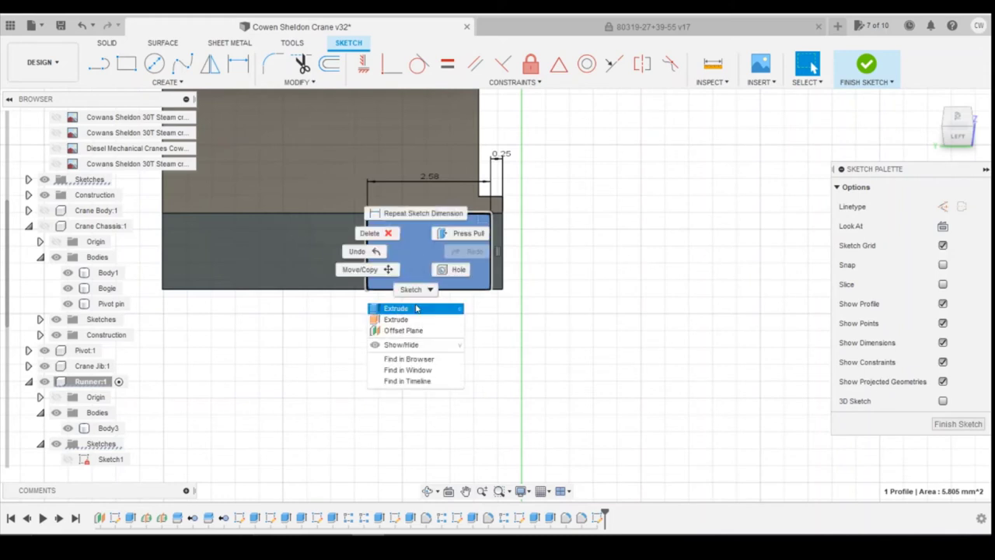
pyautogui.click(393, 309)
pyautogui.write('0.2')
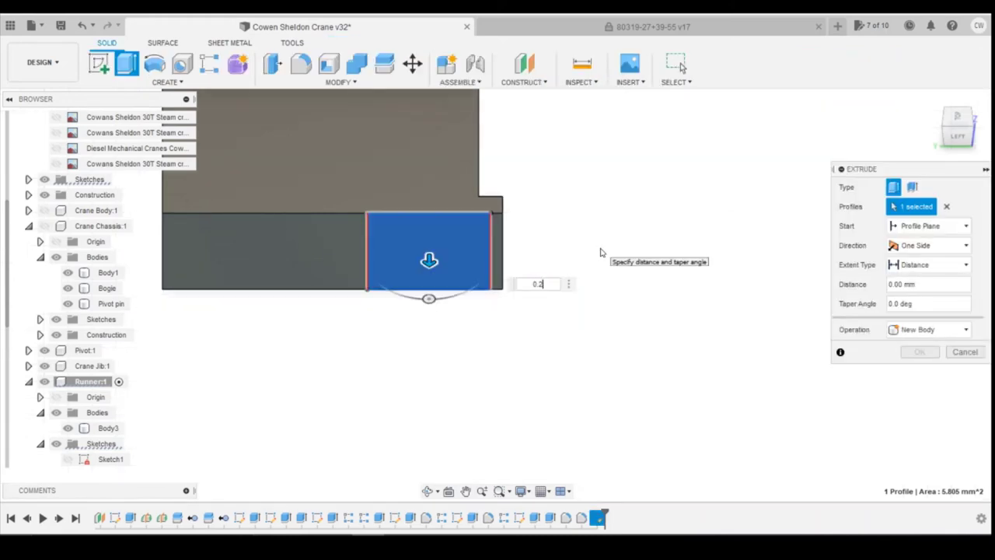
pyautogui.press('Return')
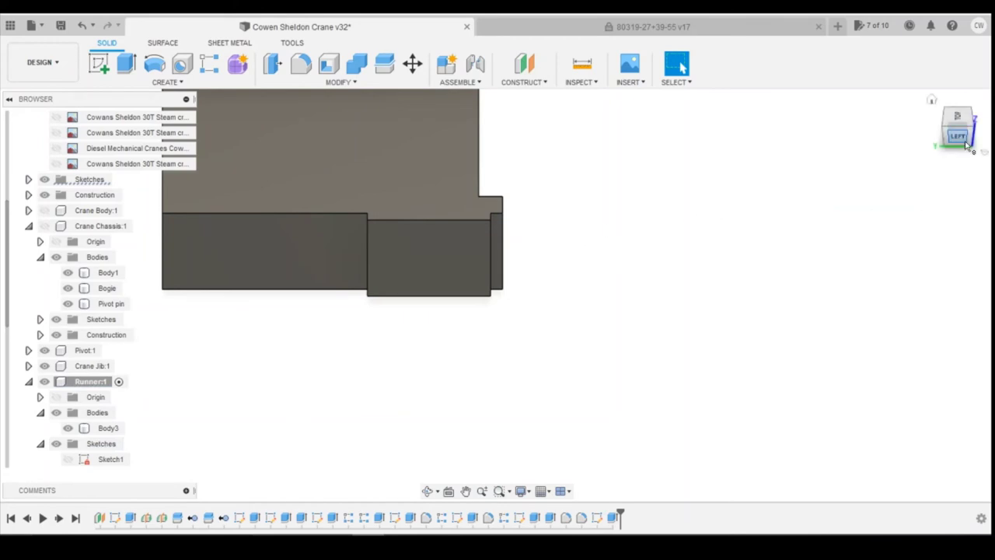
# Check the buffer in the crane reference photo, and sketch a 2.25 mm diameter circle centred on the raised pad's face
pyautogui.moveTo(409, 535)
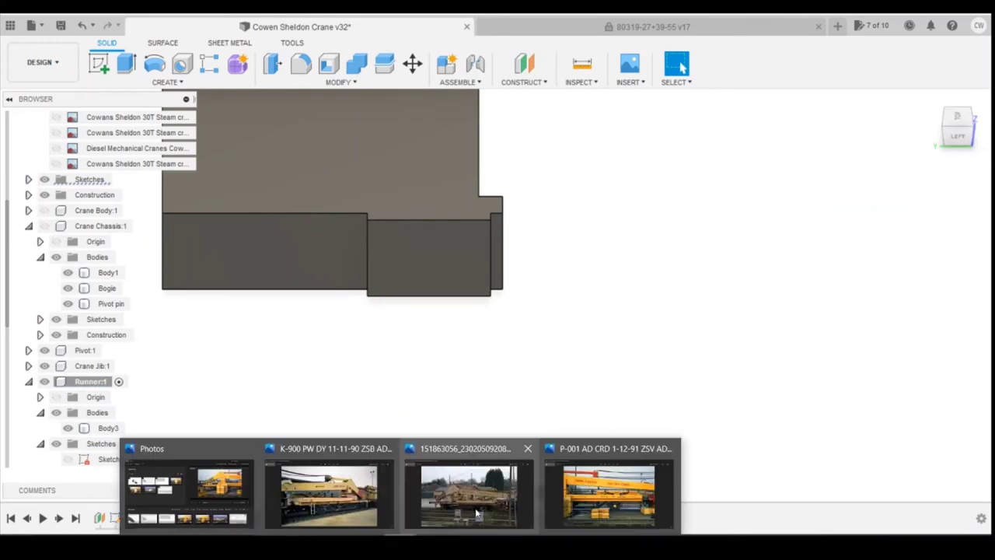
pyautogui.click(571, 513)
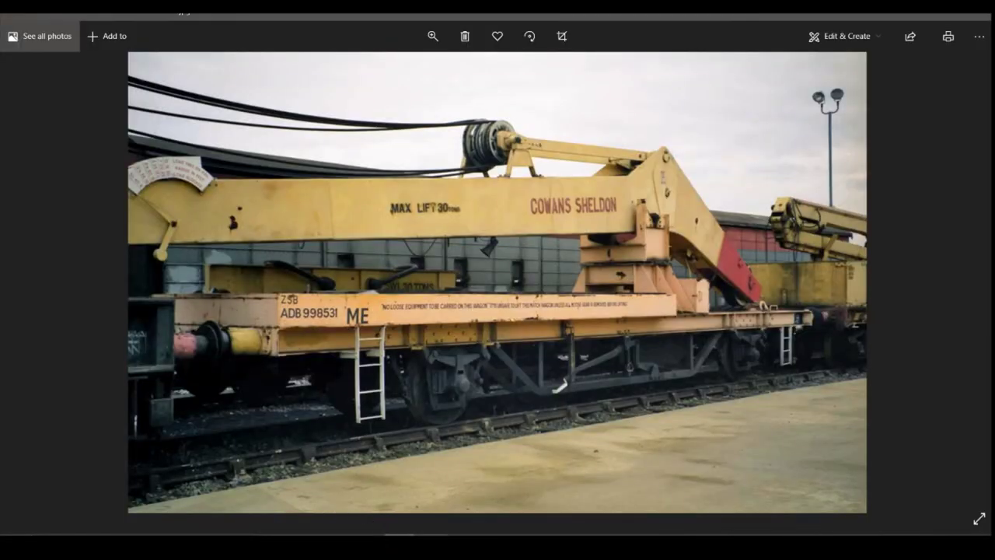
pyautogui.click(370, 534)
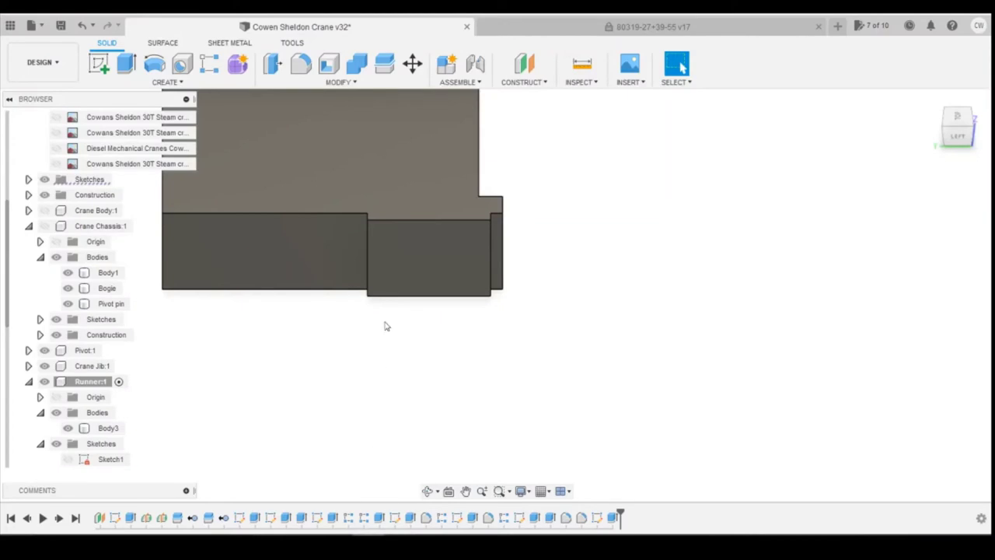
pyautogui.click(96, 68)
pyautogui.click(431, 275)
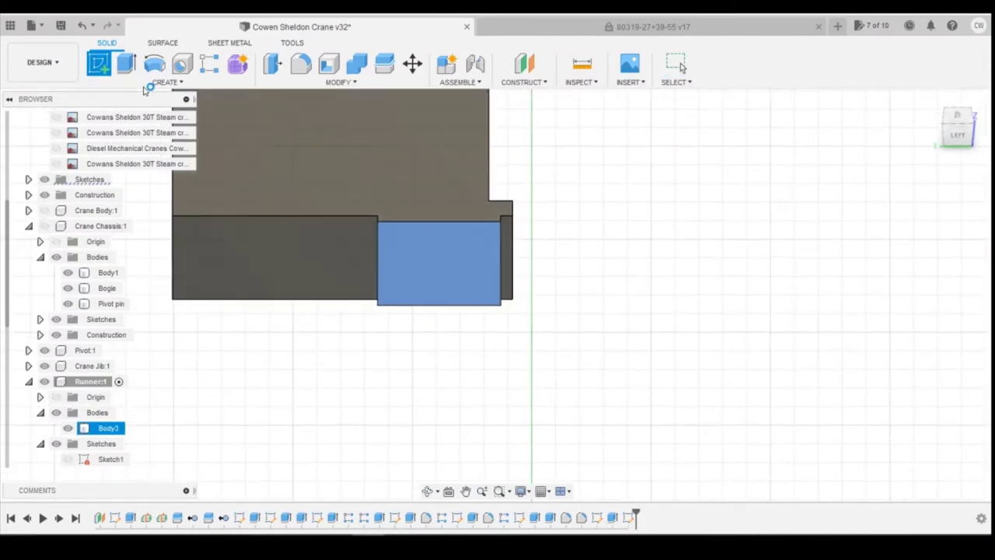
pyautogui.click(154, 63)
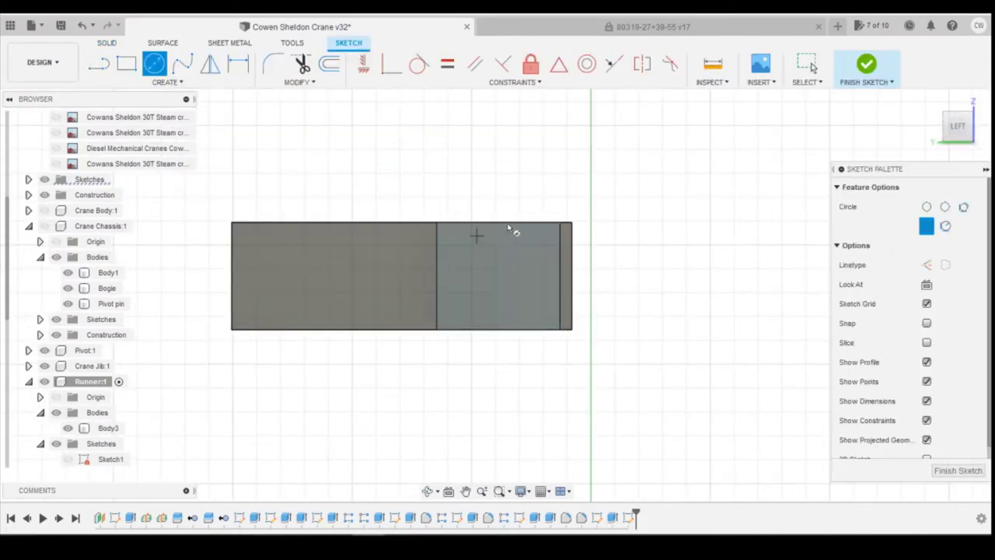
pyautogui.click(498, 275)
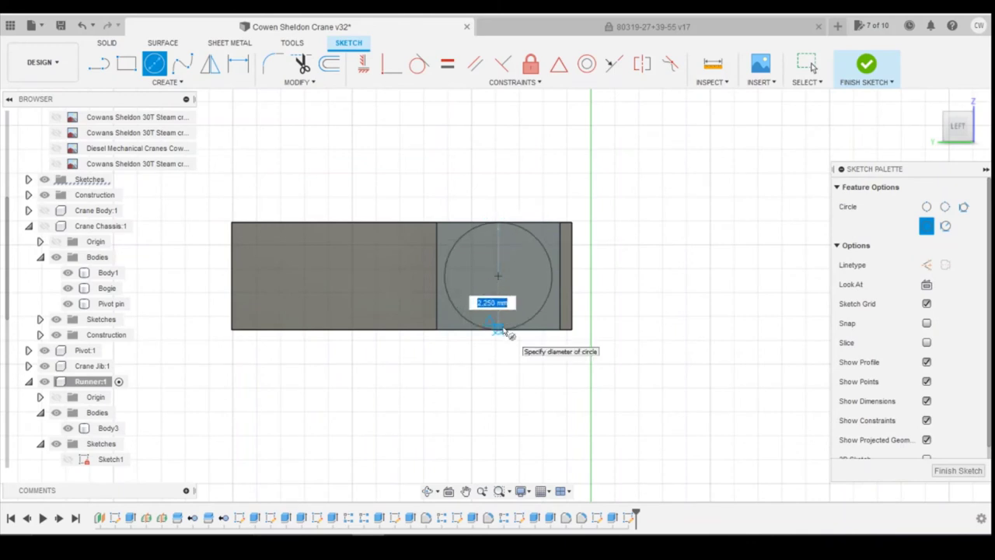
pyautogui.click(503, 330)
pyautogui.press('Escape')
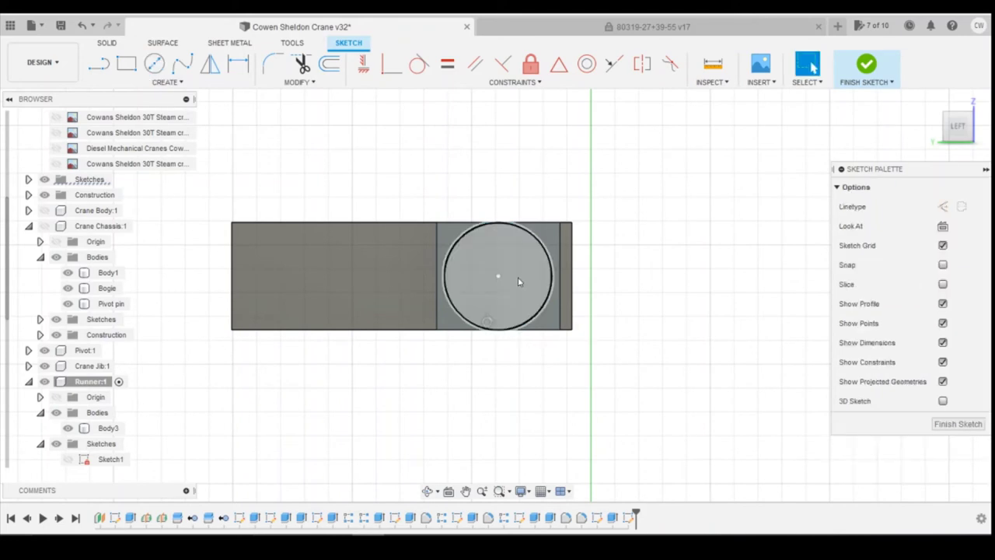
pyautogui.click(519, 271)
pyautogui.rightClick(519, 273)
pyautogui.click(501, 330)
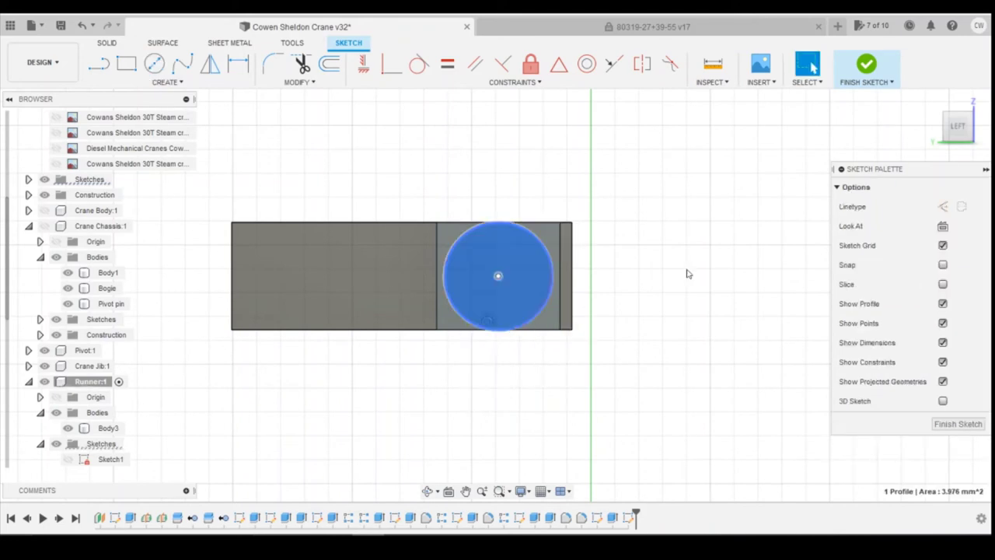
pyautogui.press('e')
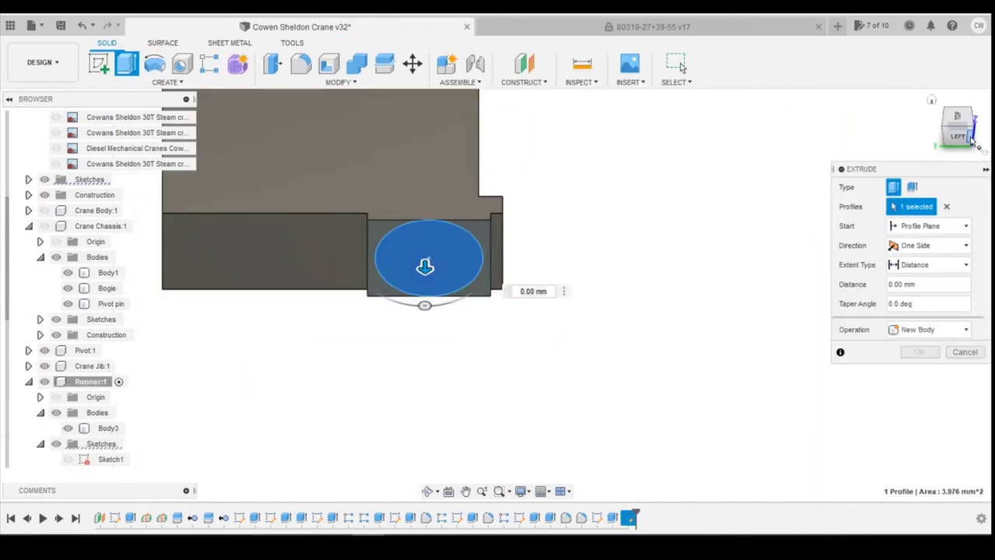
pyautogui.click(968, 138)
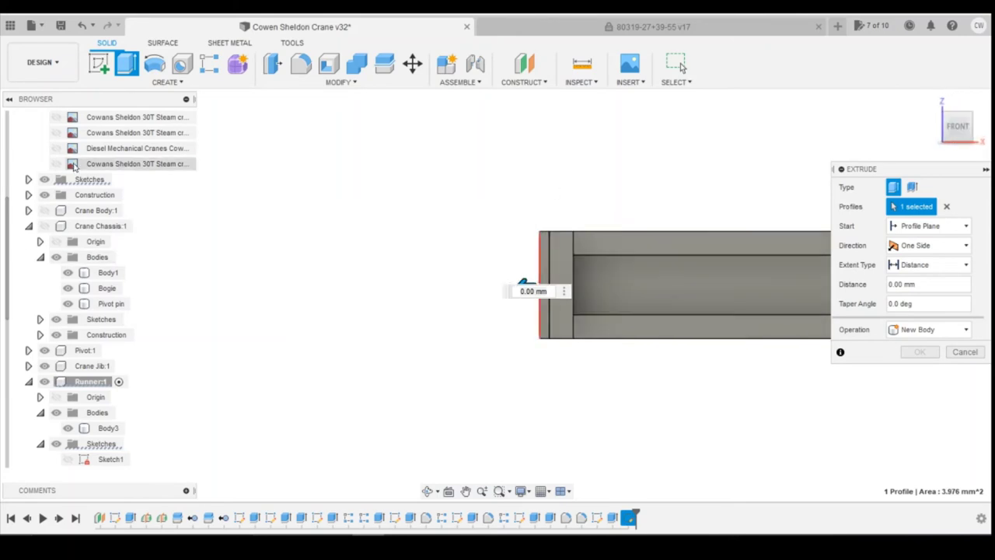
pyautogui.click(56, 117)
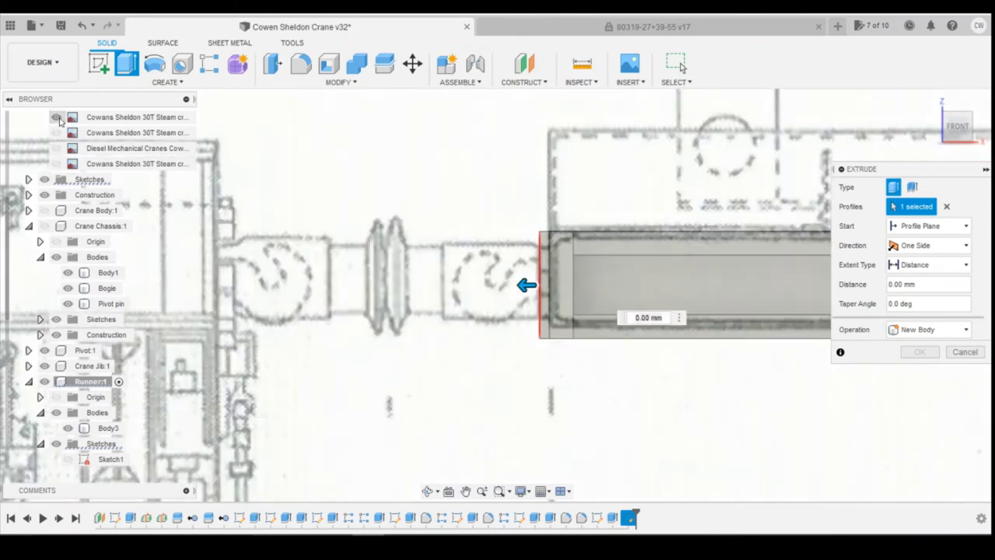
pyautogui.moveTo(525, 285); pyautogui.dragTo(437, 287)
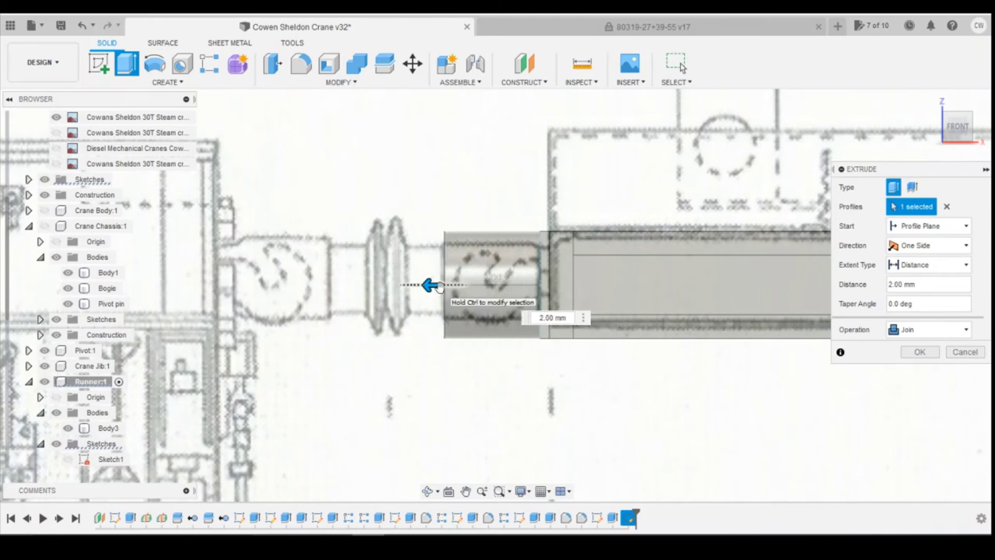
pyautogui.scroll(-1, 518, 322)
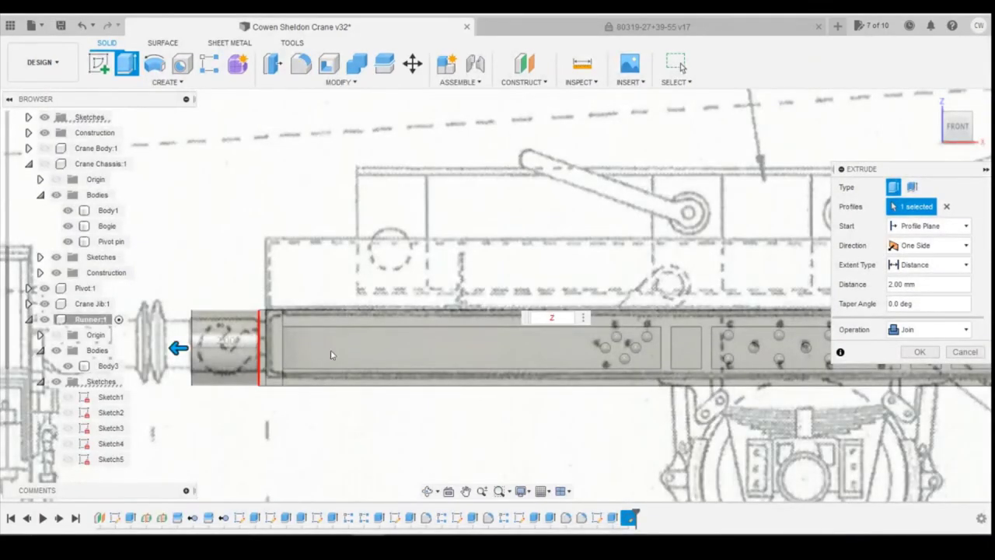
pyautogui.scroll(-1, 373, 377)
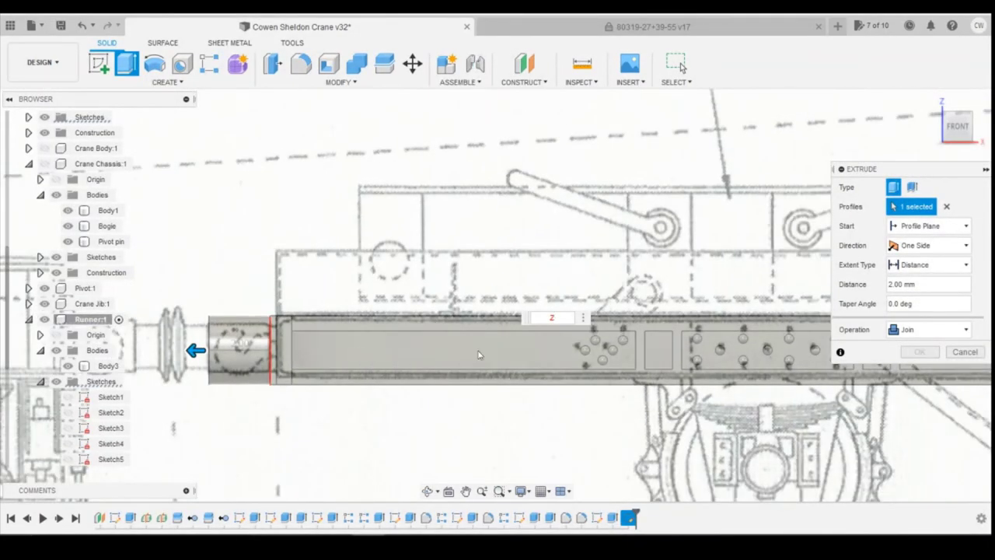
pyautogui.scroll(-1, 467, 381)
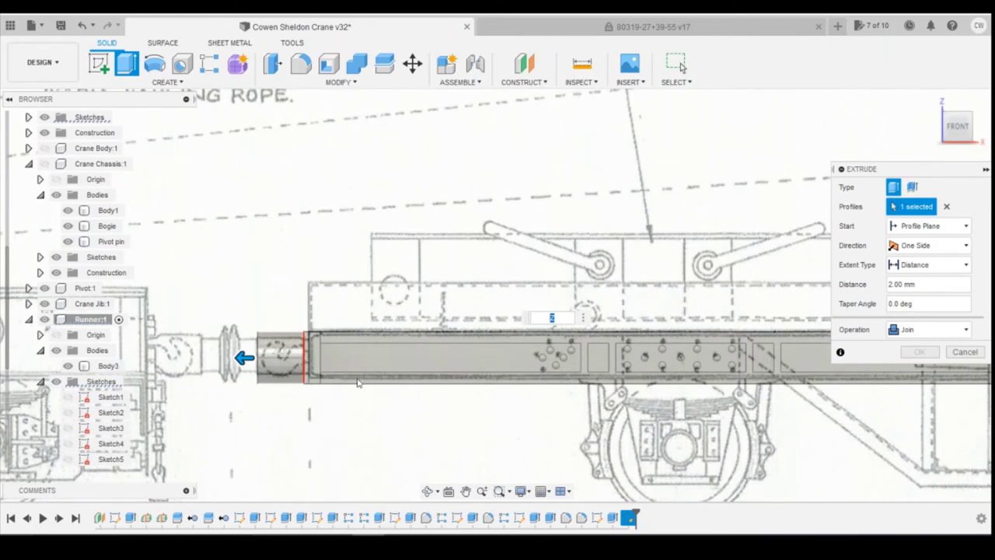
pyautogui.scroll(2, 593, 381)
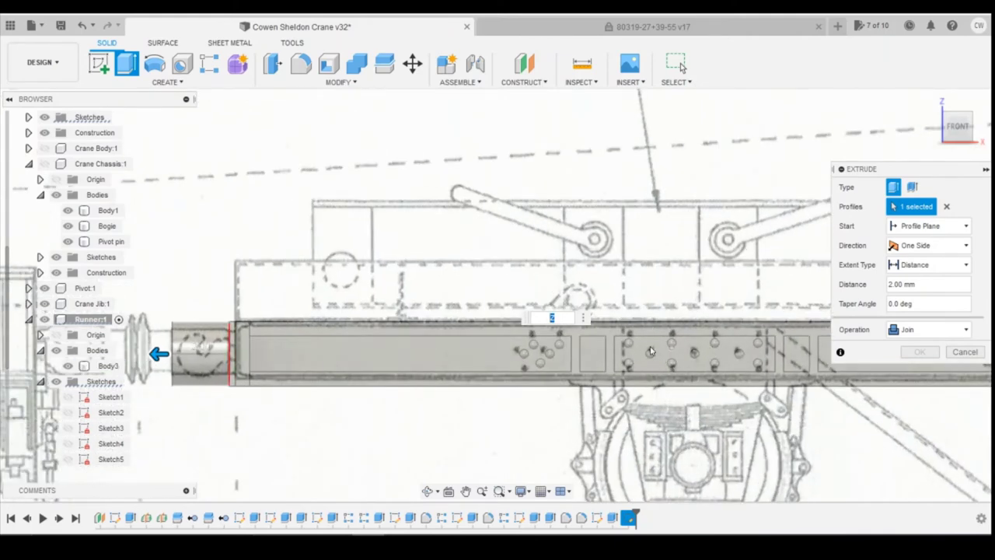
pyautogui.scroll(-2, 399, 376)
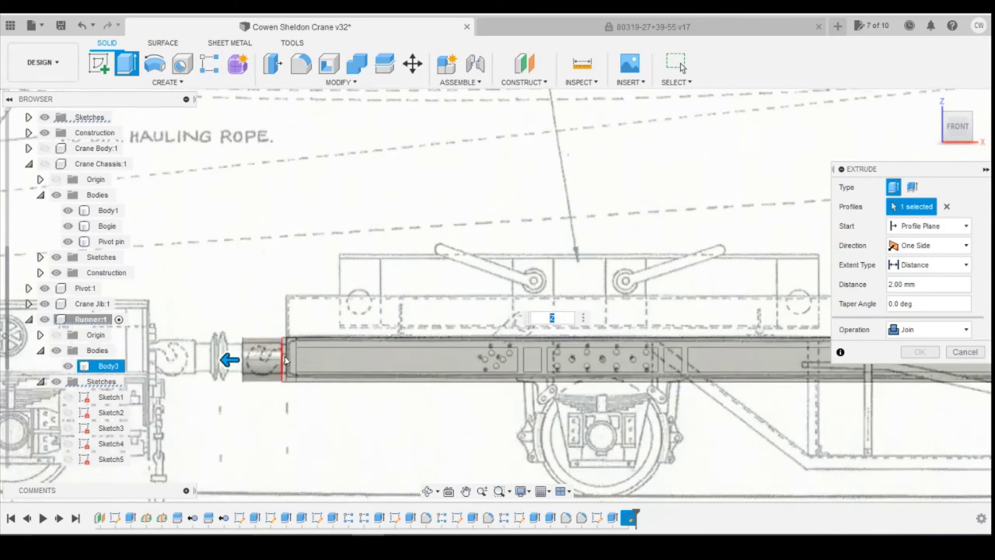
pyautogui.click(283, 359)
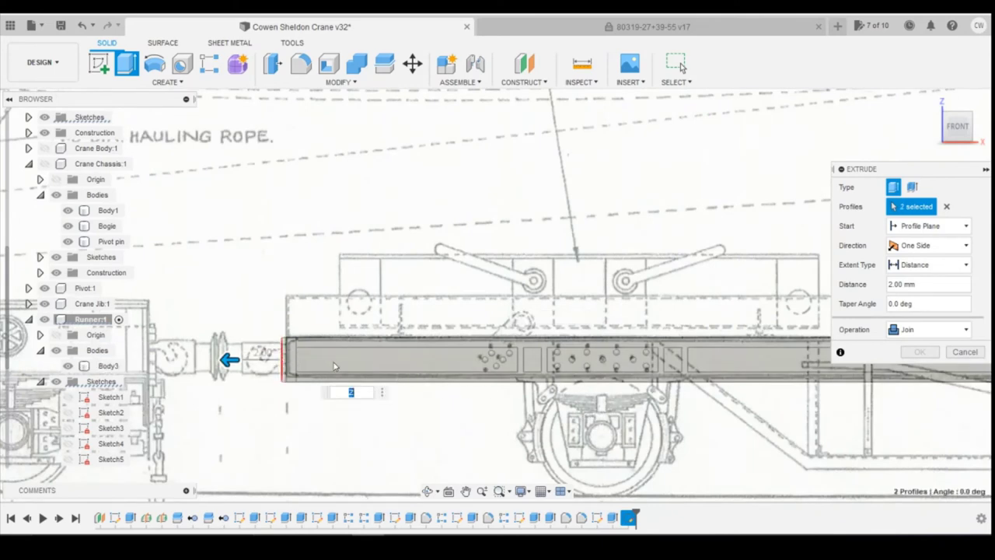
pyautogui.click(965, 352)
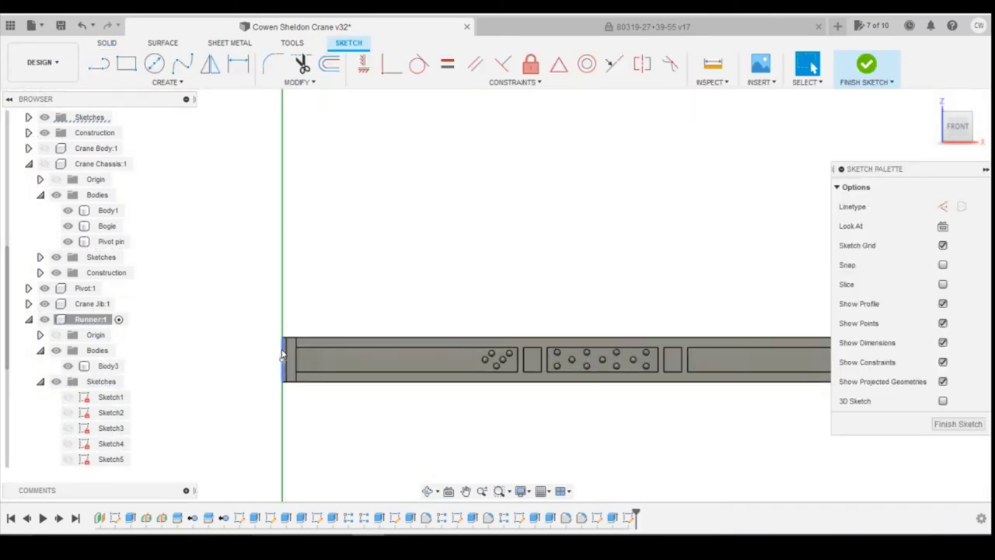
# Finish the sketch containing the circle on the raised pad's face
pyautogui.click(283, 353)
pyautogui.scroll(-3, 478, 382)
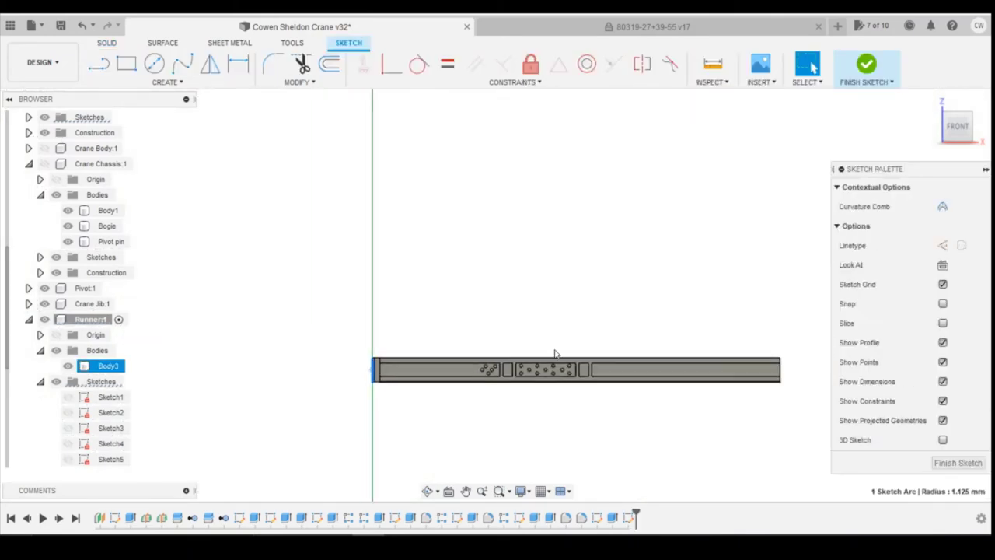
pyautogui.click(816, 268)
pyautogui.click(717, 283)
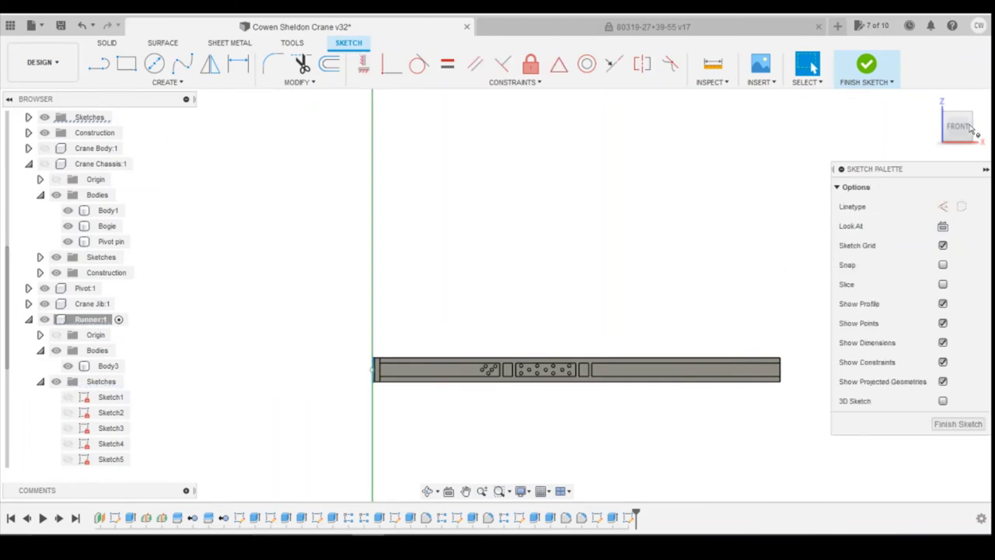
pyautogui.moveTo(970, 129); pyautogui.dragTo(988, 139)
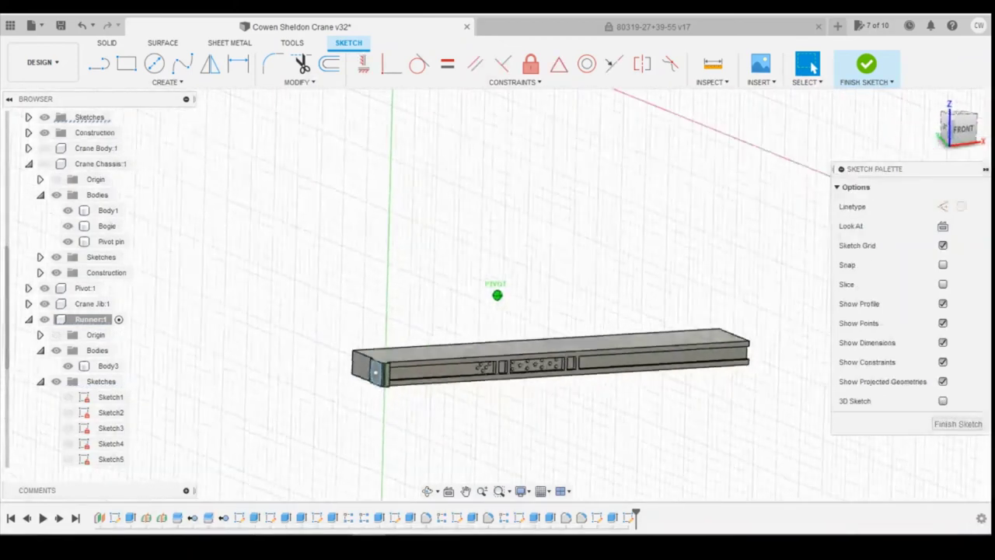
pyautogui.click(958, 424)
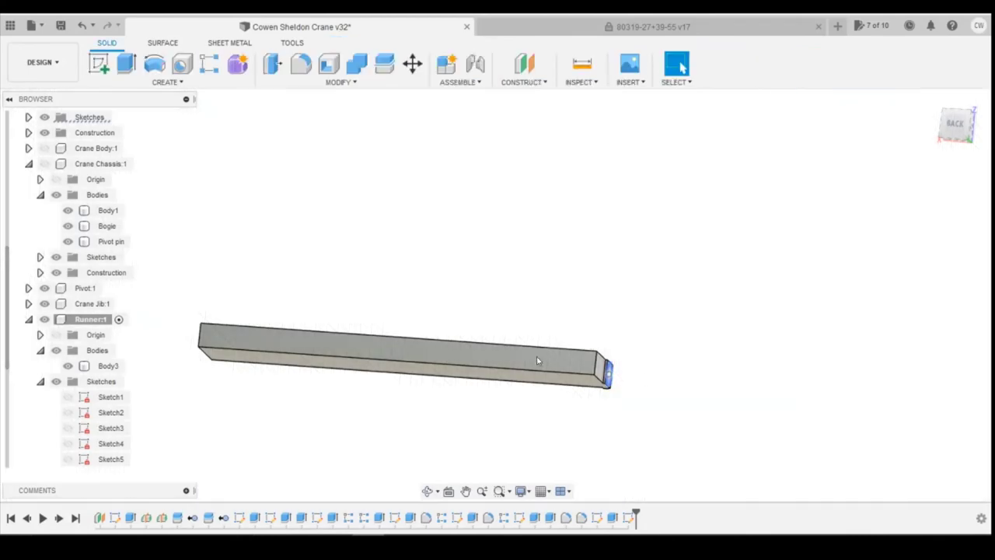
pyautogui.click(962, 136)
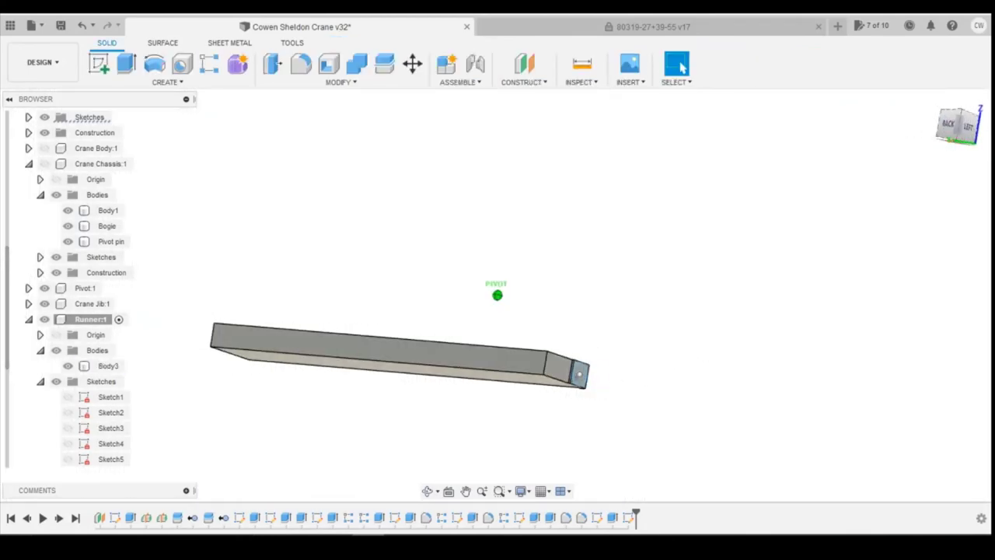
pyautogui.scroll(4, 311, 405)
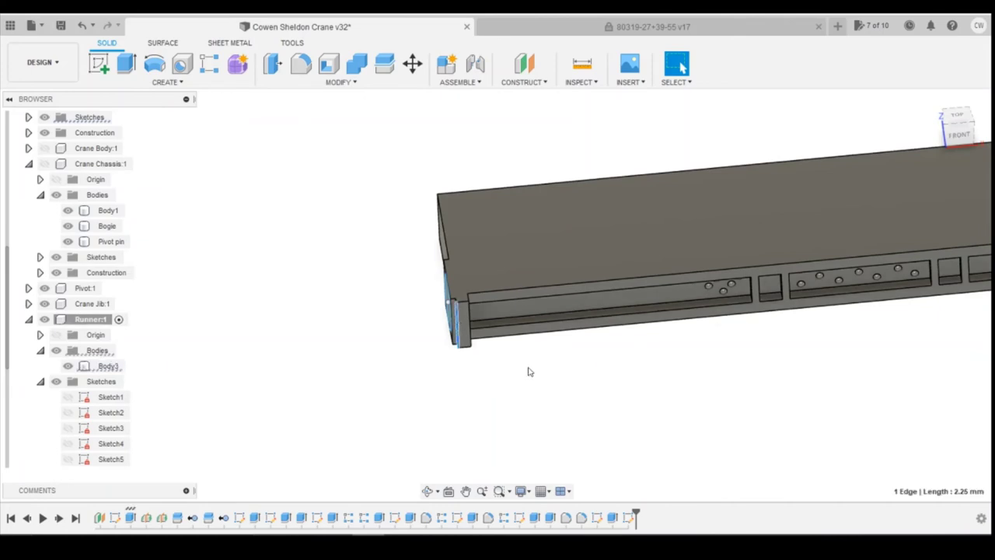
pyautogui.click(958, 135)
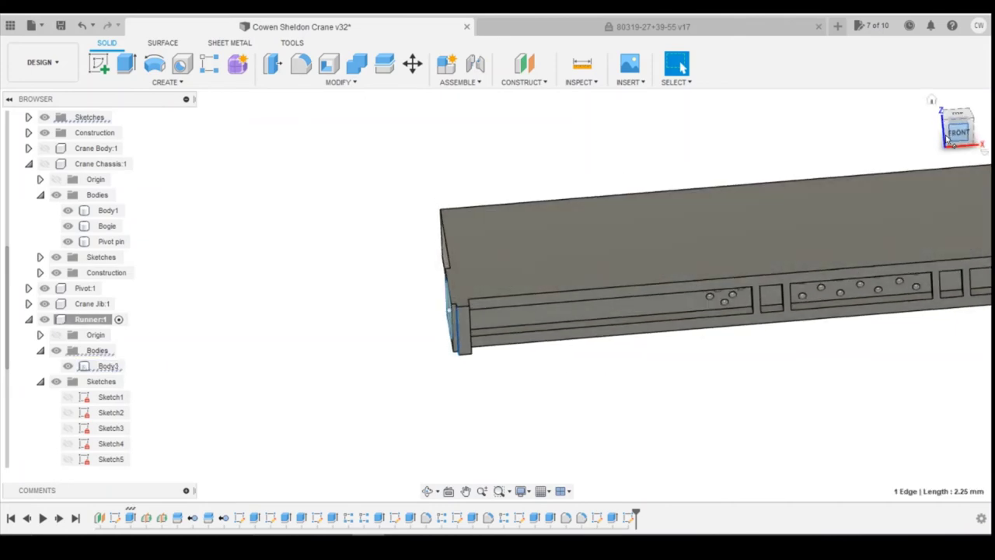
pyautogui.scroll(-1, 751, 325)
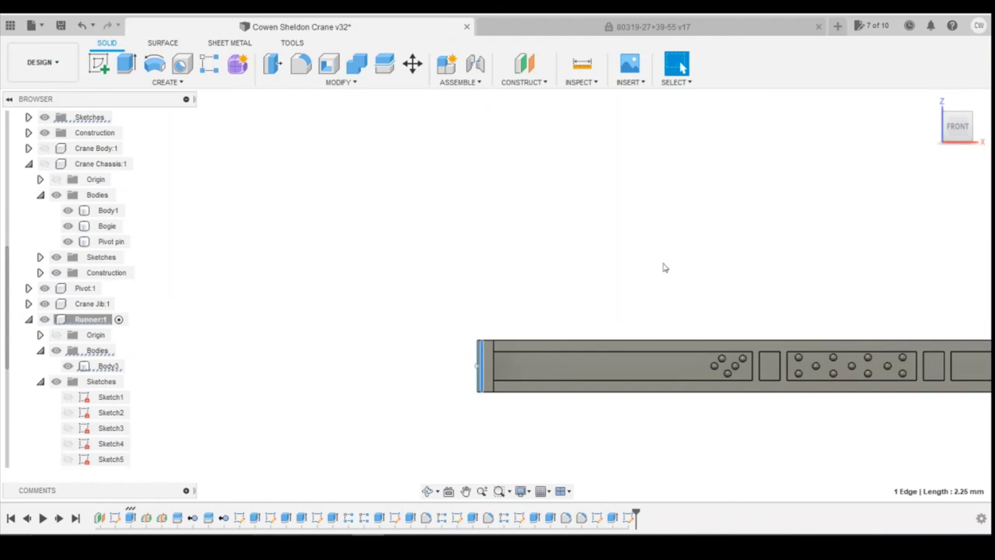
# Show the side-view blueprint canvas and extrude the circle 2 mm outward from the pad to match the drawn buffer housing, joining it to the runner
pyautogui.moveTo(966, 135); pyautogui.dragTo(982, 136)
pyautogui.rightClick(456, 358)
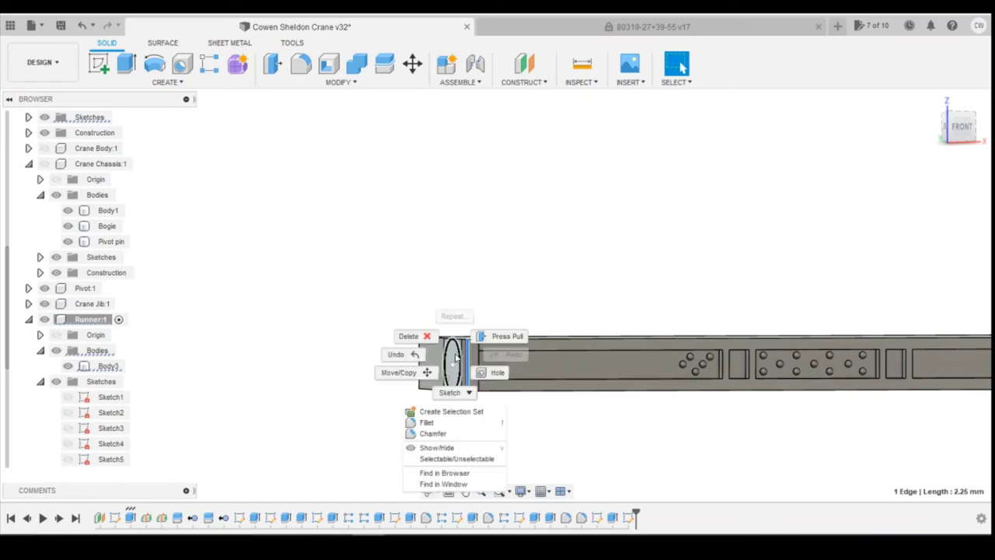
pyautogui.click(475, 326)
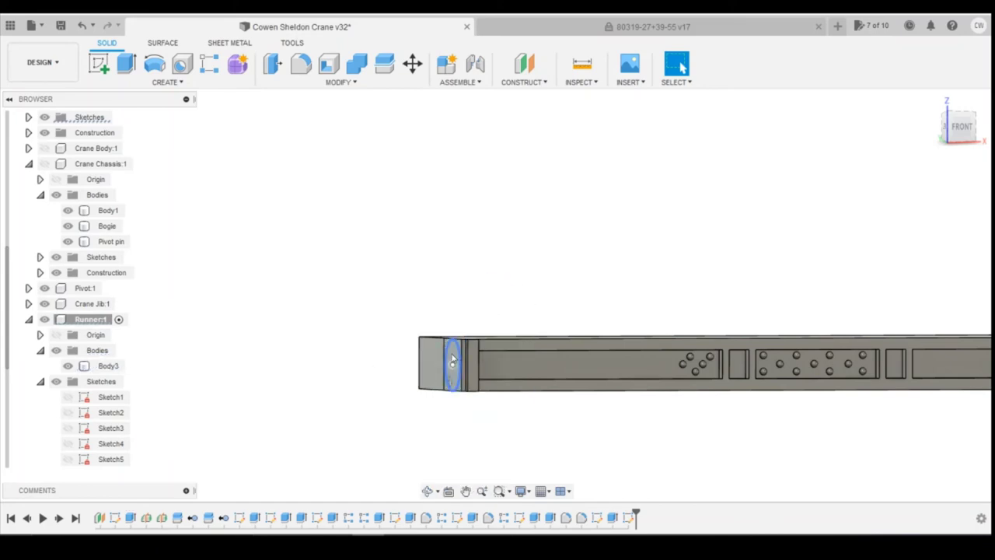
pyautogui.click(454, 352)
pyautogui.rightClick(453, 352)
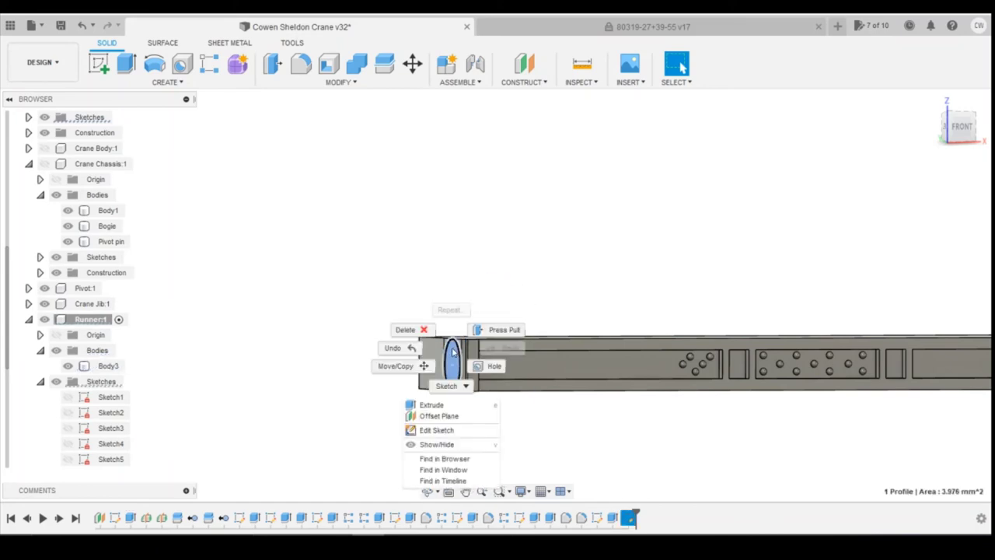
pyautogui.click(432, 405)
pyautogui.click(962, 126)
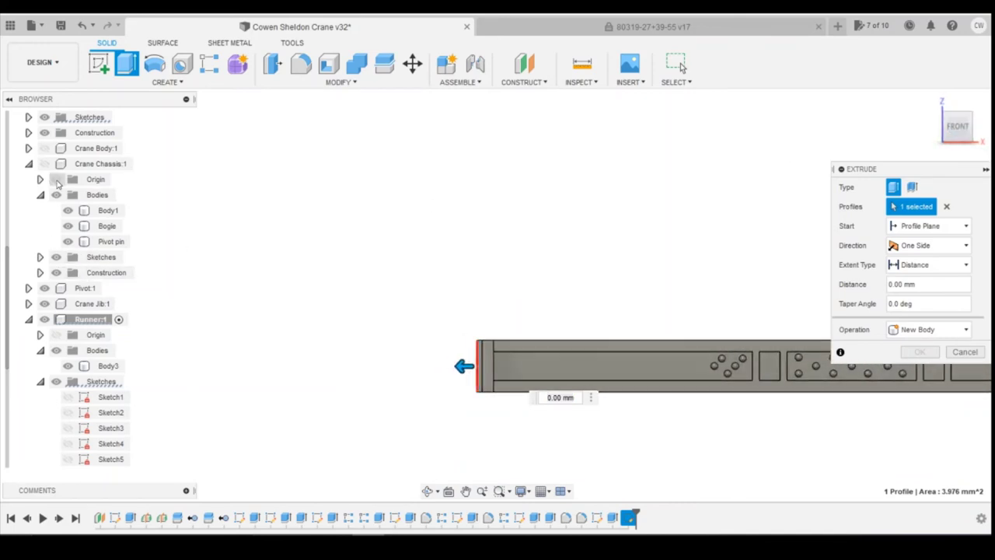
pyautogui.scroll(3, 55, 159)
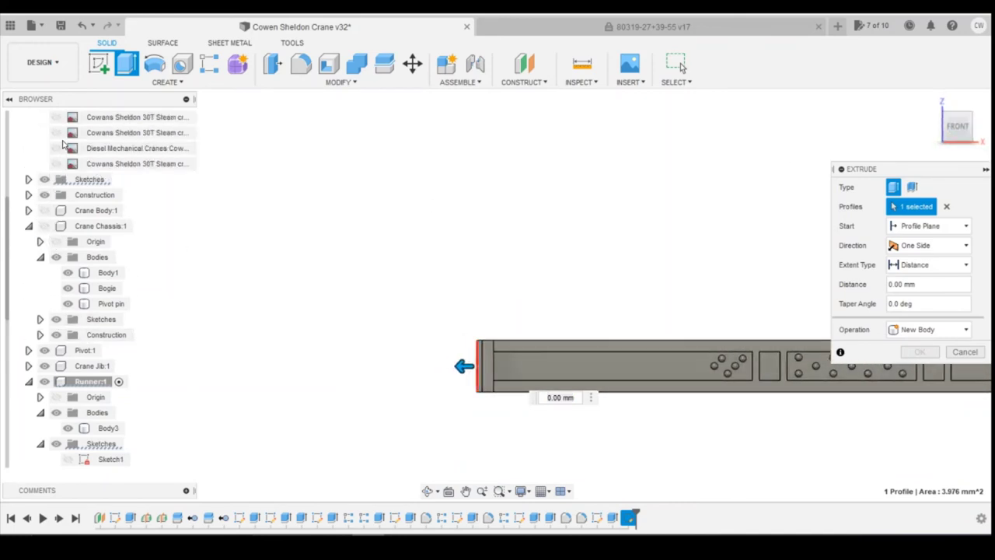
pyautogui.click(56, 130)
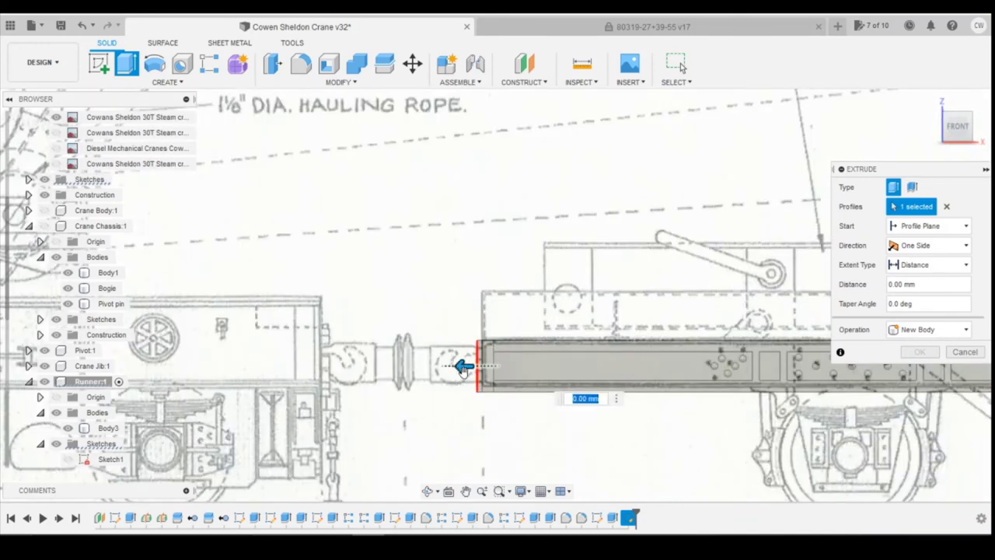
pyautogui.moveTo(463, 368); pyautogui.dragTo(417, 368)
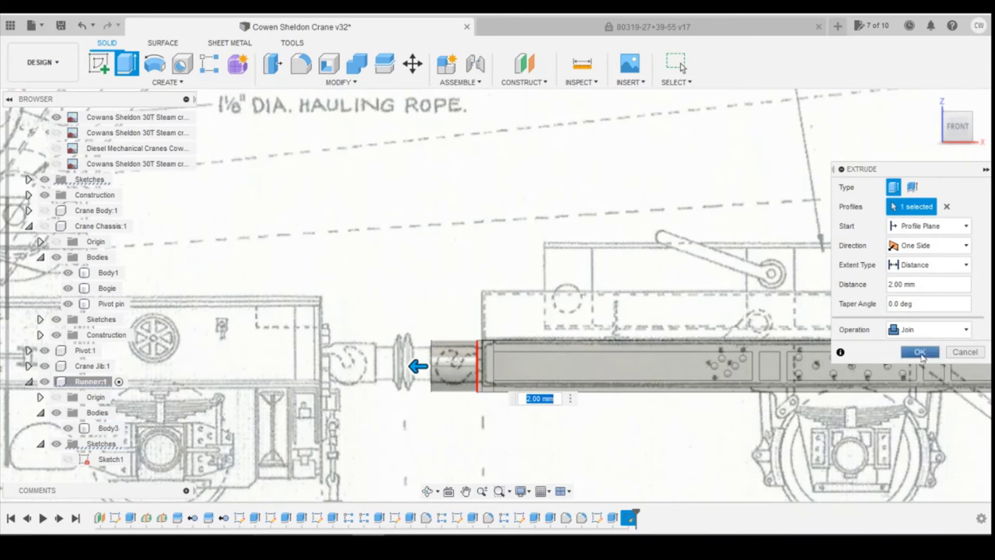
pyautogui.click(920, 352)
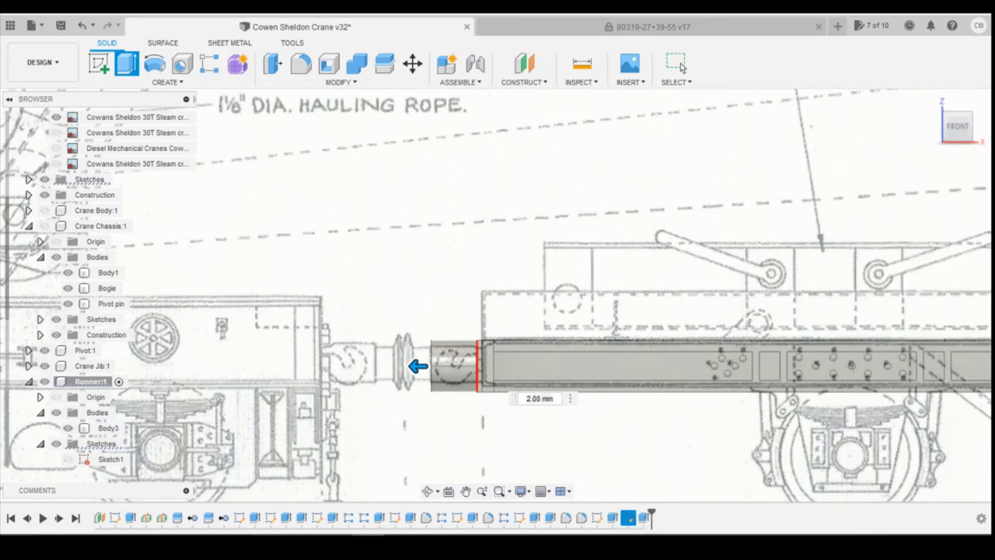
# Reopen the buffer housing's circle sketch for editing and dimension the circle's diameter as 1.5 mm
pyautogui.rightClick(629, 520)
pyautogui.click(662, 389)
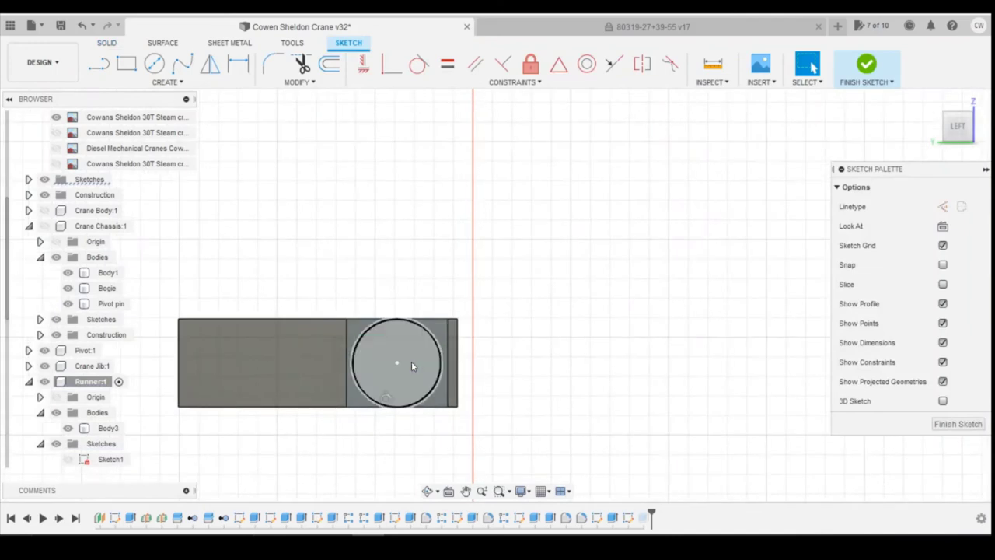
pyautogui.press('d')
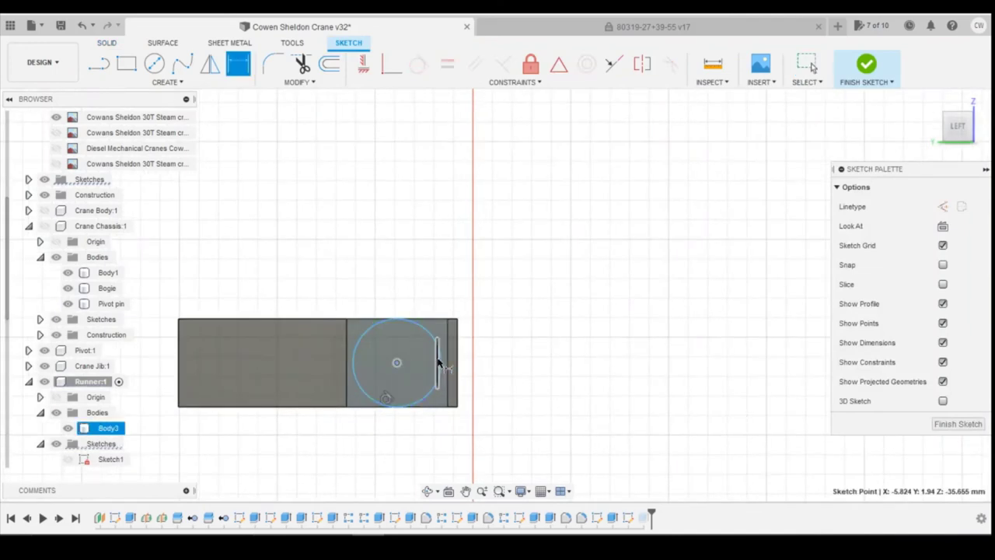
pyautogui.click(439, 362)
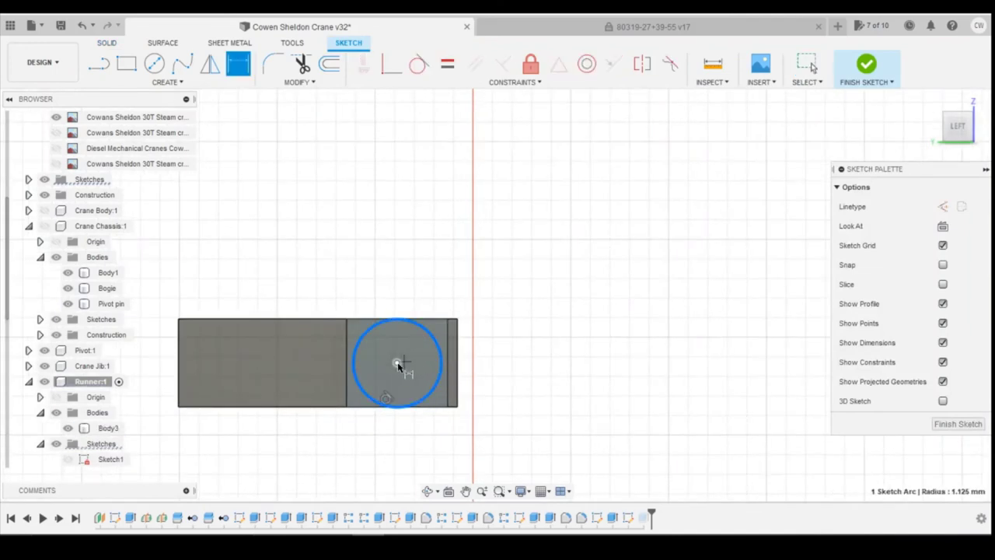
pyautogui.click(426, 364)
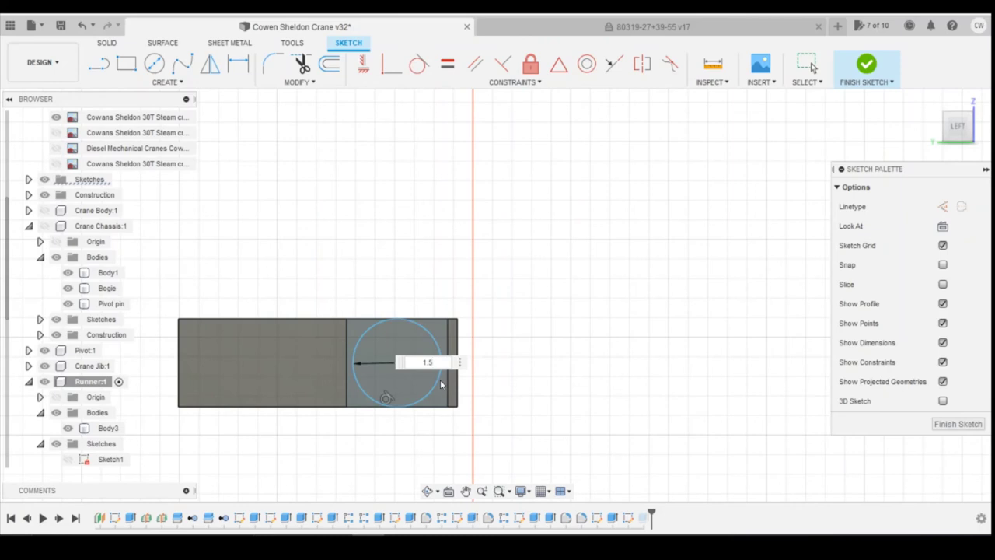
pyautogui.press('Return')
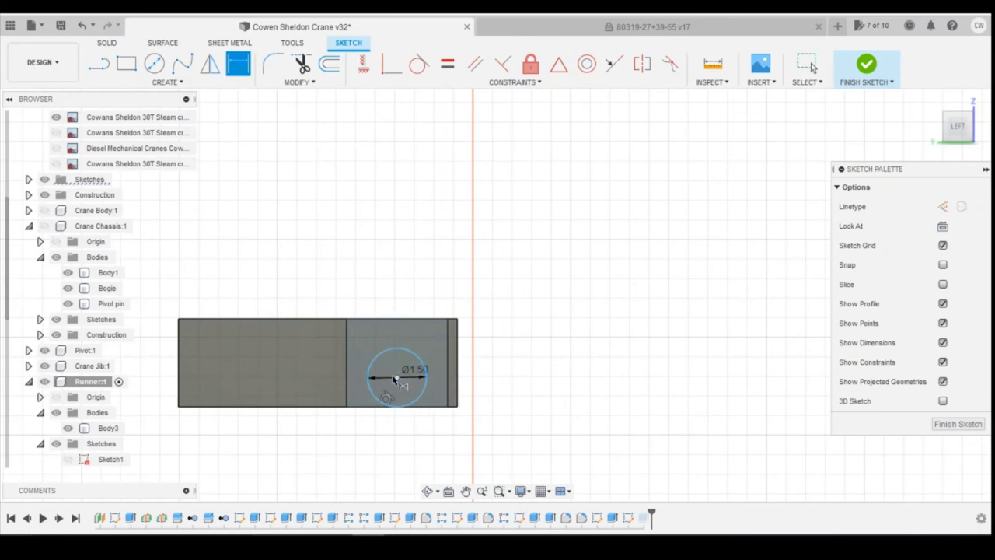
pyautogui.click(397, 378)
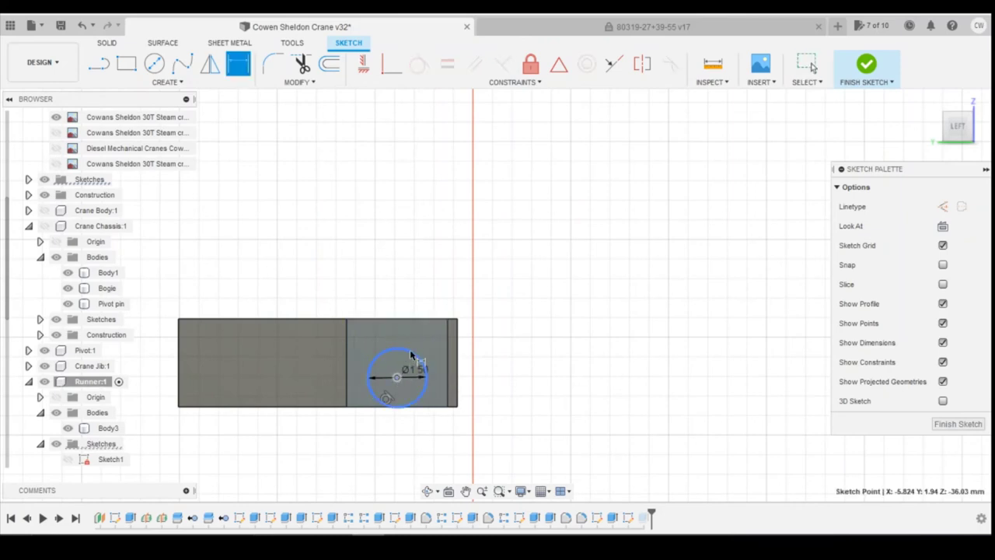
pyautogui.press('Escape')
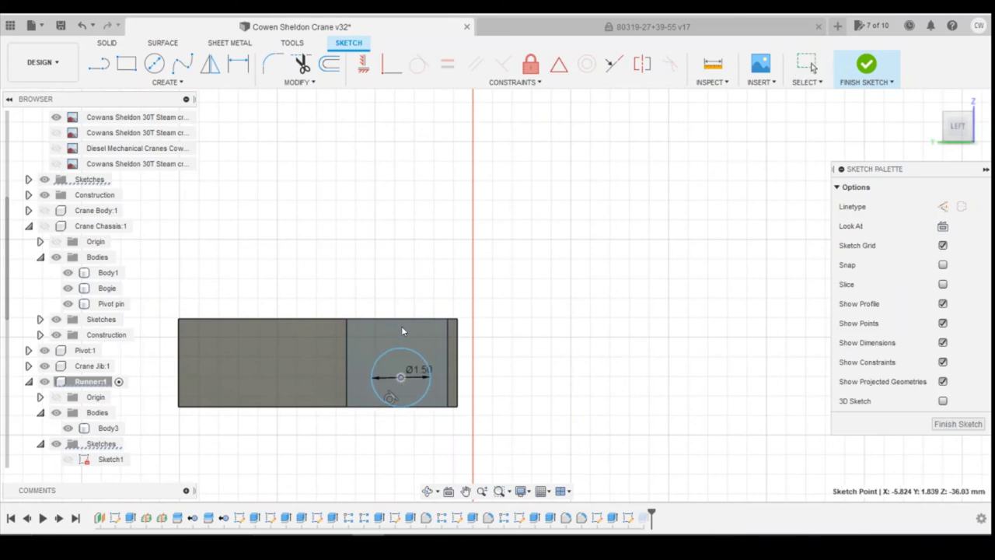
# Try to reposition the 1.5 mm circle along the raised pad's face, undo the moves and finish the sketch
pyautogui.moveTo(397, 376); pyautogui.dragTo(370, 377)
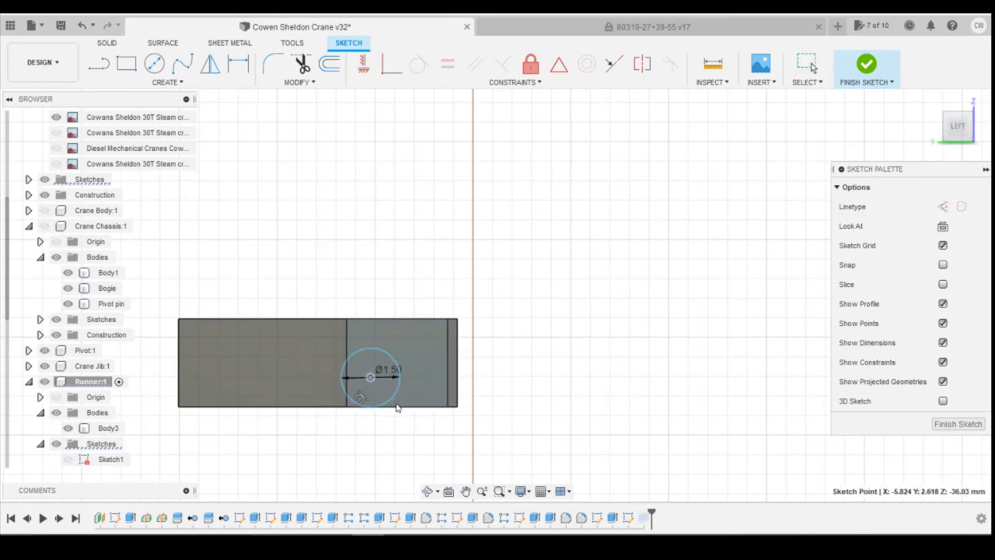
pyautogui.hotkey('ctrl', 'z')
pyautogui.hotkey('ctrl', 'z')
pyautogui.hotkey('ctrl', 'z')
pyautogui.hotkey('ctrl', 'z')
pyautogui.hotkey('ctrl', 'z')
pyautogui.hotkey('ctrl', 'z')
pyautogui.hotkey('ctrl', 'z')
pyautogui.hotkey('ctrl', 'z')
pyautogui.hotkey('ctrl', 'z')
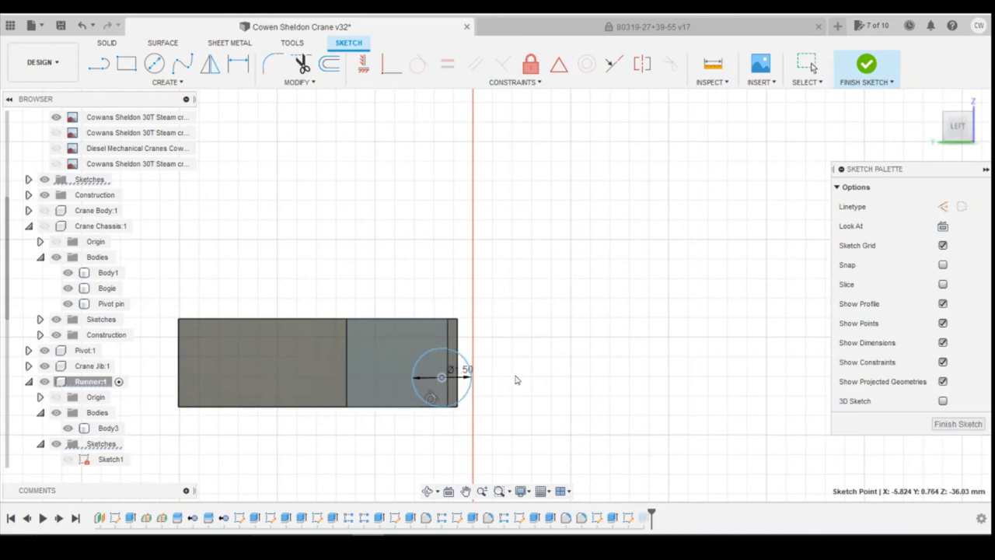
pyautogui.hotkey('ctrl', 'z')
pyautogui.hotkey('ctrl', 'z')
pyautogui.hotkey('ctrl', 'z')
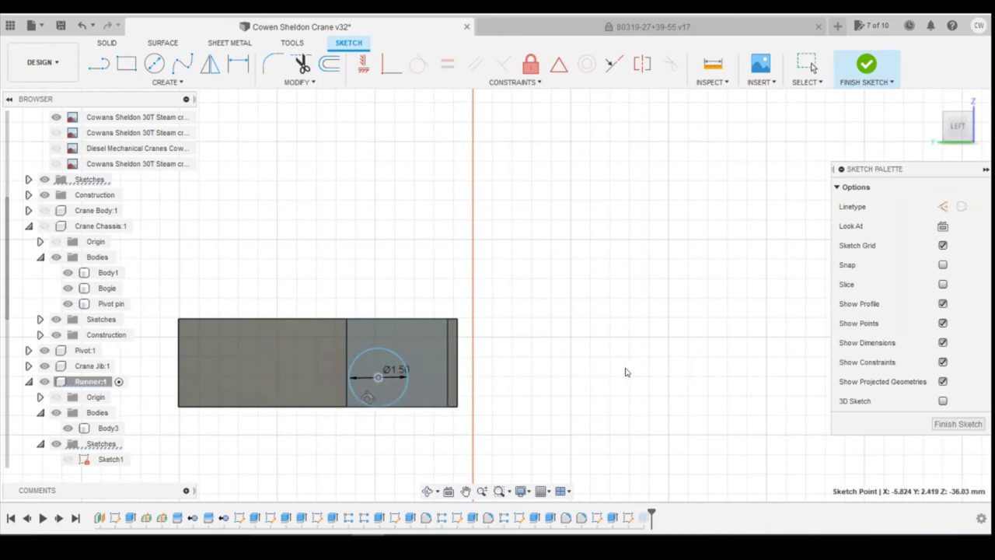
pyautogui.click(860, 65)
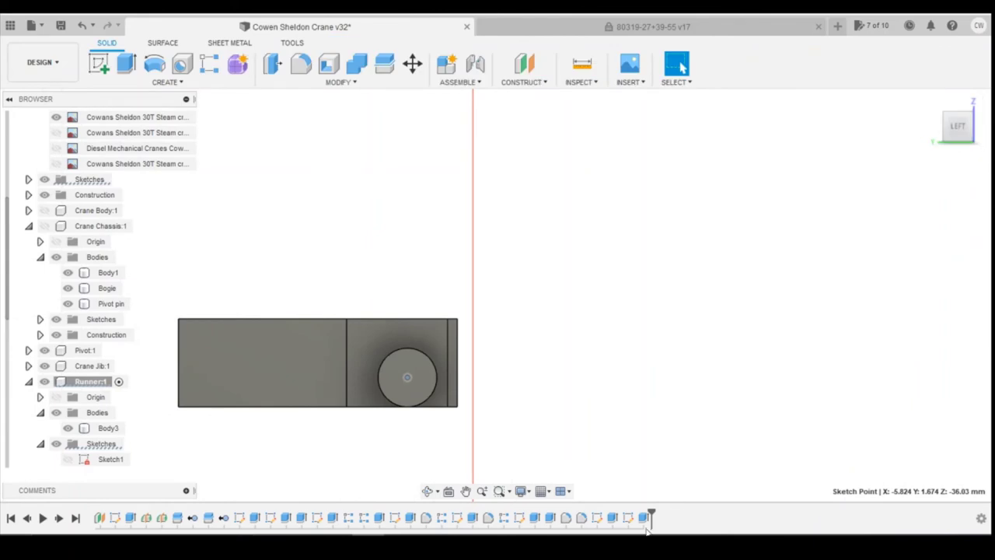
# Delete the buffer housing's extrusion and its circle sketch from the raised pad
pyautogui.rightClick(644, 517)
pyautogui.click(678, 433)
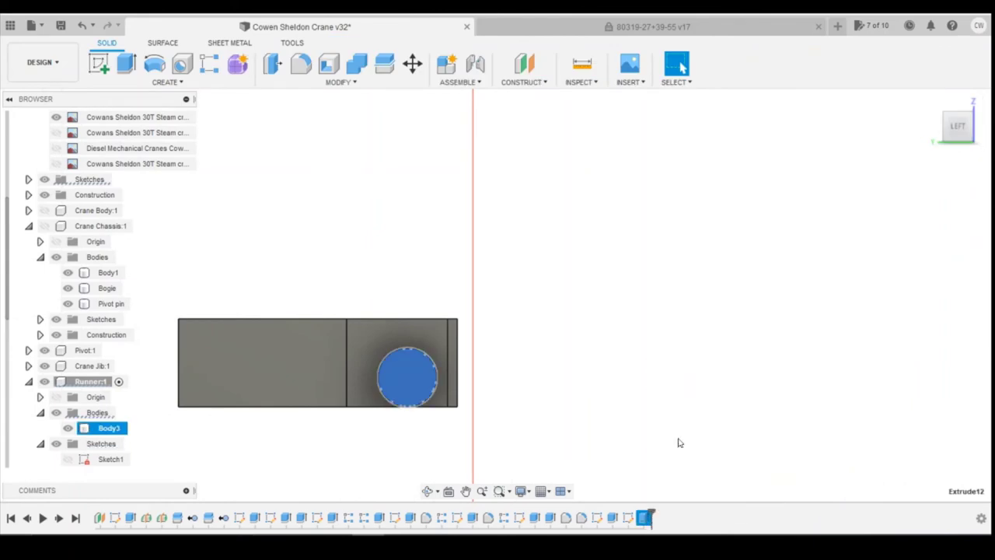
pyautogui.rightClick(633, 517)
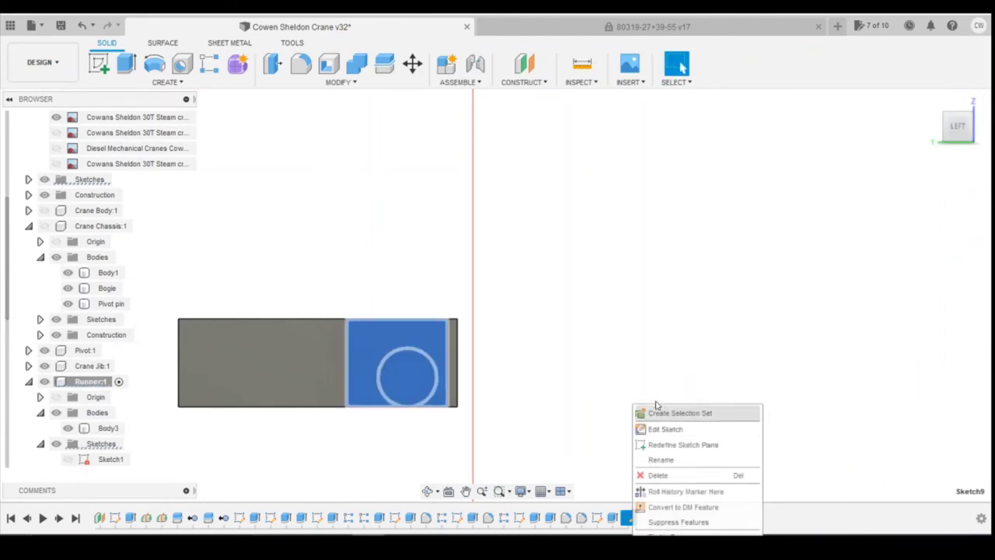
pyautogui.click(673, 474)
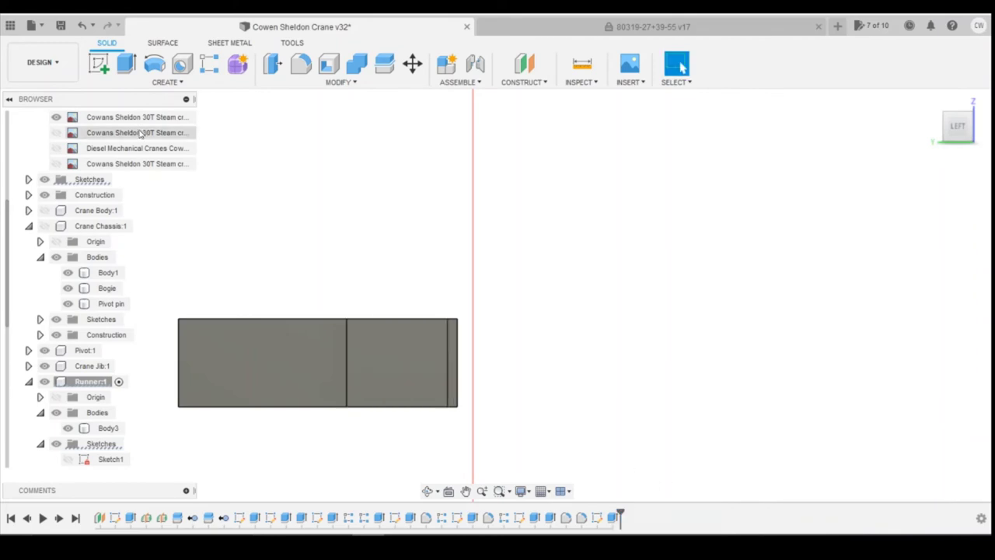
# Start a new sketch on the raised pad's face and draw a 1.8 mm diameter circle at its centre
pyautogui.click(99, 64)
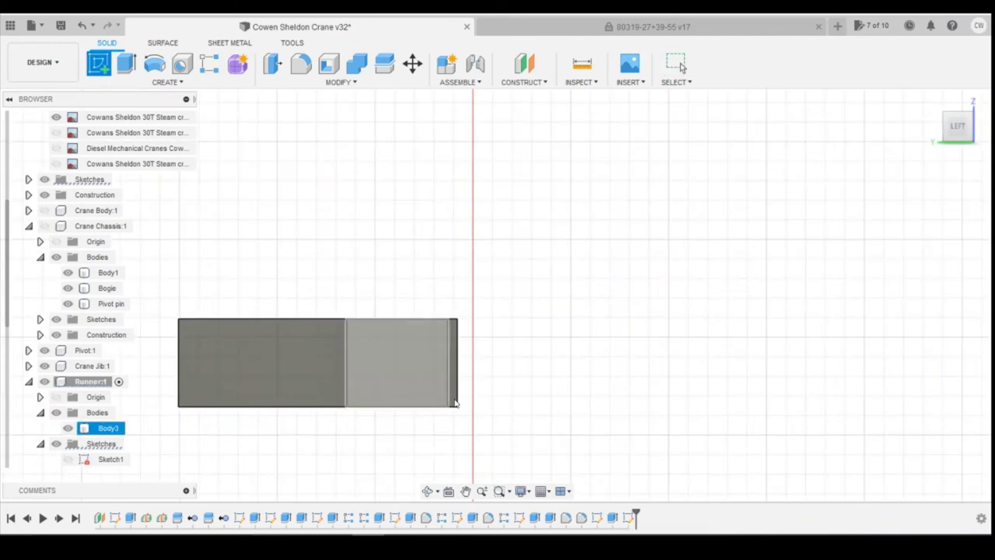
pyautogui.click(397, 362)
pyautogui.click(154, 65)
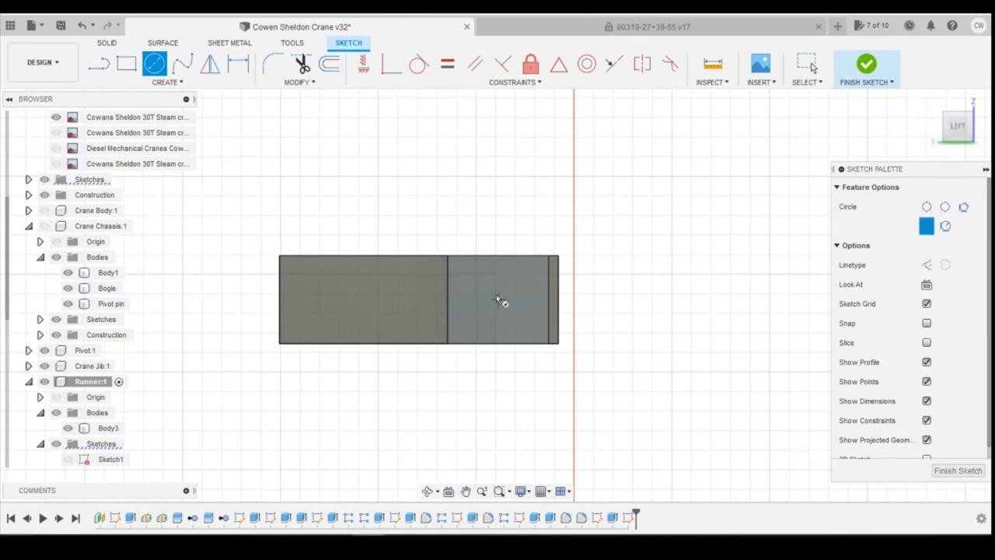
pyautogui.click(497, 300)
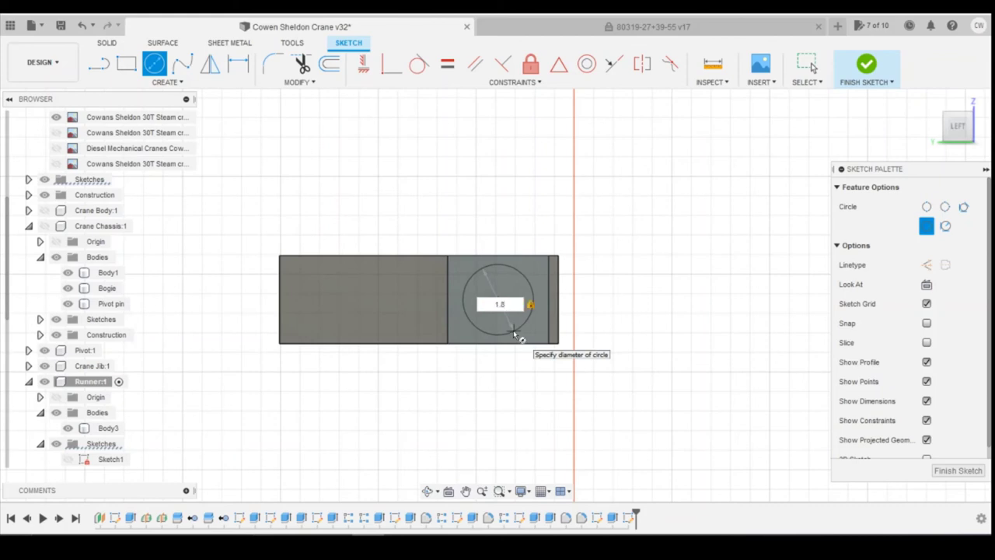
pyautogui.write('1.8')
pyautogui.press('Return')
pyautogui.press('Escape')
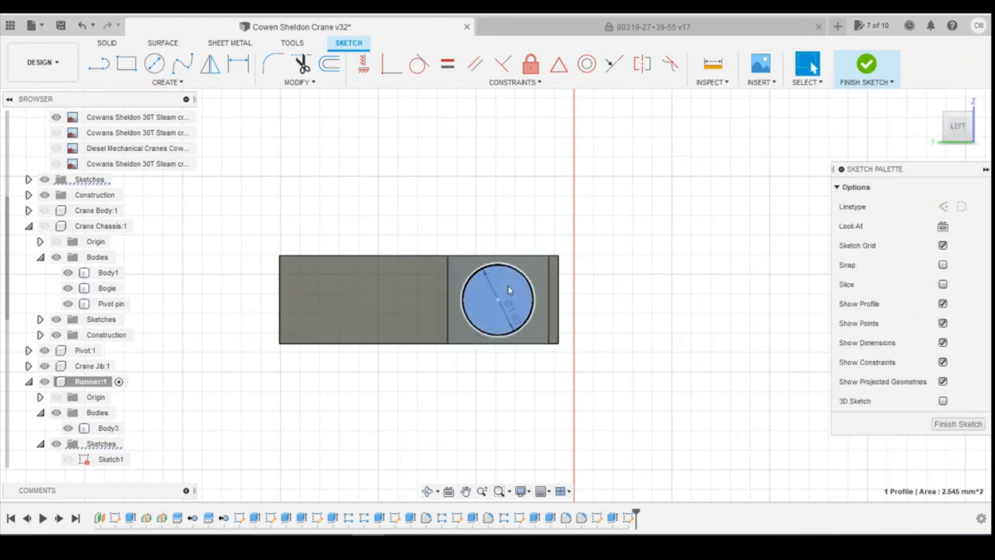
# Extrude the 1.8 mm circle 2 mm outward to match the buffer housing in the side-view blueprint, joining it to the runner
pyautogui.rightClick(509, 289)
pyautogui.click(482, 345)
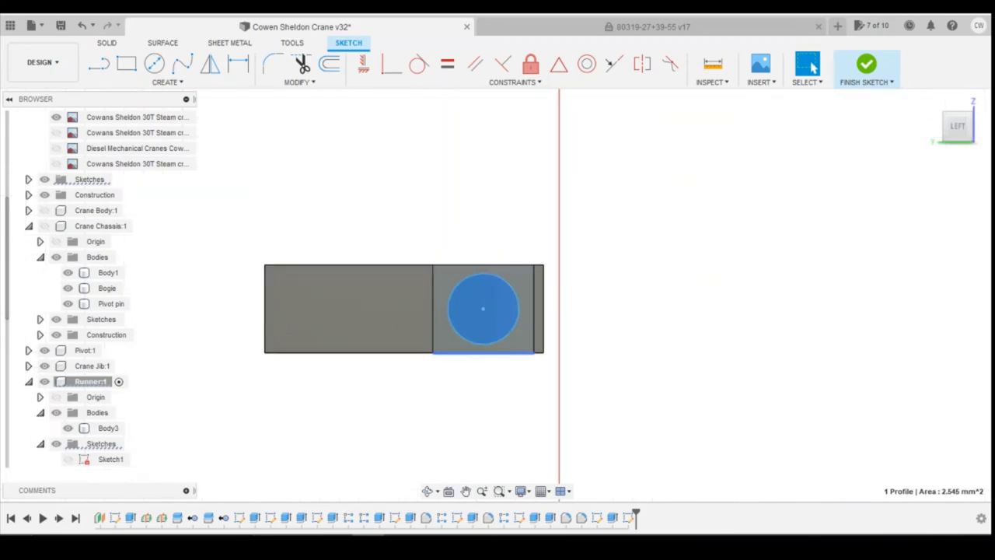
pyautogui.moveTo(978, 126); pyautogui.dragTo(960, 126)
pyautogui.click(972, 128)
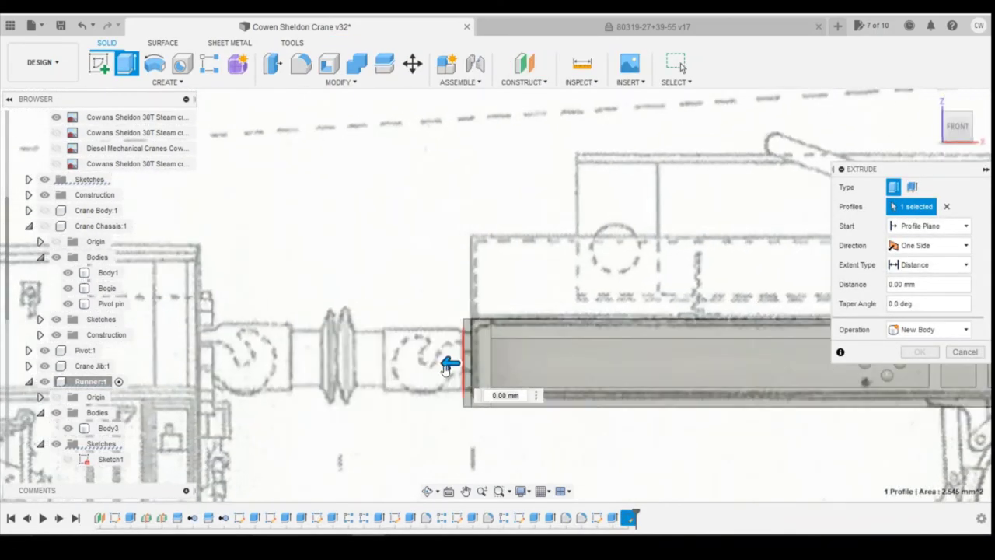
pyautogui.moveTo(446, 365); pyautogui.dragTo(373, 363)
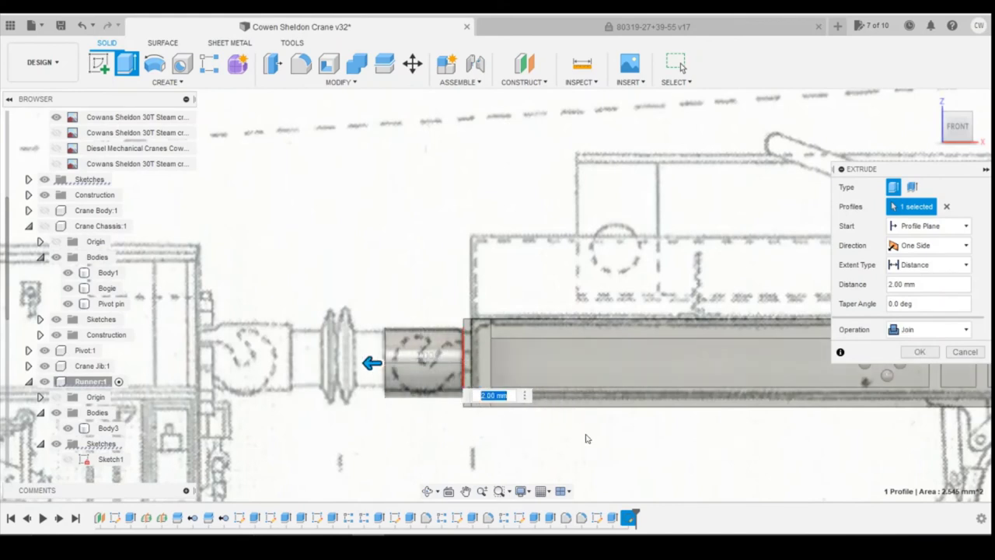
pyautogui.click(917, 354)
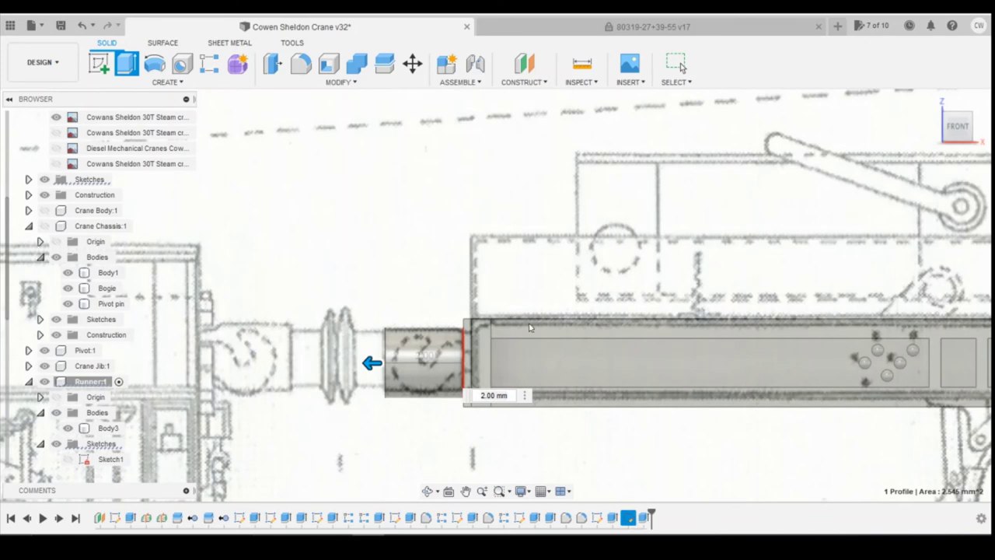
# Sketch a 1.2 mm diameter circle on the buffer housing's end face, concentric with the housing
pyautogui.moveTo(962, 127)
pyautogui.mouseDown()
pyautogui.moveTo(980, 137)
pyautogui.moveTo(969, 132)
pyautogui.mouseUp()
pyautogui.click(959, 127)
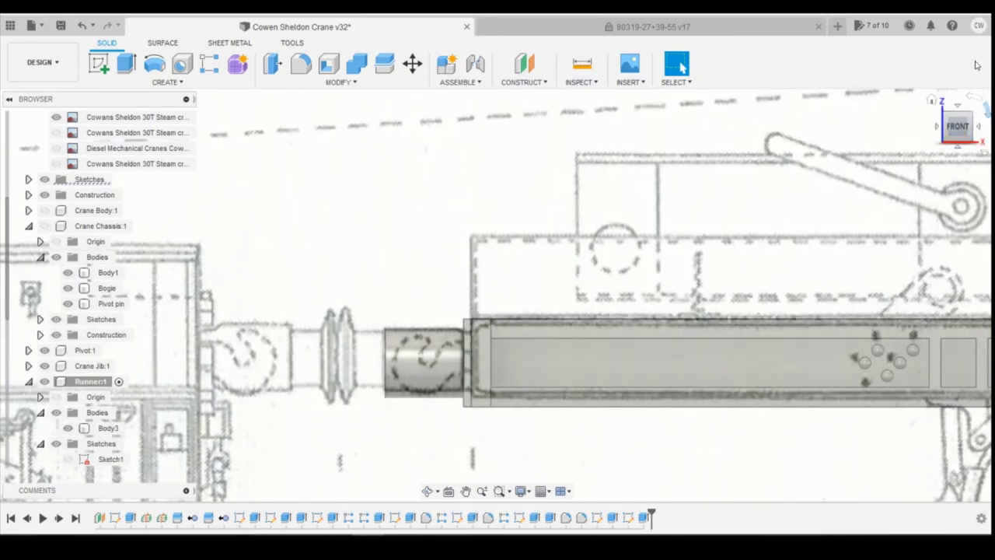
pyautogui.moveTo(962, 133)
pyautogui.mouseDown()
pyautogui.moveTo(980, 138)
pyautogui.moveTo(991, 129)
pyautogui.mouseUp()
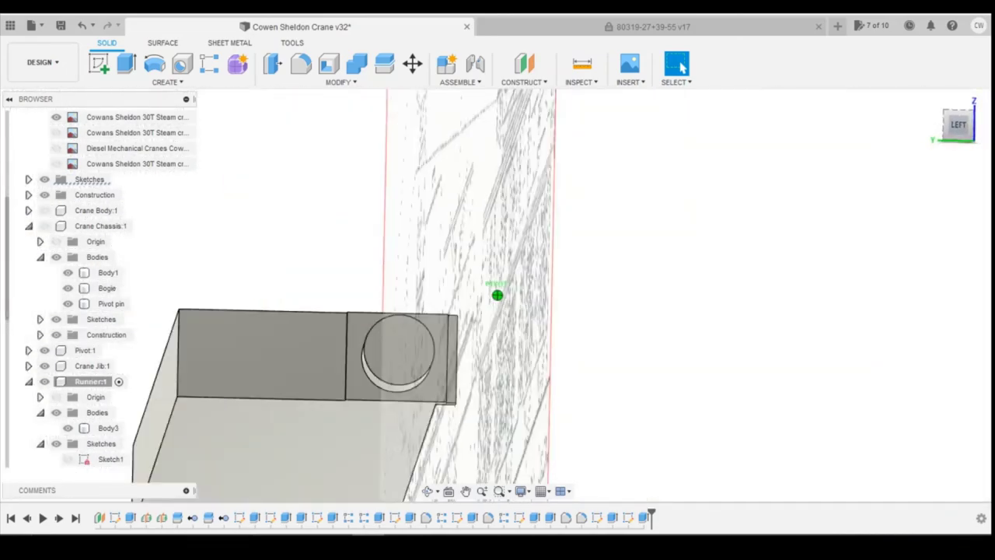
pyautogui.click(103, 65)
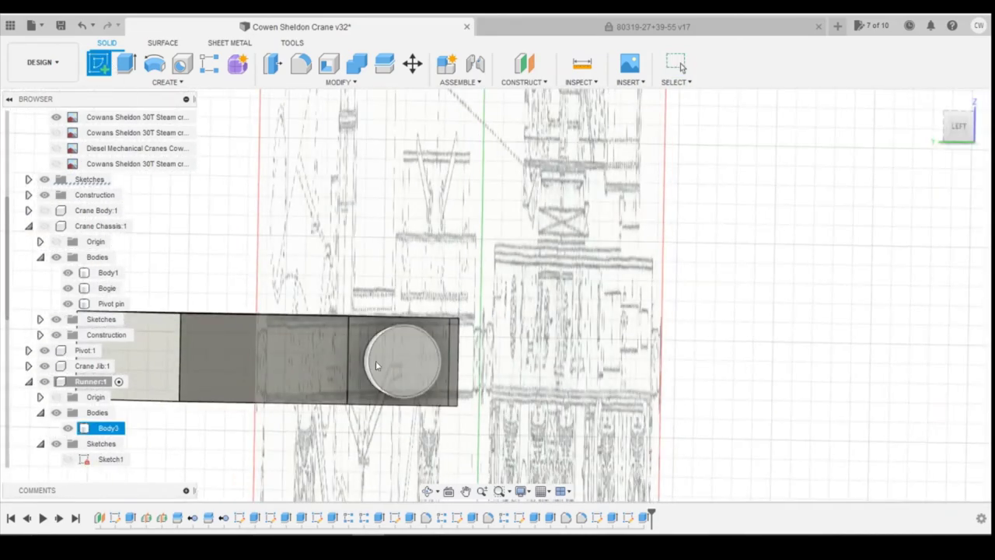
pyautogui.click(427, 381)
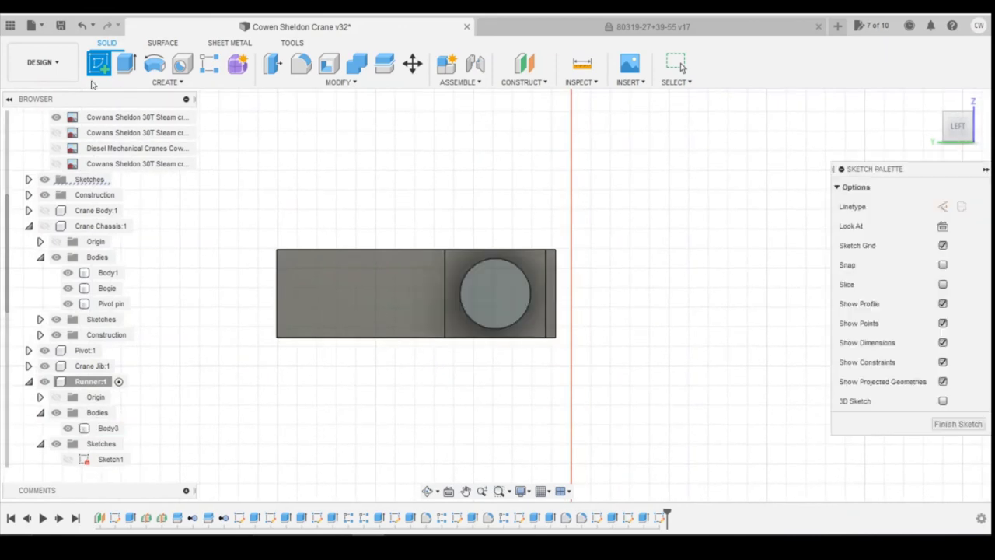
pyautogui.click(155, 64)
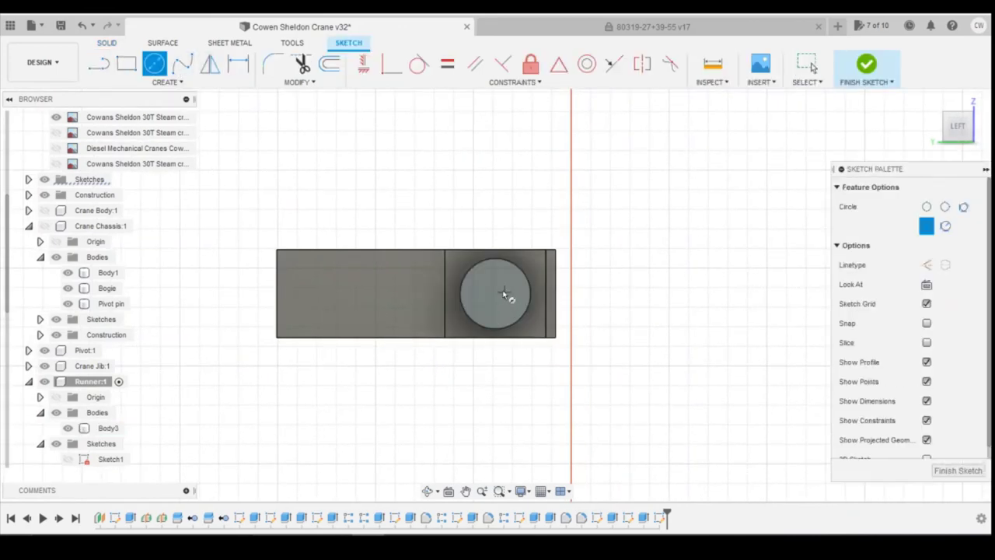
pyautogui.click(496, 300)
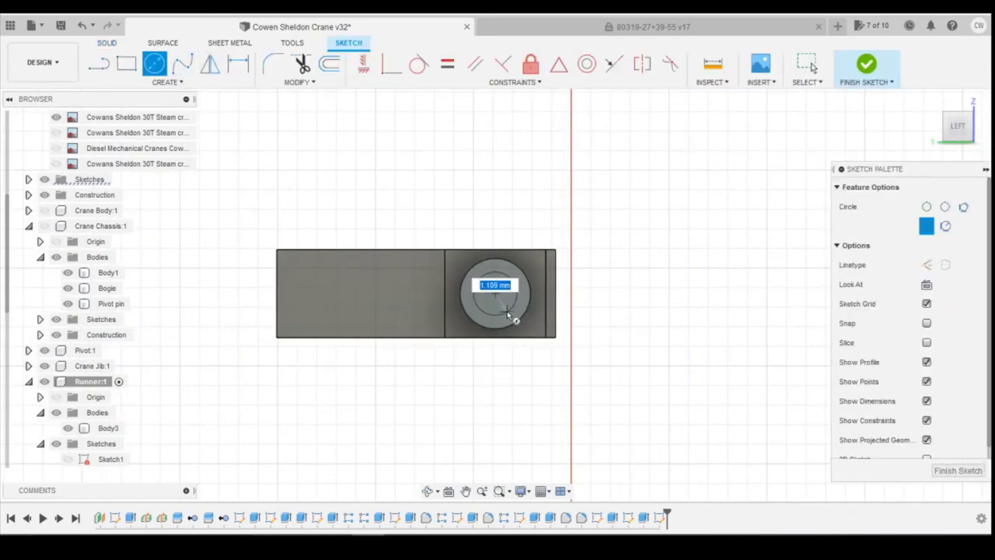
pyautogui.write('1')
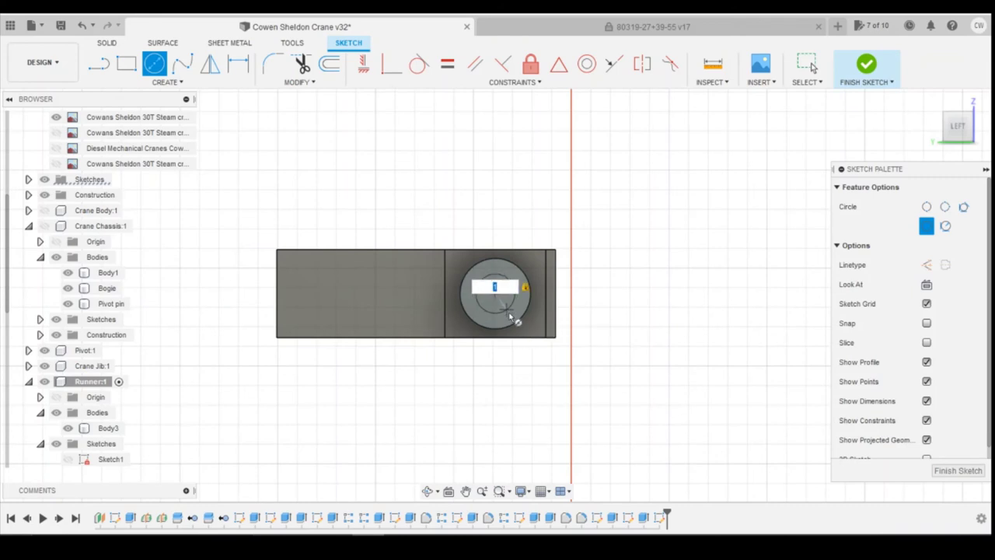
pyautogui.write('2')
pyautogui.press('BackSpace')
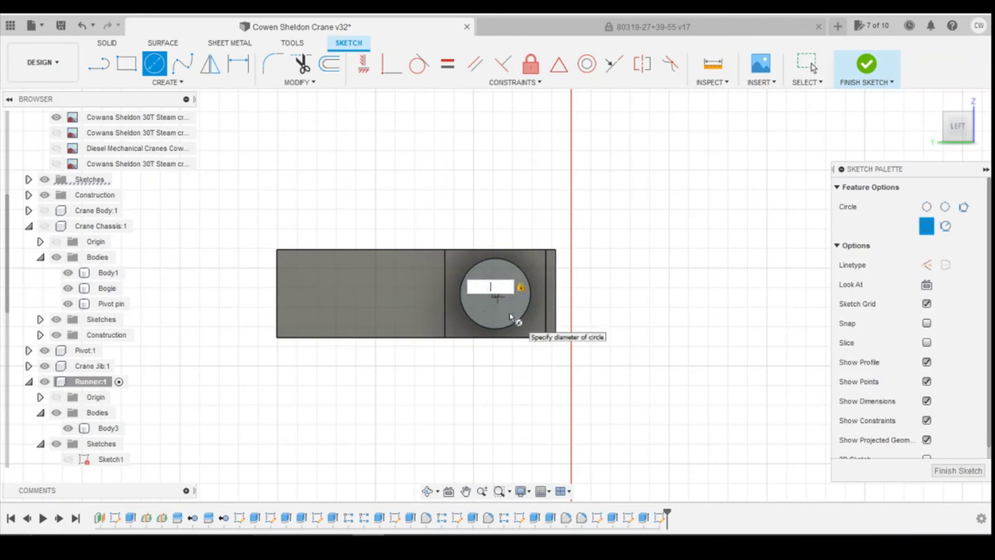
pyautogui.write('1.2')
pyautogui.press('Return')
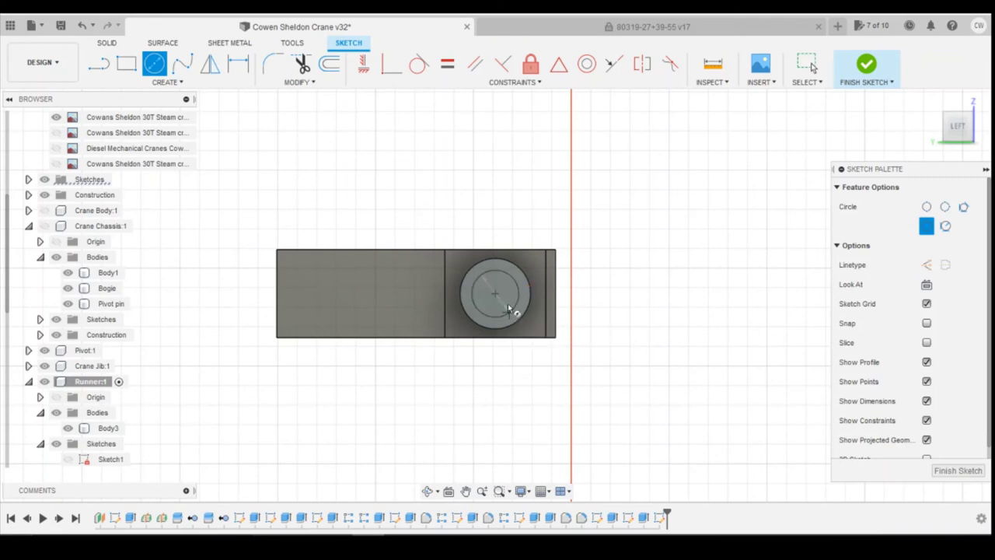
pyautogui.press('Escape')
# Extrude the inner circle 0.8 mm outward to the buffer head drawn on the blueprint, joining it to the housing
pyautogui.click(507, 287)
pyautogui.rightClick(507, 286)
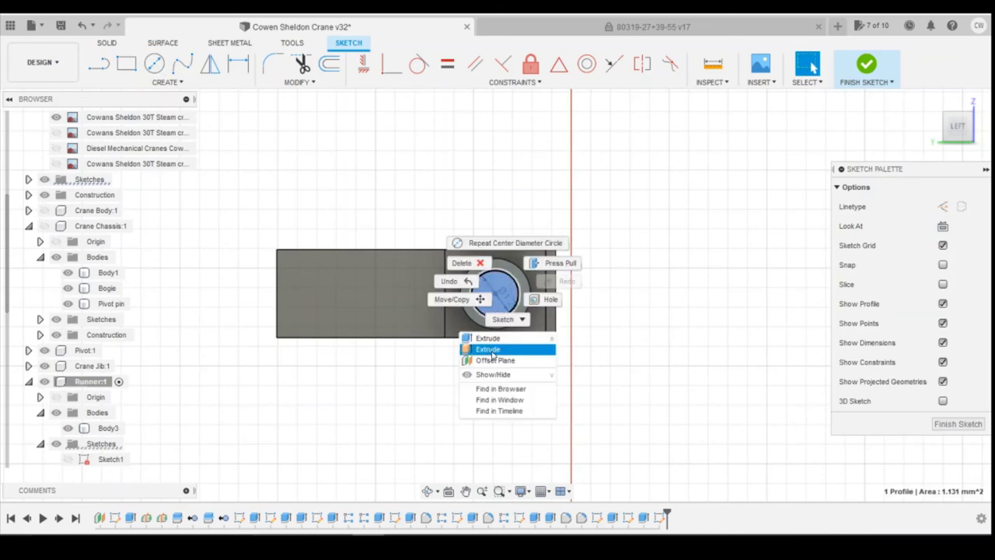
pyautogui.click(486, 337)
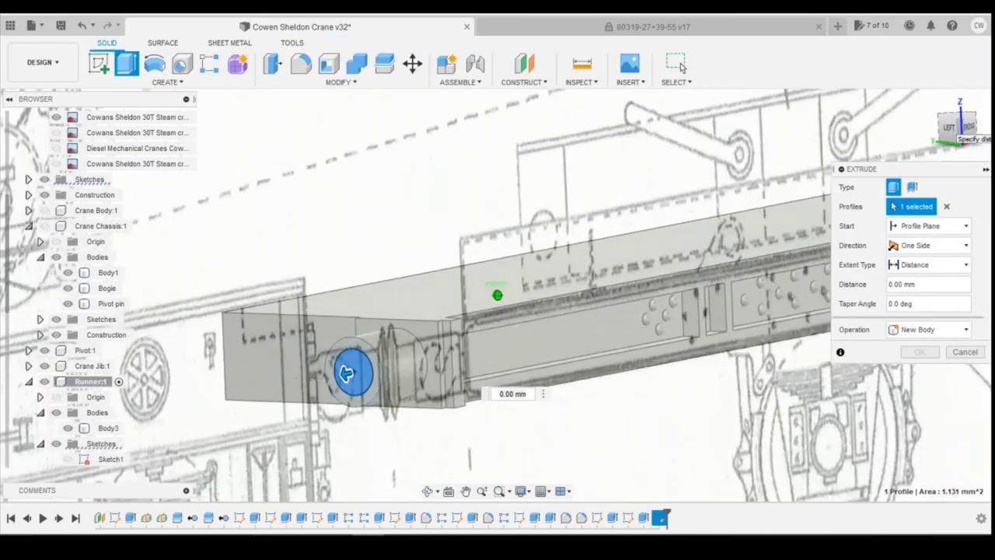
pyautogui.moveTo(946, 128); pyautogui.dragTo(962, 122)
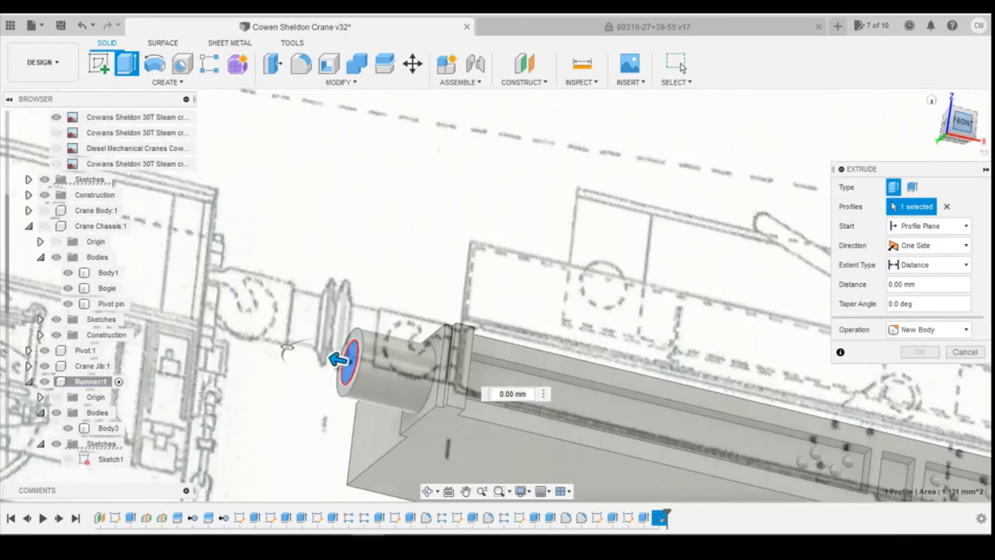
pyautogui.click(964, 123)
pyautogui.moveTo(372, 362); pyautogui.dragTo(312, 355)
pyautogui.scroll(3, 330, 362)
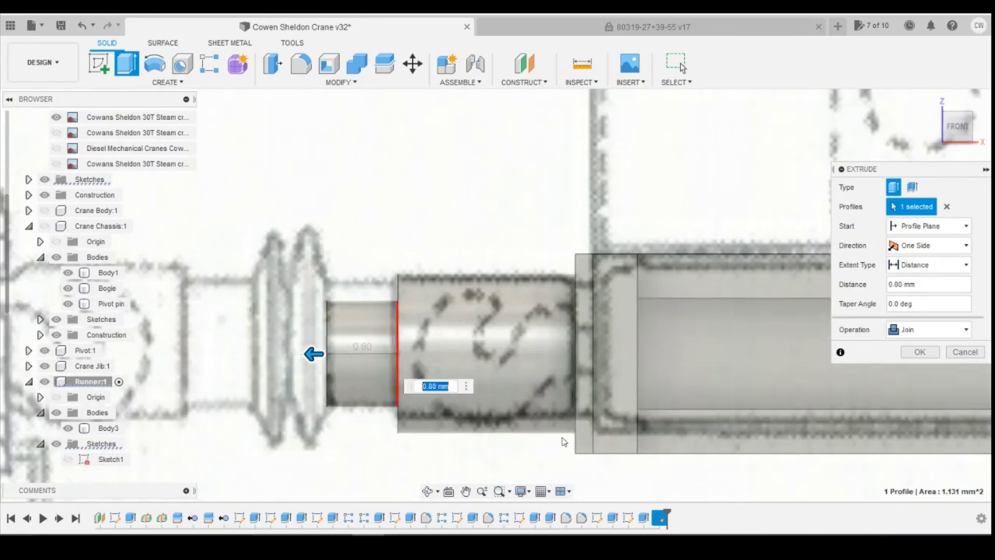
pyautogui.click(909, 352)
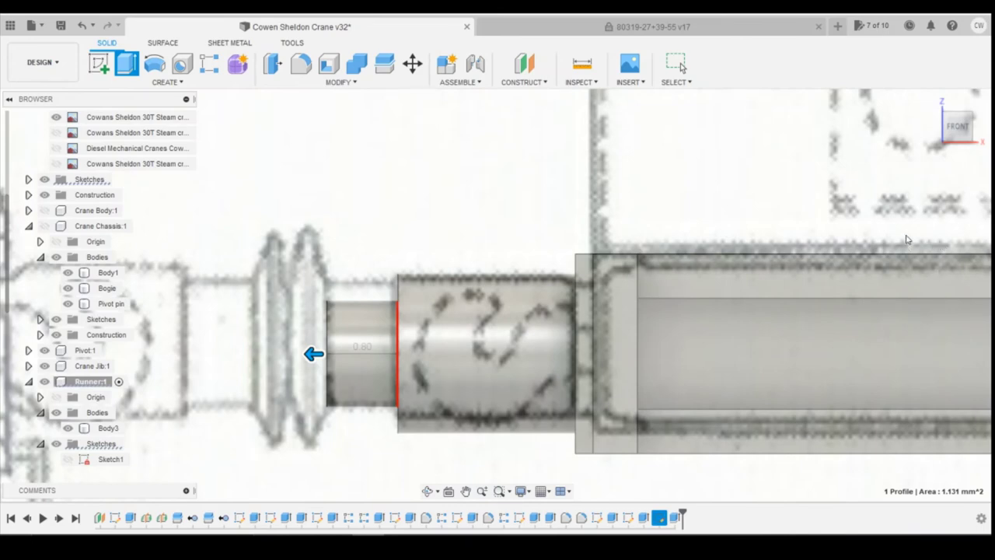
pyautogui.scroll(-3, 907, 229)
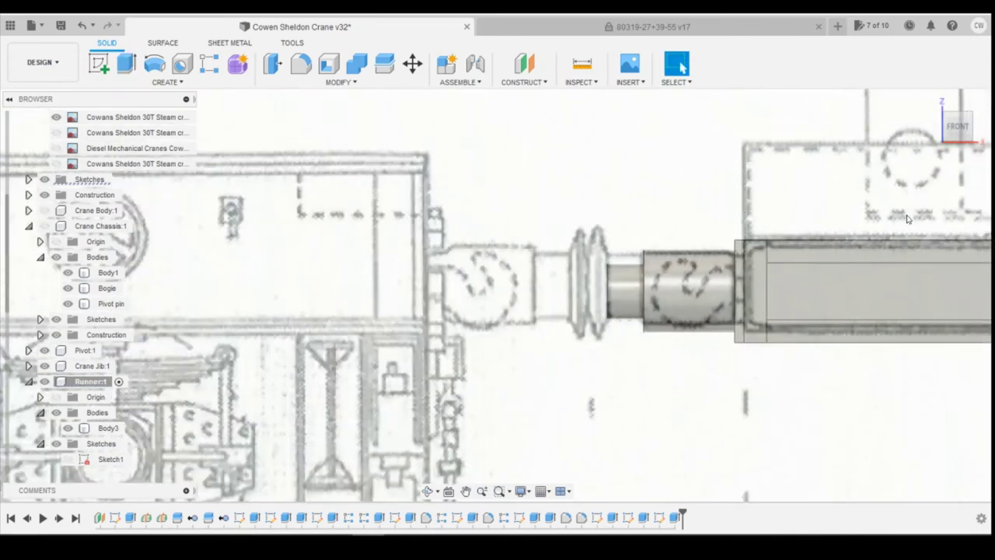
# Reopen the buffer shank's circle sketch, set the circle's diameter to 1.35 mm and finish the sketch
pyautogui.moveTo(497, 295)
pyautogui.keyDown('shift'); pyautogui.mouseDown(button='middle')
pyautogui.moveTo(591, 277)
pyautogui.moveTo(598, 292)
pyautogui.mouseUp(button='middle'); pyautogui.keyUp('shift')
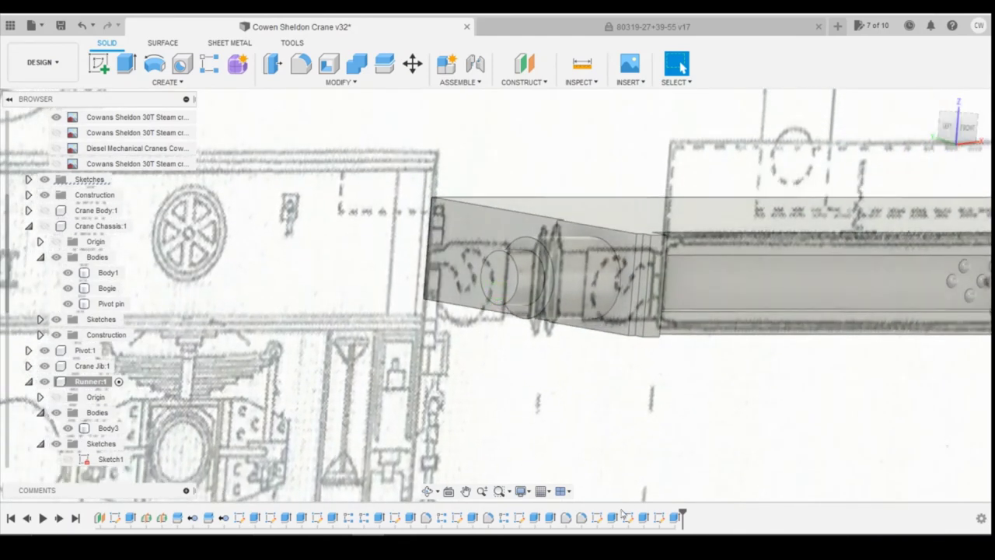
pyautogui.rightClick(670, 519)
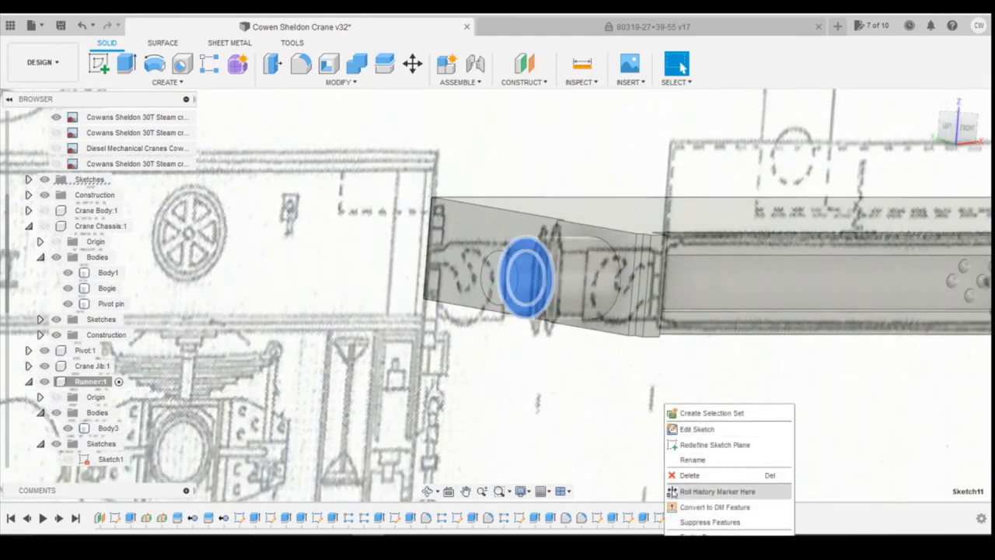
pyautogui.click(691, 430)
pyautogui.doubleClick(393, 299)
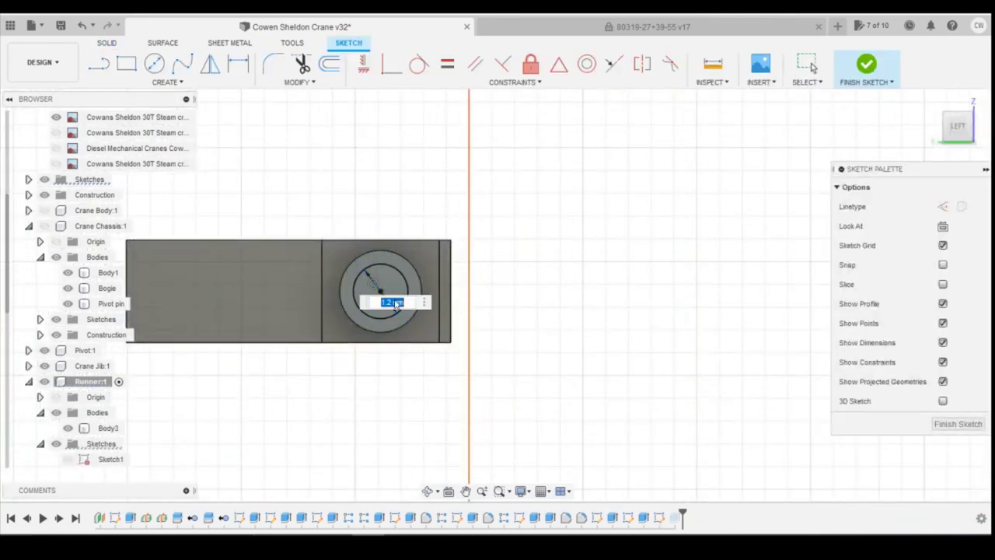
pyautogui.write('1.35')
pyautogui.press('Return')
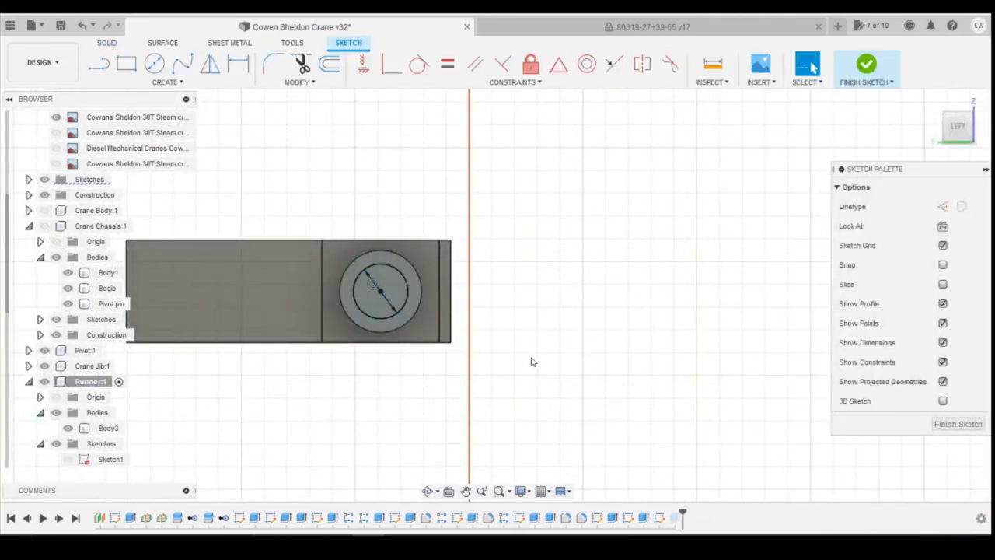
pyautogui.click(864, 67)
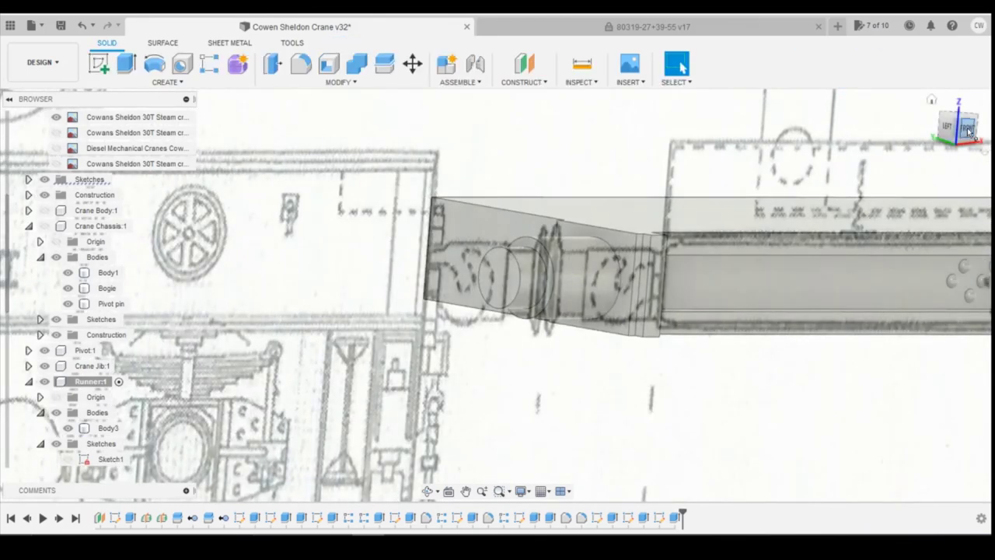
# Sketch a 3 mm diameter circle on the buffer shank's end face, concentric with the shank
pyautogui.moveTo(967, 131); pyautogui.dragTo(945, 137)
pyautogui.click(961, 130)
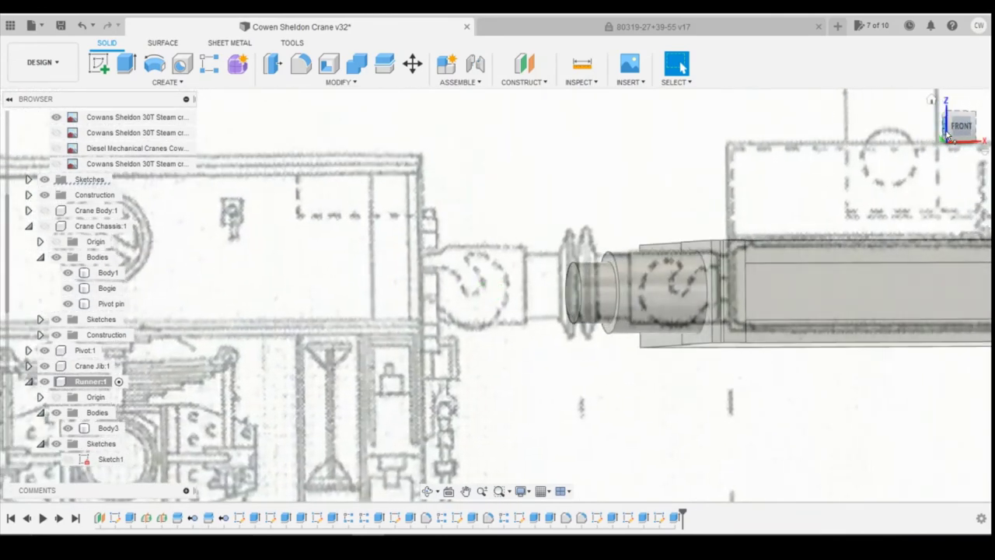
pyautogui.click(945, 132)
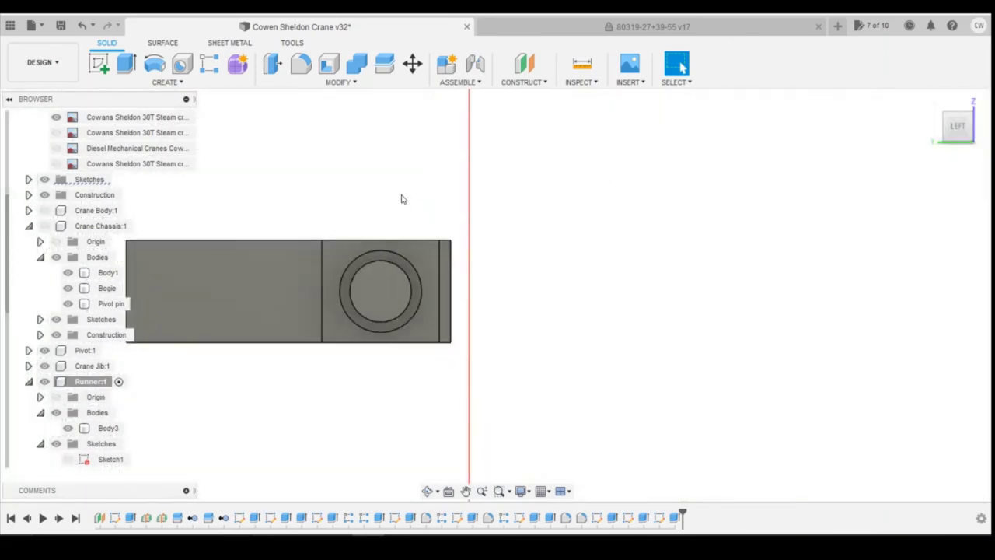
pyautogui.click(99, 63)
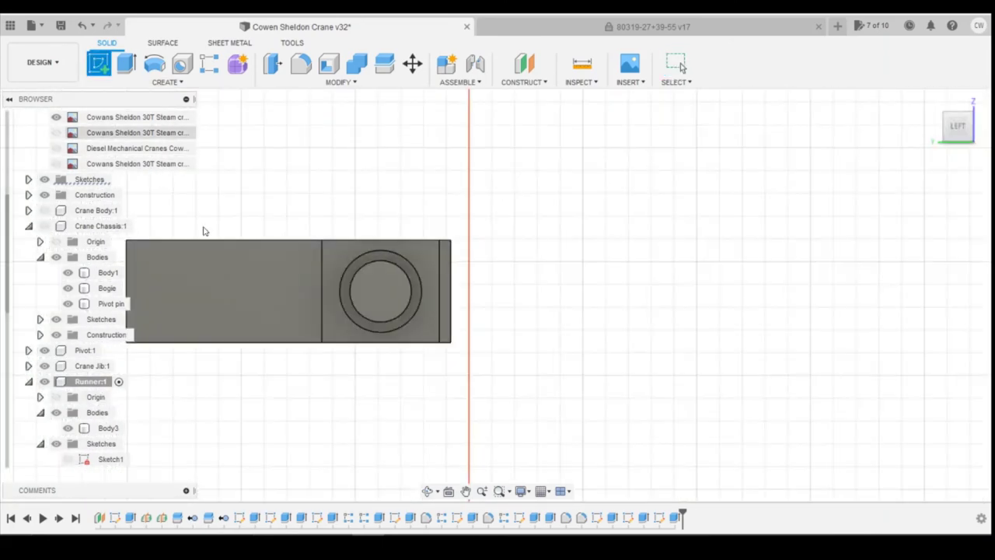
pyautogui.click(402, 292)
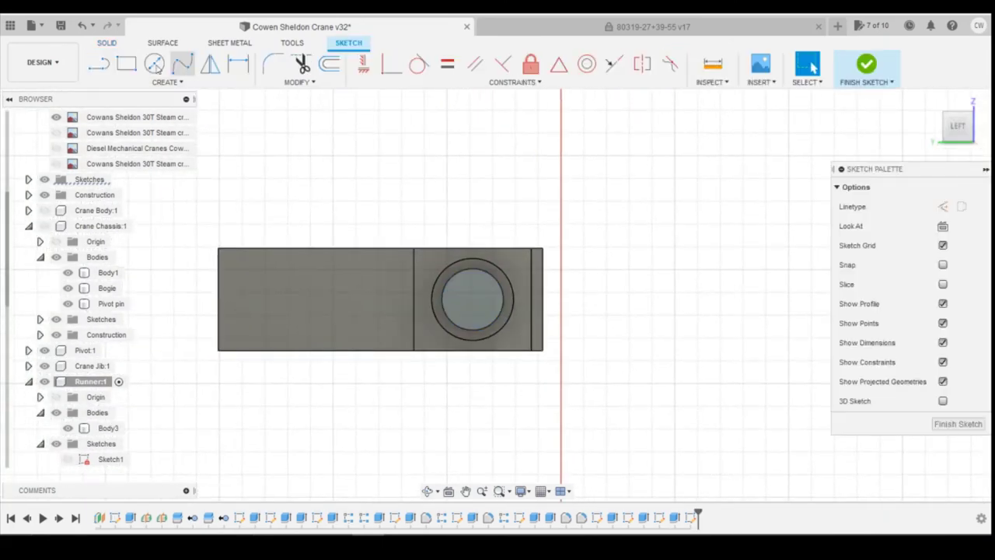
pyautogui.click(155, 62)
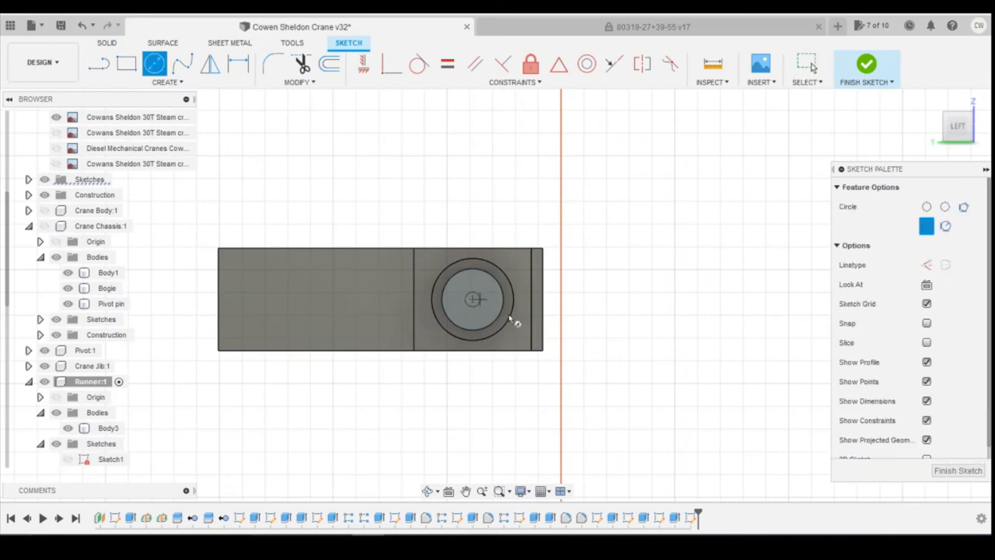
pyautogui.click(472, 300)
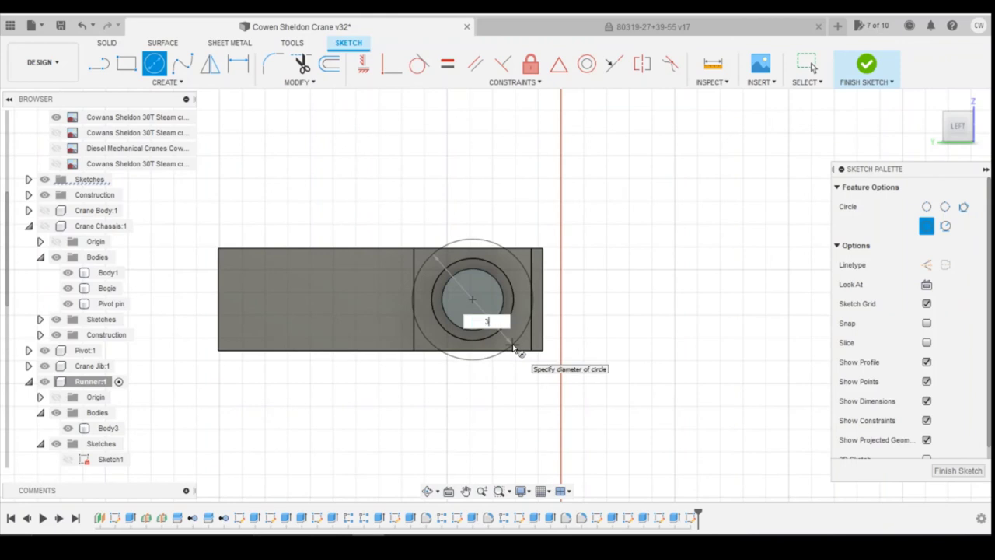
pyautogui.write('3')
pyautogui.press('Return')
pyautogui.press('Escape')
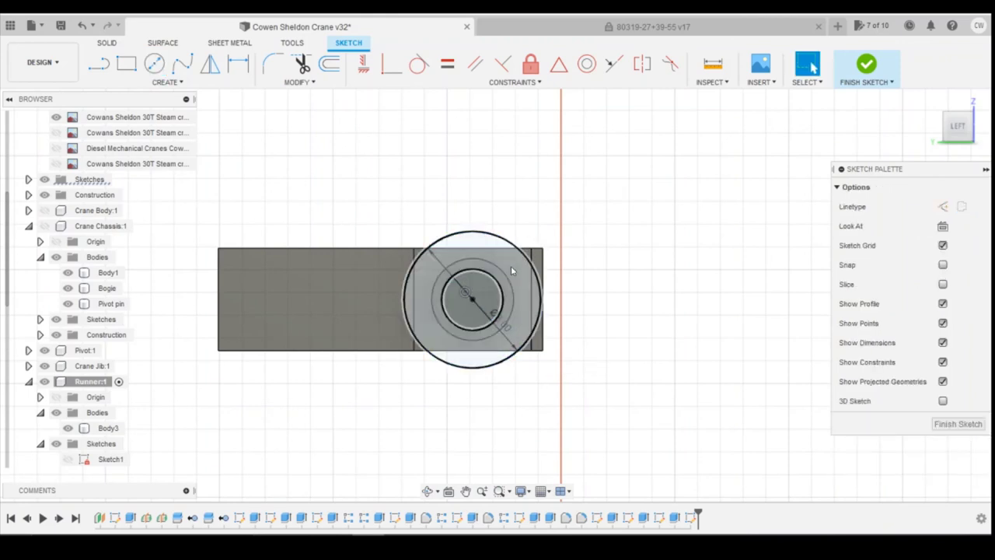
# Extrude both circle profiles 0.5 mm outward to form the buffer head, joining it to the runner
pyautogui.click(479, 287)
pyautogui.rightClick(480, 289)
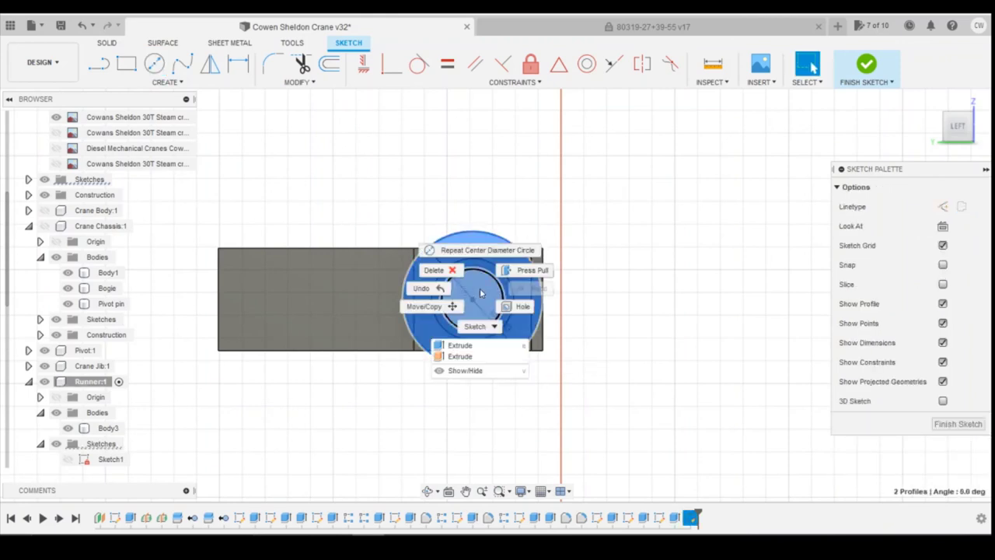
pyautogui.click(460, 346)
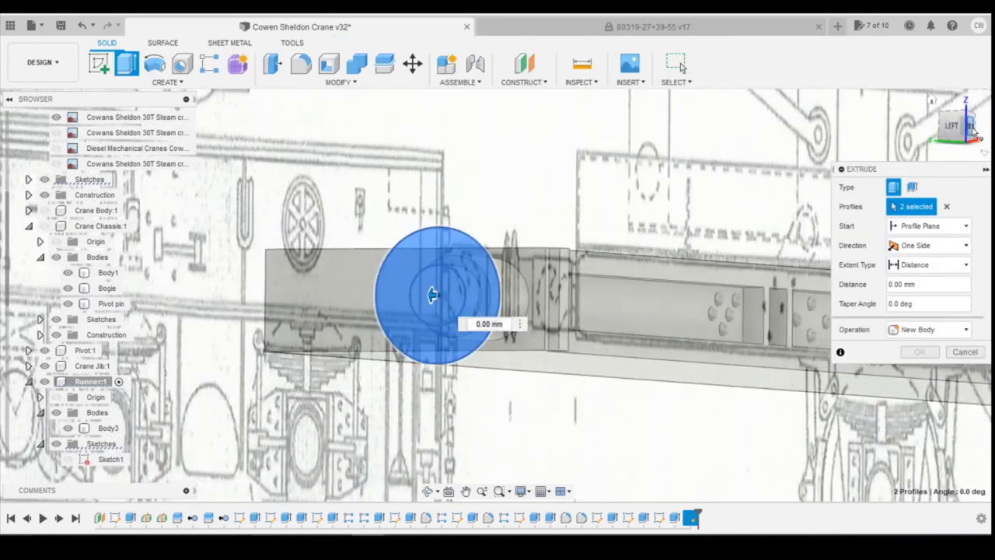
pyautogui.click(973, 131)
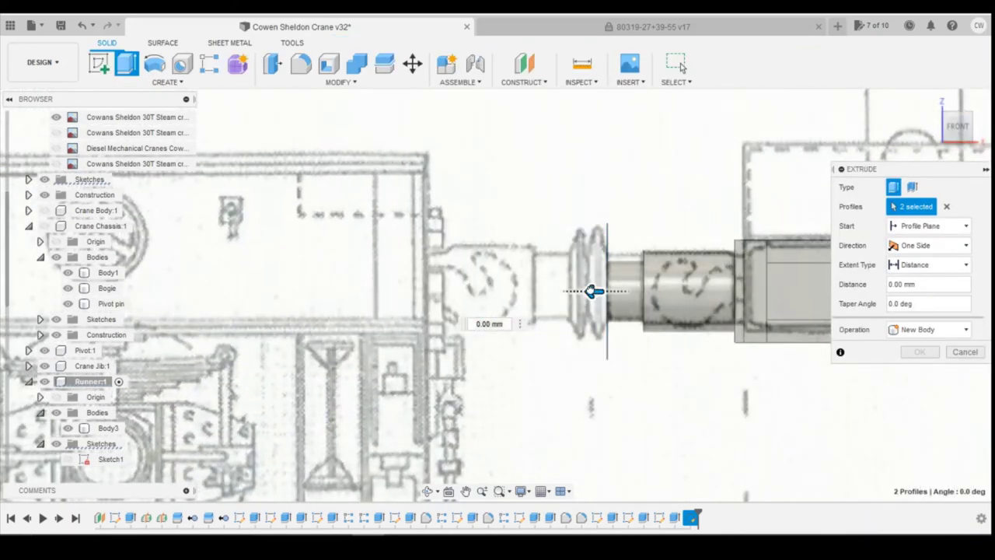
pyautogui.moveTo(593, 291)
pyautogui.mouseDown()
pyautogui.moveTo(568, 289)
pyautogui.moveTo(584, 307)
pyautogui.mouseUp()
pyautogui.scroll(3, 584, 307)
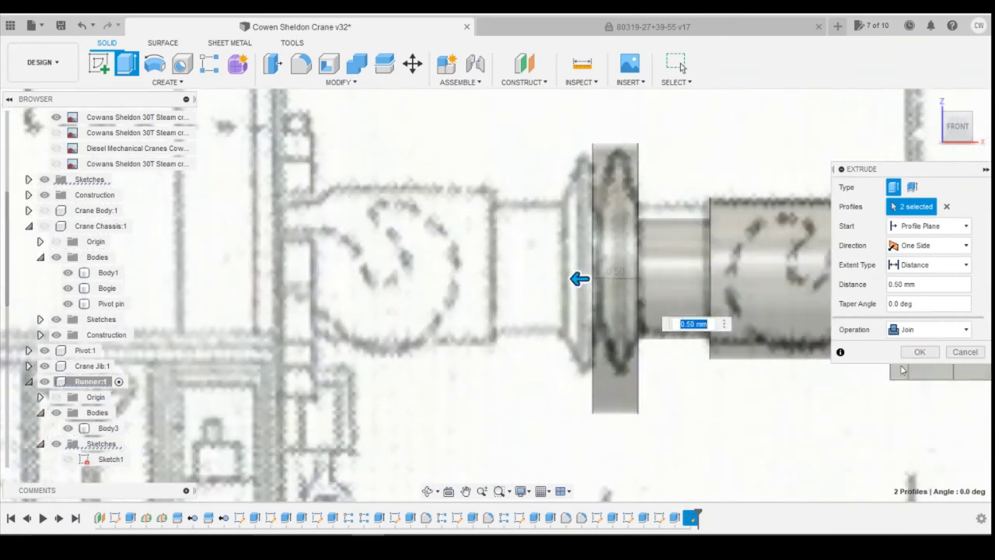
pyautogui.click(918, 351)
pyautogui.press('Return')
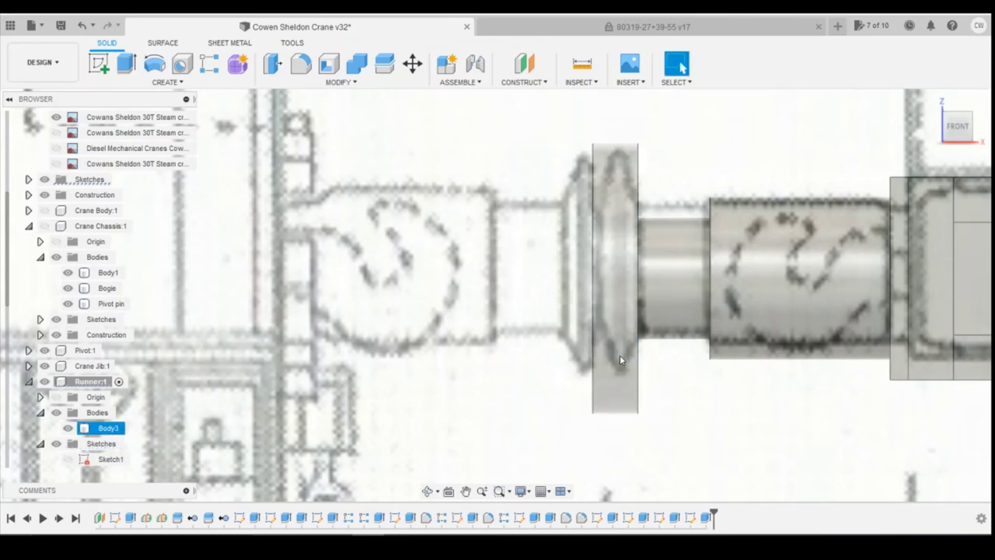
# Show the crane chassis and compare its buffer with the runner's buffer head from the front and at an angle
pyautogui.scroll(-2, 245, 344)
pyautogui.scroll(1, 68, 267)
pyautogui.scroll(3, 70, 268)
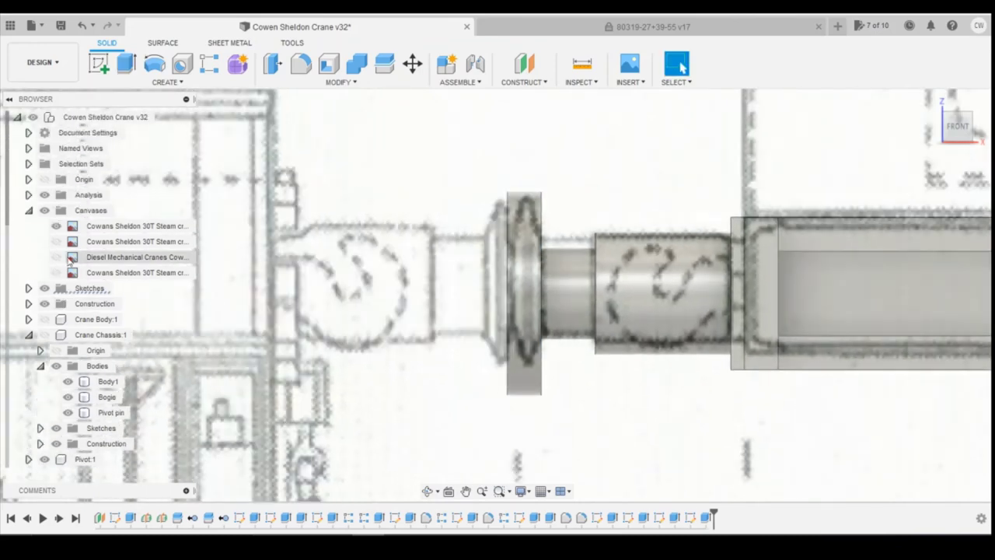
pyautogui.scroll(-1, 140, 311)
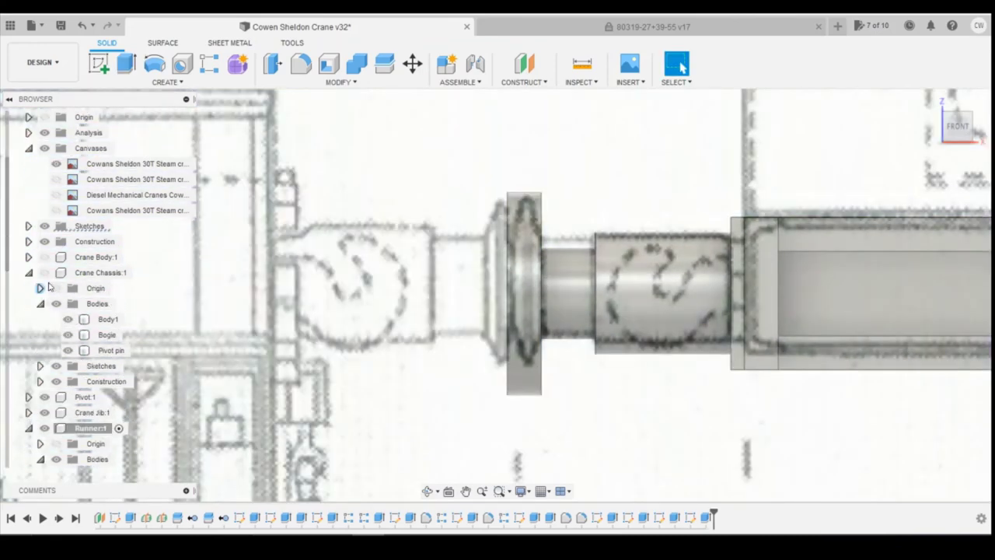
pyautogui.click(44, 272)
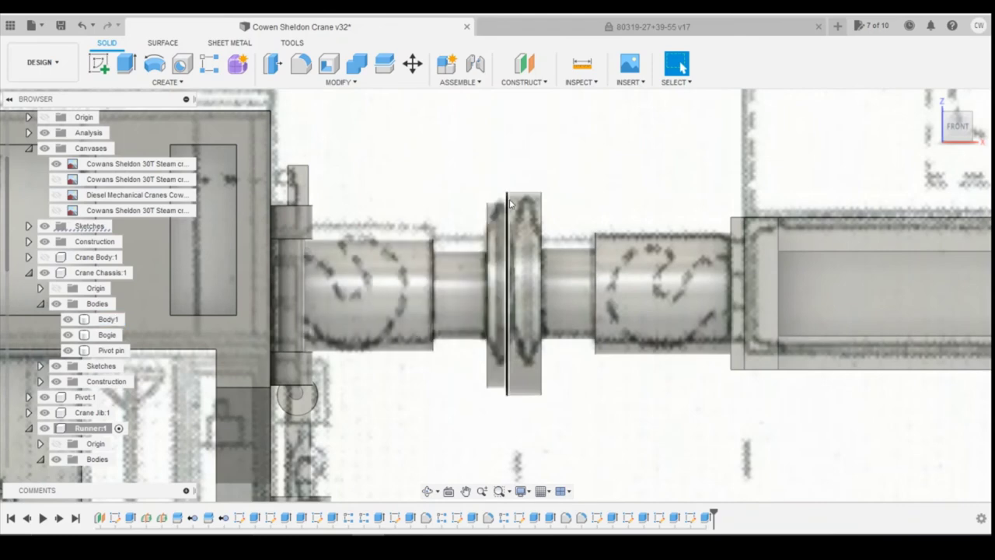
pyautogui.click(967, 122)
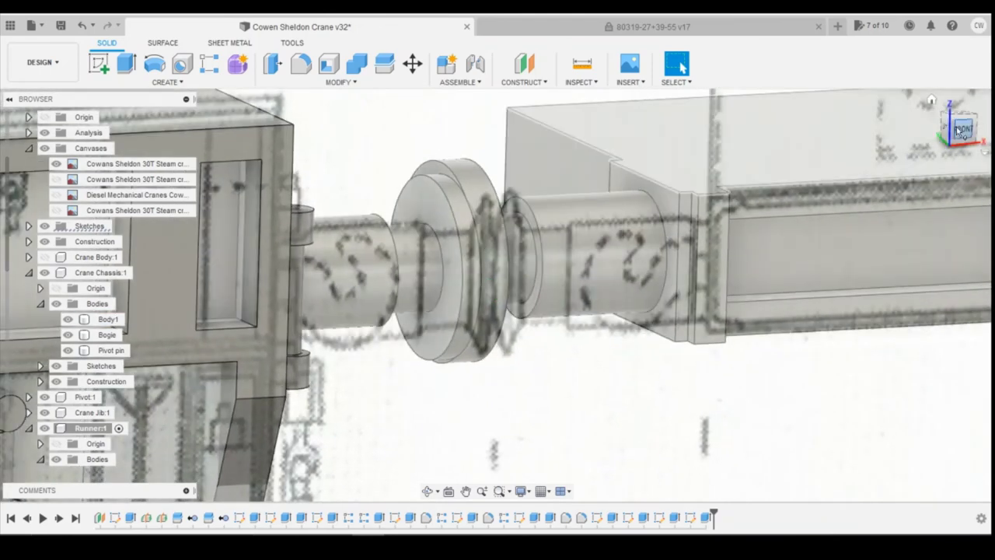
pyautogui.moveTo(957, 130); pyautogui.dragTo(976, 176)
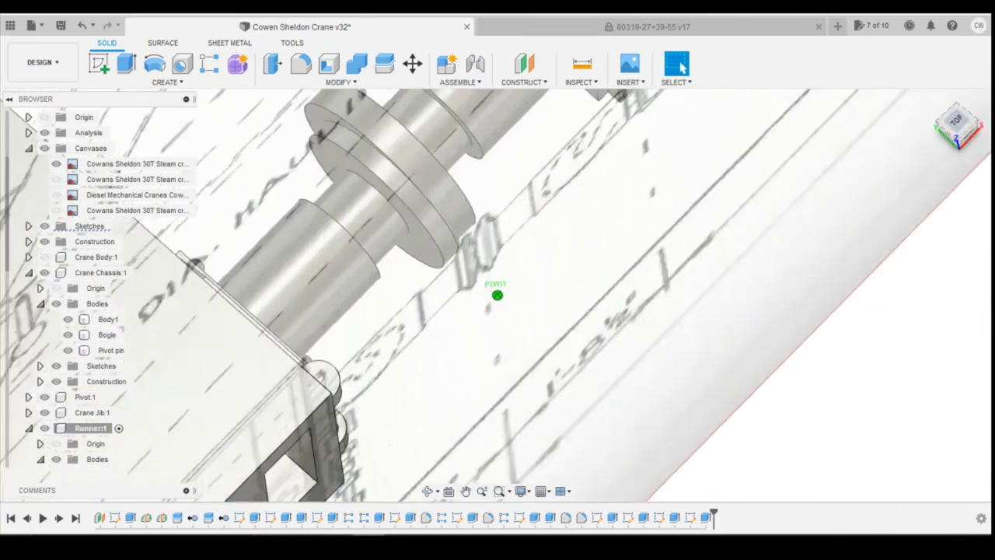
pyautogui.keyDown('shift'); pyautogui.moveTo(452, 424); pyautogui.dragTo(417, 517, button='middle'); pyautogui.keyUp('shift')
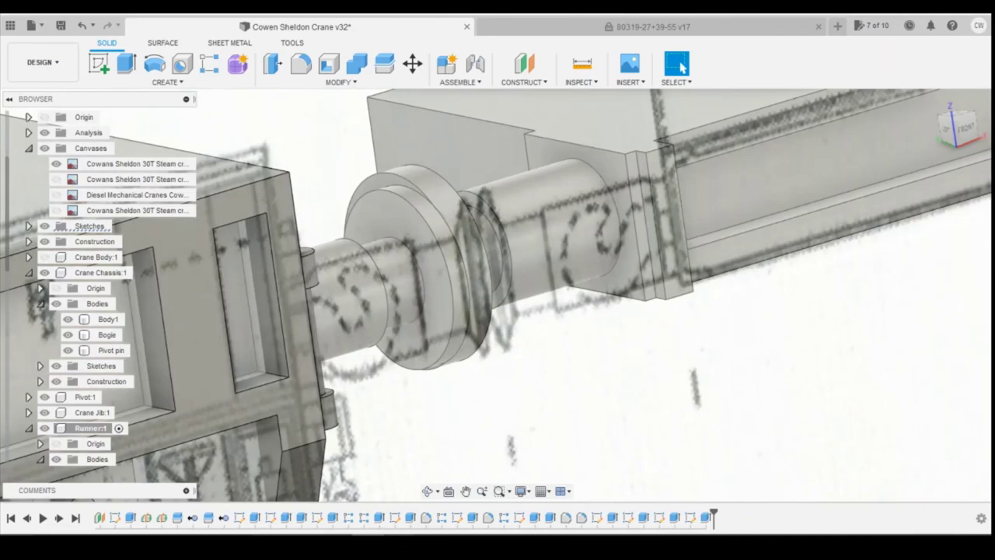
# Switch to the crane reference photos, examine the buffers between the wagons, and return to the Fusion 360 model
pyautogui.moveTo(481, 510)
pyautogui.click(573, 505)
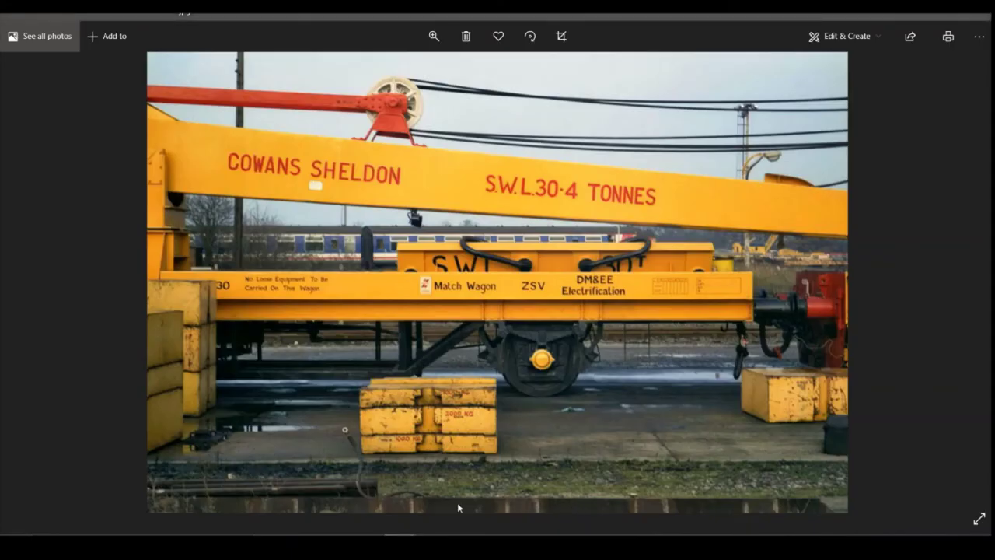
pyautogui.moveTo(481, 510)
pyautogui.click(396, 504)
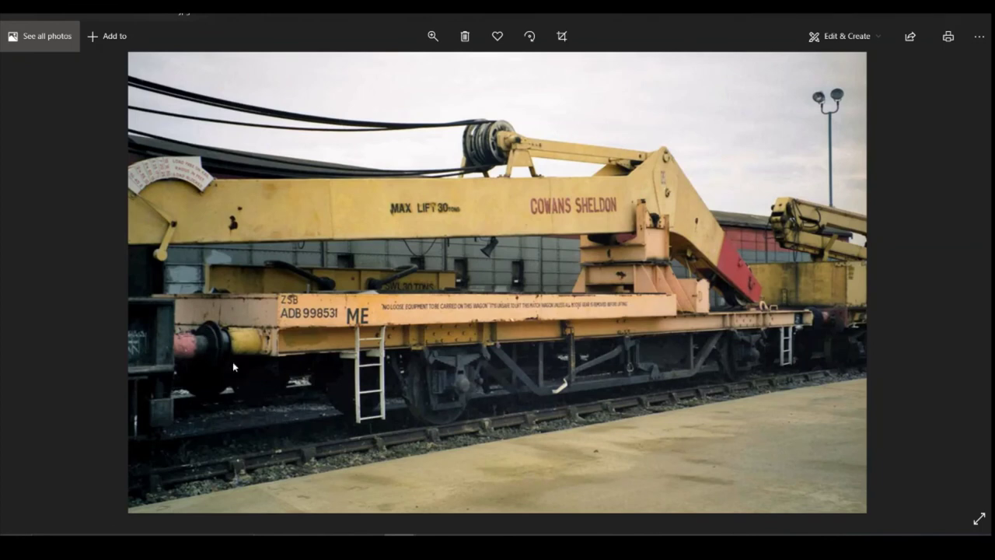
pyautogui.hotkey('alt', 'Tab')
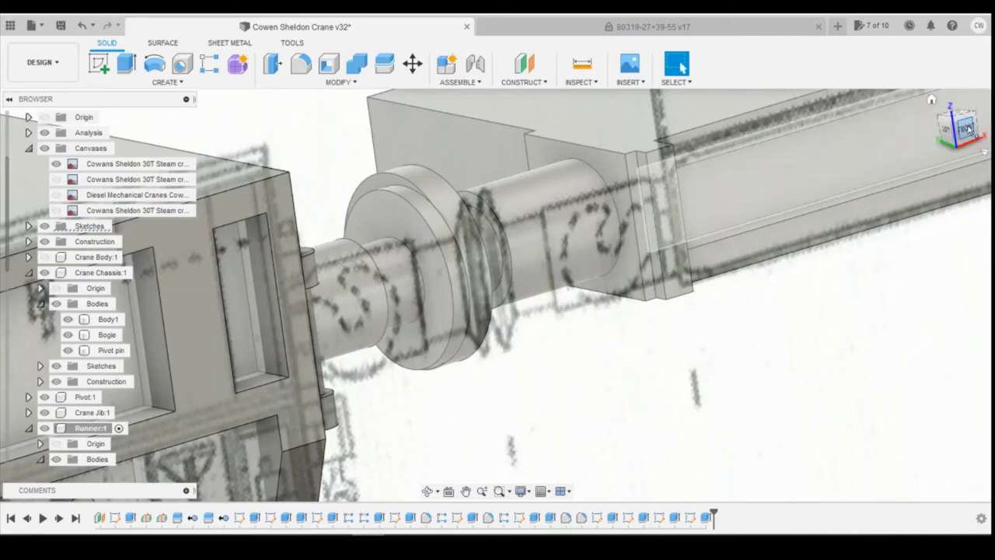
# Reopen the buffer head's circle sketch for editing, hide the crane chassis and view the sketch from the left
pyautogui.moveTo(969, 130)
pyautogui.mouseDown()
pyautogui.moveTo(950, 116)
pyautogui.moveTo(958, 129)
pyautogui.mouseUp()
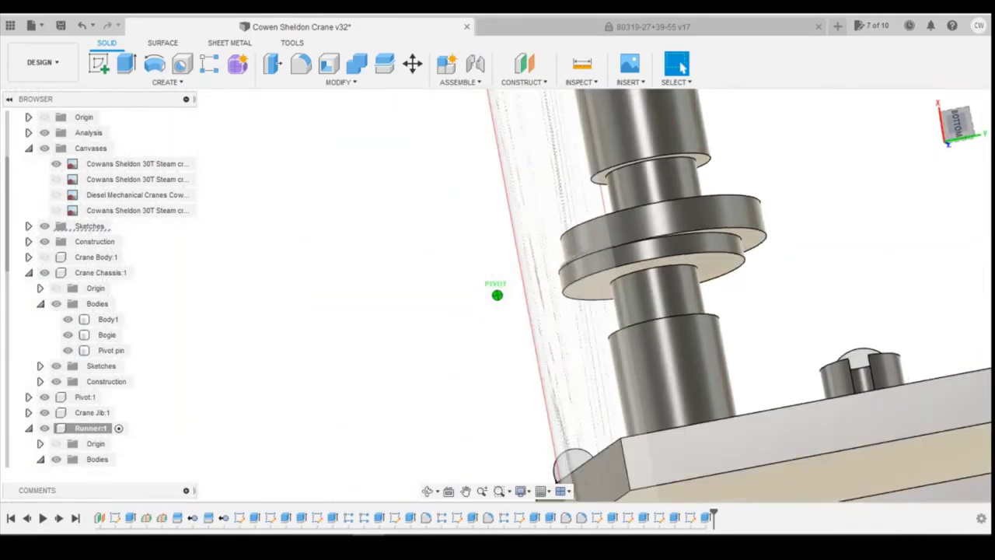
pyautogui.moveTo(497, 295)
pyautogui.keyDown('shift'); pyautogui.mouseDown(button='middle')
pyautogui.moveTo(479, 323)
pyautogui.moveTo(510, 314)
pyautogui.moveTo(607, 334)
pyautogui.moveTo(708, 307)
pyautogui.mouseUp(button='middle'); pyautogui.keyUp('shift')
pyautogui.rightClick(688, 519)
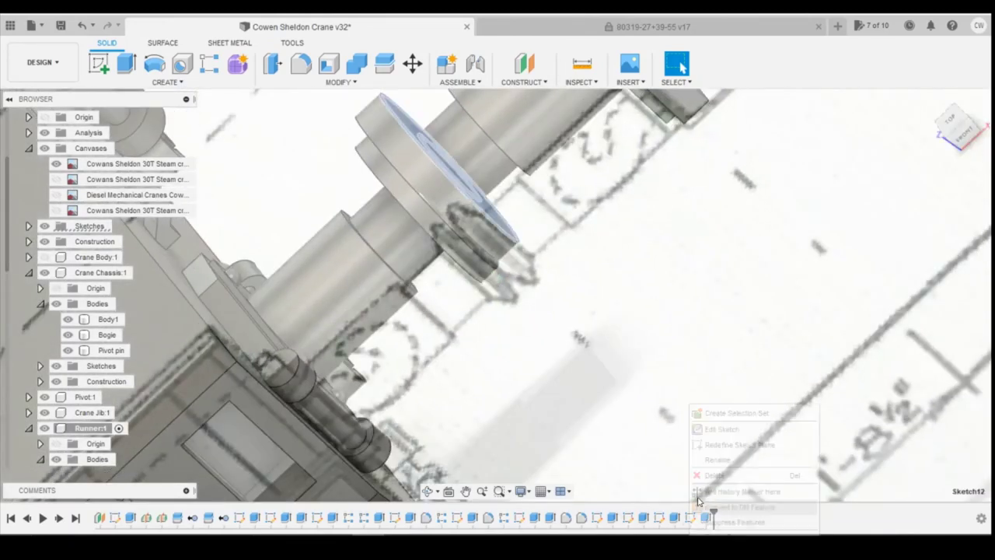
pyautogui.click(703, 427)
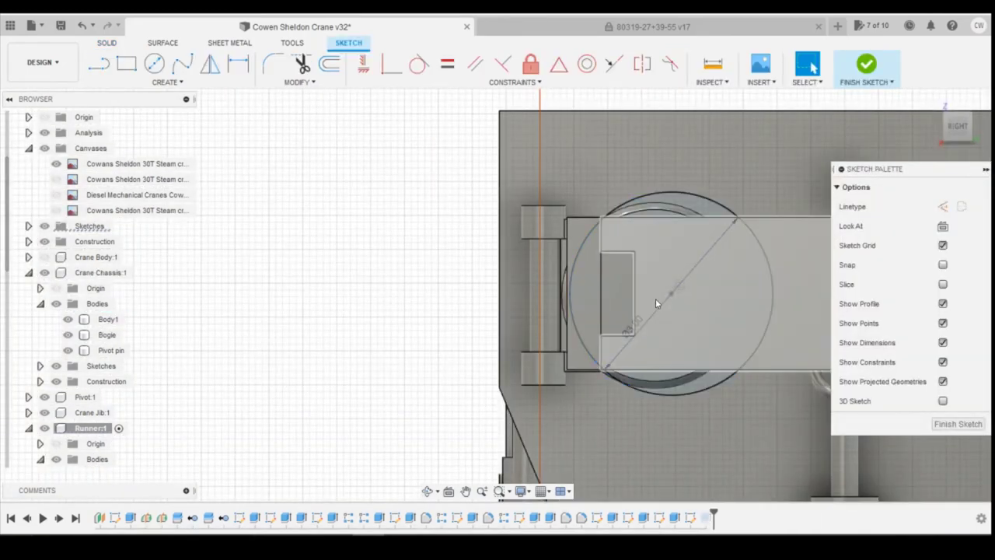
pyautogui.click(648, 312)
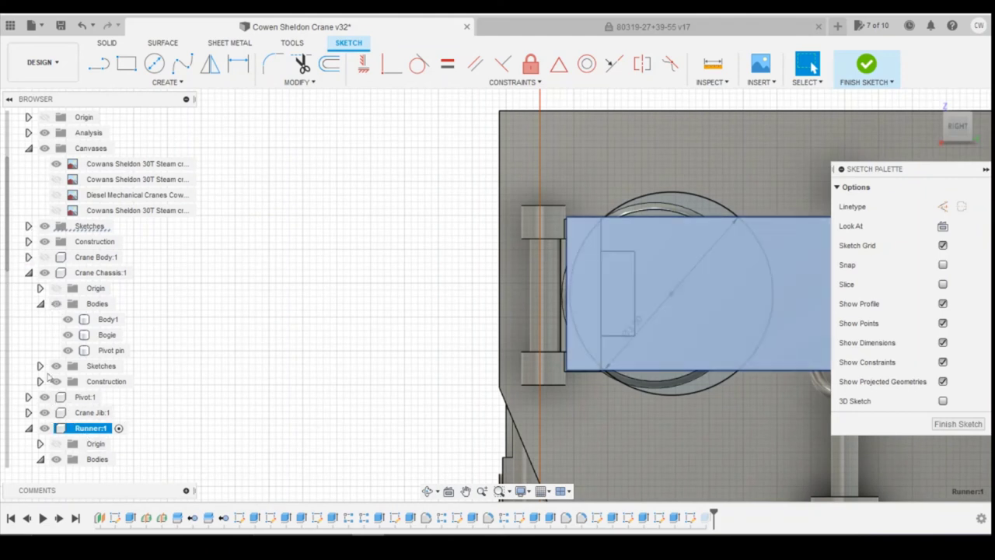
pyautogui.click(45, 273)
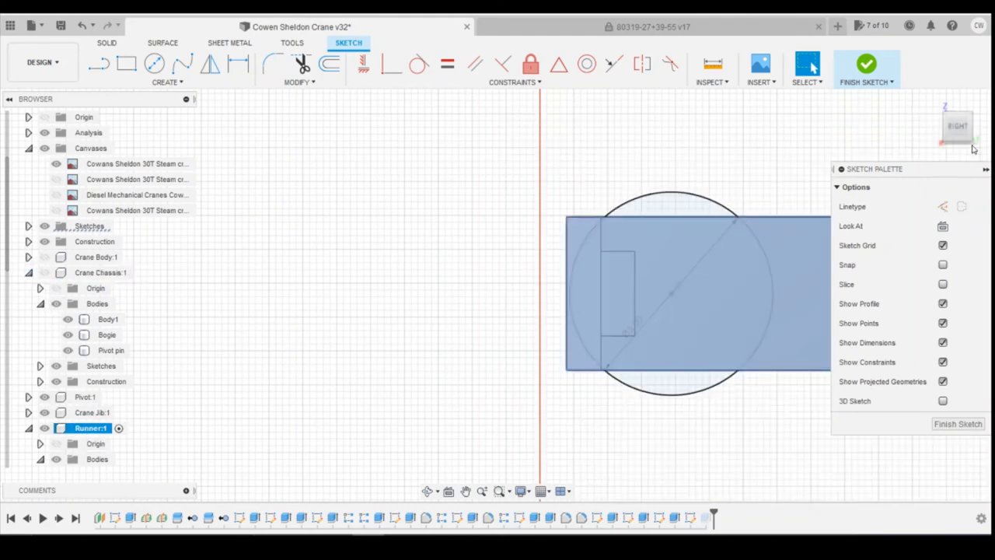
pyautogui.moveTo(954, 133); pyautogui.dragTo(986, 123)
pyautogui.click(956, 127)
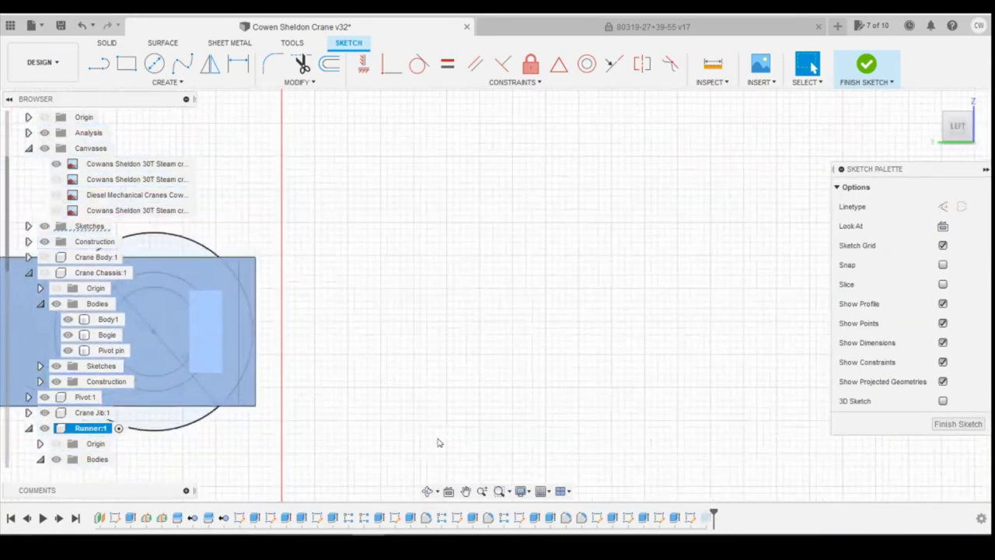
# Reduce the buffer head circle's diameter slightly and finish the sketch
pyautogui.click(439, 443)
pyautogui.click(196, 377)
pyautogui.click(209, 376)
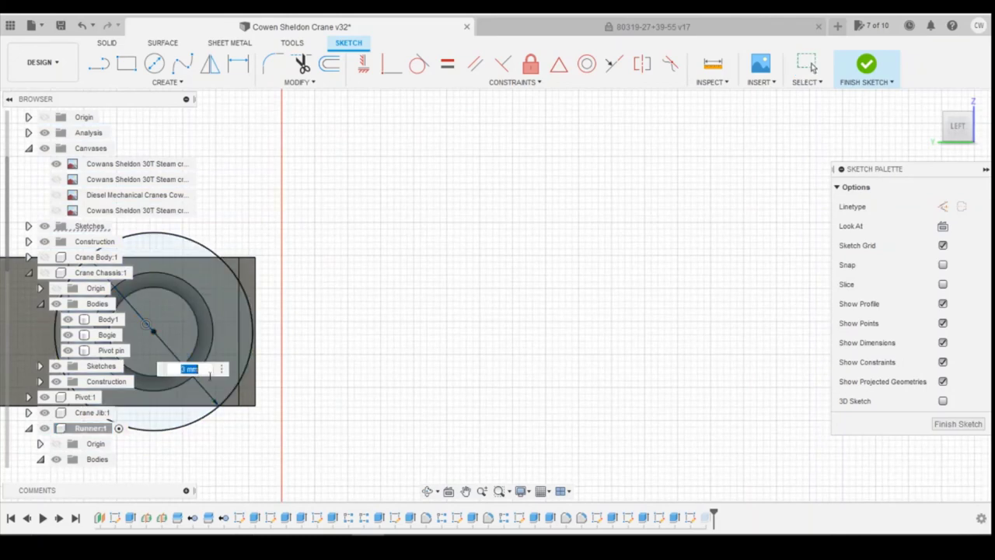
pyautogui.press('Escape')
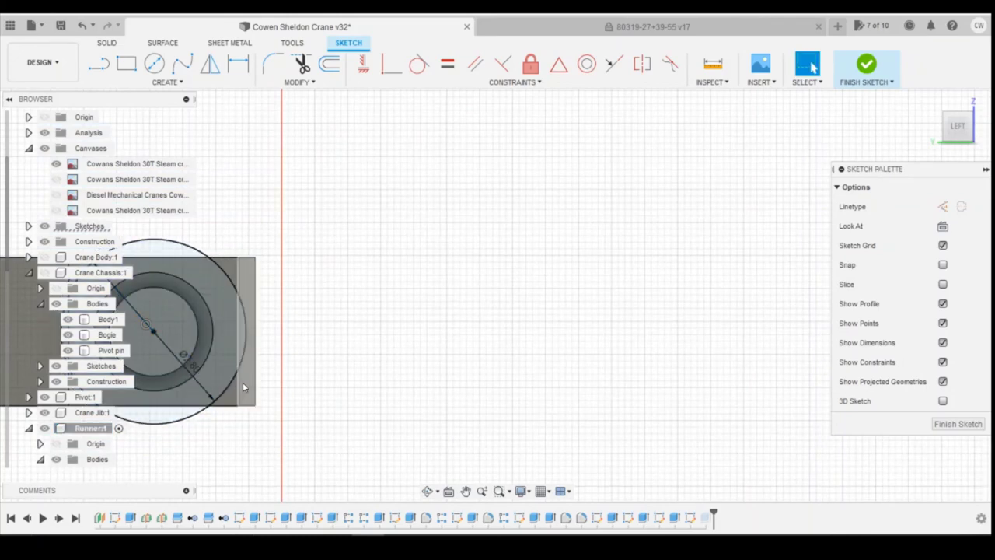
pyautogui.scroll(-2, 243, 382)
pyautogui.click(862, 75)
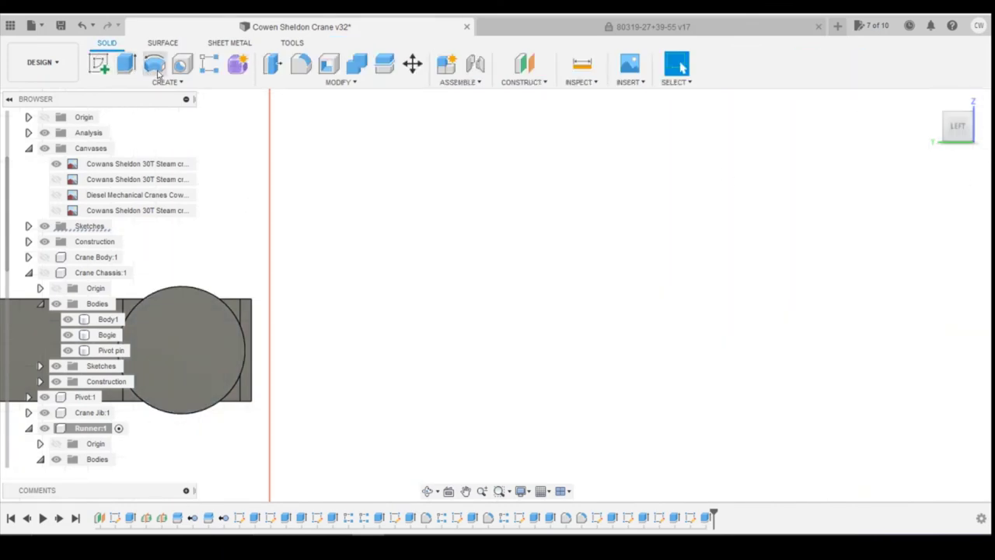
# Fillet the outer edge of the buffer head's face with a 0.2 mm radius
pyautogui.click(301, 65)
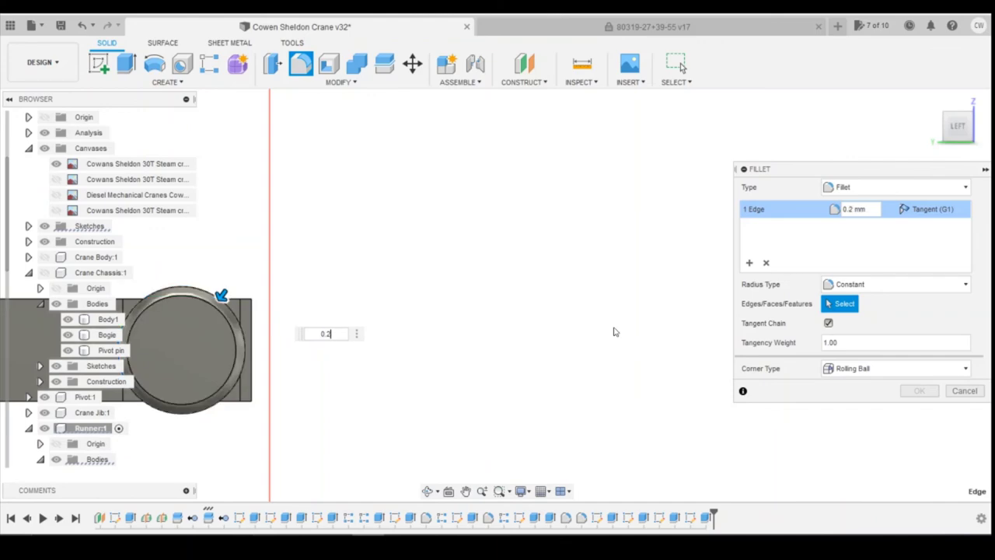
pyautogui.press('Return')
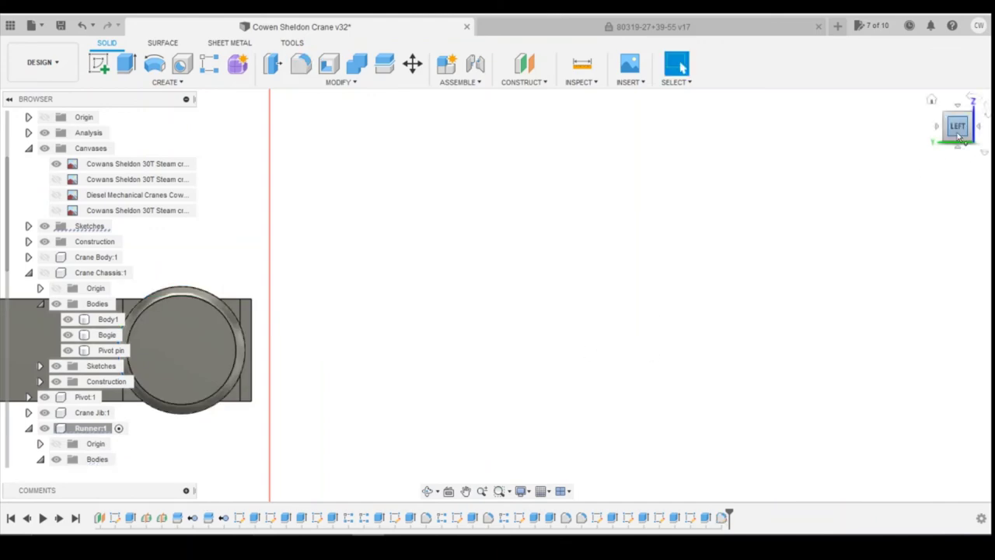
# Return to the front view of the runner and hide the side-view blueprint canvas
pyautogui.click(960, 135)
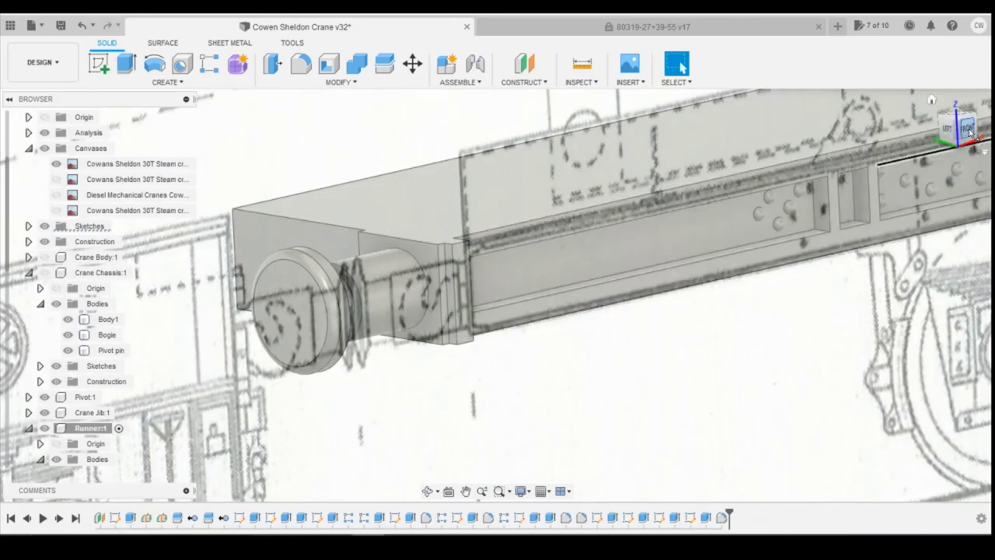
pyautogui.click(967, 130)
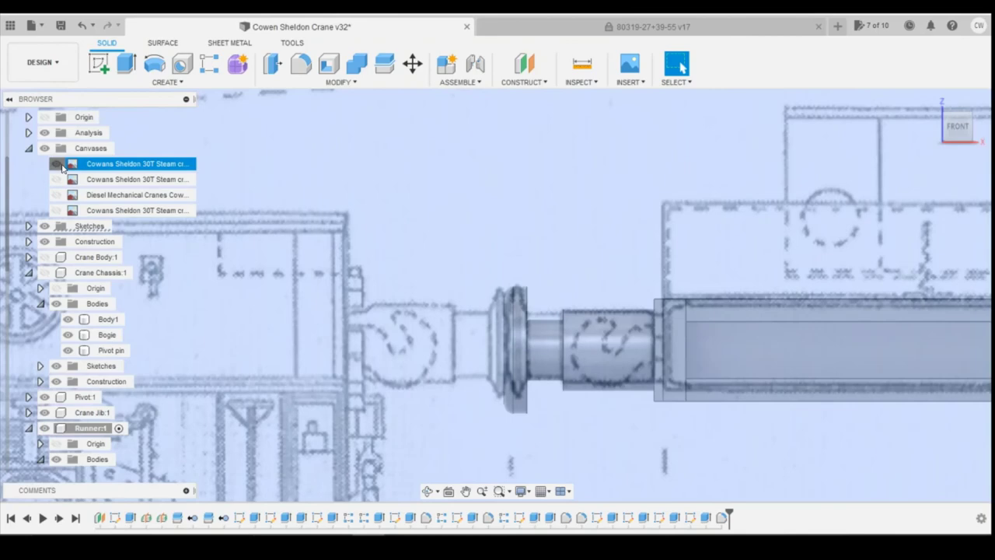
pyautogui.click(56, 163)
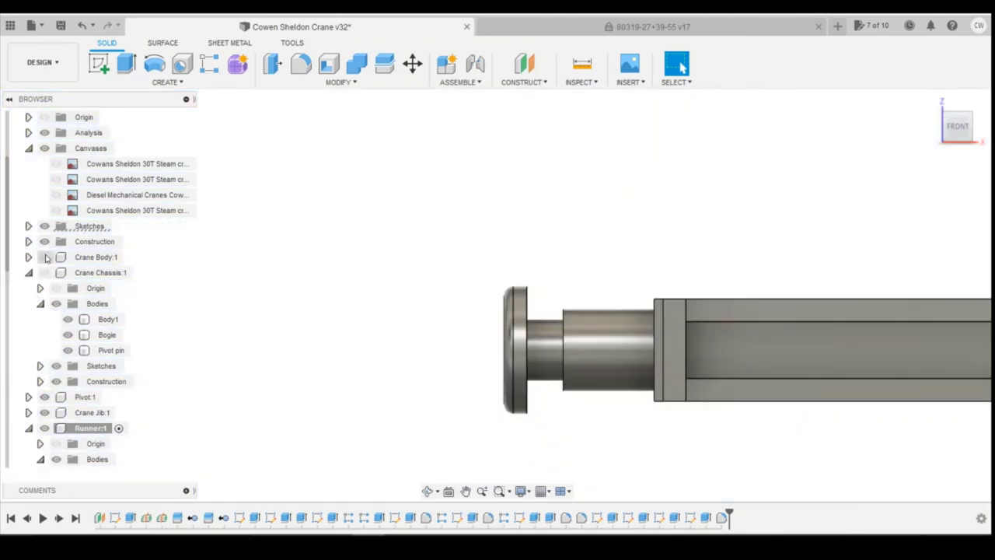
# Show the crane chassis again and compare its buffer with the runner's buffer from the front
pyautogui.click(44, 274)
pyautogui.scroll(-5, 544, 294)
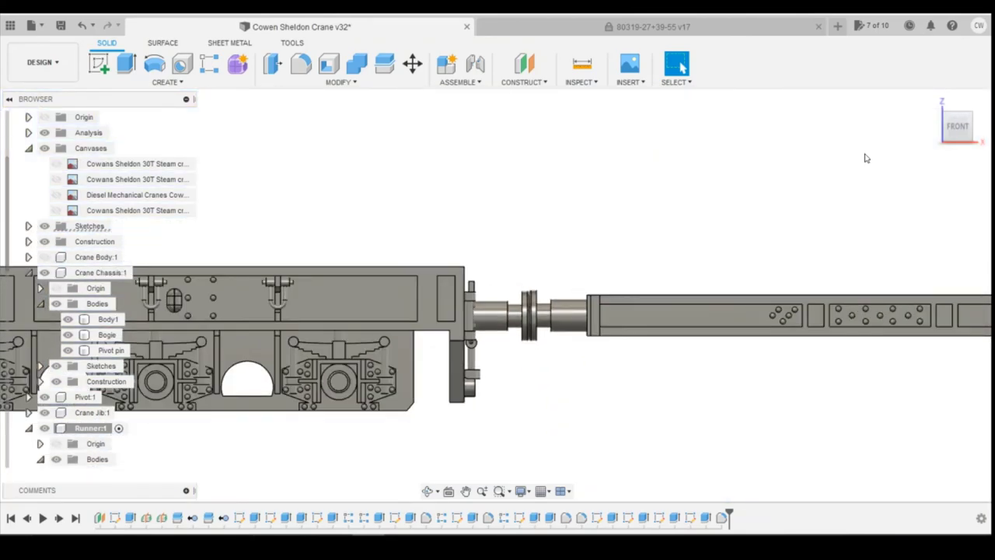
pyautogui.scroll(-2, 910, 163)
pyautogui.scroll(3, 618, 290)
pyautogui.scroll(4, 653, 329)
pyautogui.scroll(-2, 635, 344)
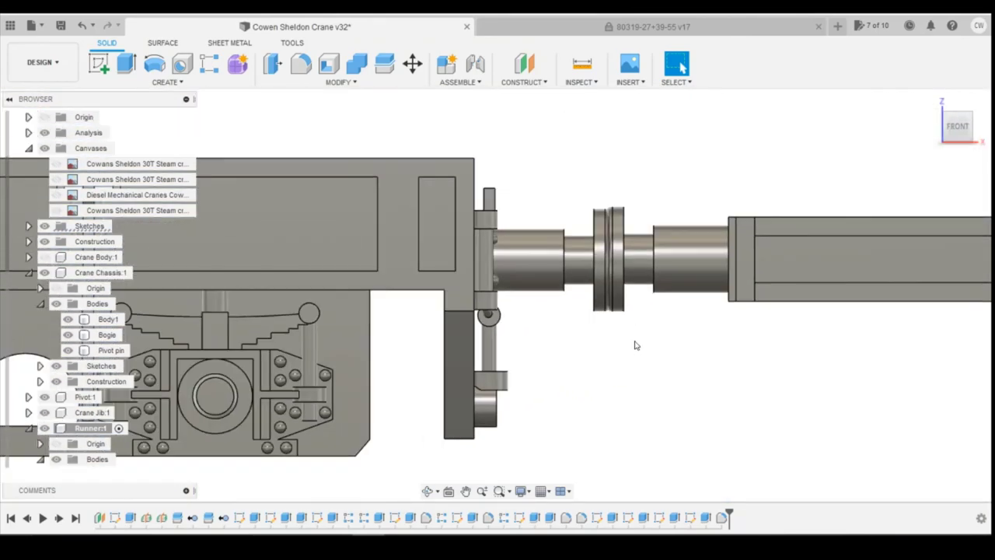
# Examine the alignment of the chassis and runner buffers from above and check it against the crane reference photo
pyautogui.moveTo(953, 126); pyautogui.dragTo(953, 137)
pyautogui.click(954, 130)
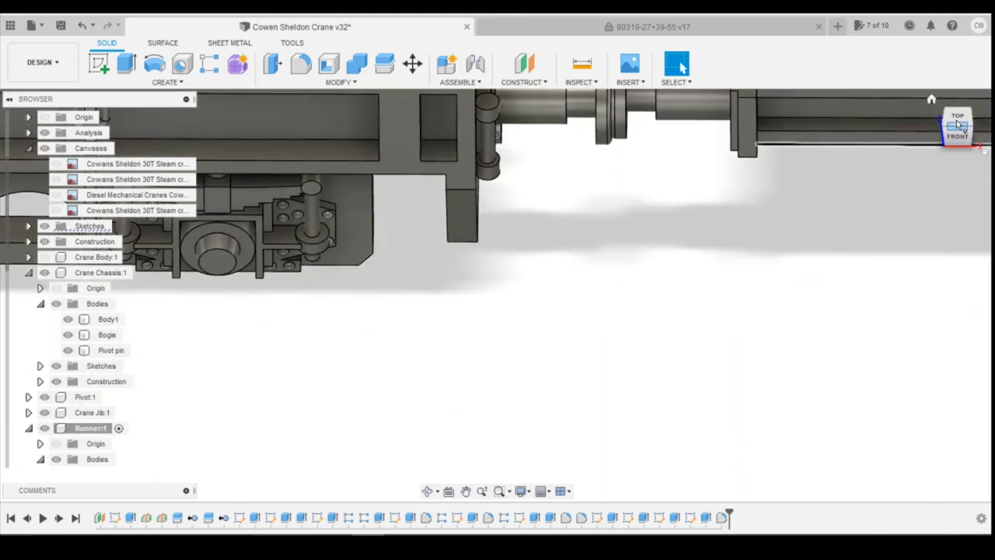
pyautogui.scroll(-4, 698, 296)
pyautogui.scroll(3, 696, 186)
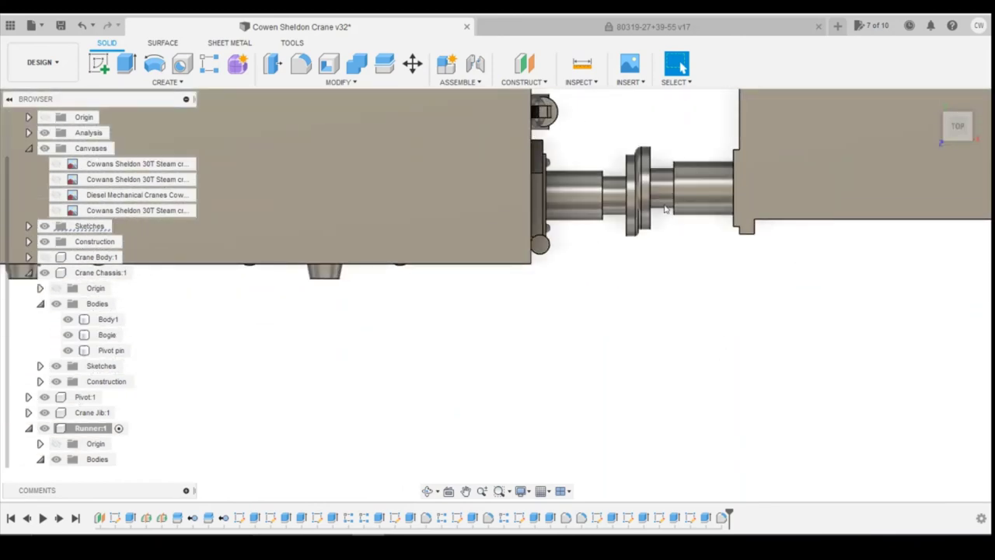
pyautogui.scroll(3, 694, 233)
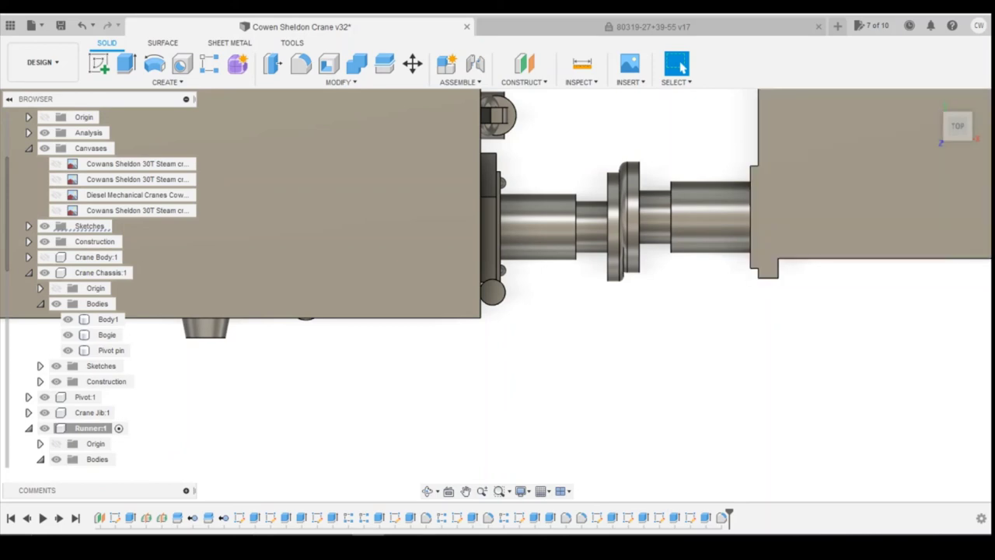
pyautogui.click(370, 511)
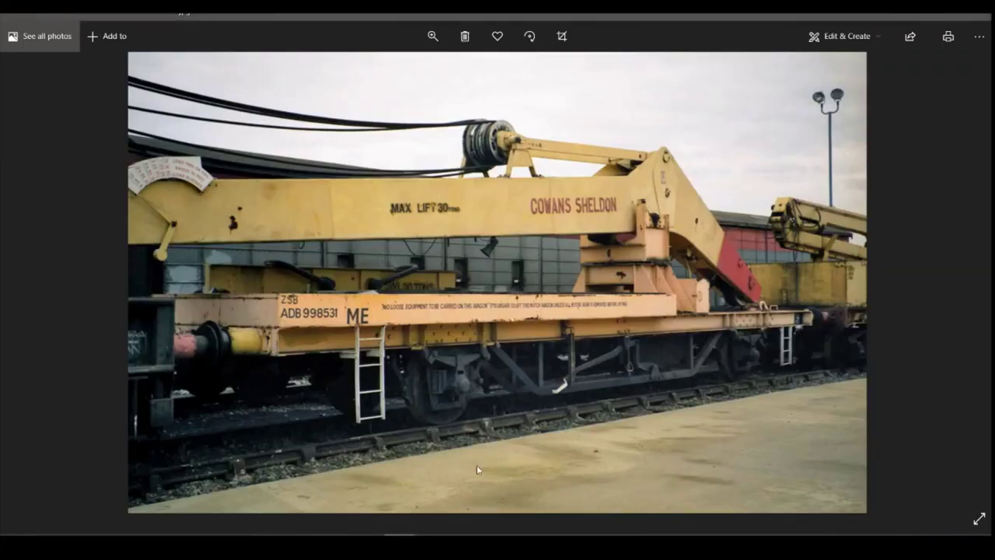
pyautogui.hotkey('alt', 'Tab')
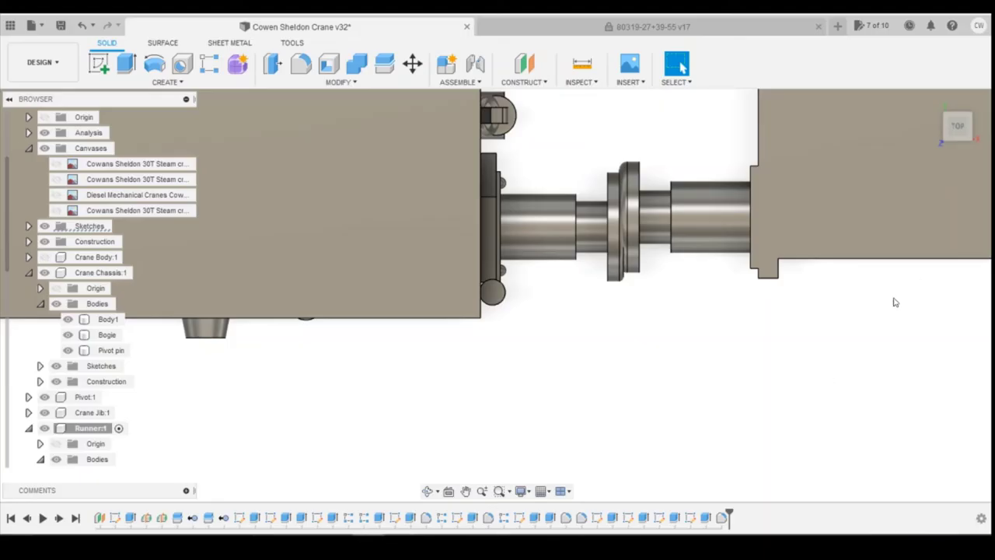
# Inspect the full length of the runner beside the chassis from the front and at an angle
pyautogui.click(957, 142)
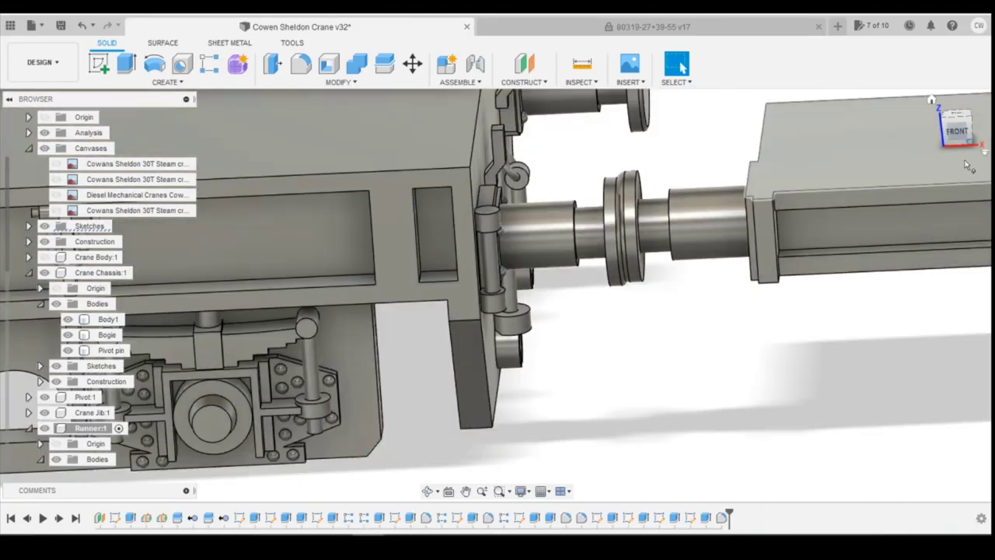
pyautogui.scroll(-5, 630, 234)
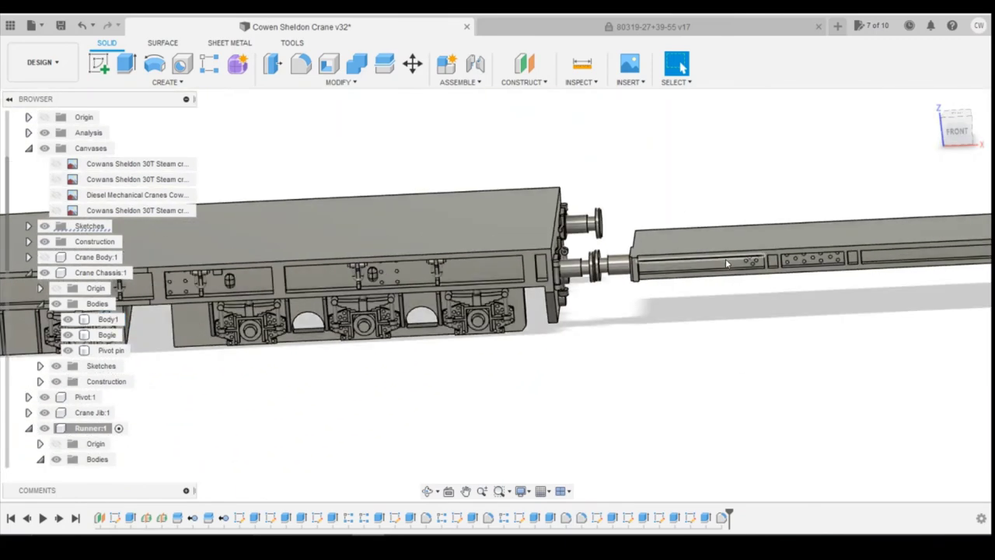
pyautogui.click(960, 134)
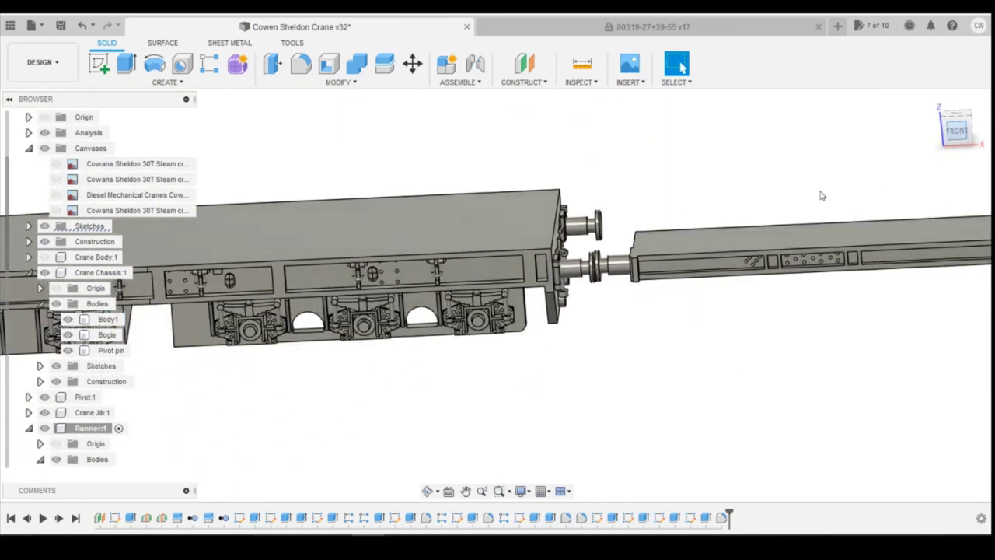
pyautogui.scroll(3, 555, 272)
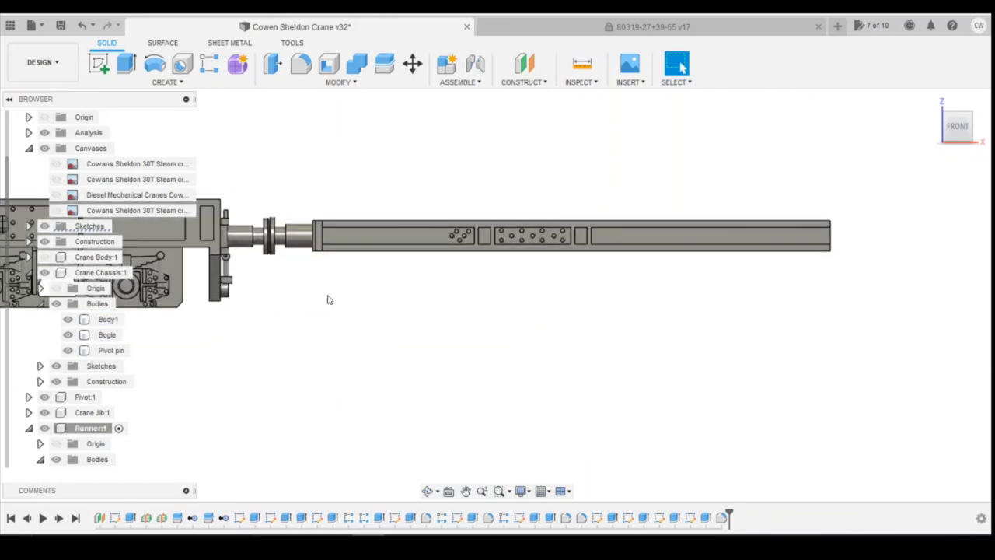
pyautogui.scroll(2, 438, 298)
pyautogui.scroll(-2, 406, 301)
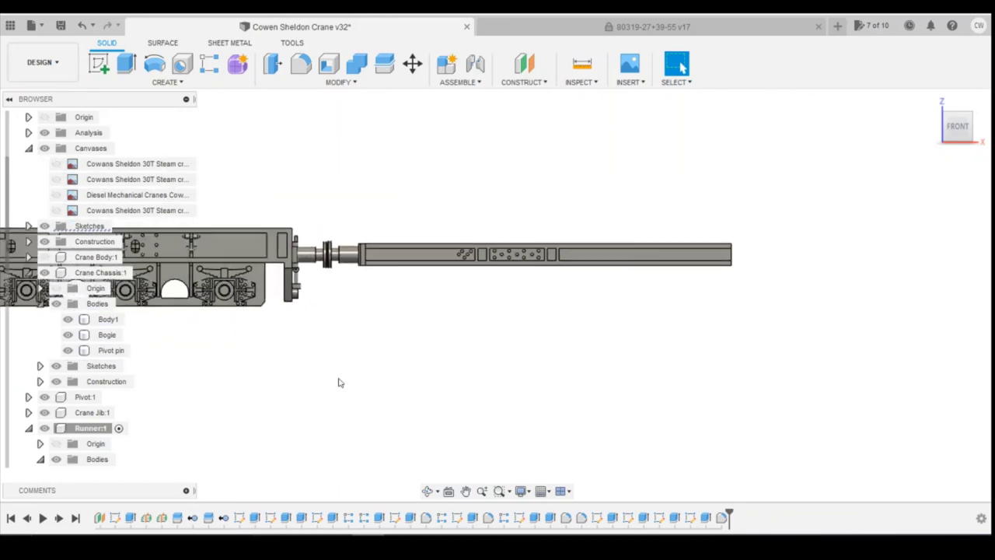
pyautogui.scroll(3, 635, 306)
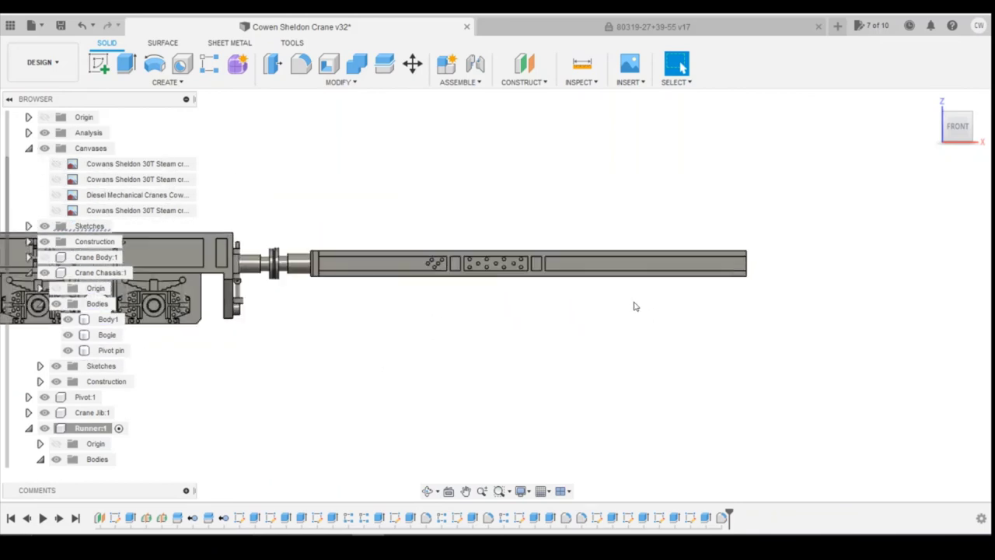
pyautogui.moveTo(969, 132)
pyautogui.mouseDown()
pyautogui.moveTo(972, 153)
pyautogui.moveTo(969, 140)
pyautogui.mouseUp()
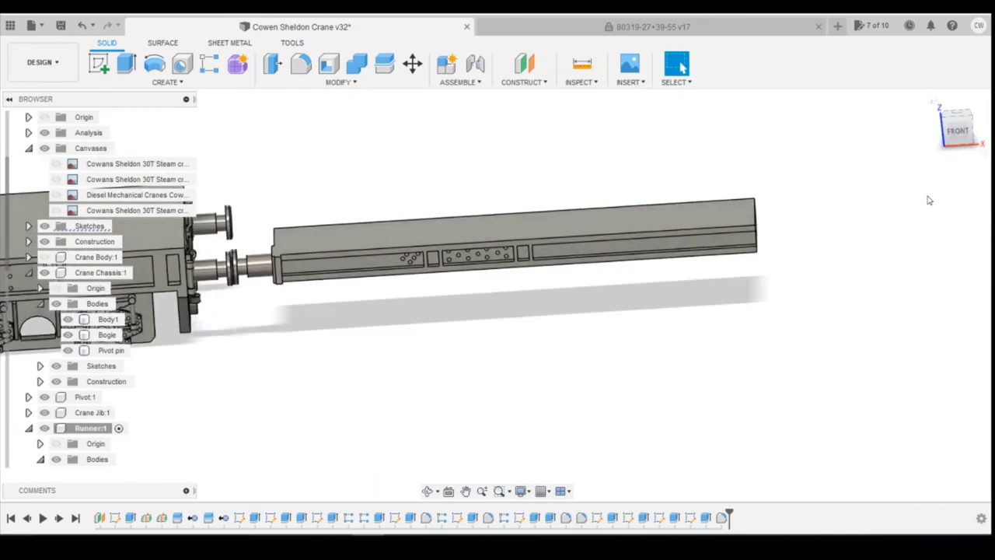